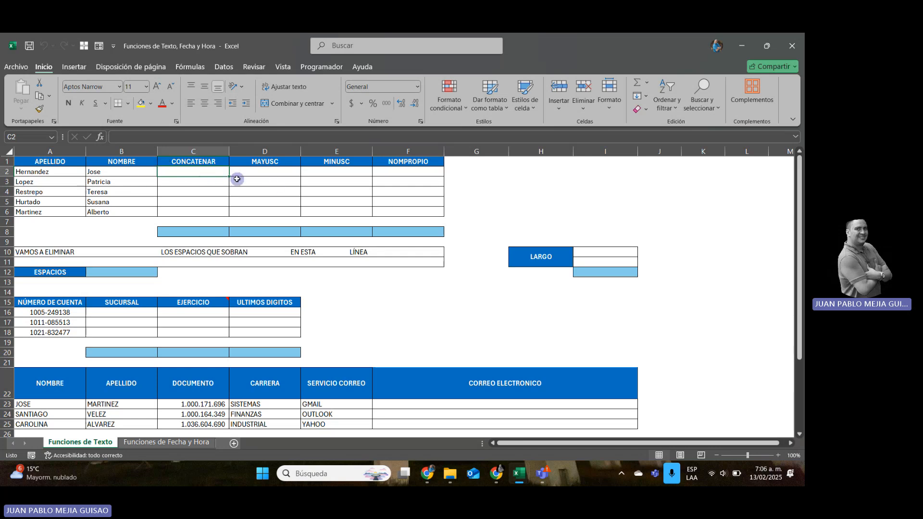
Enter =CONCATENAR(B2;" ";A2) in C2 to join first name and surname, and fill it down to C6.
text(=)
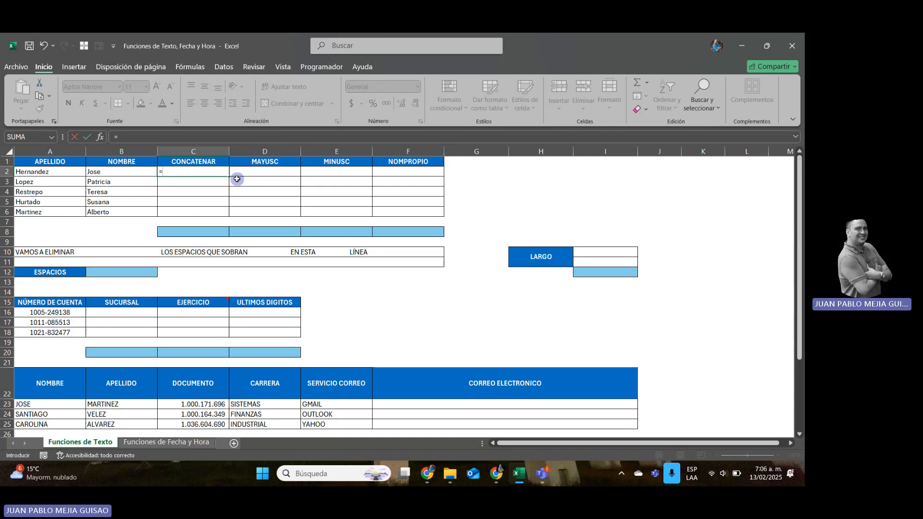
text(CONCA)
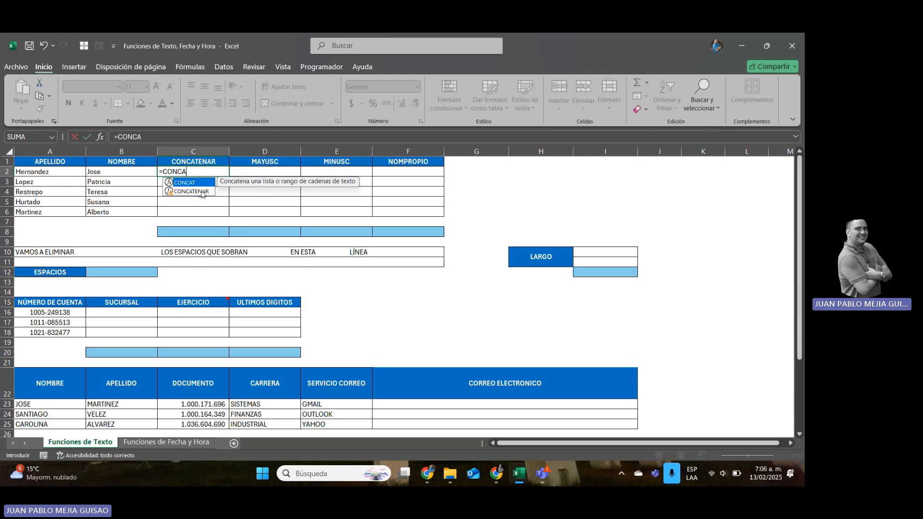
double_click(200, 192)
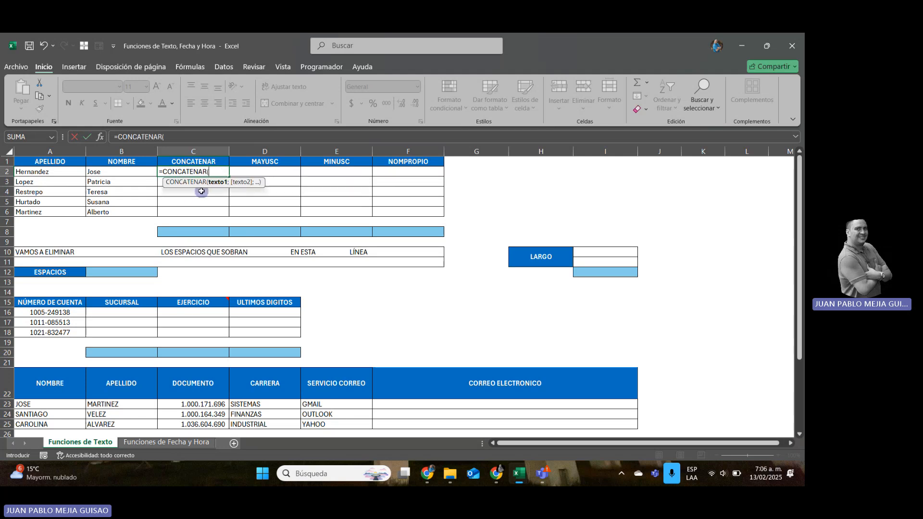
click(116, 171)
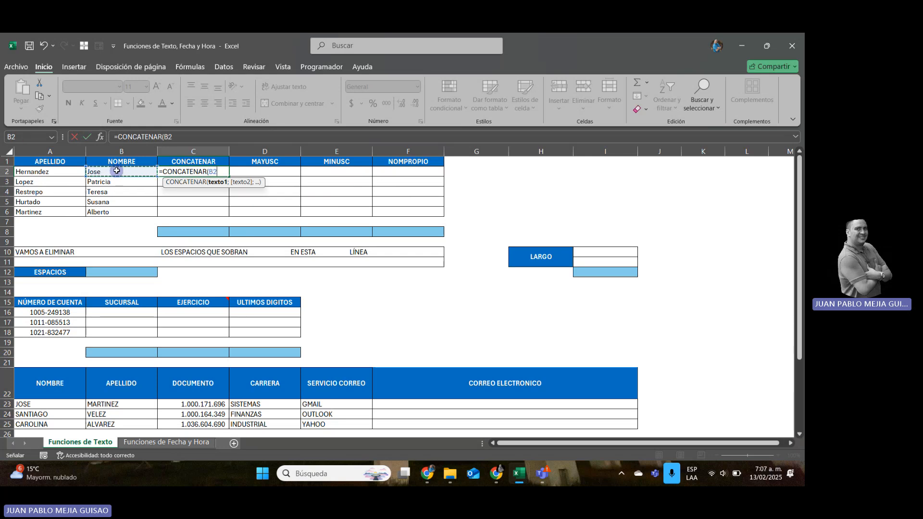
text(;)
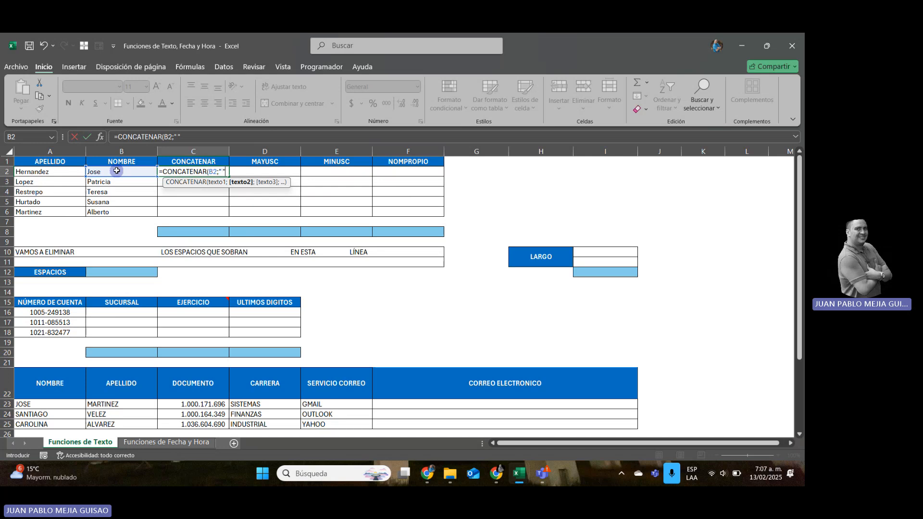
text(;)
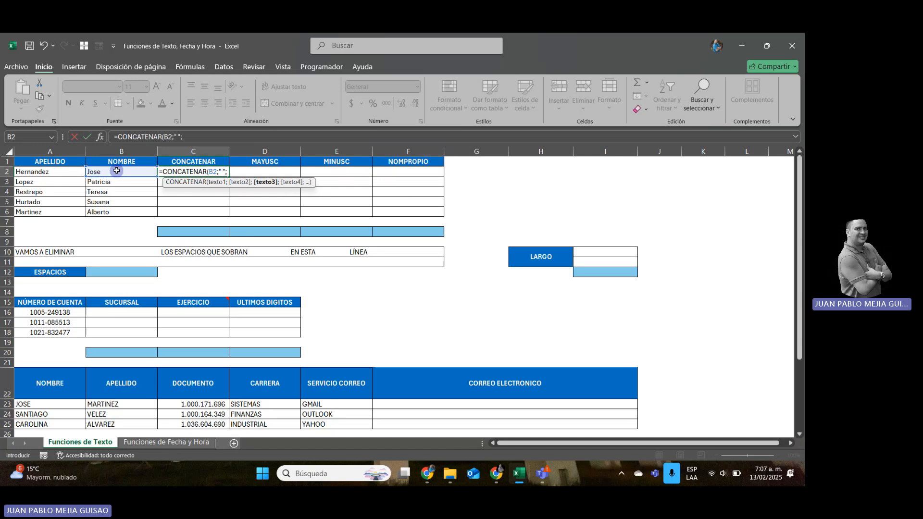
click(220, 181)
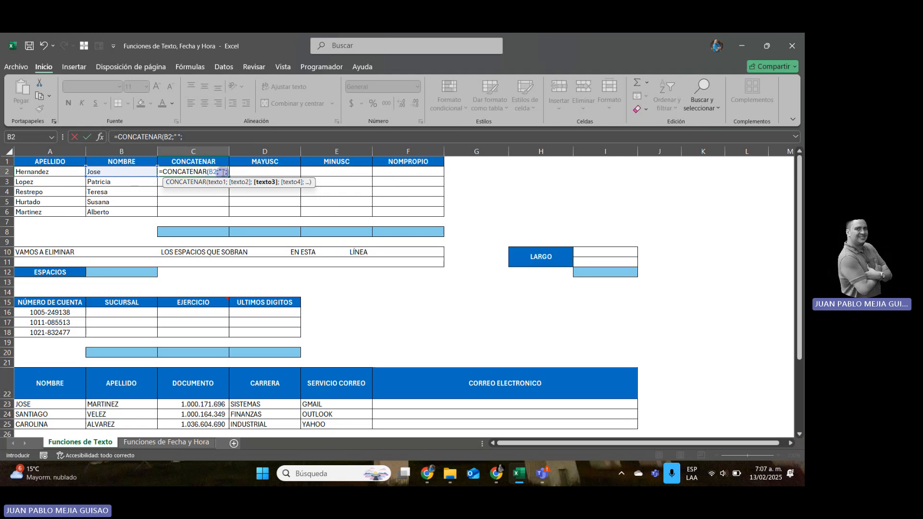
click(62, 169)
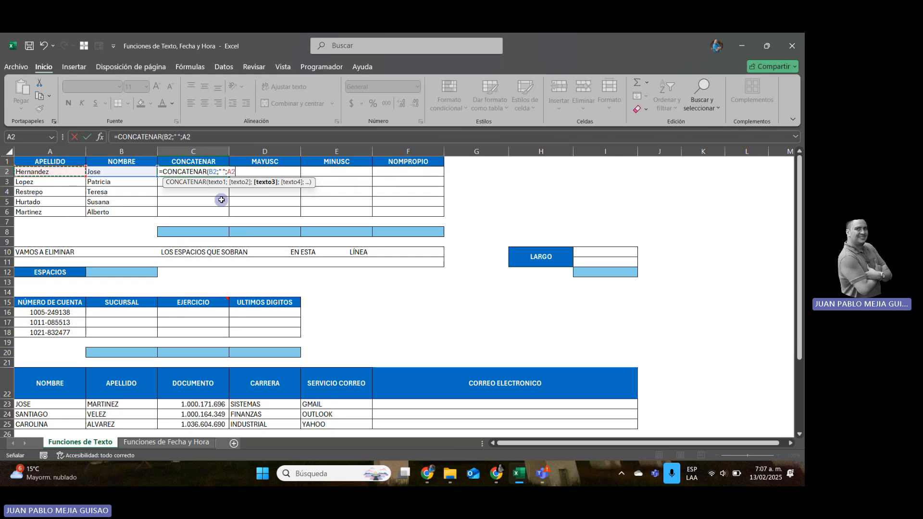
text())
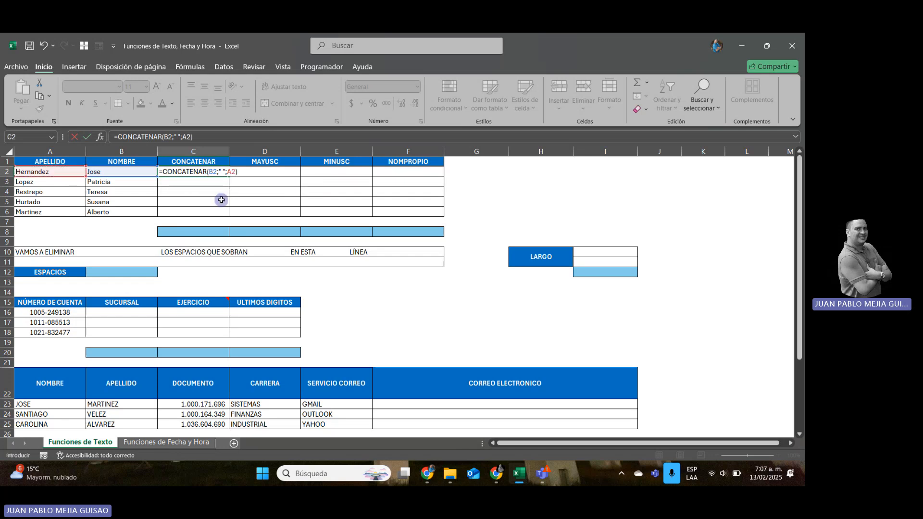
key(Return)
click(225, 172)
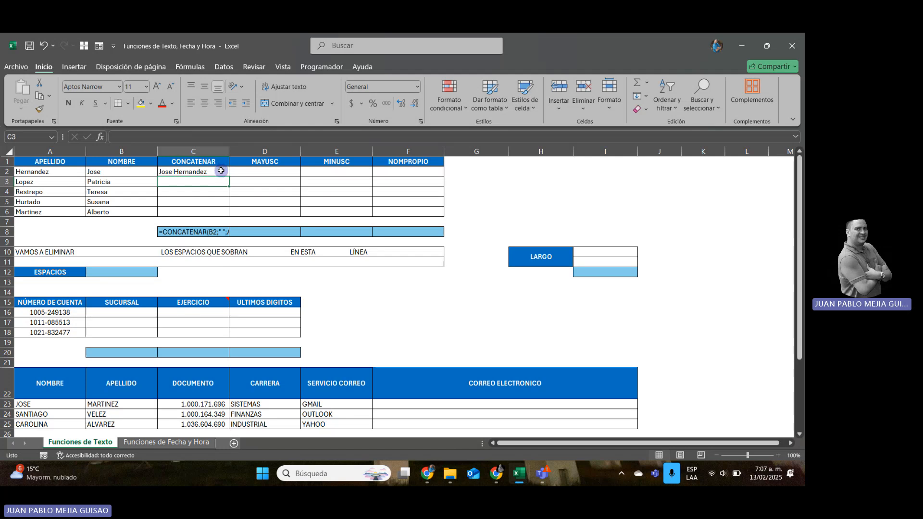
drag(227, 175, 219, 215)
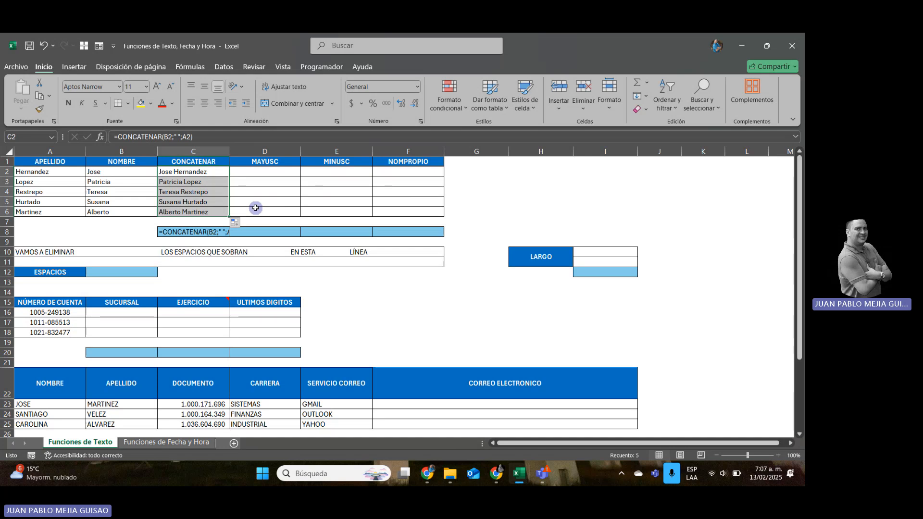
Enter =MAYUSC(C2) in D2 to convert the full name to uppercase, and fill it down to D6.
click(267, 173)
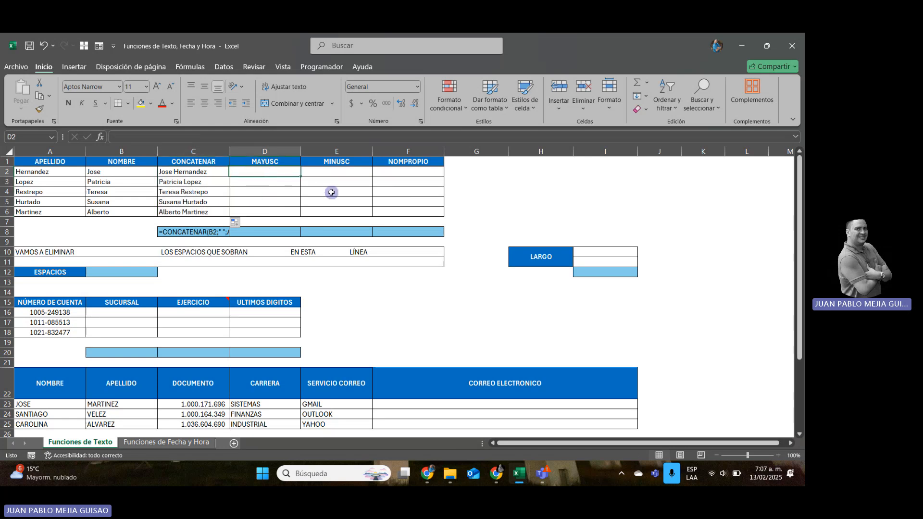
text(=MAYU)
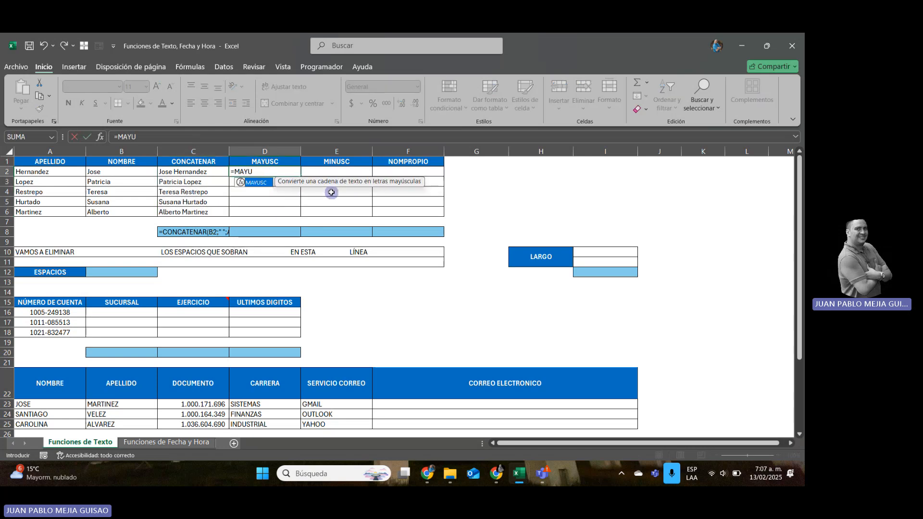
text(SC()
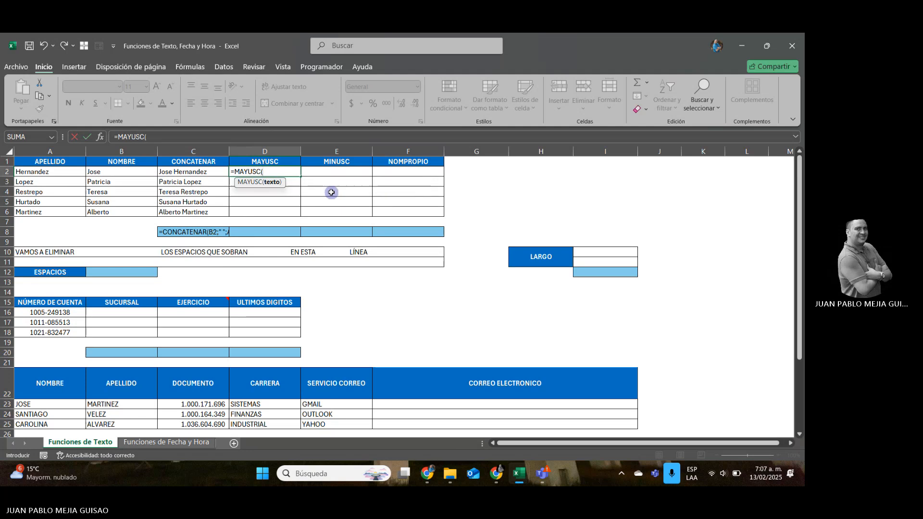
key(Left)
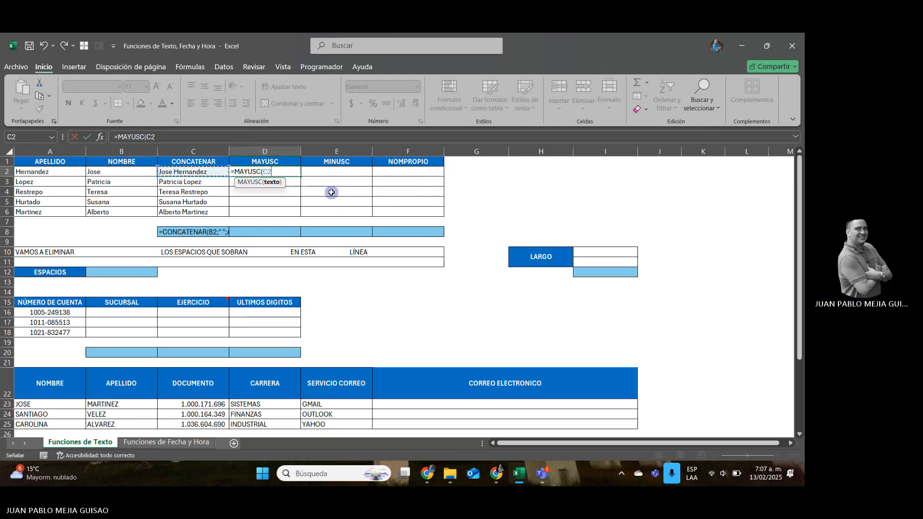
key(Return)
click(287, 170)
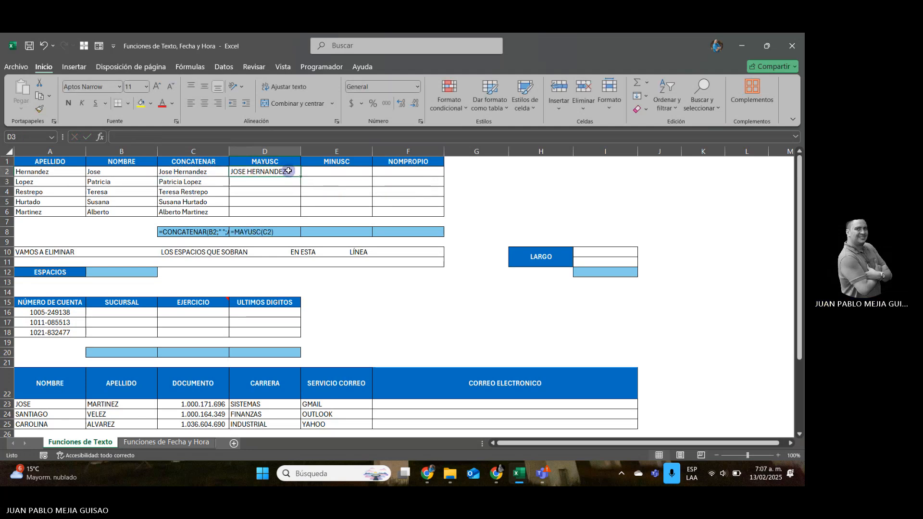
double_click(301, 177)
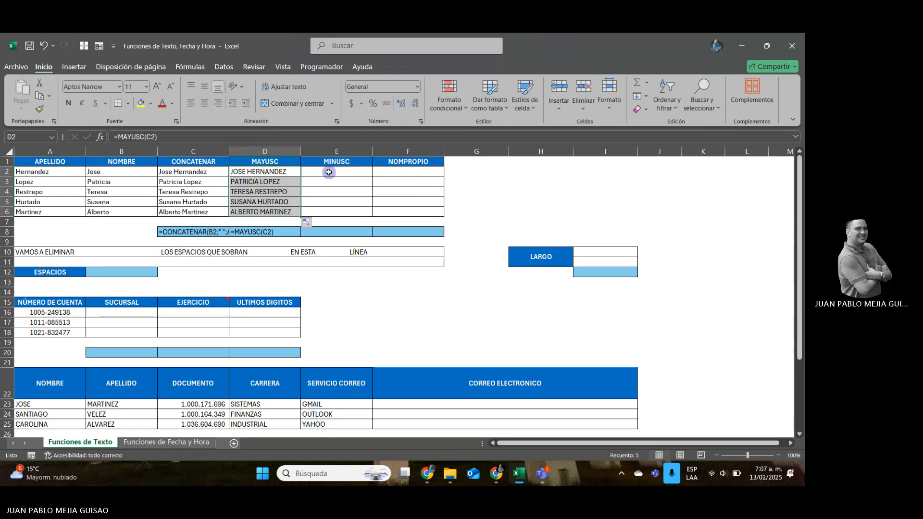
Enter =MINUSC(C2) in E2 to convert the full name to lowercase, and fill it down to E6.
click(366, 175)
text(=MI)
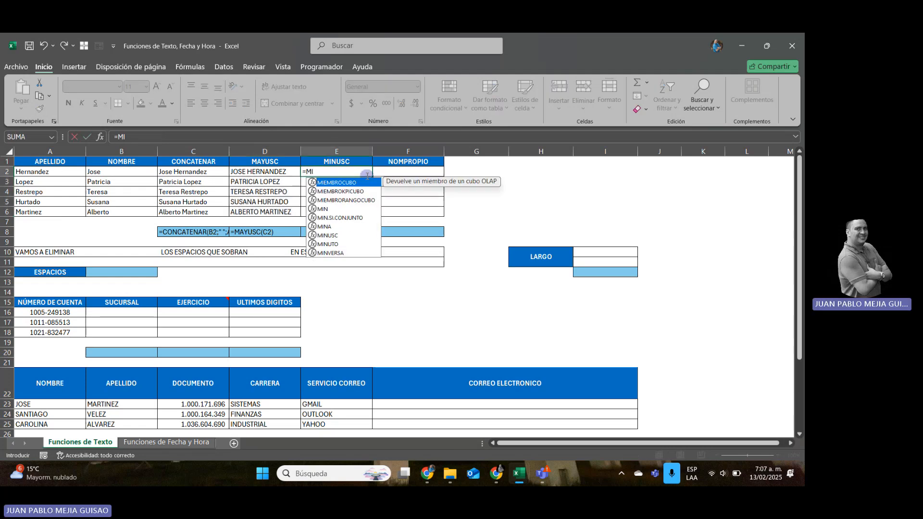
text(NUC)
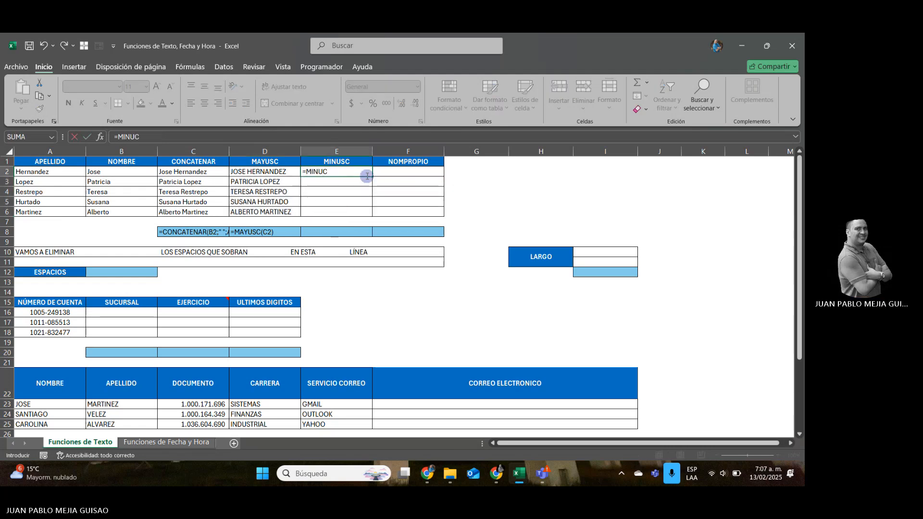
key(BackSpace)
key(BackSpace)
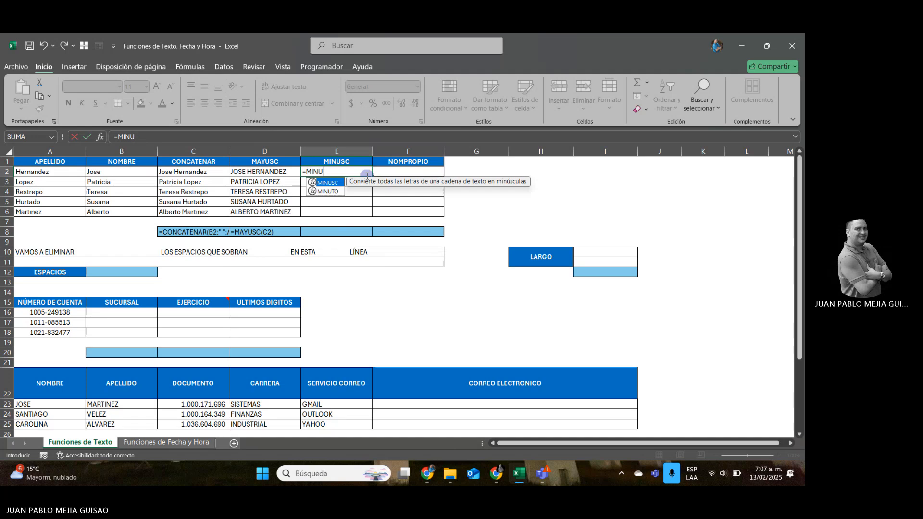
double_click(329, 183)
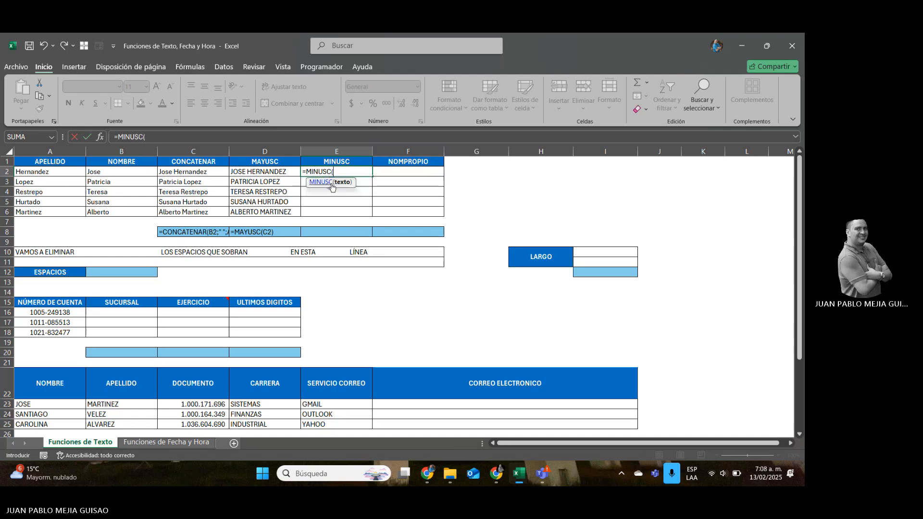
click(183, 174)
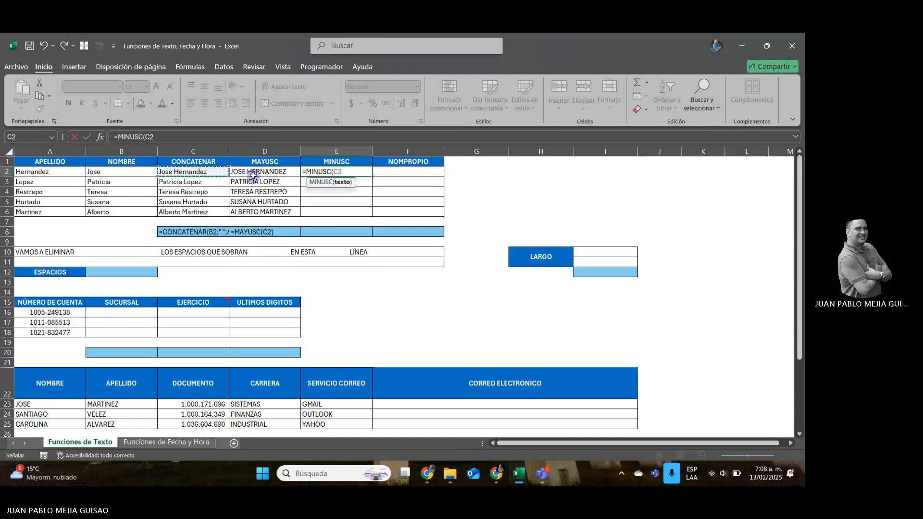
key(Return)
click(369, 172)
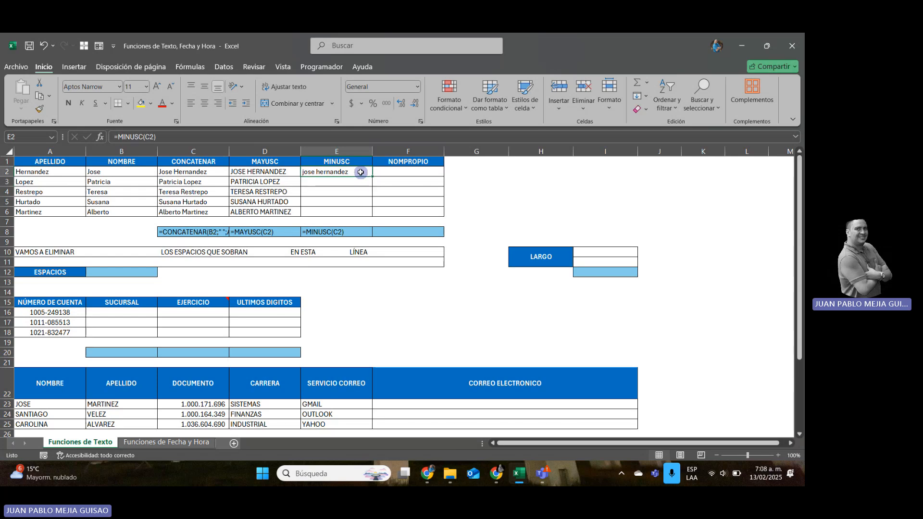
double_click(371, 178)
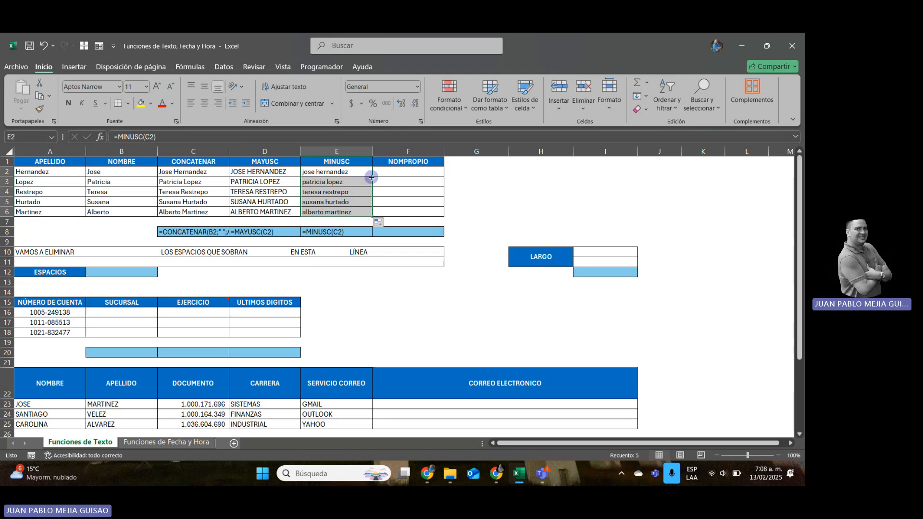
Enter =NOMPROPIO(D2) in F2 to capitalize each word of the name, and fill it down to F6.
click(405, 174)
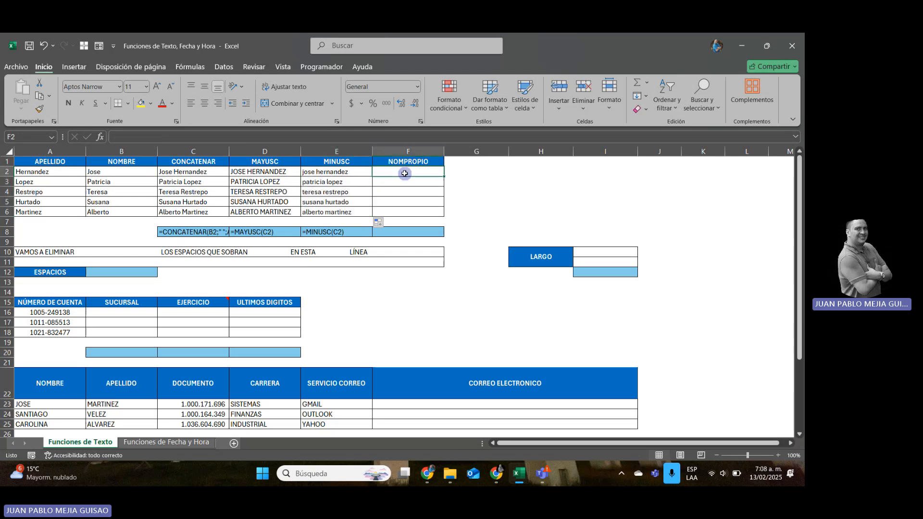
text(=NO)
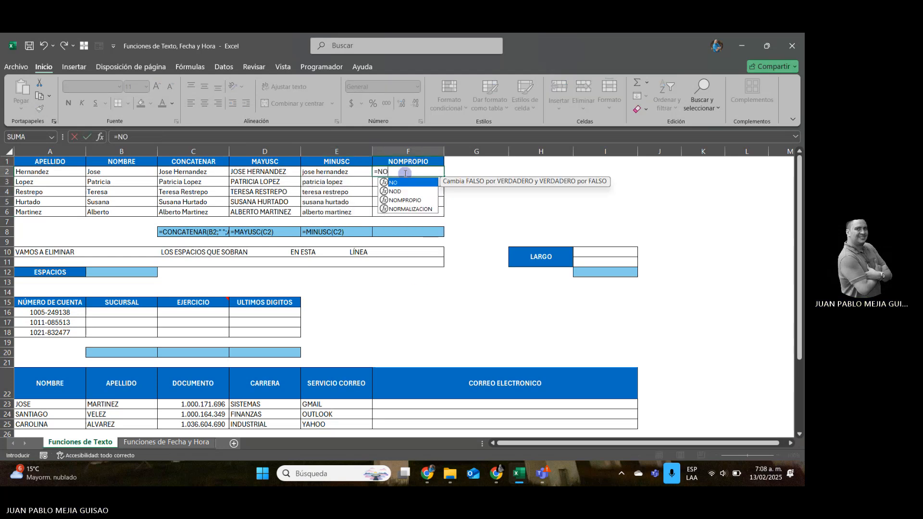
double_click(405, 200)
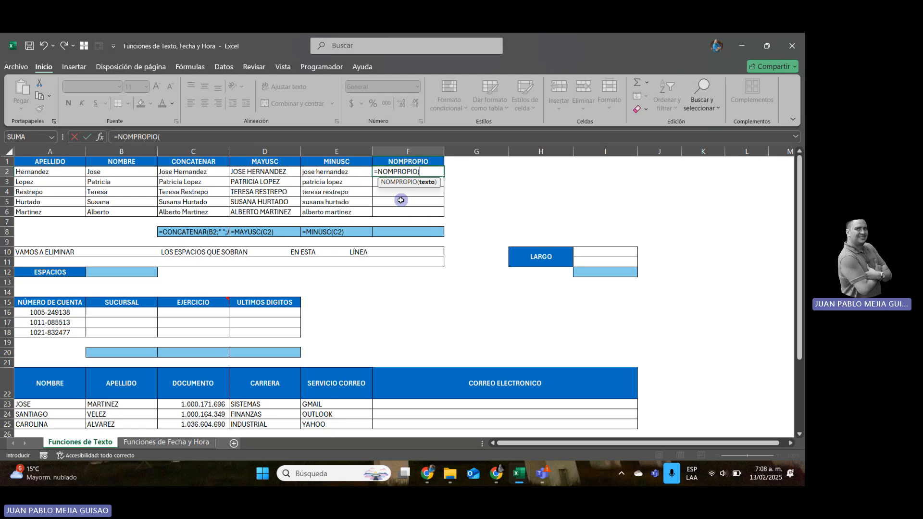
click(250, 170)
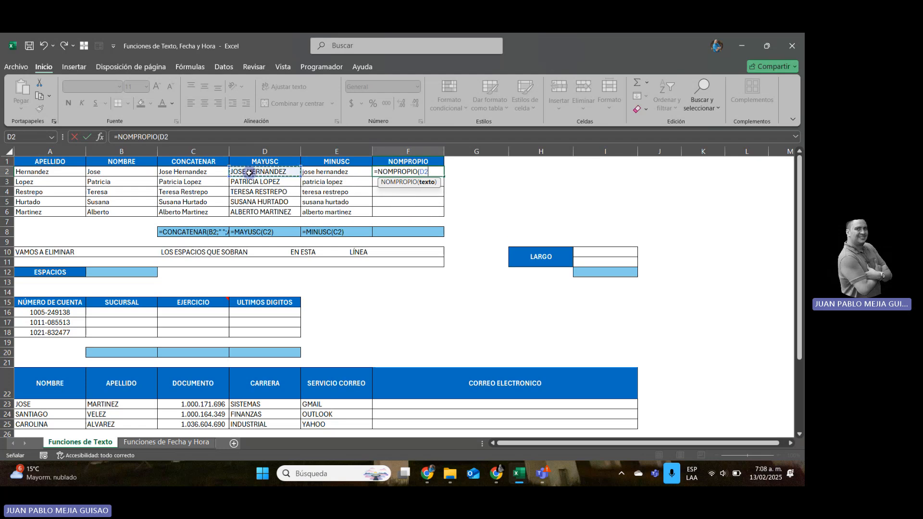
key(Return)
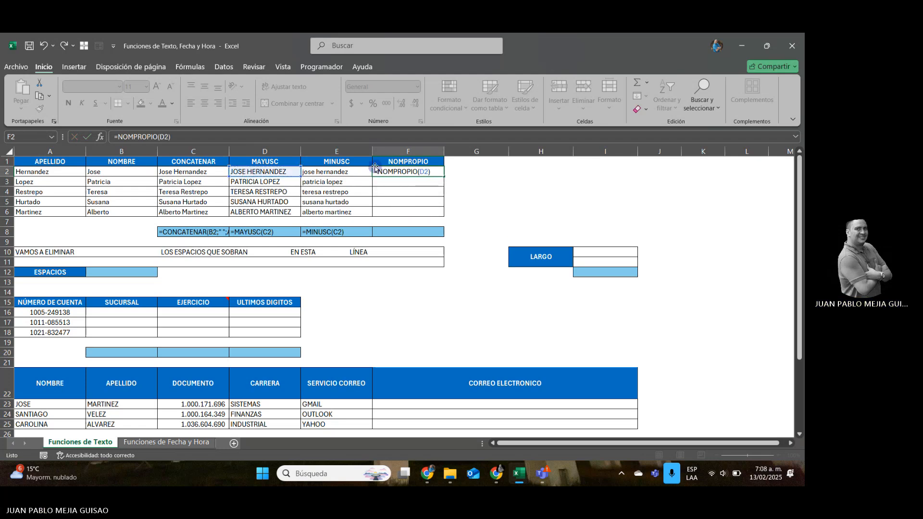
click(397, 171)
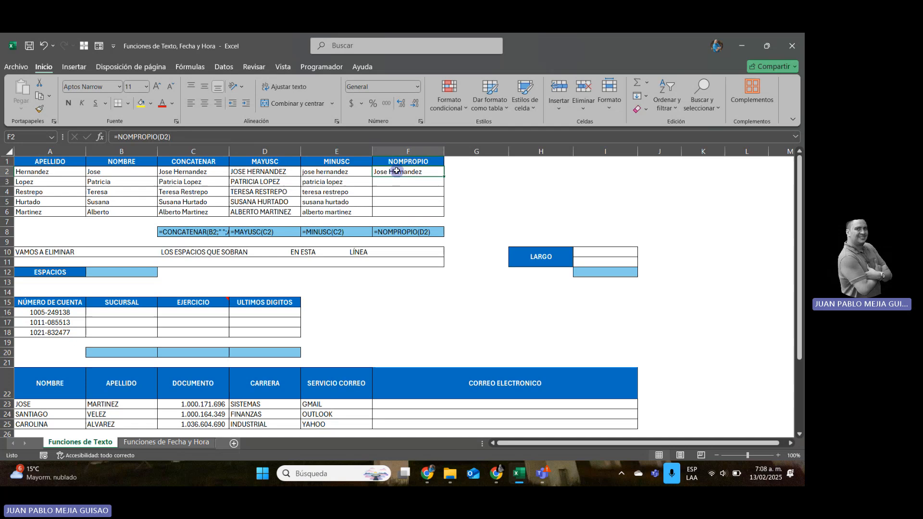
double_click(448, 178)
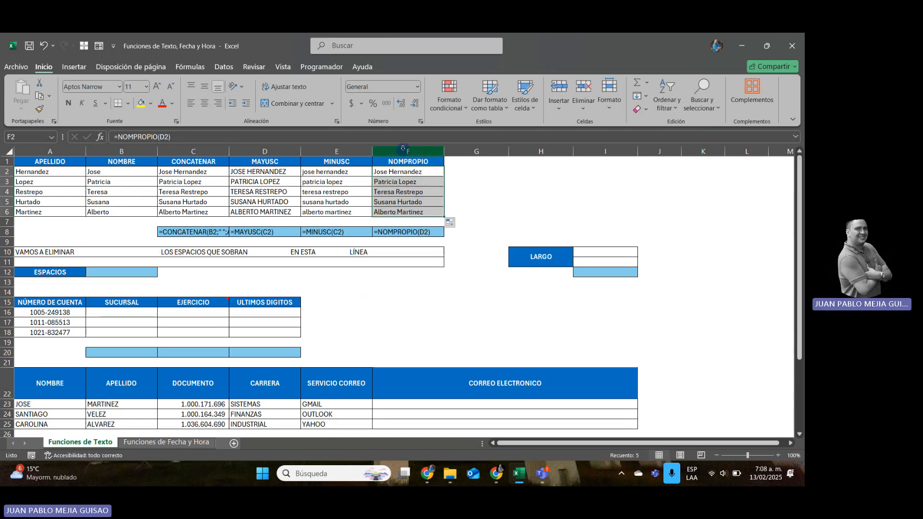
Enter =LARGO(A10) in I10 to count the characters of the sentence with extra spaces.
click(39, 252)
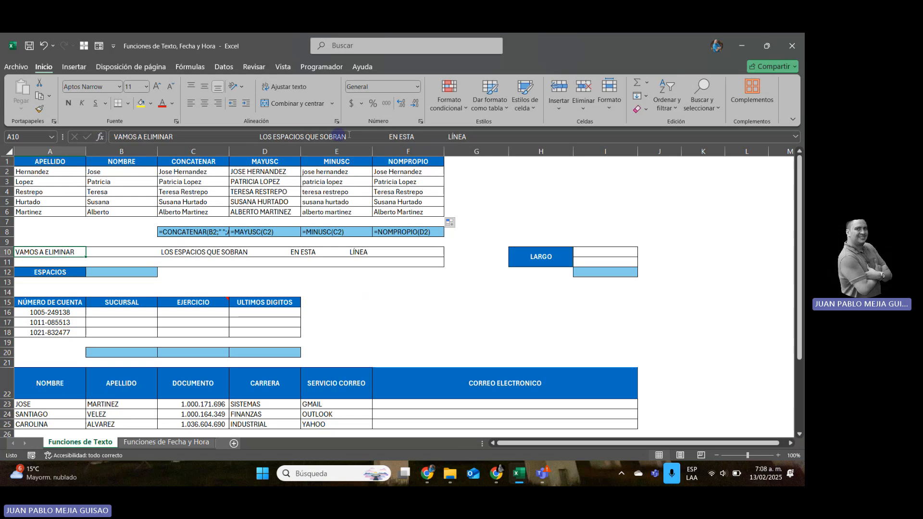
click(612, 250)
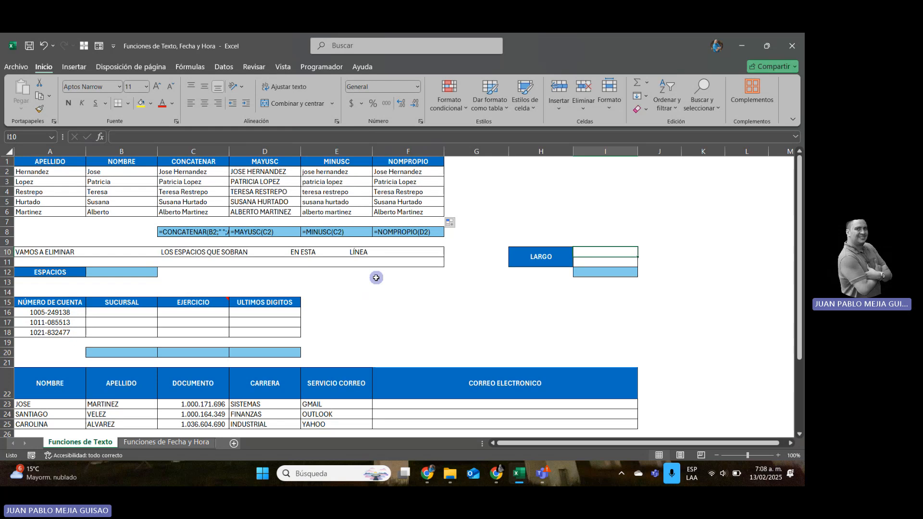
text(=)
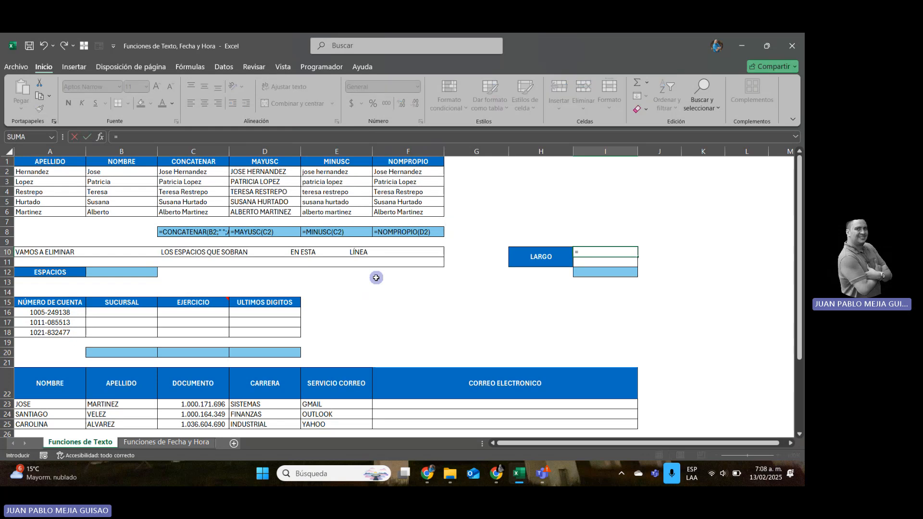
text(LARGO()
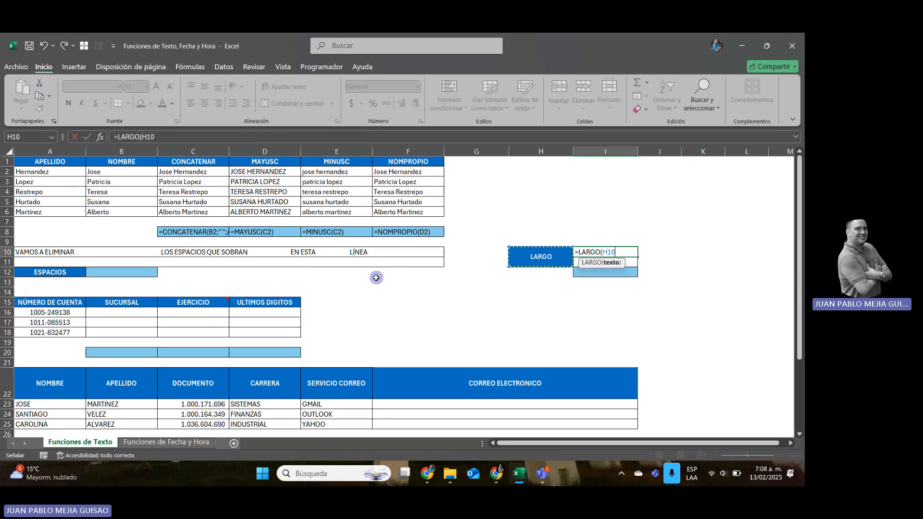
key(Left)
key(Left)
key(Left)
key(Left)
key(Left)
key(Left)
key(Left)
key(Left)
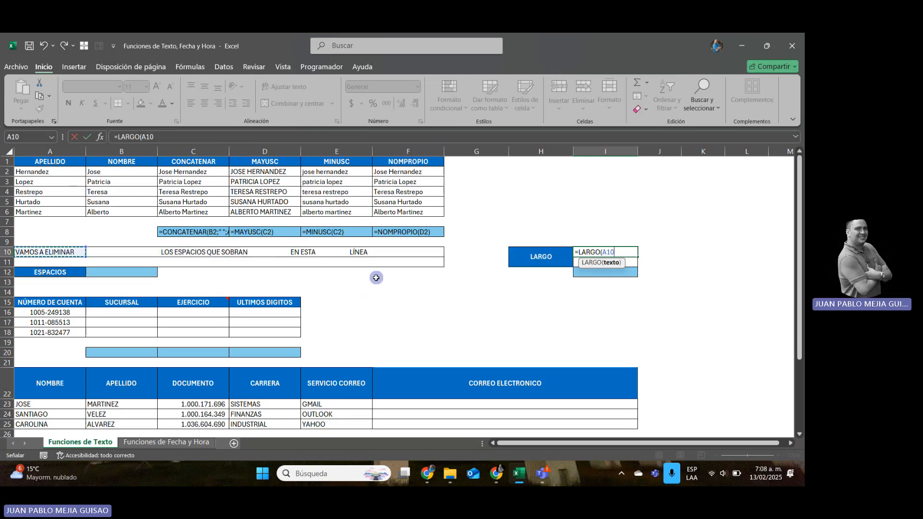
key(Return)
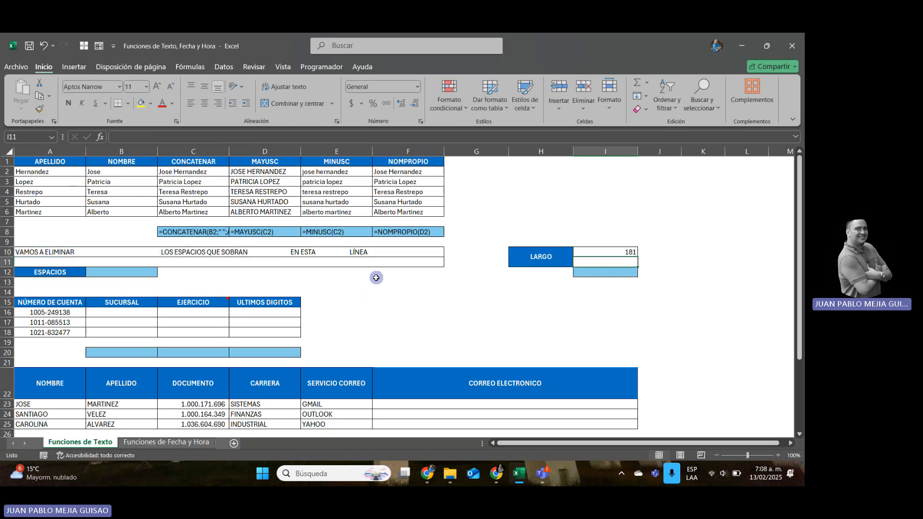
Enter =ESPACIOS(A10) in A11 to remove the surplus spaces from the sentence in A10.
key(Up)
key(Down)
key(Left)
key(Left)
key(Left)
key(Left)
key(Left)
key(Left)
key(Left)
key(Left)
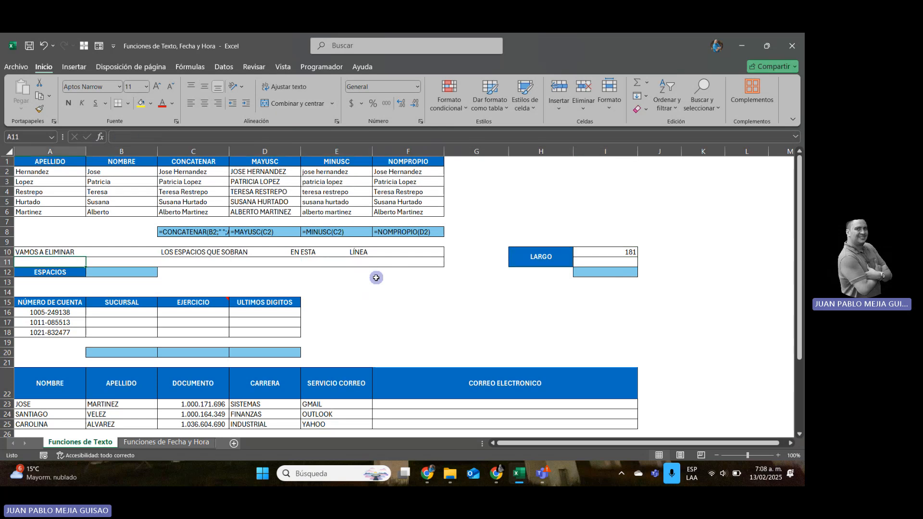
text(=ESP)
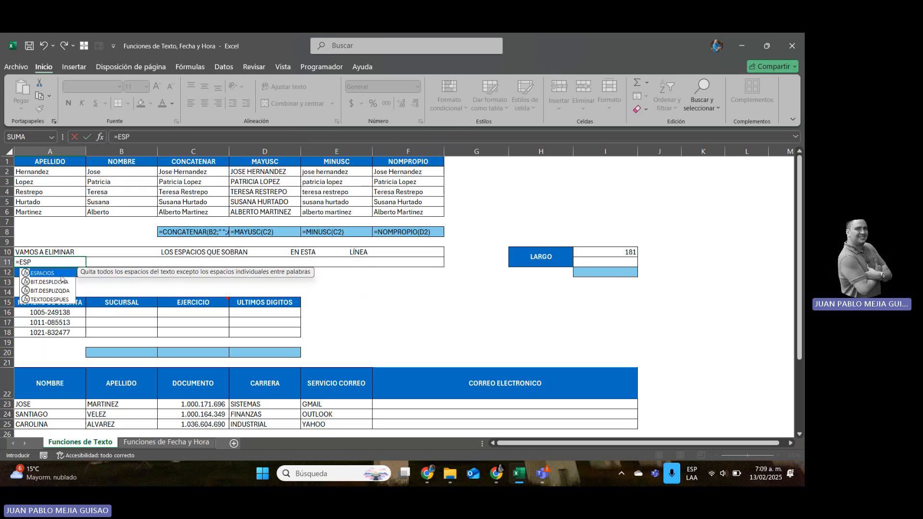
double_click(52, 277)
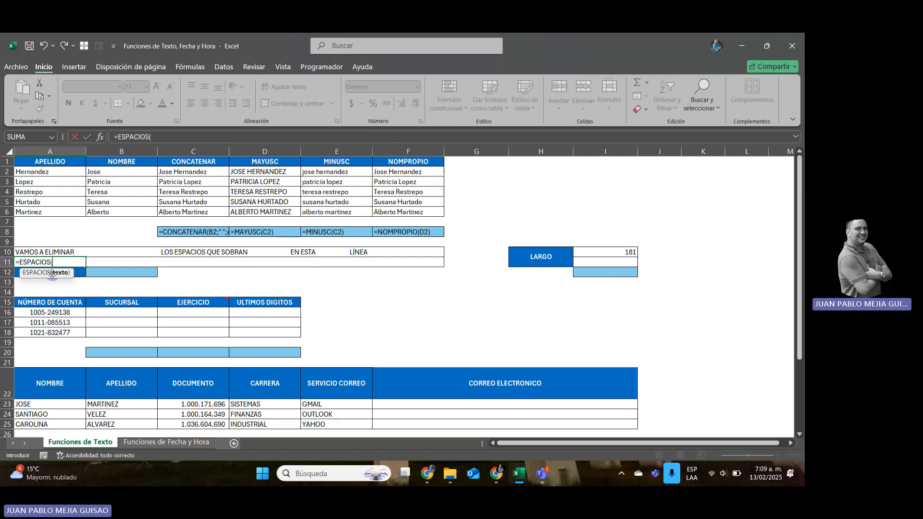
click(29, 250)
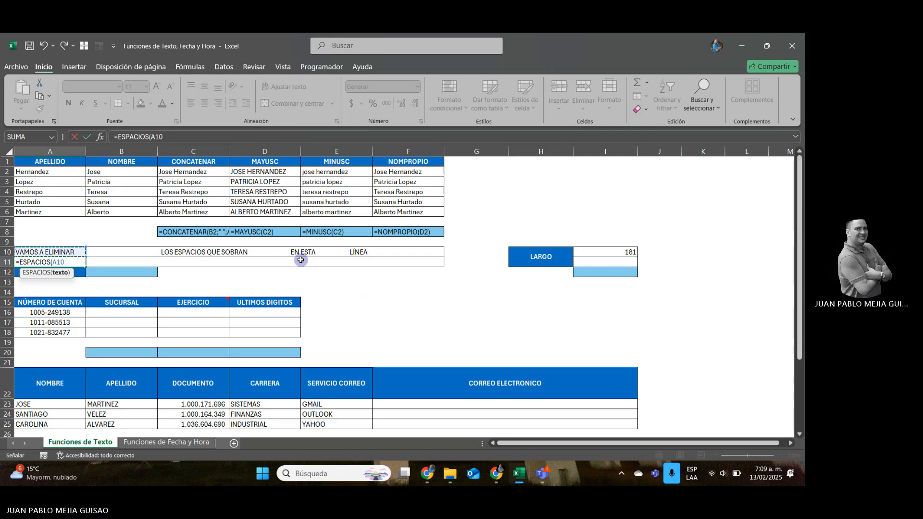
text())
key(Return)
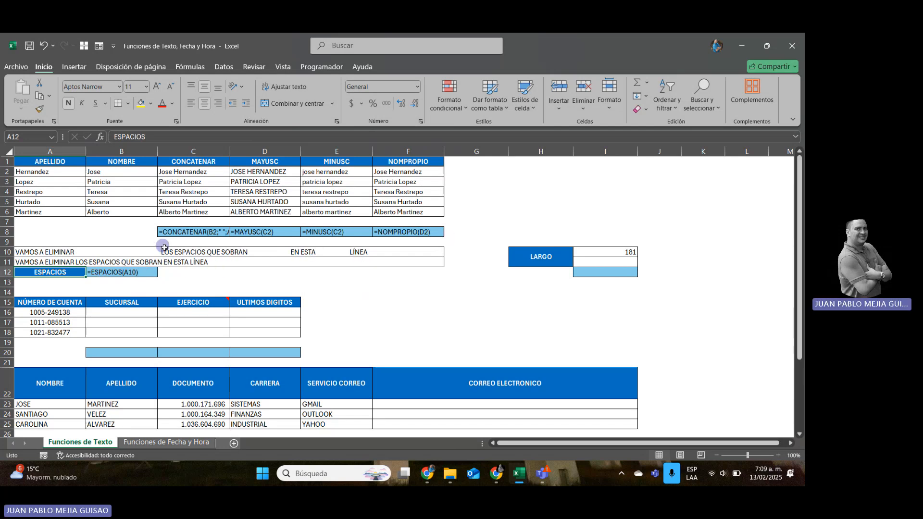
Fill the LARGO formula from I10 down to I11 to count the characters of the cleaned sentence.
click(628, 253)
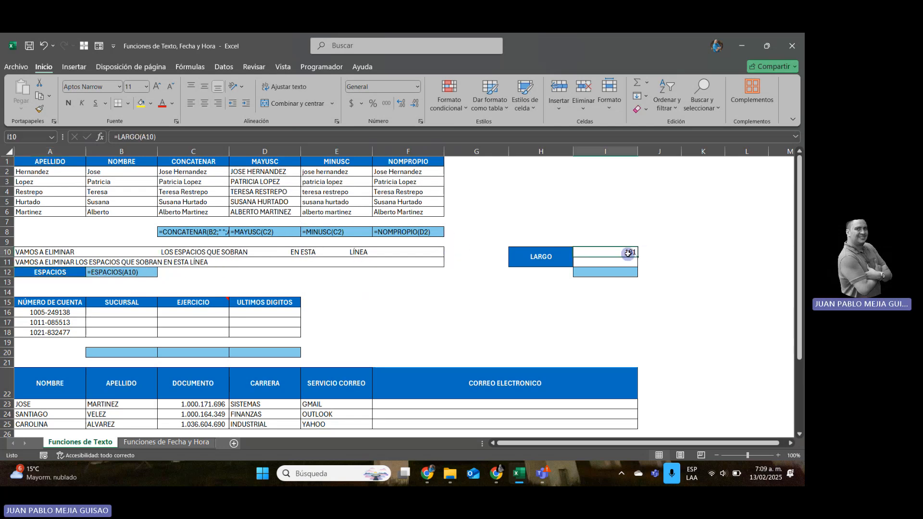
drag(637, 257, 637, 264)
click(670, 263)
click(619, 262)
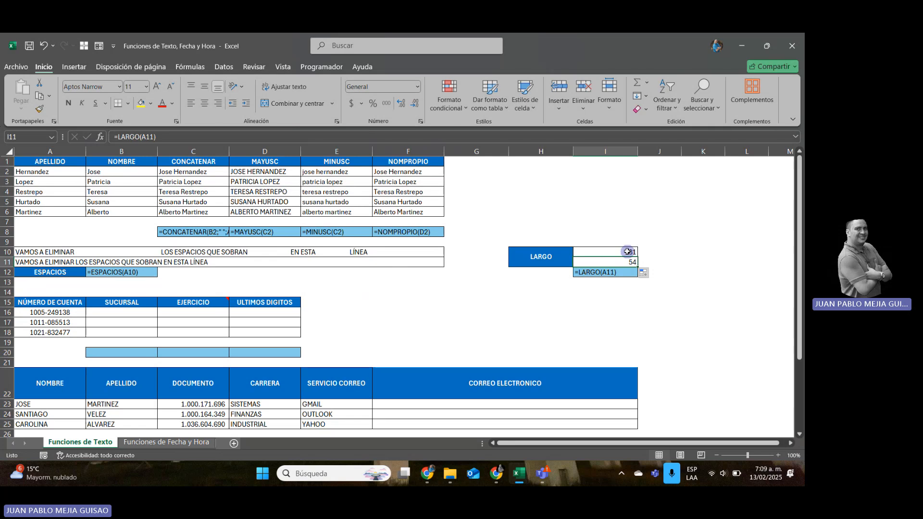
Examine the account number table in A15:D18 and its SUCURSAL, EJERCICIO and ULTIMOS DIGITOS columns.
key(Down)
key(Down)
key(Down)
key(Down)
key(Down)
key(Left)
key(Left)
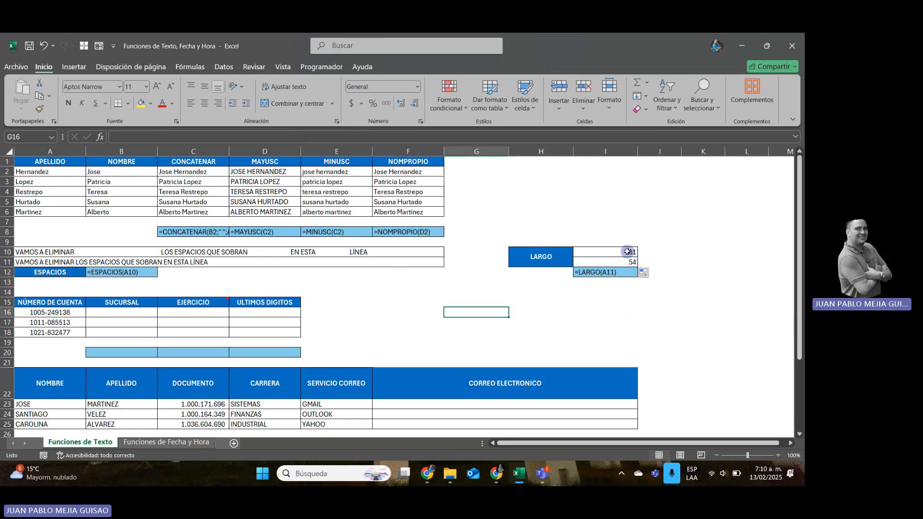
key(Home)
key(Down)
key(Down)
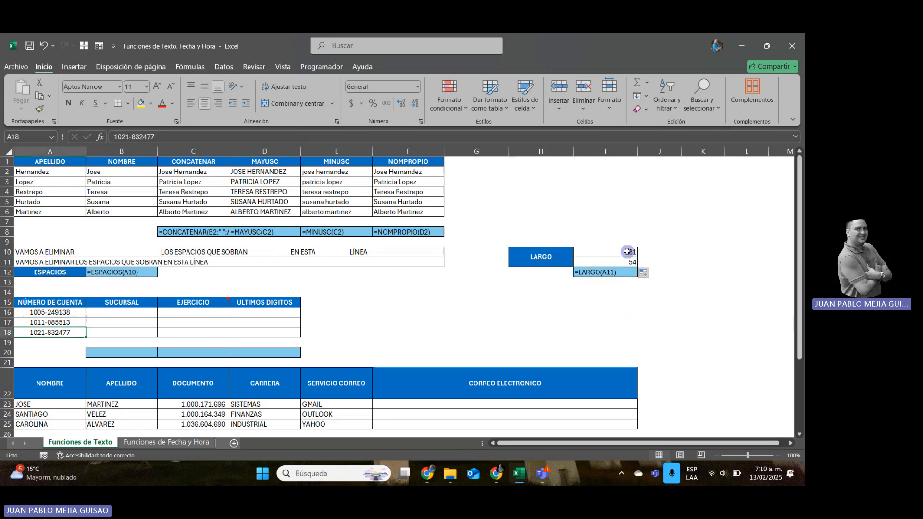
key(Up)
key(Up)
key(Right)
key(Right)
key(Right)
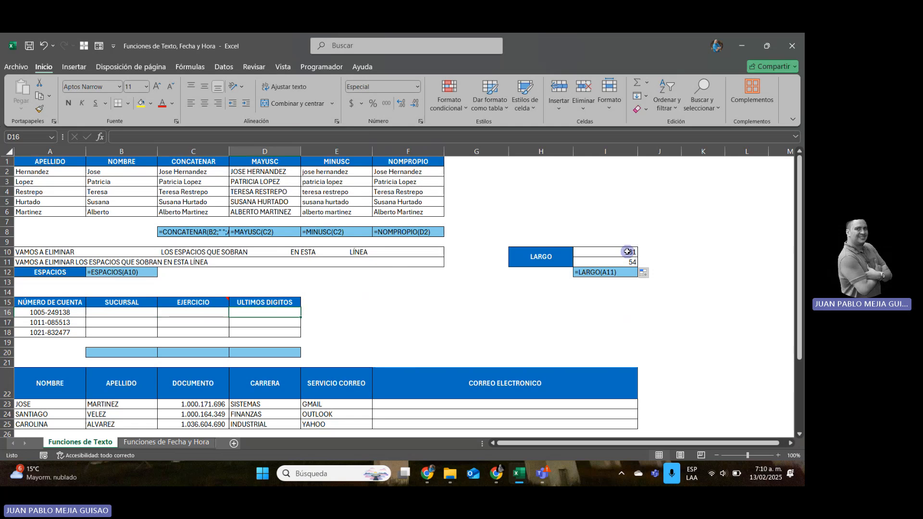
key(Left)
key(Left)
key(Left)
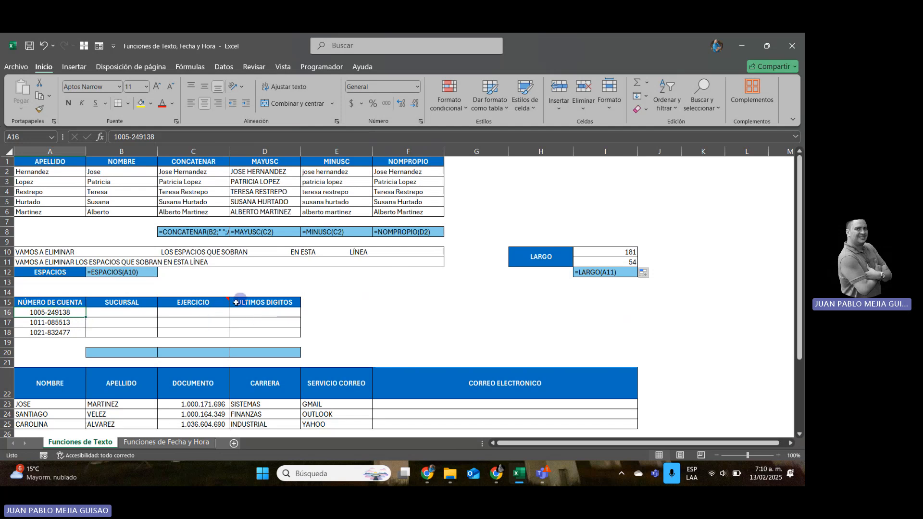
click(123, 313)
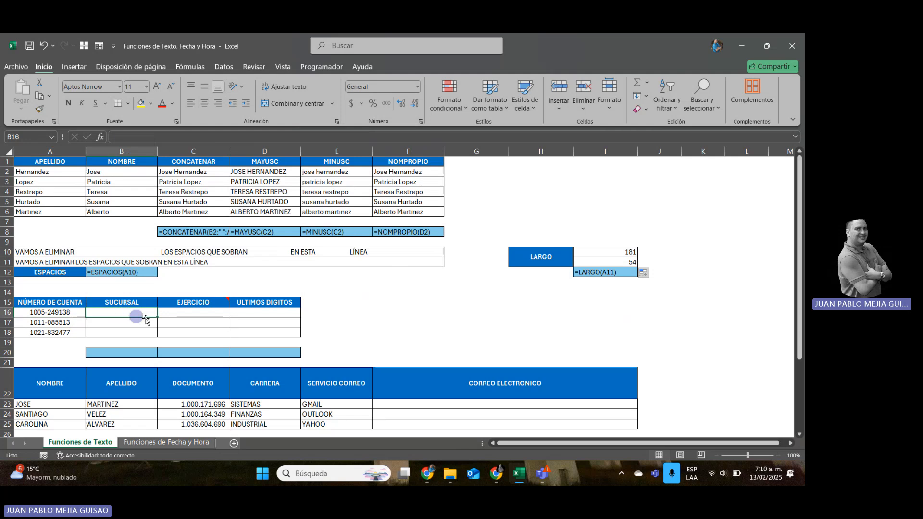
double_click(207, 332)
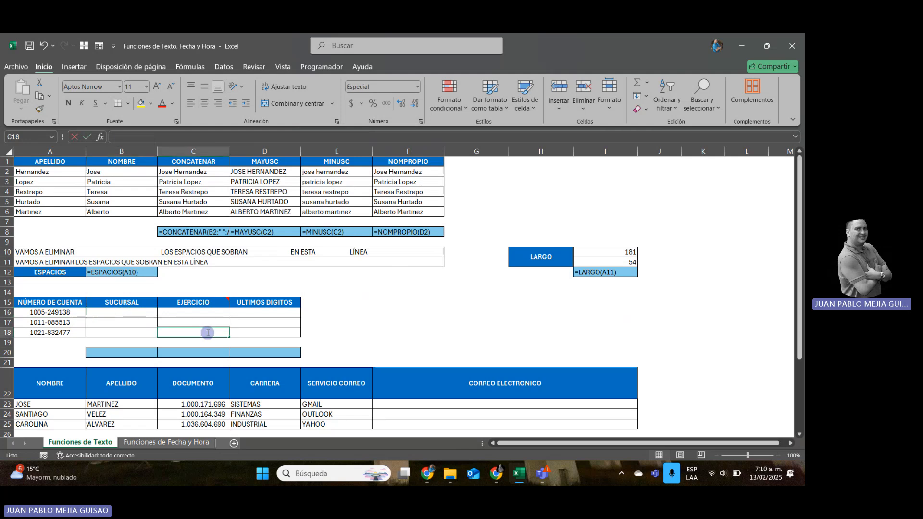
text(=IZQU)
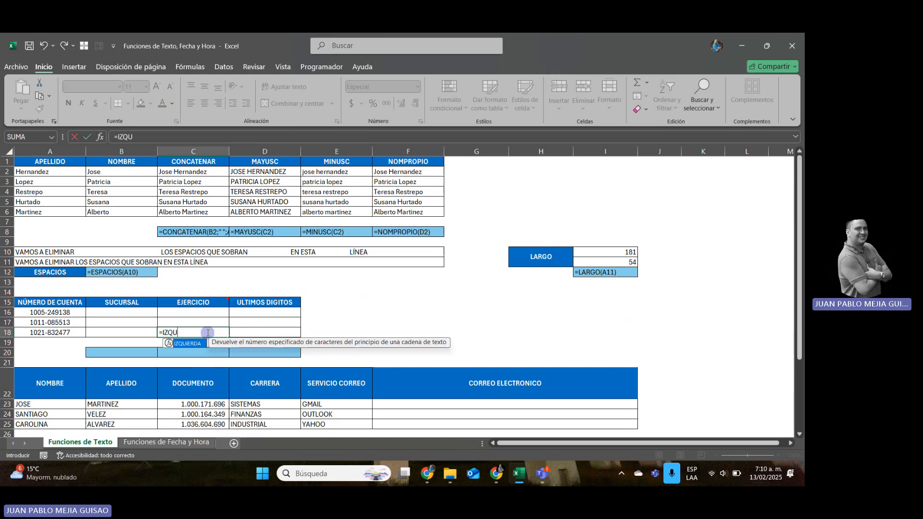
key(Escape)
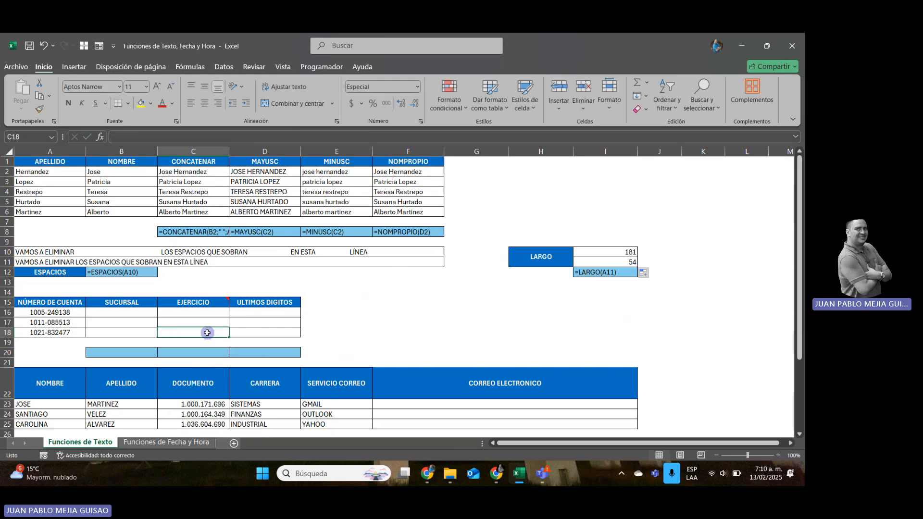
Enter =IZQUIERDA(A16;4) in B16 to extract the branch code from the first four characters of the account number.
key(Up)
key(Up)
key(Left)
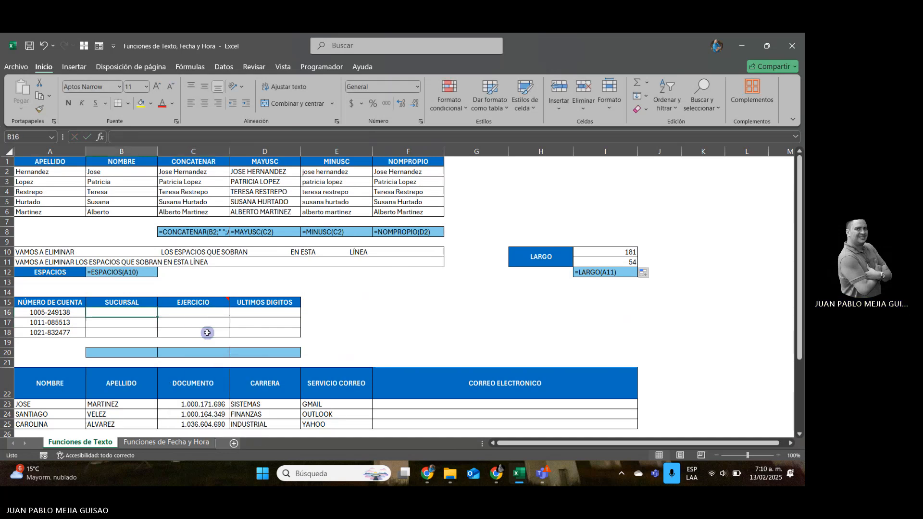
text(=IZQUIERDA)
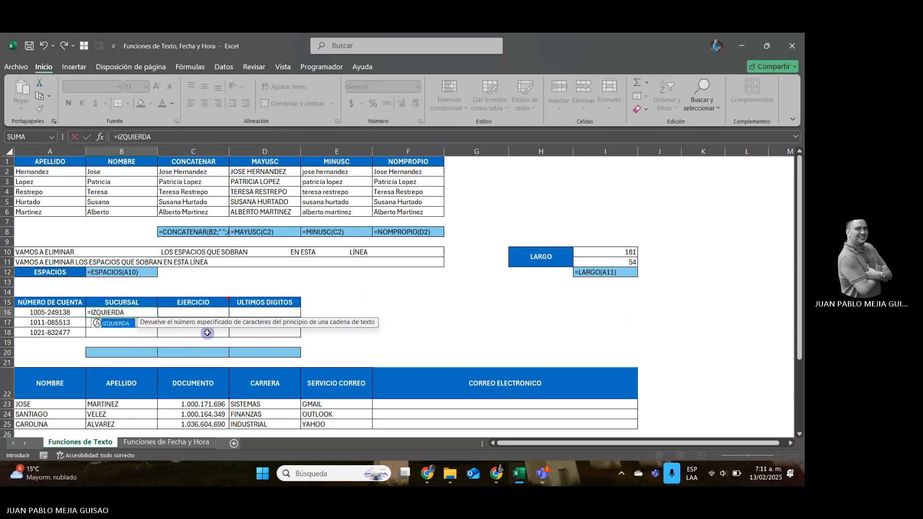
text(()
key(Left)
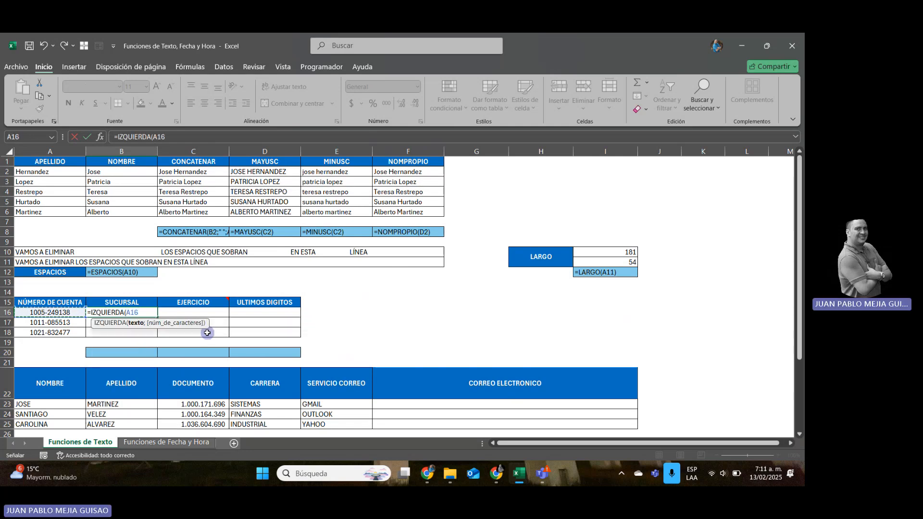
text(;)
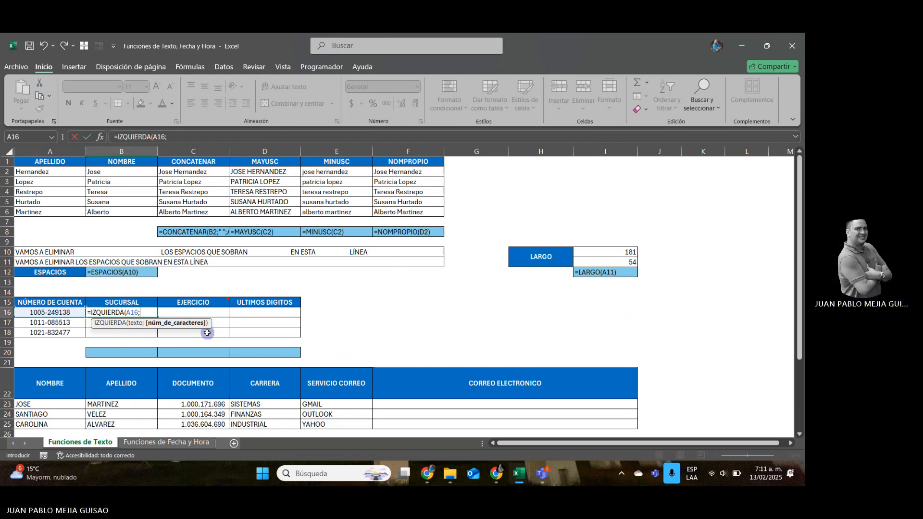
text(4)
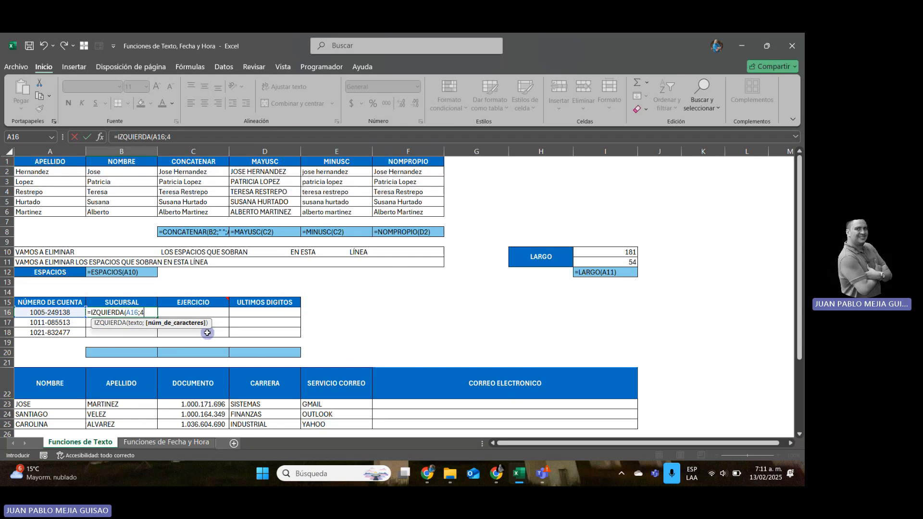
text())
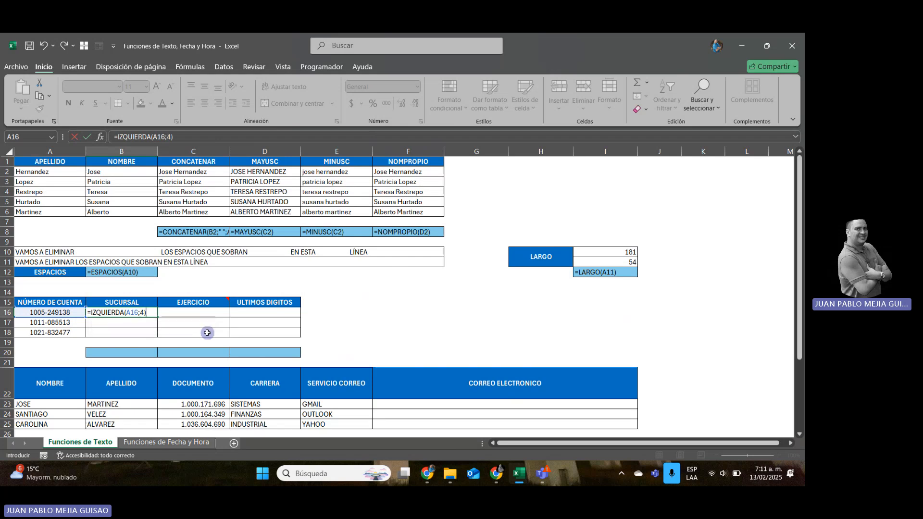
key(Return)
key(Up)
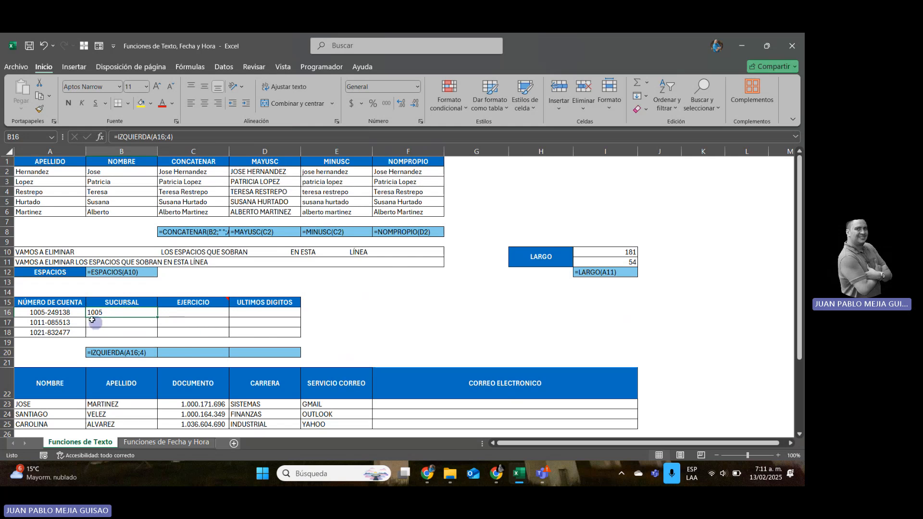
Append *1 to the IZQUIERDA formula in B16 to convert the extracted text to a number.
click(187, 137)
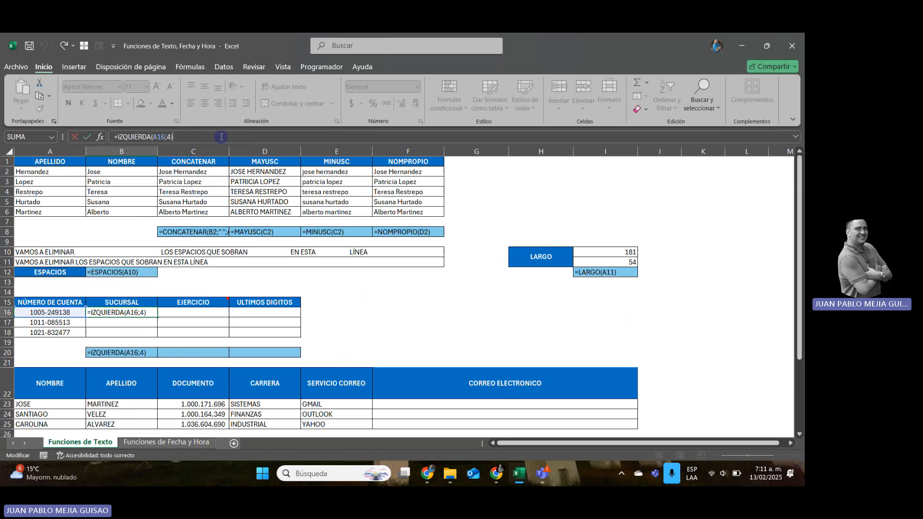
text(*1)
key(Return)
key(Up)
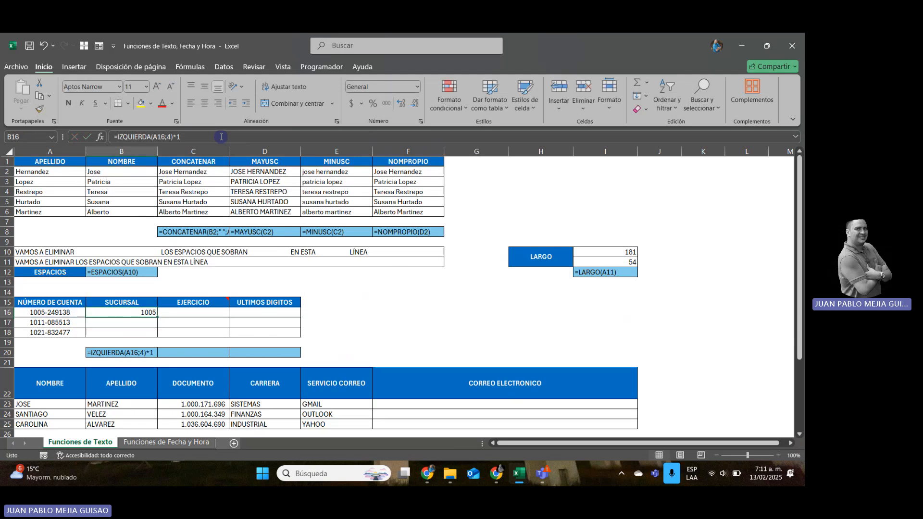
Change the formula in B16 to =IZQUIERDA(A16;4)+0, using addition of zero for the conversion to a number.
key(F2)
key(BackSpace)
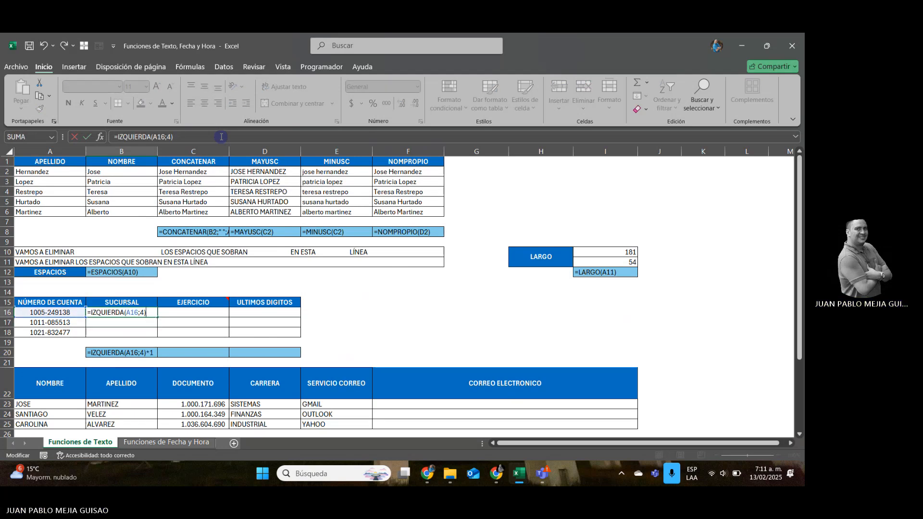
text(+)
key(Return)
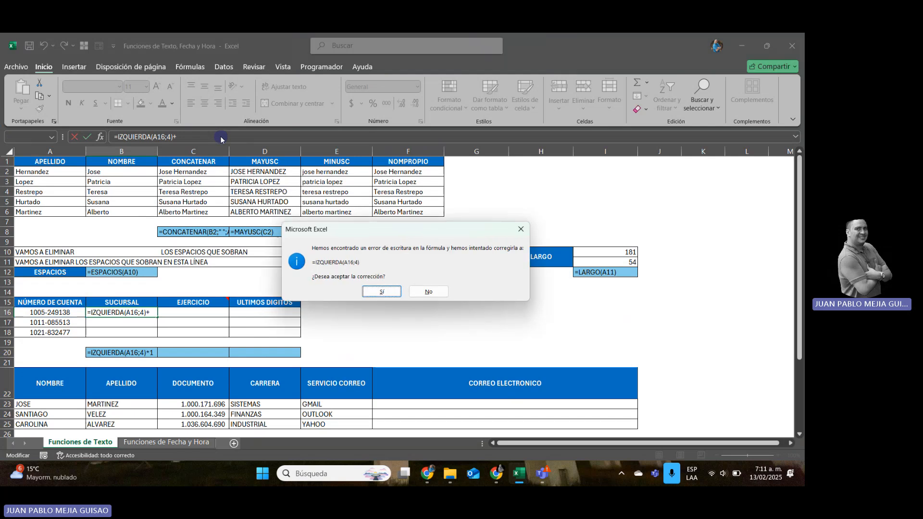
key(Return)
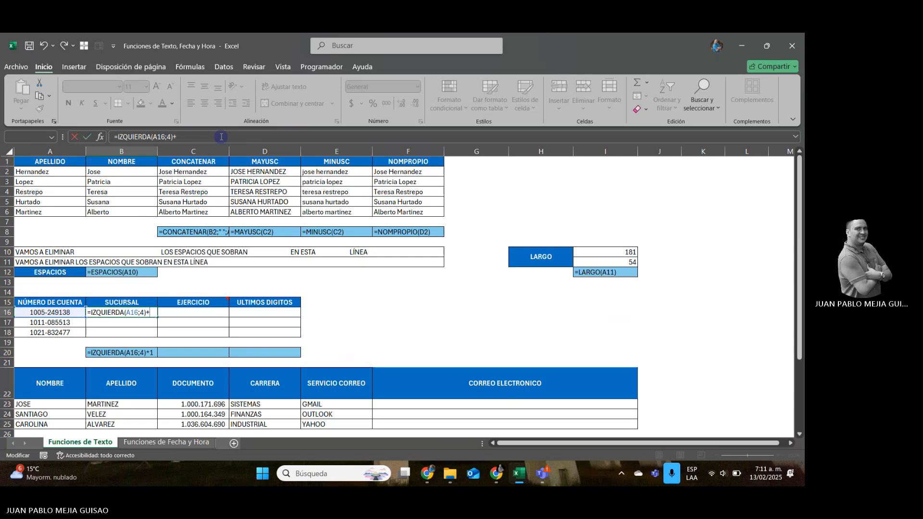
text(0)
key(Return)
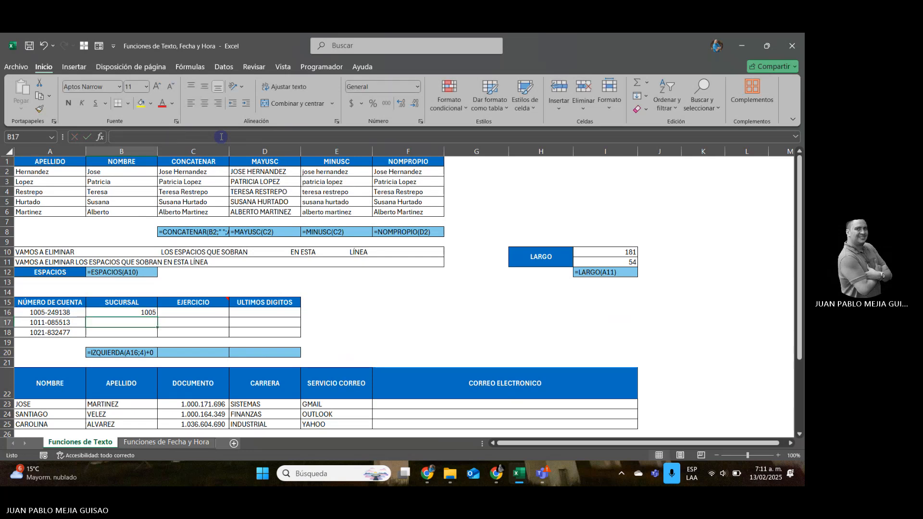
key(Up)
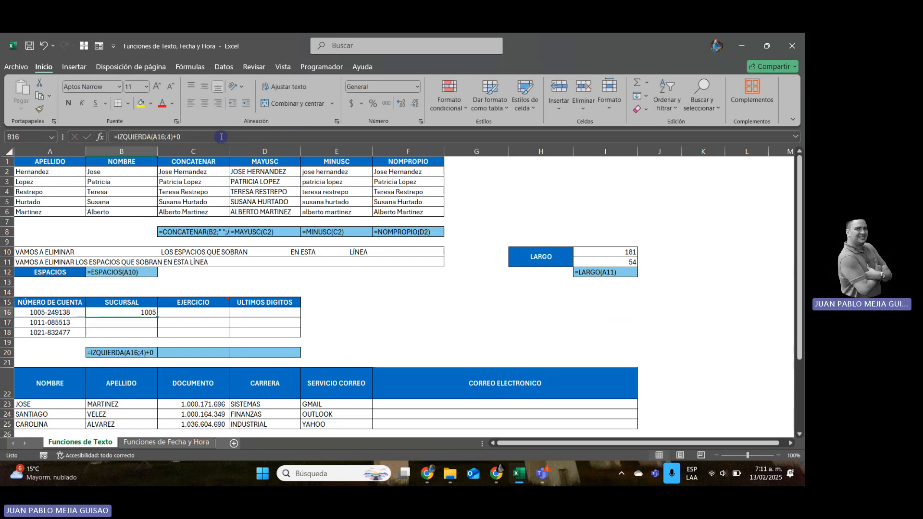
Remove the +0 from the B16 formula so that it reads =IZQUIERDA(A16;4).
click(221, 137)
key(BackSpace)
key(BackSpace)
key(Return)
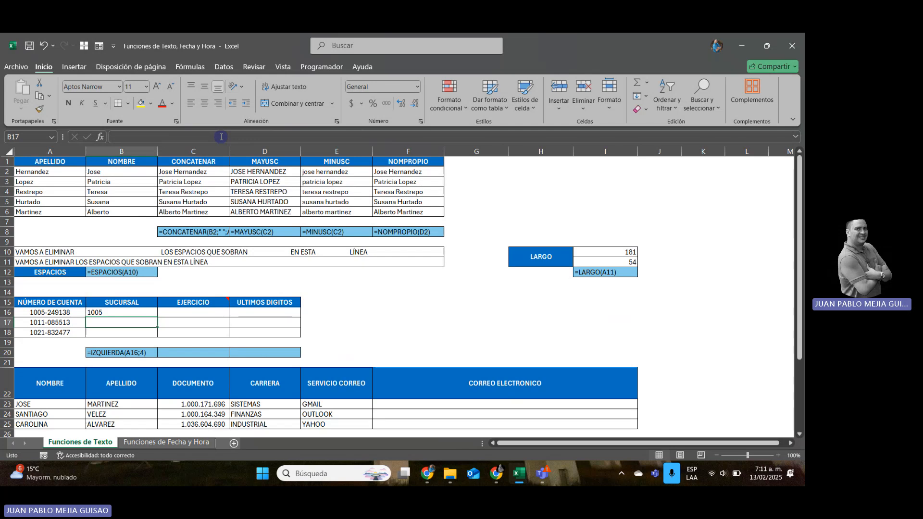
Wrap the B16 formula in VALOR as =VALOR(IZQUIERDA(A16;4)) and fill it down through B18.
key(Up)
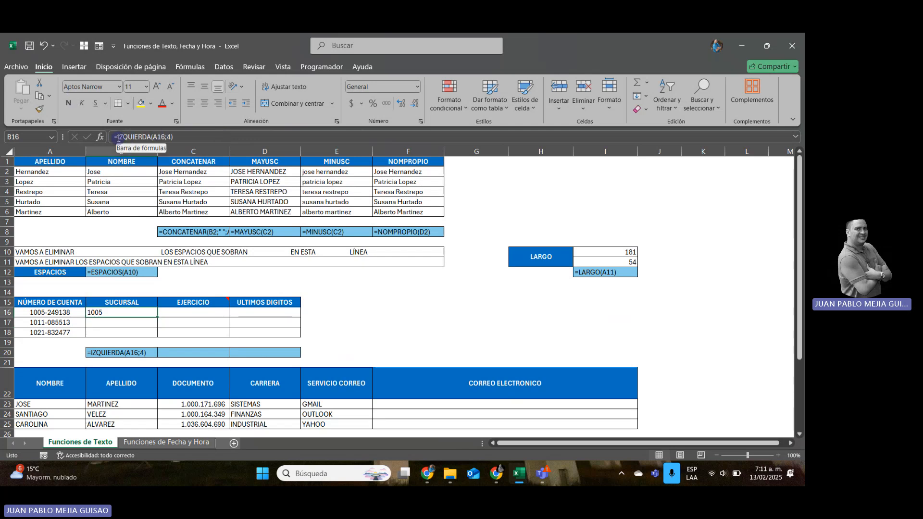
click(115, 137)
text(VALOR)
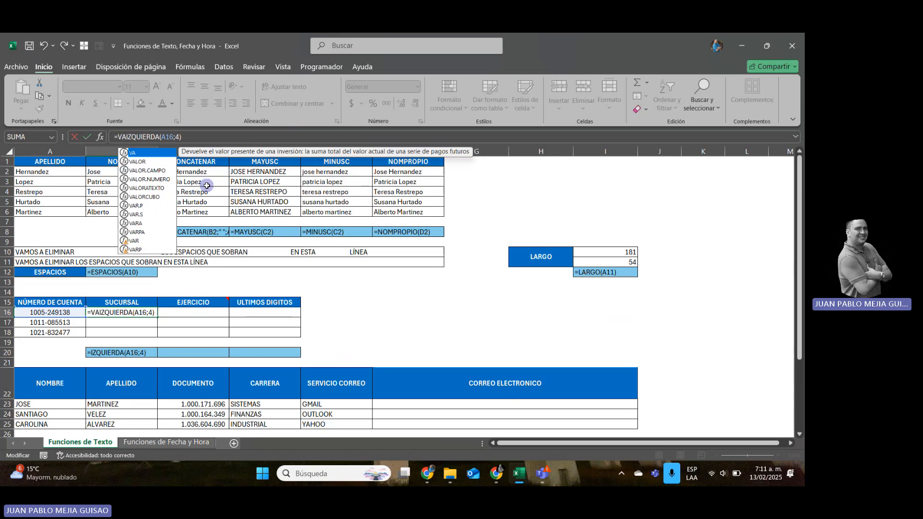
text(()
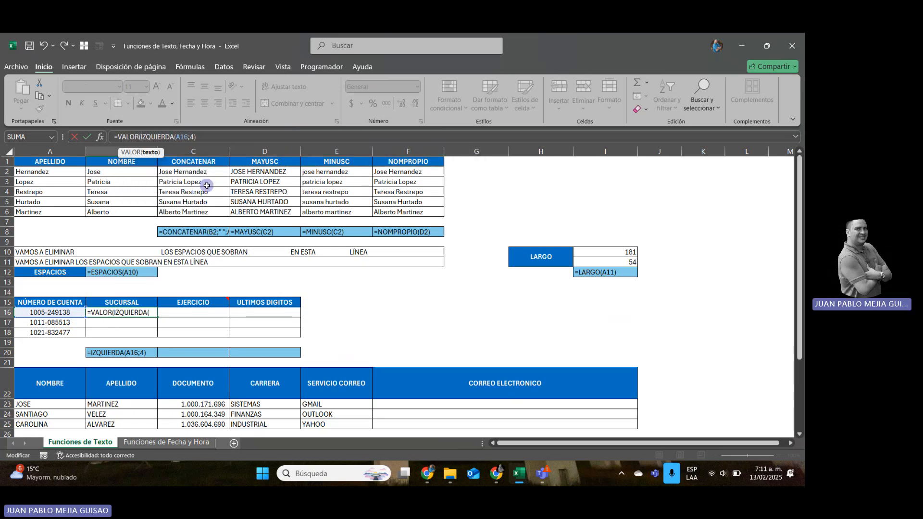
click(207, 137)
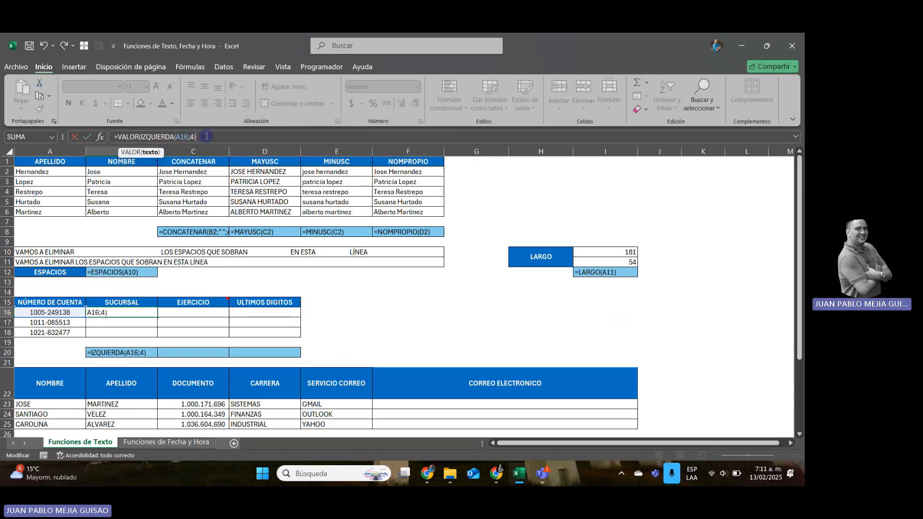
text())
key(Return)
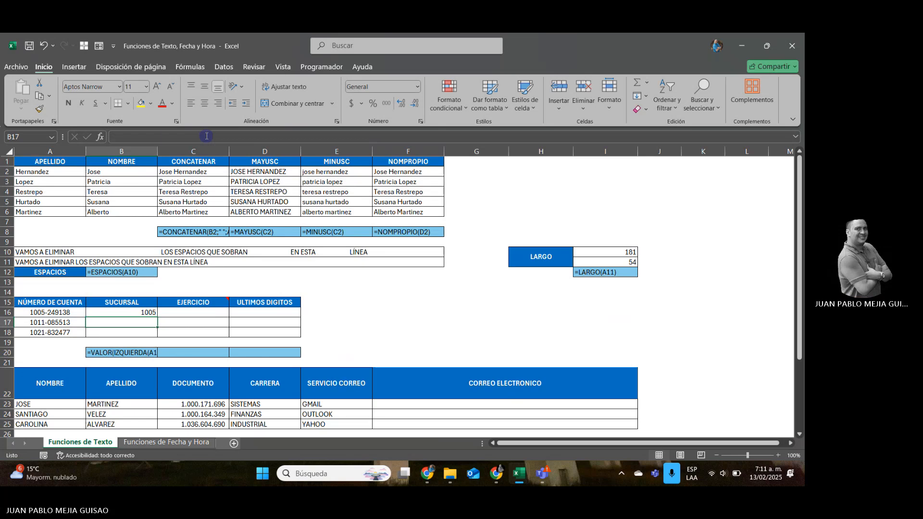
key(Up)
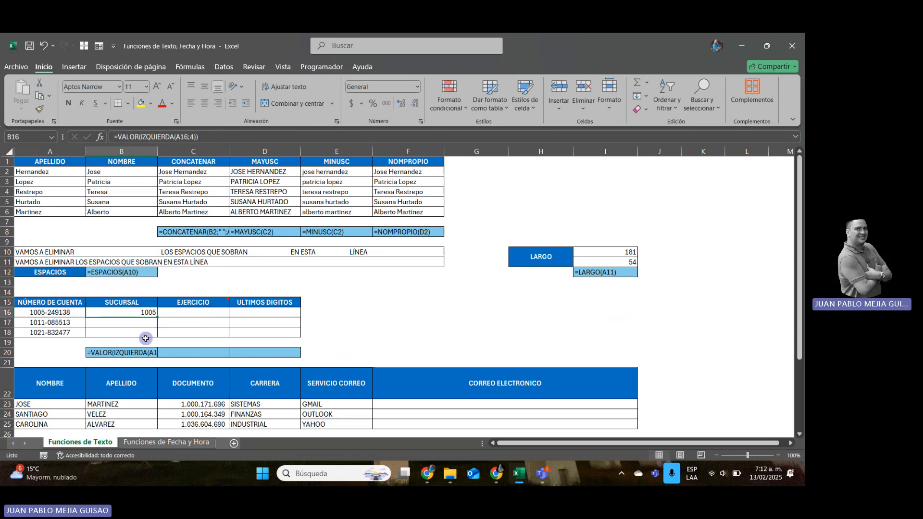
drag(158, 323, 159, 335)
Write =DERECHA(A16;3) in D16 to extract the last three digits of the account number.
click(255, 313)
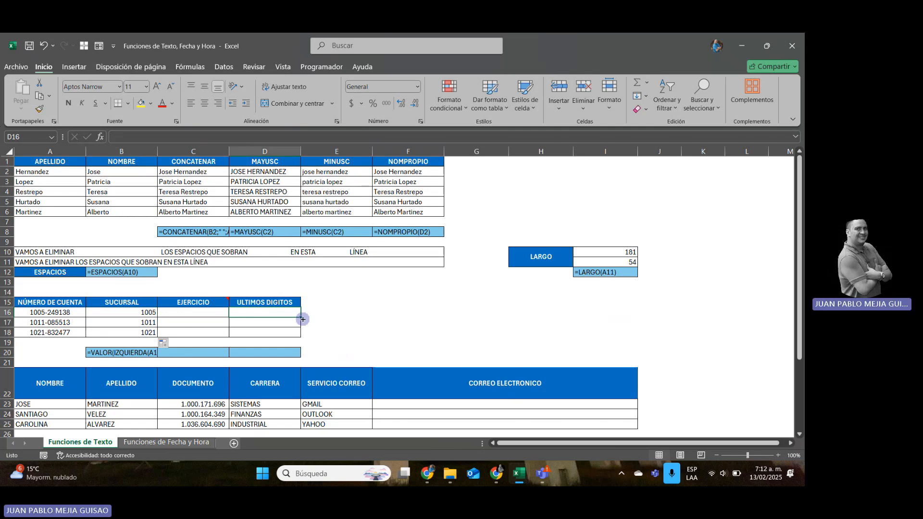
text(=DE)
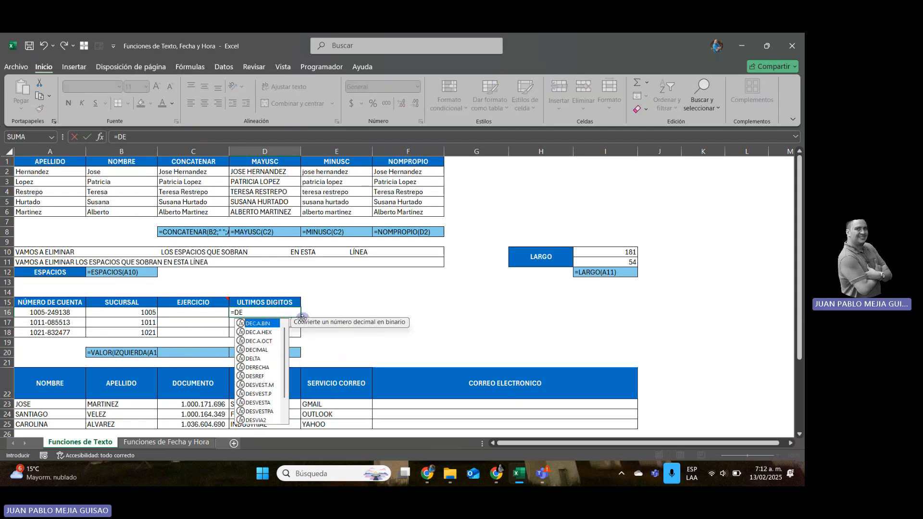
text(RECHA()
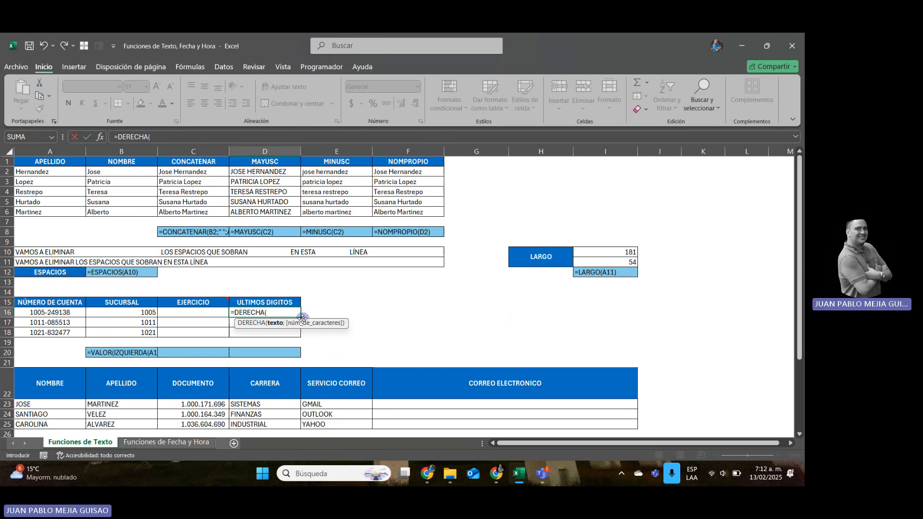
key(Left)
key(Left)
key(Left)
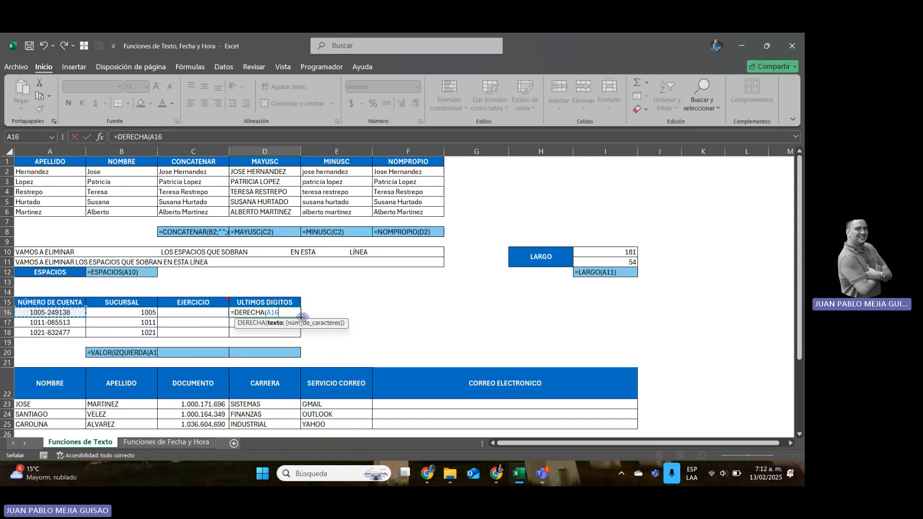
text(;)
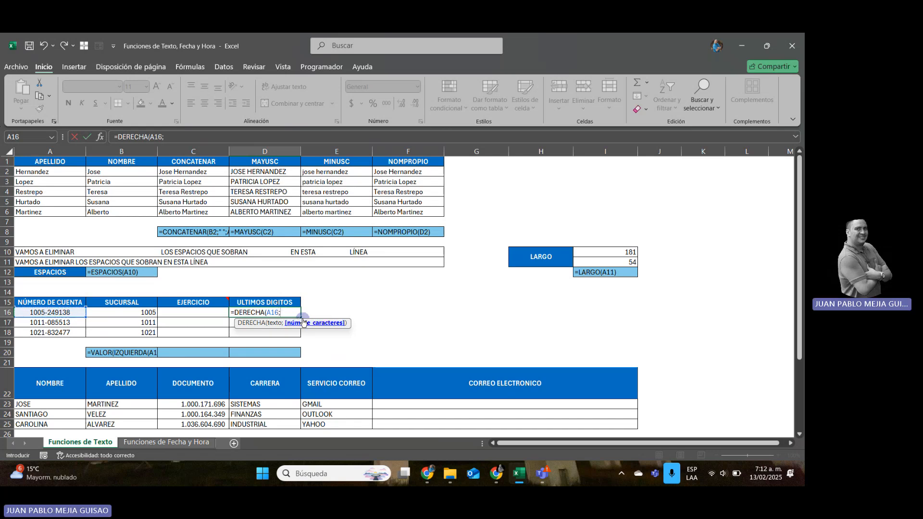
text(3)
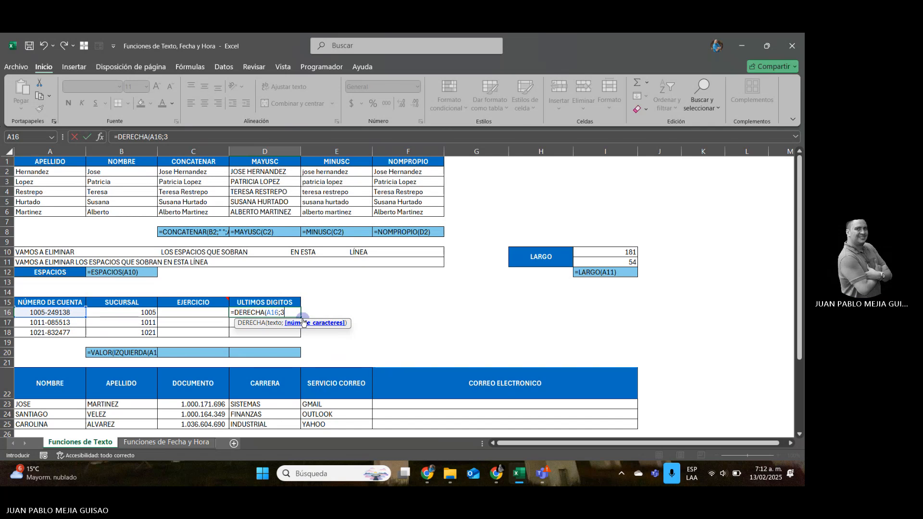
text())
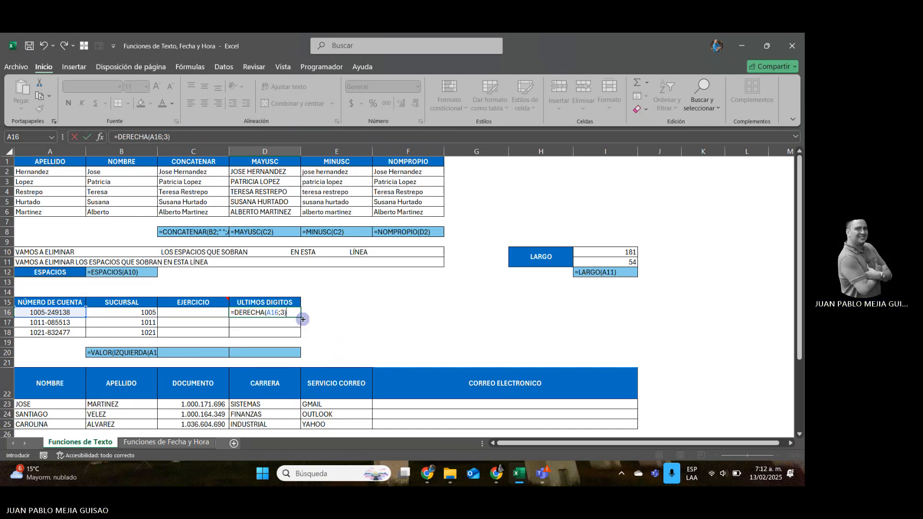
Wrap the D16 formula in VALOR as =VALOR(DERECHA(A16;3)) and fill it down through D18.
click(235, 312)
text(VALOR)
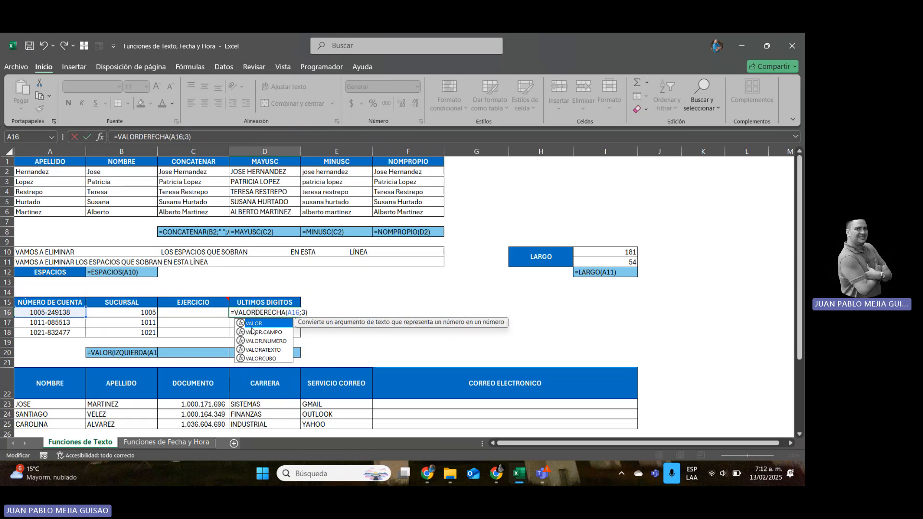
text(()
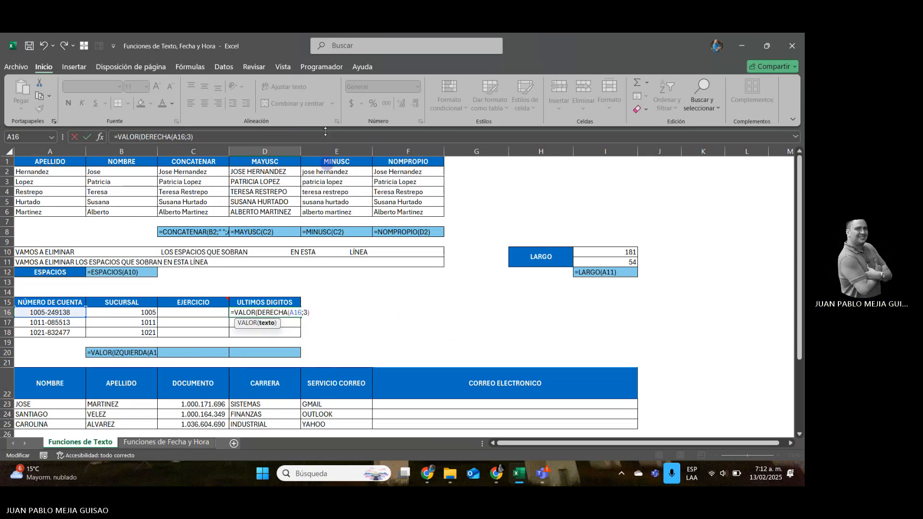
click(205, 136)
text())
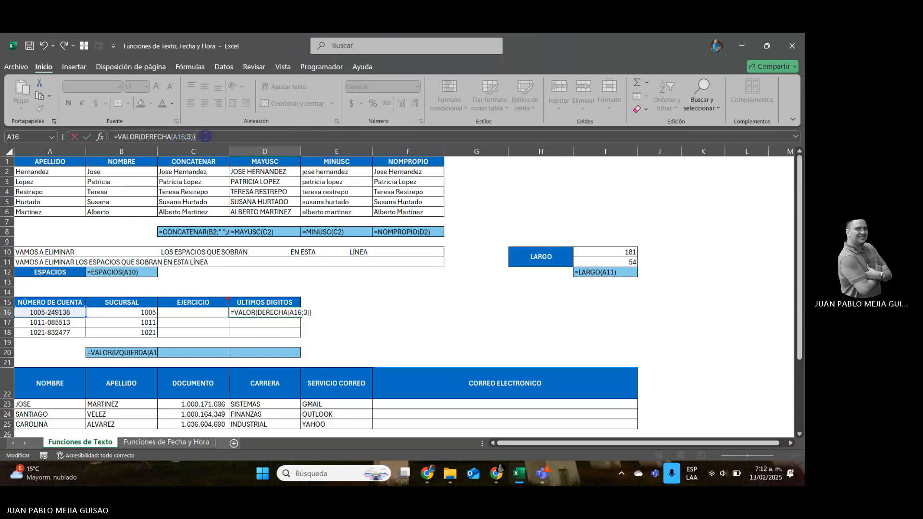
key(ctrl+Return)
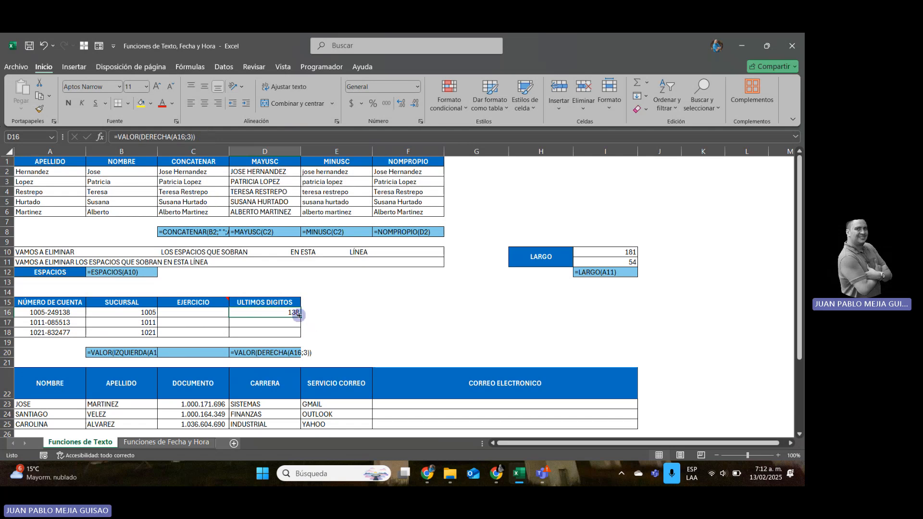
drag(299, 313, 299, 335)
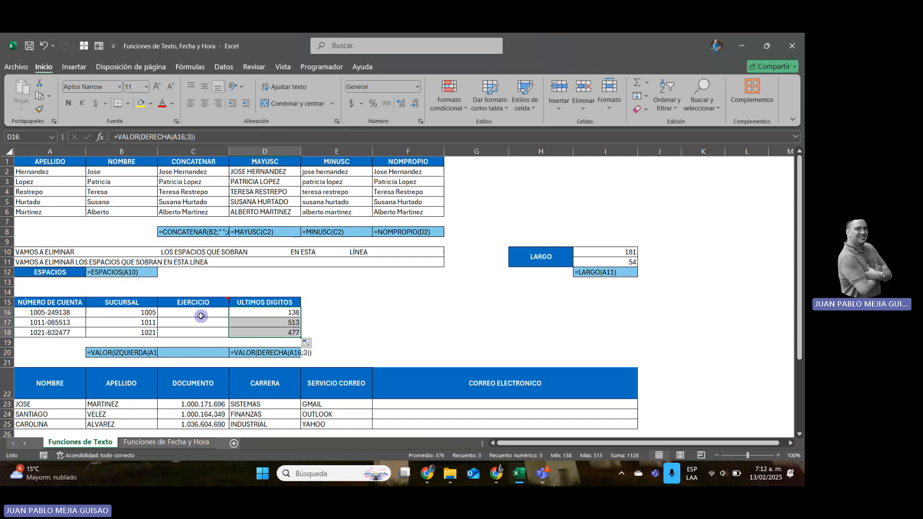
Enter =EXTRAE(A16;6;3) in C16 to extract three characters of the account number starting at position 6.
click(201, 315)
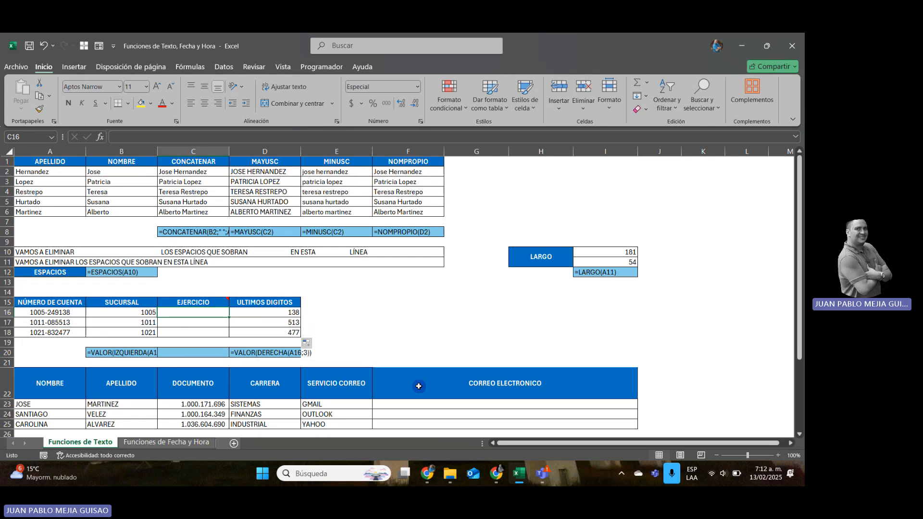
text(=)
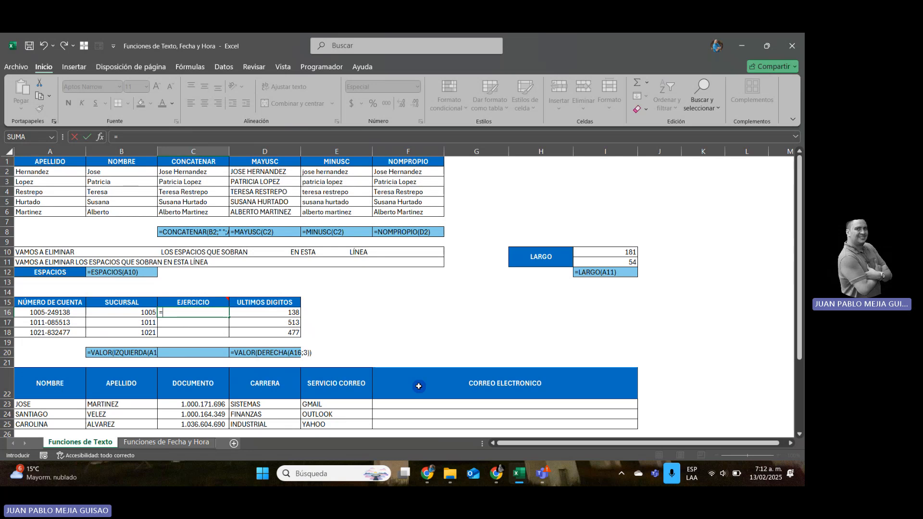
text(EX)
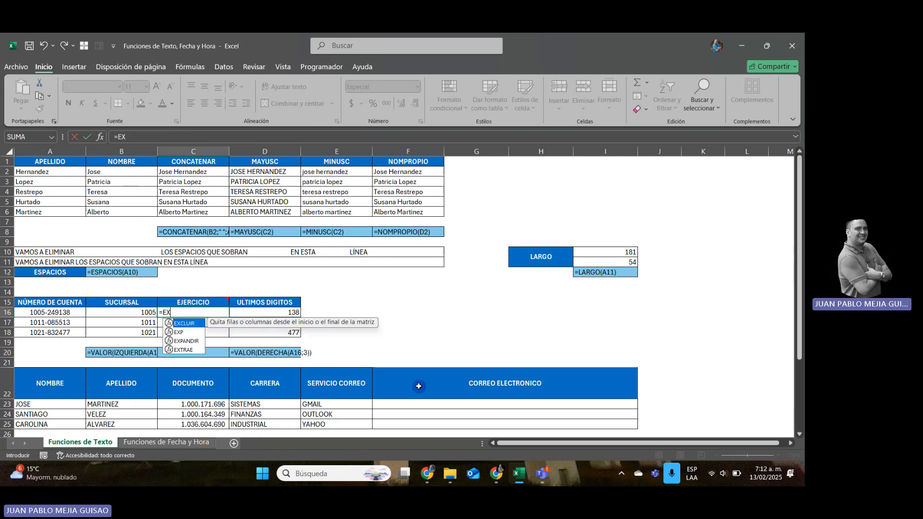
double_click(186, 349)
click(67, 313)
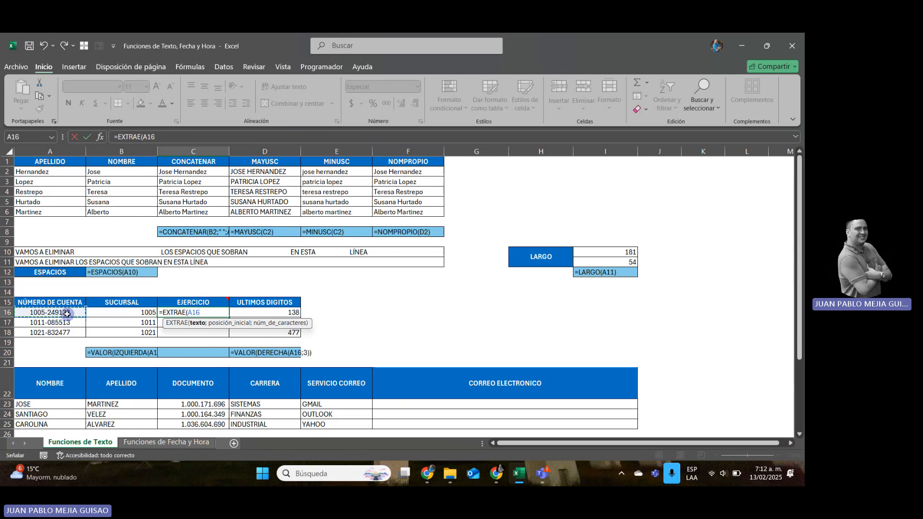
text(;)
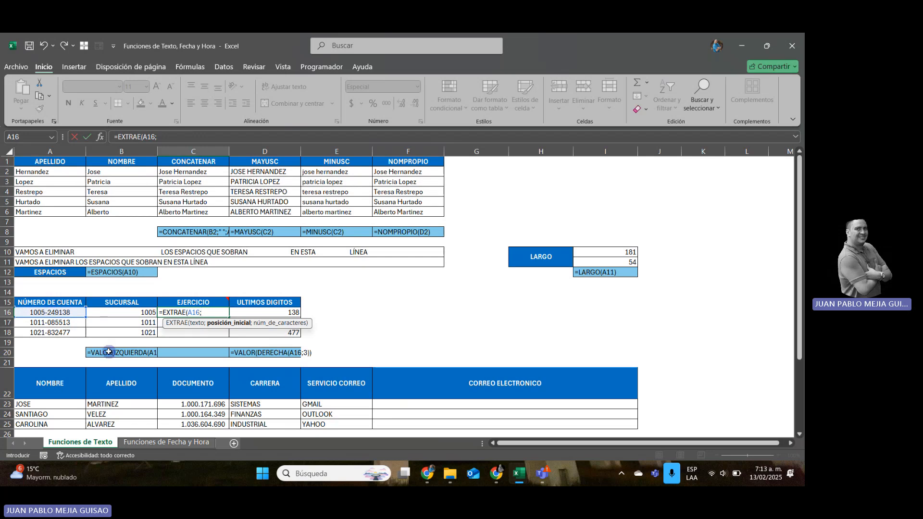
text(6;)
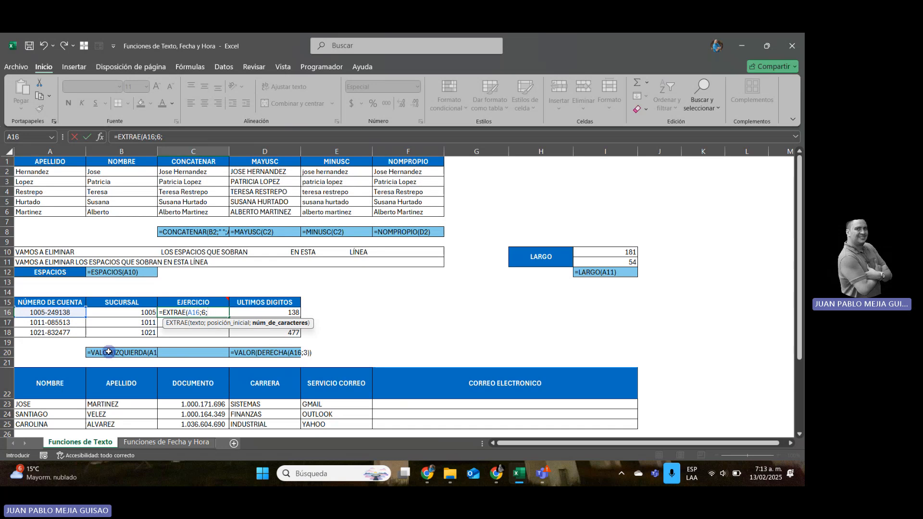
text(3)
key(Return)
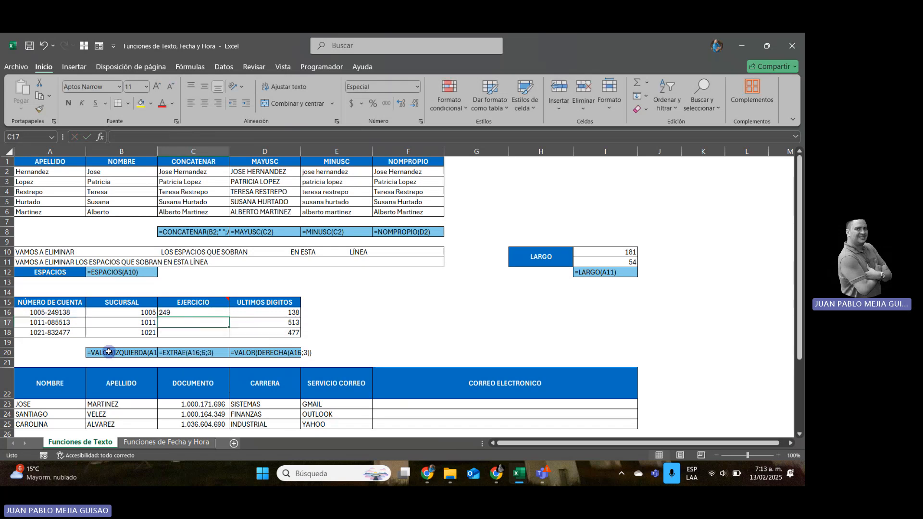
Wrap the C16 formula in VALOR as =VALOR(EXTRAE(A16;6;3)) and fill it down through C18.
key(Up)
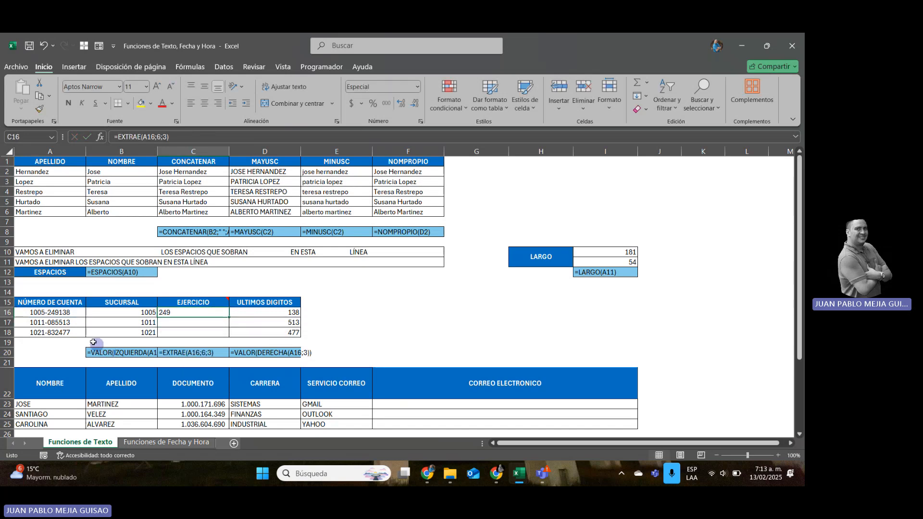
click(119, 136)
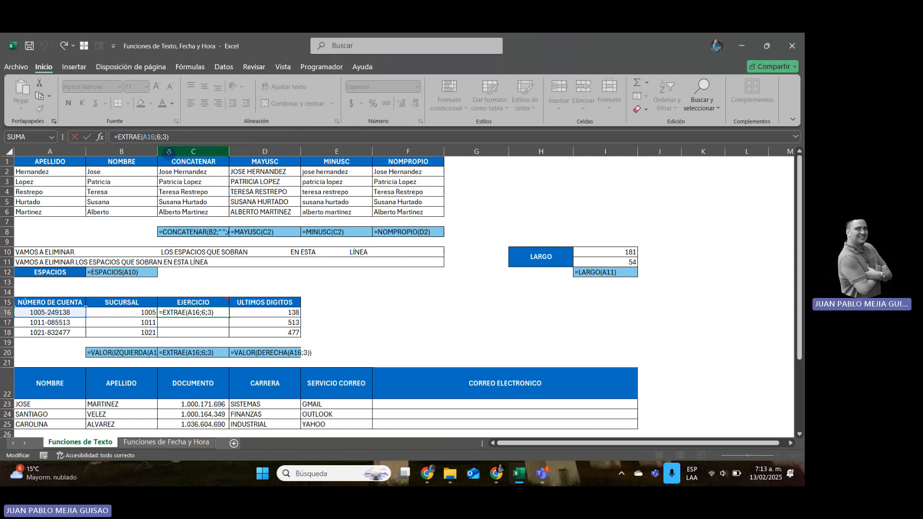
text(VALOR()
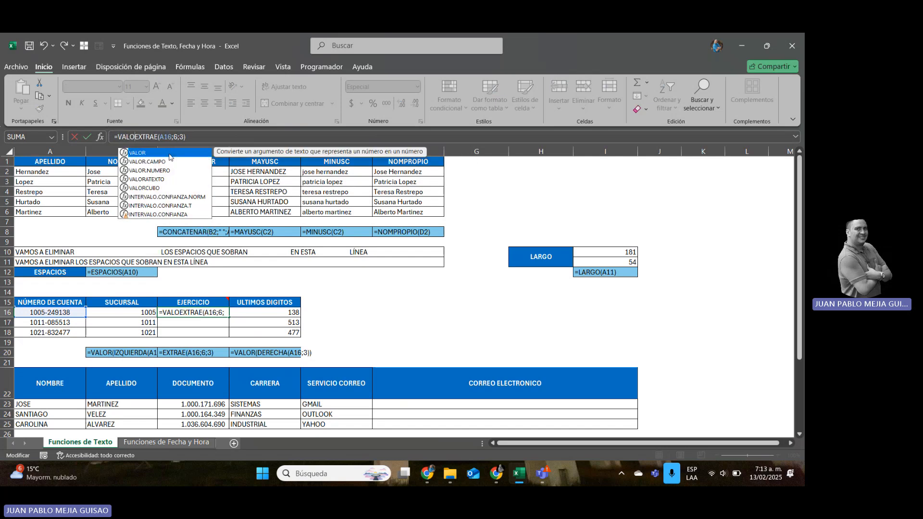
click(204, 137)
text())
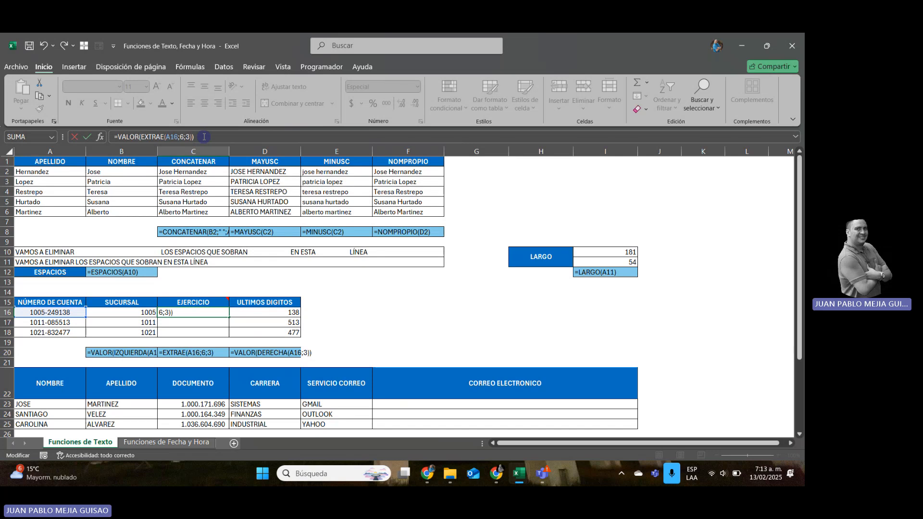
key(ctrl+Return)
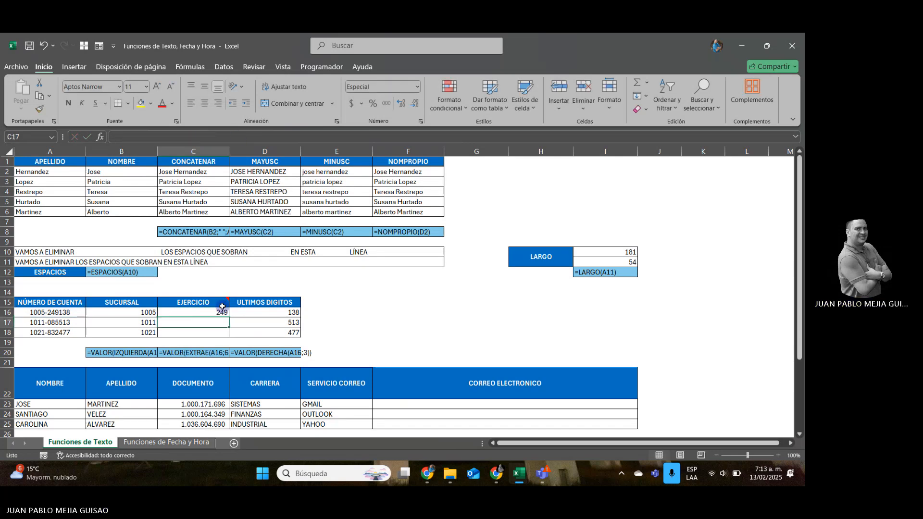
drag(229, 318, 234, 338)
Examine the CORREO ELECTRONICO exercise in A22:F25, its source columns, and the example address format in row 27.
click(426, 404)
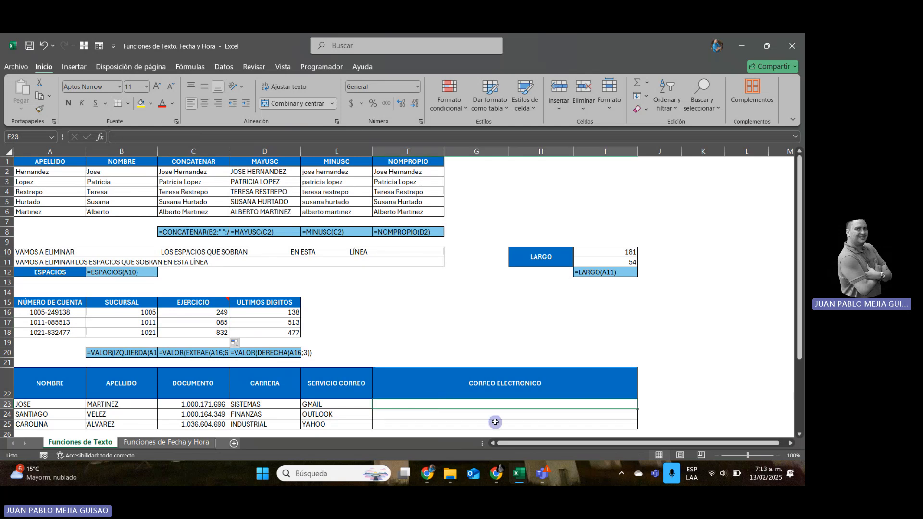
key(Left)
key(Left)
key(Left)
key(Down)
key(Down)
key(Down)
key(Down)
key(Down)
key(Down)
key(Down)
key(Down)
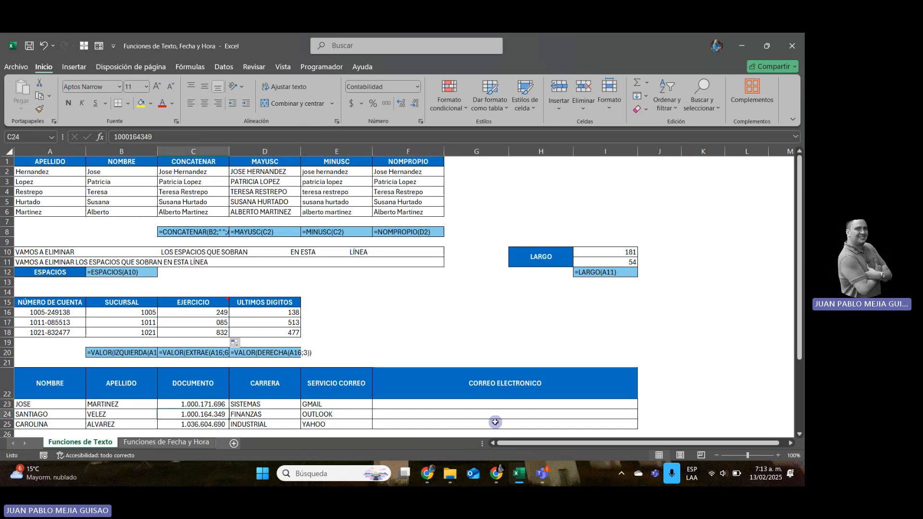
key(Up)
key(Up)
key(Up)
key(Up)
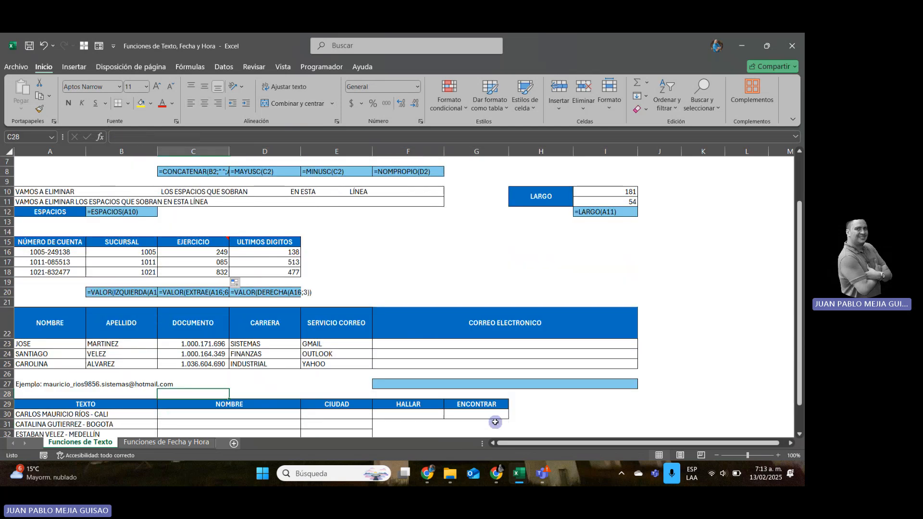
key(Left)
key(Left)
key(Up)
key(Up)
key(Up)
key(Up)
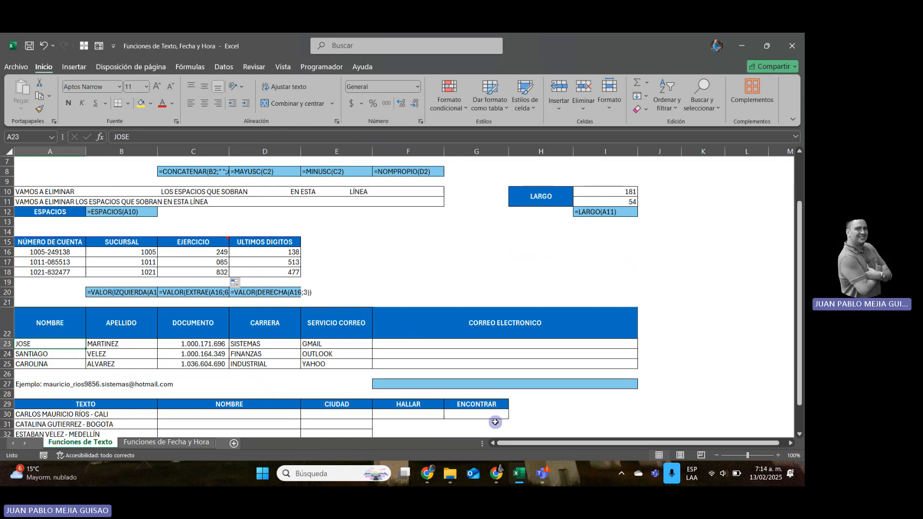
Review the document, degree and mail service fields of row 23 that feed the email address in F23.
key(Right)
key(Right)
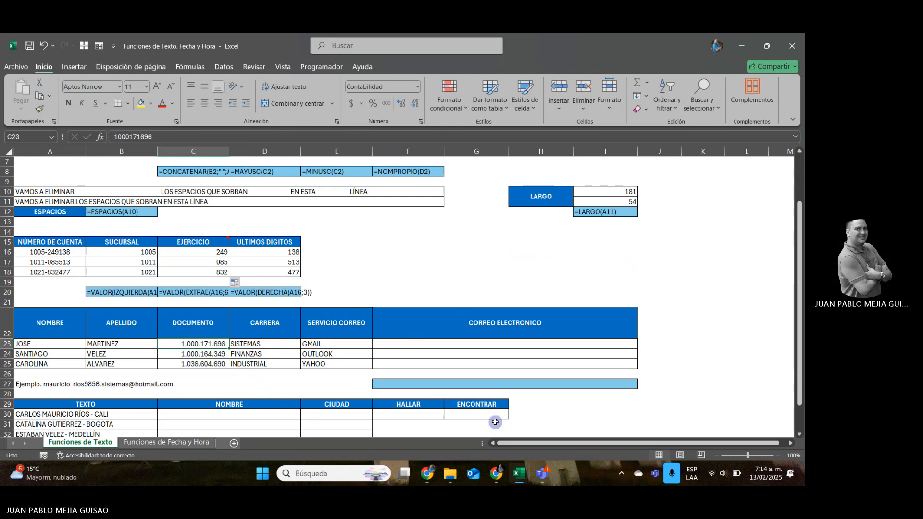
key(Right)
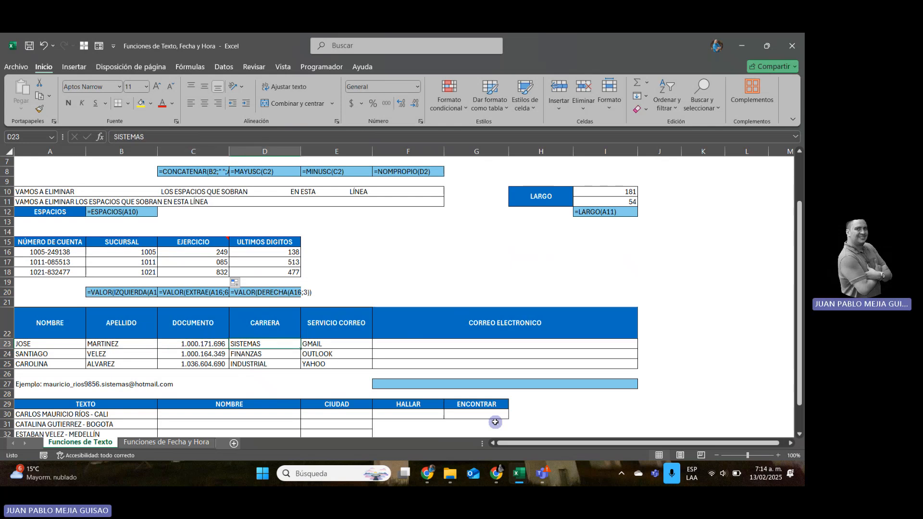
key(Right)
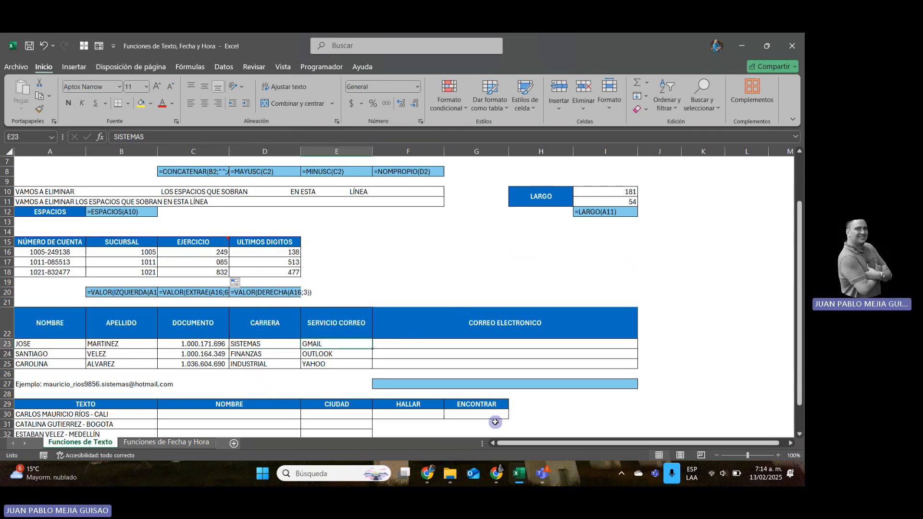
key(Right)
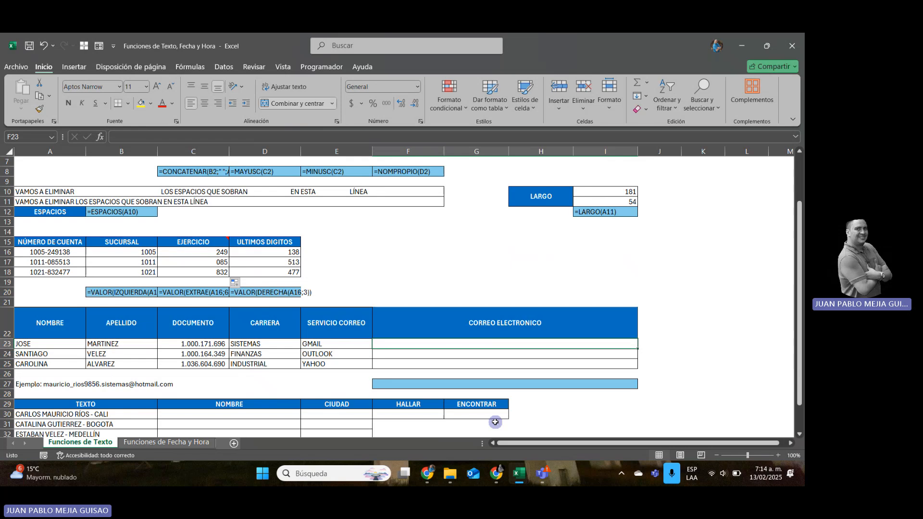
Examine the TEXTO exercise in A29:G34, including the source texts and the NOMBRE, CIUDAD, HALLAR and ENCONTRAR cells.
key(Down)
key(Down)
key(Down)
key(Down)
key(Down)
key(Down)
key(Down)
key(Down)
key(Down)
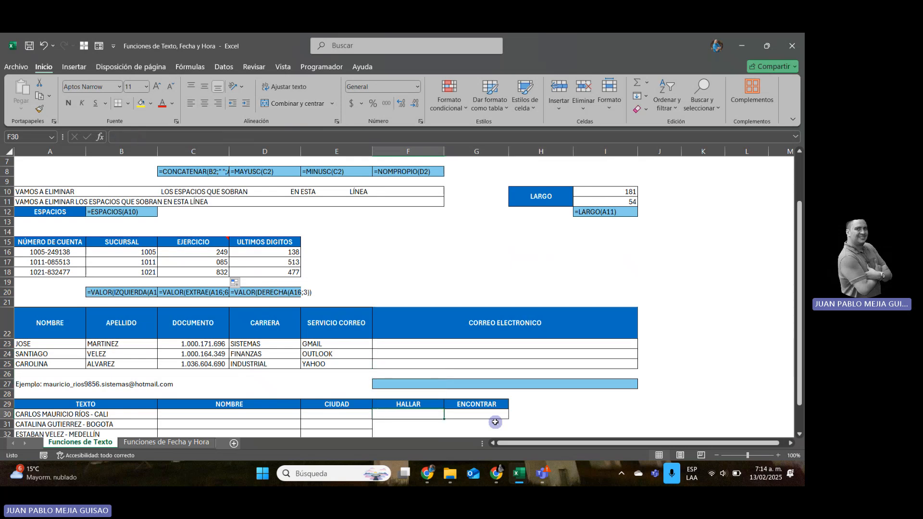
key(Down)
key(Down)
key(Down)
key(Down)
key(Down)
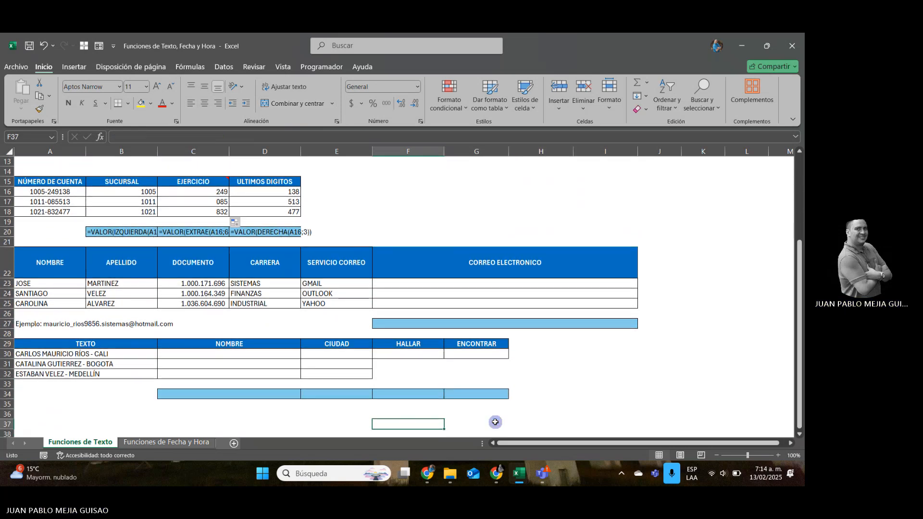
key(Up)
key(Up)
key(Up)
key(Up)
key(Up)
key(Up)
key(Up)
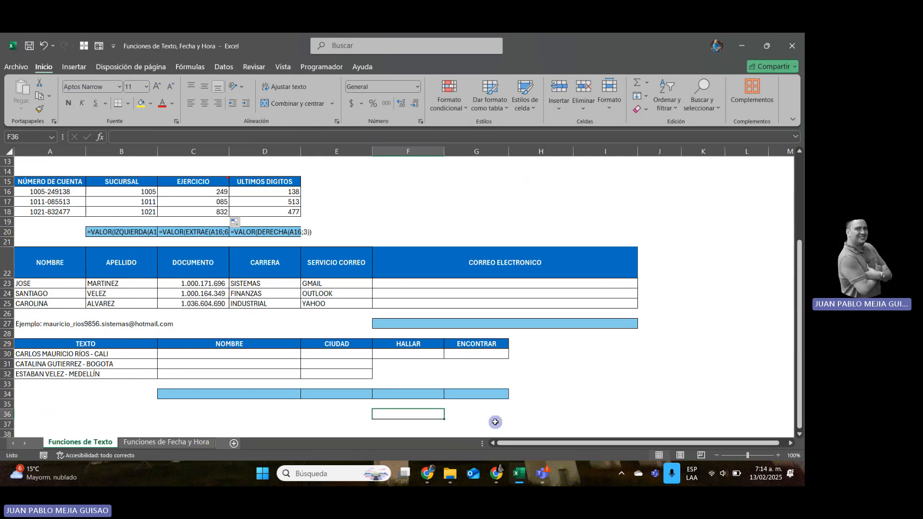
key(Left)
key(Left)
key(Left)
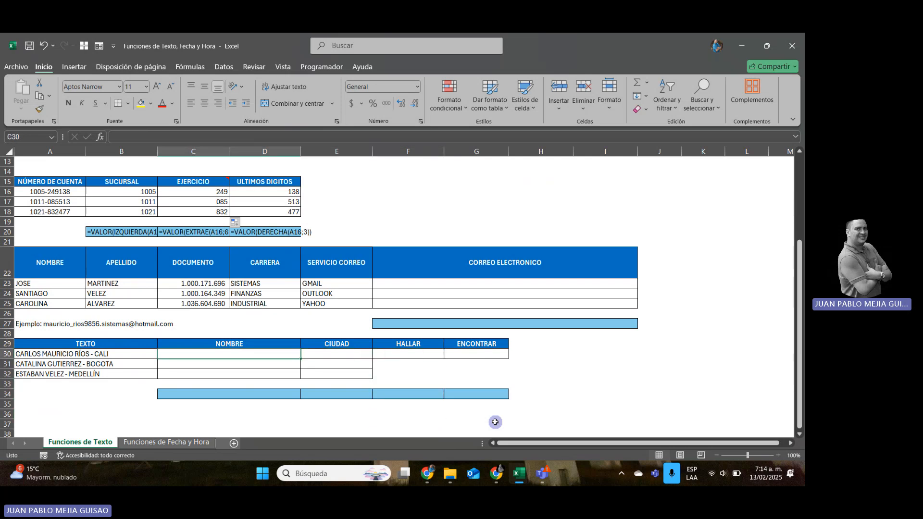
key(Right)
key(Right)
key(Right)
key(Right)
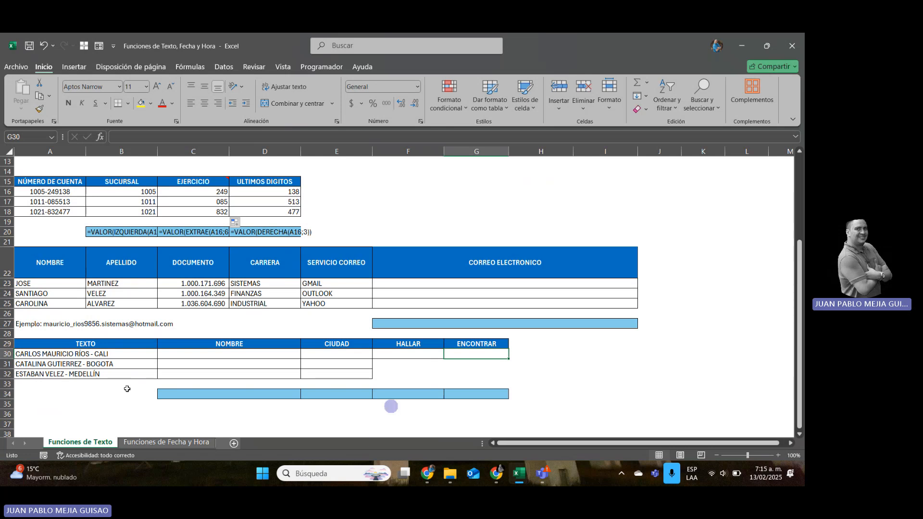
click(114, 358)
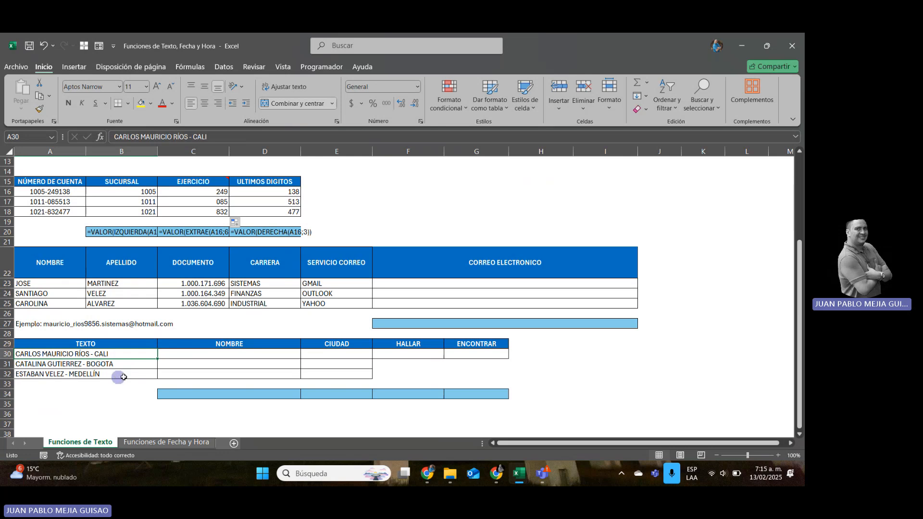
click(407, 356)
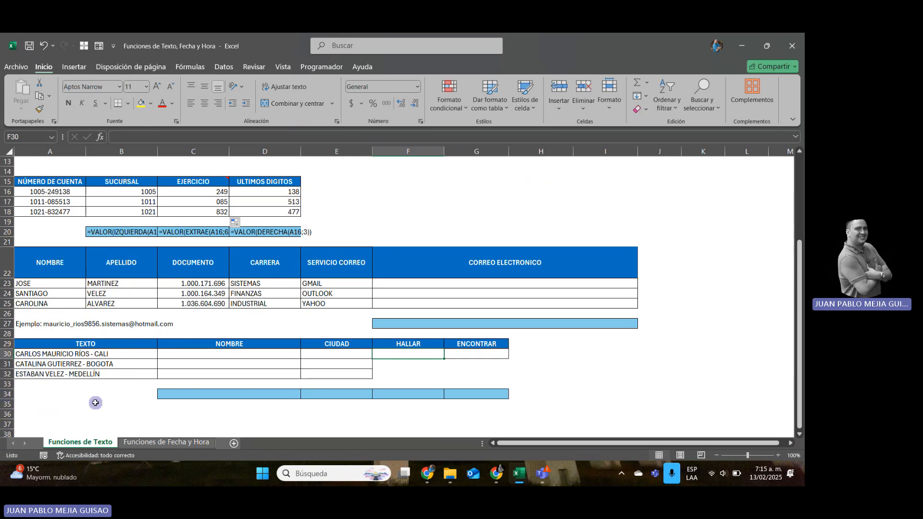
Enter the test formula =HALLAR("A";A30) in A35 to locate the letter A in the text of A30.
click(64, 406)
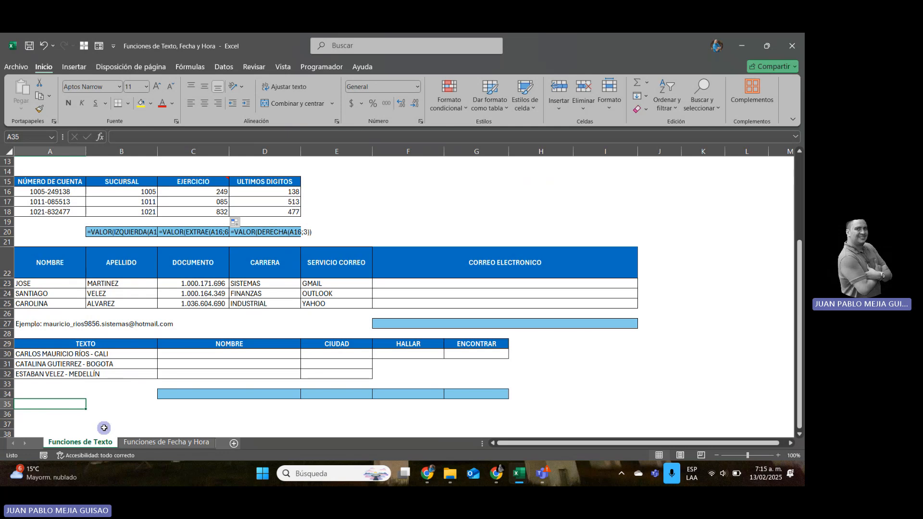
text(=)
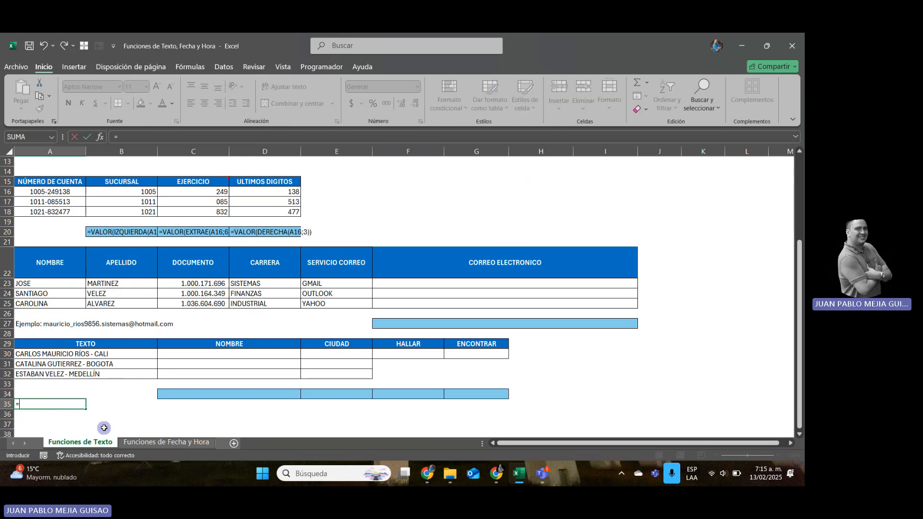
text(HALLAR)
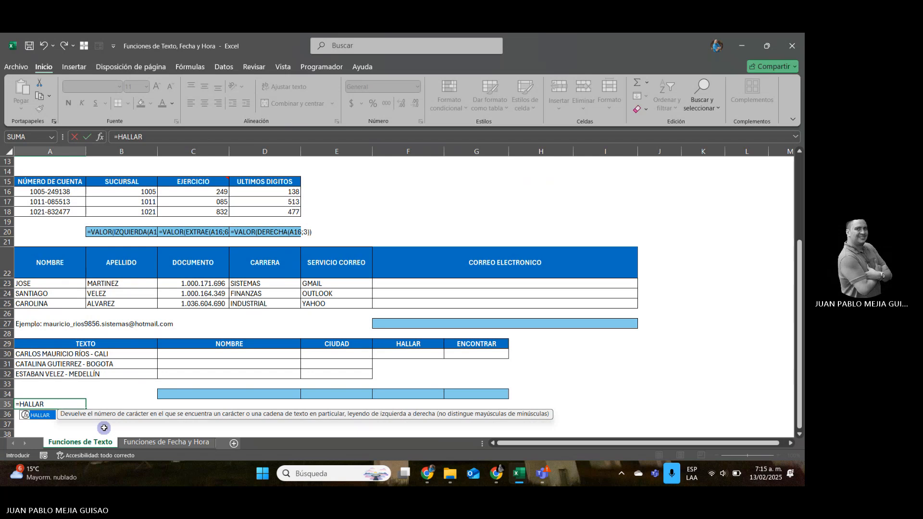
text(()
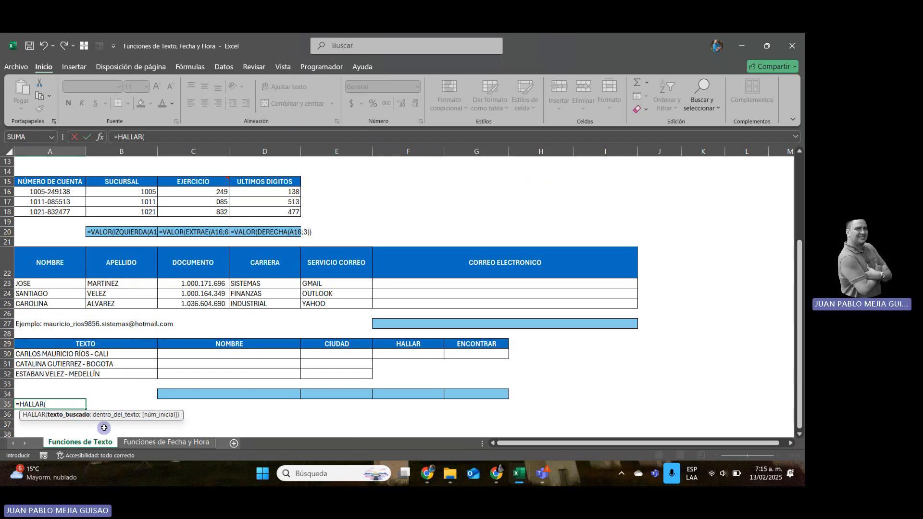
text("-";)
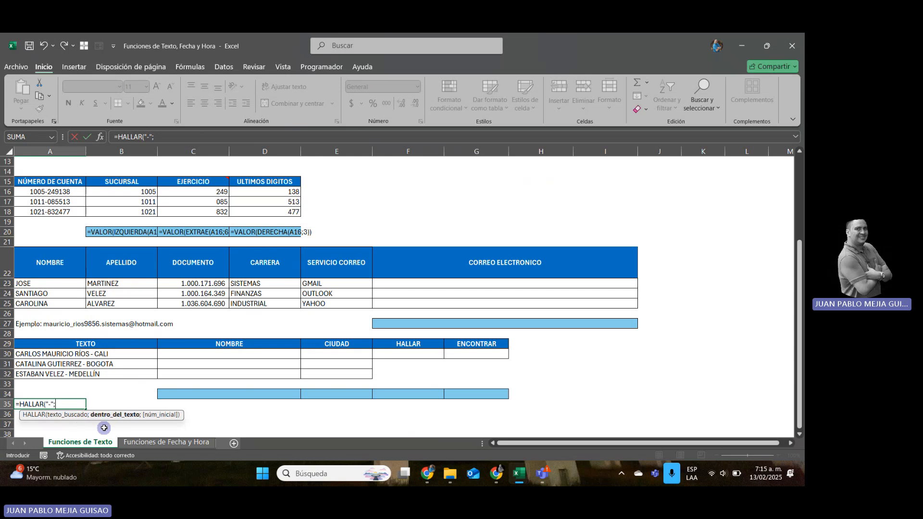
key(BackSpace)
key(BackSpace)
key(BackSpace)
text(A)
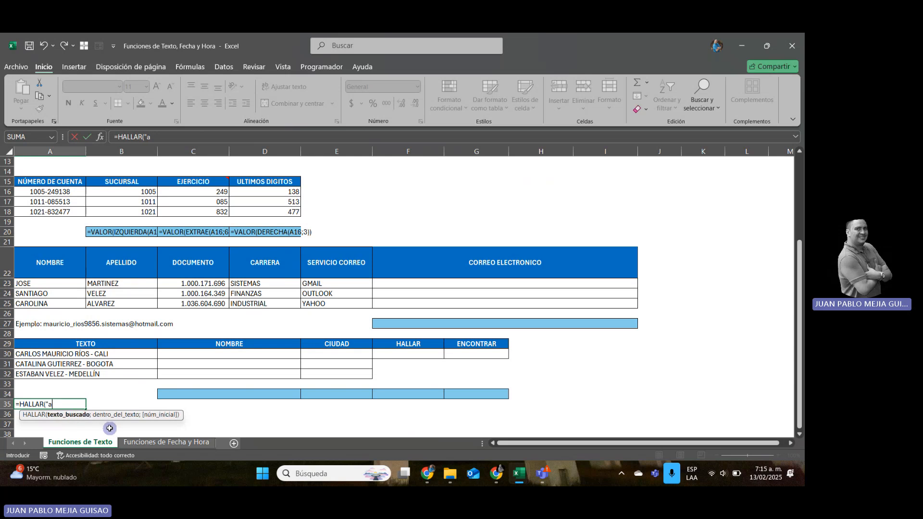
text(";)
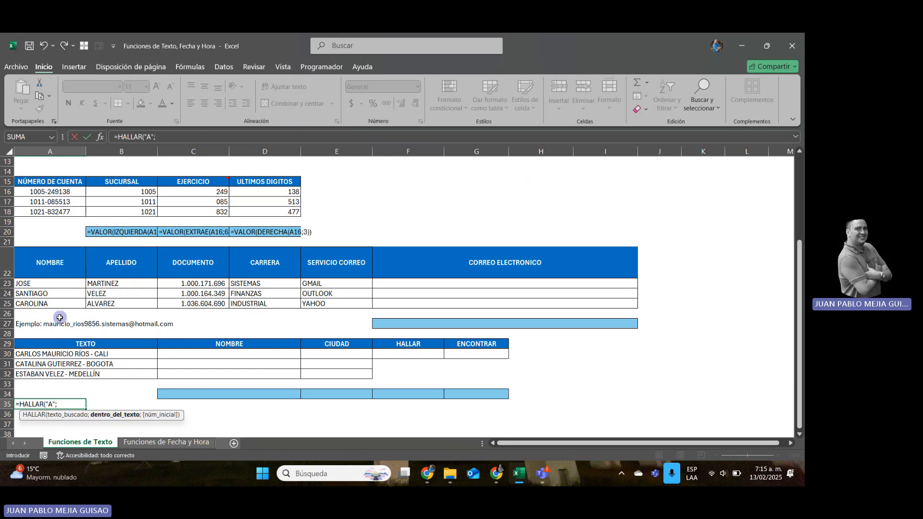
click(53, 353)
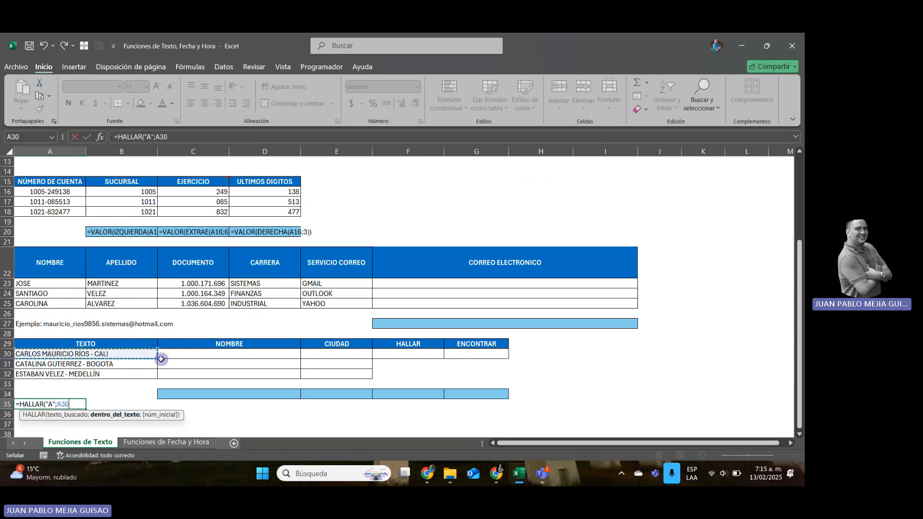
text())
key(BackSpace)
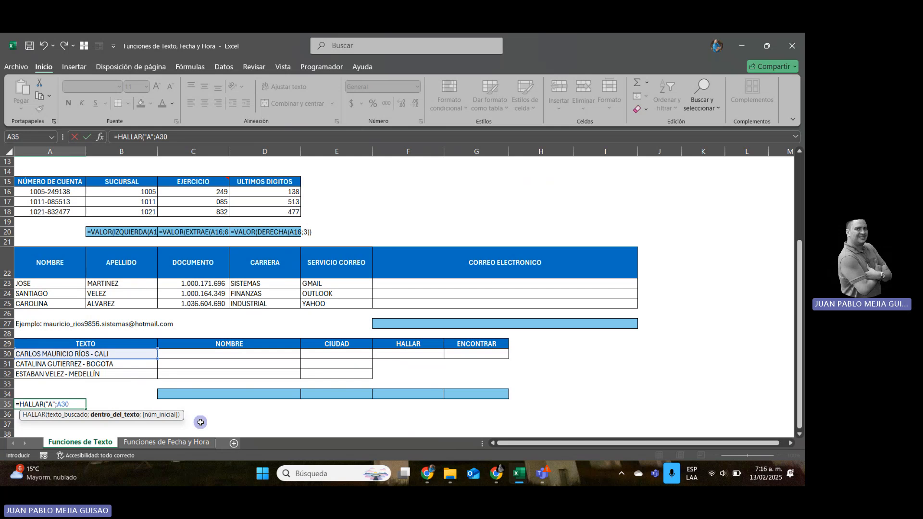
text())
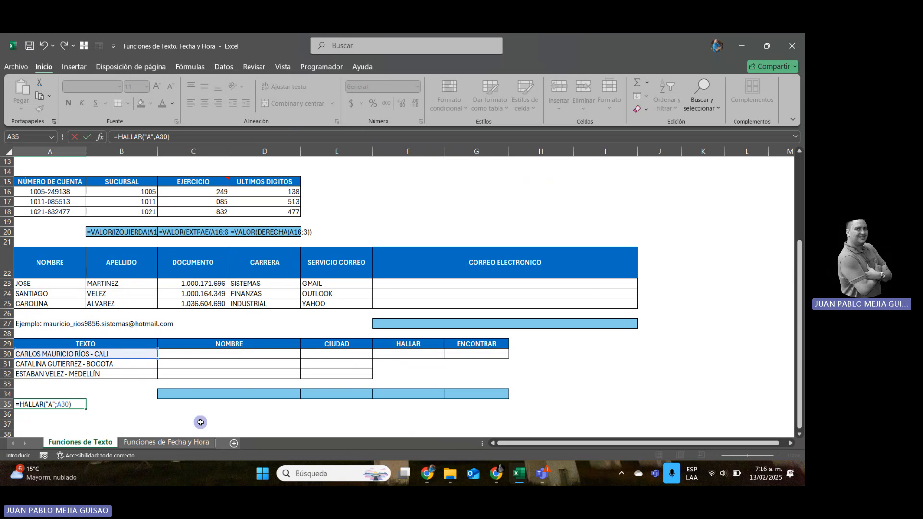
key(Return)
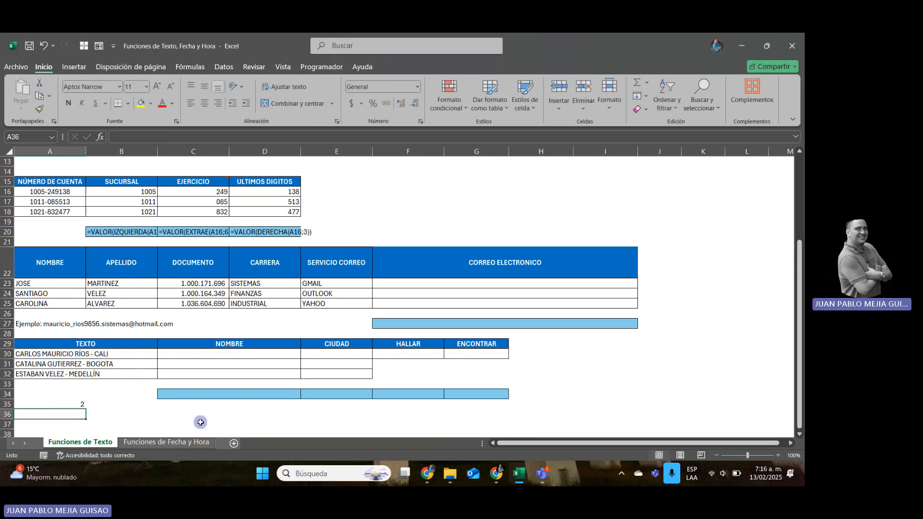
Add a start position of 3 to the A35 test formula, making it =HALLAR("A";A30;3).
key(Up)
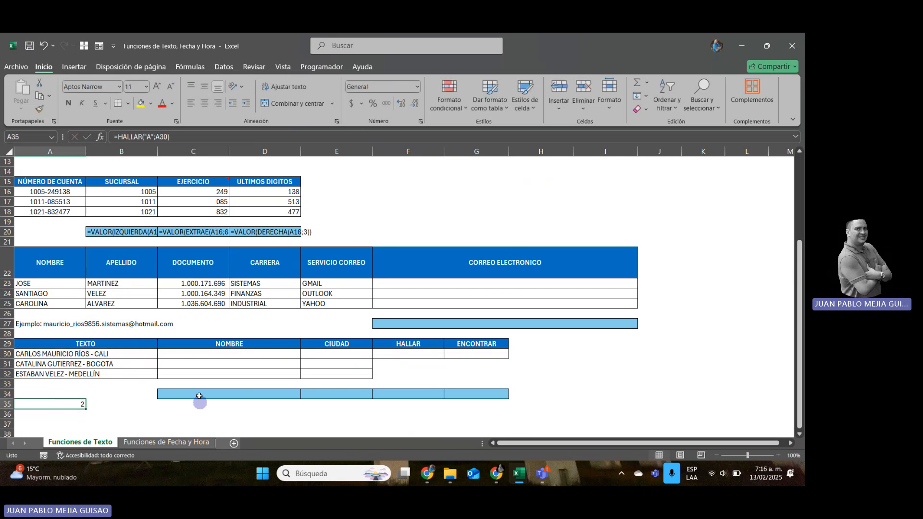
click(177, 137)
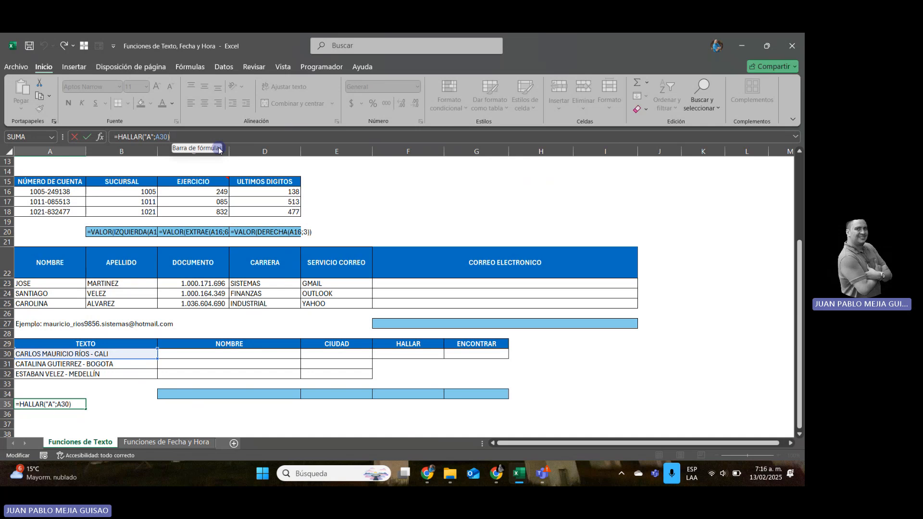
key(BackSpace)
text(;)
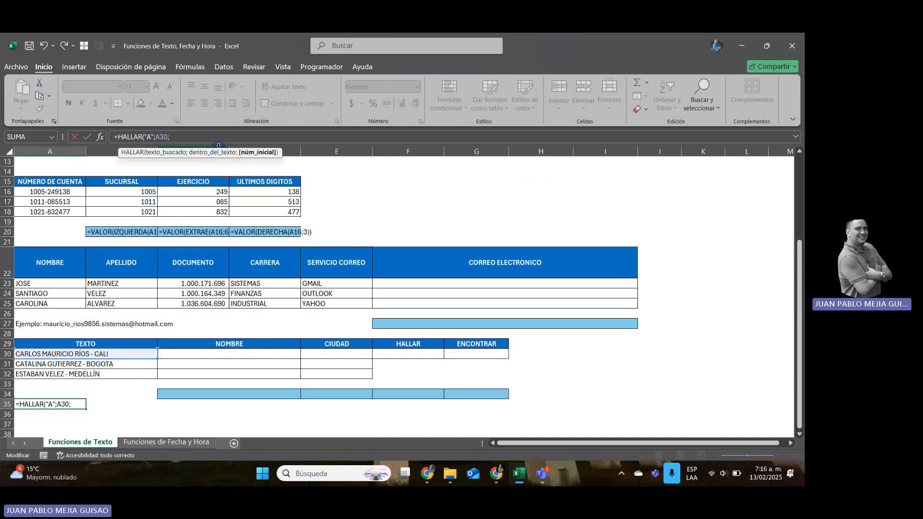
text(3))
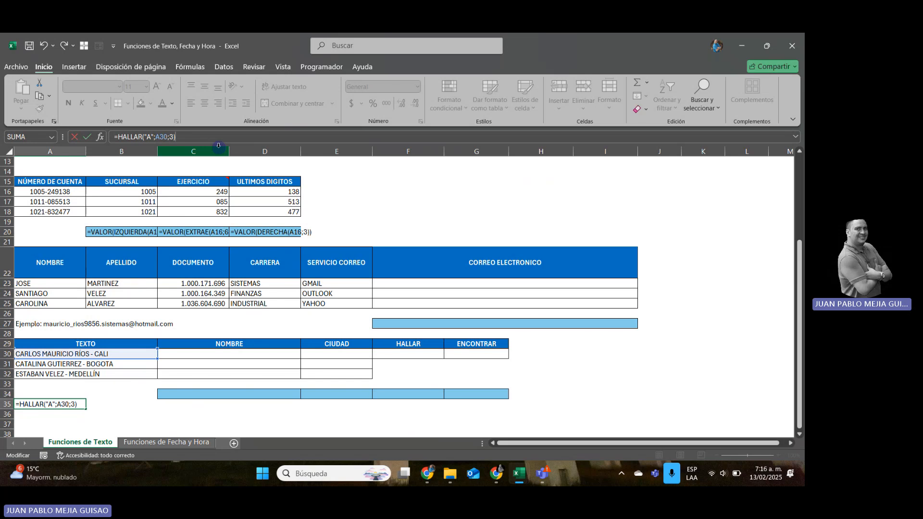
key(Return)
Try a start position of 10 in A35 as =HALLAR("A";A30;10), and clear the test formula from the cell.
key(Up)
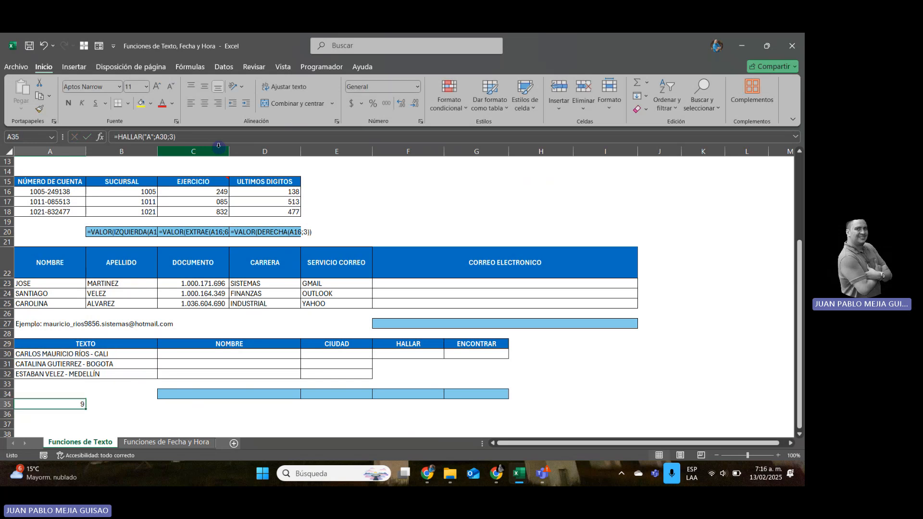
click(175, 138)
key(BackSpace)
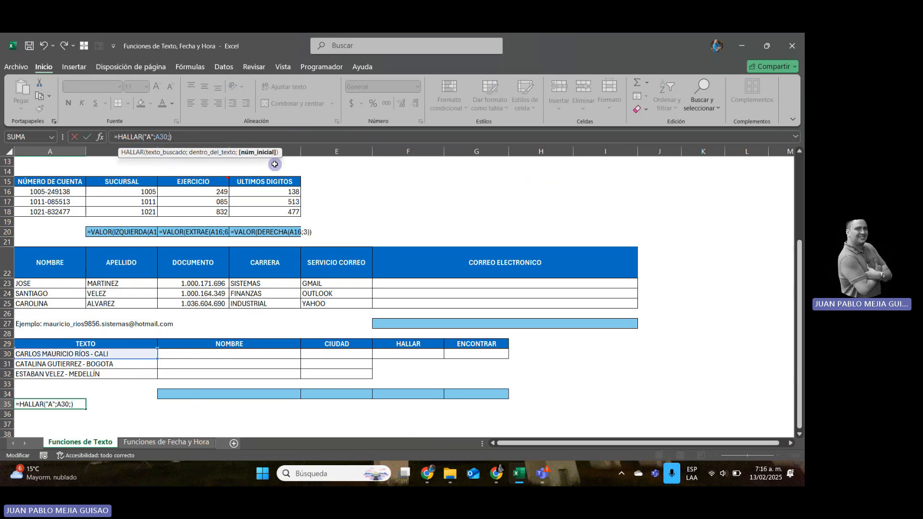
text(10)
key(Return)
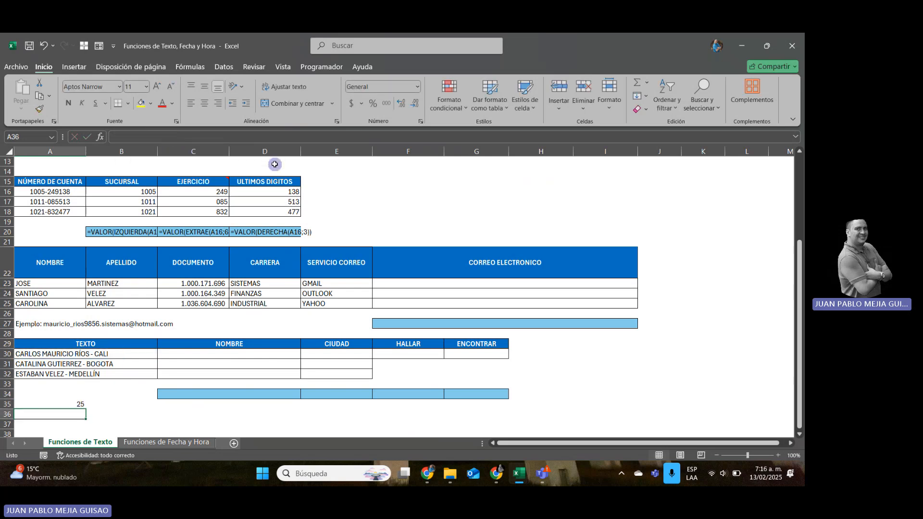
key(Up)
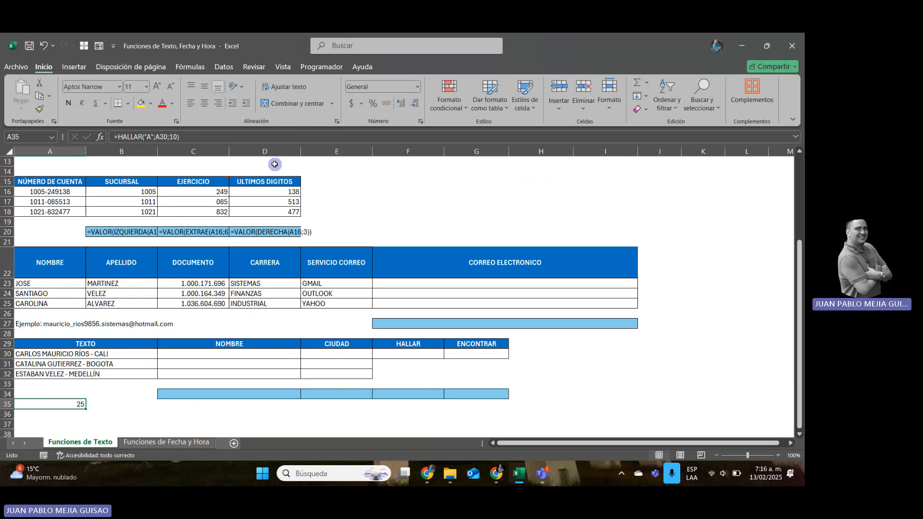
key(Delete)
Enter =HALLAR("-";A30) in the HALLAR cell F30 to locate the hyphen in the source text.
key(Up)
key(Up)
key(Up)
key(Up)
key(Up)
key(Right)
key(Right)
key(Right)
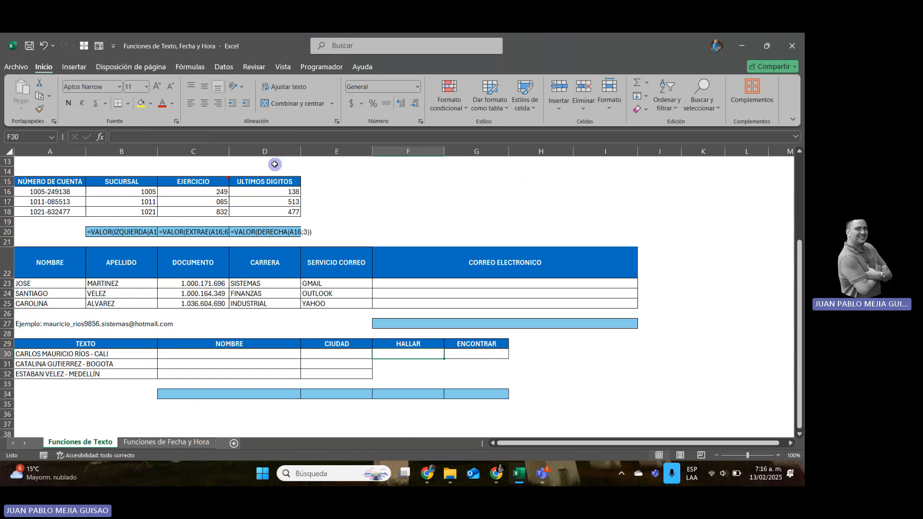
text(=)
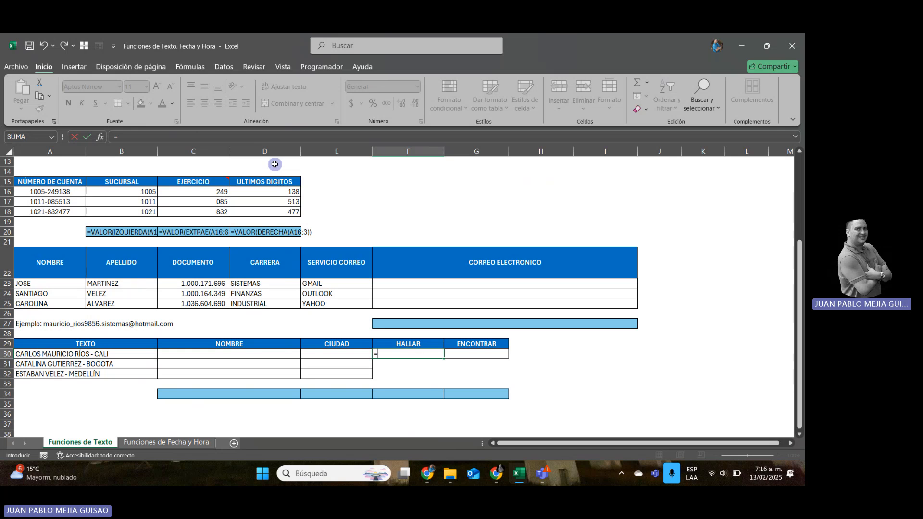
text(HALLAR)
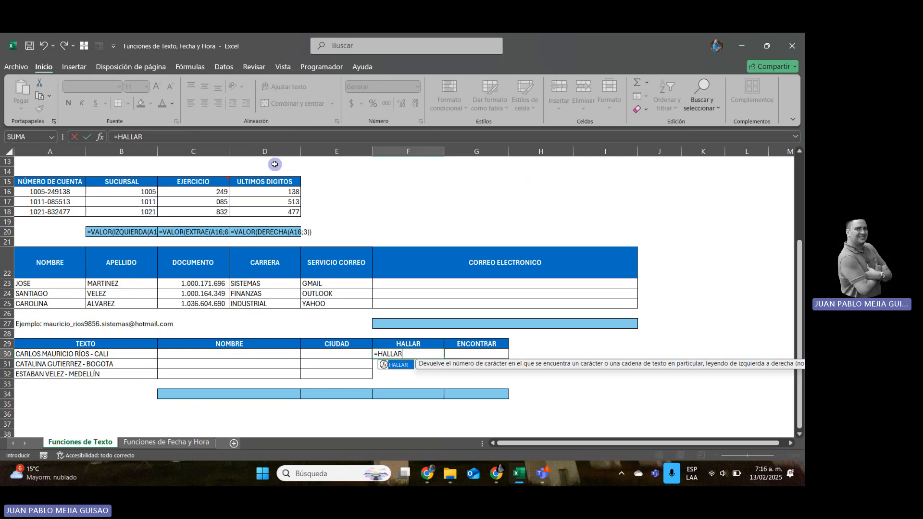
text(()
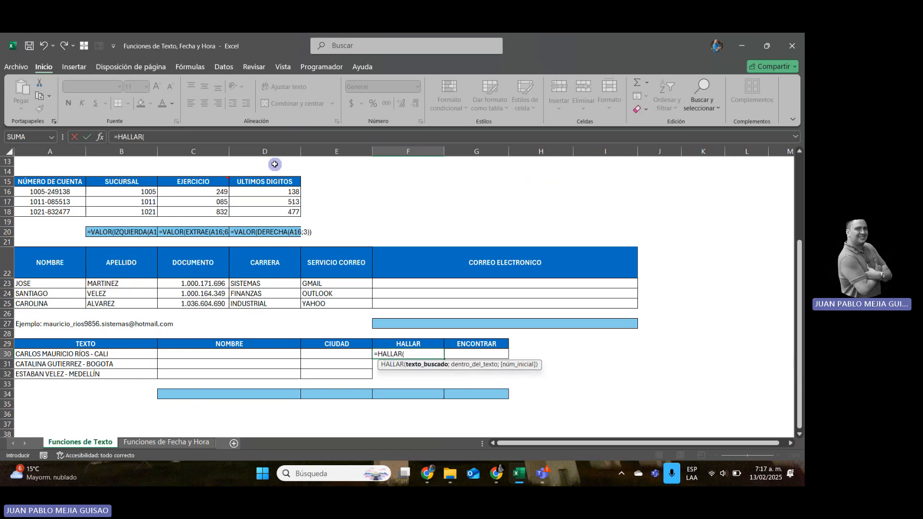
text("-";)
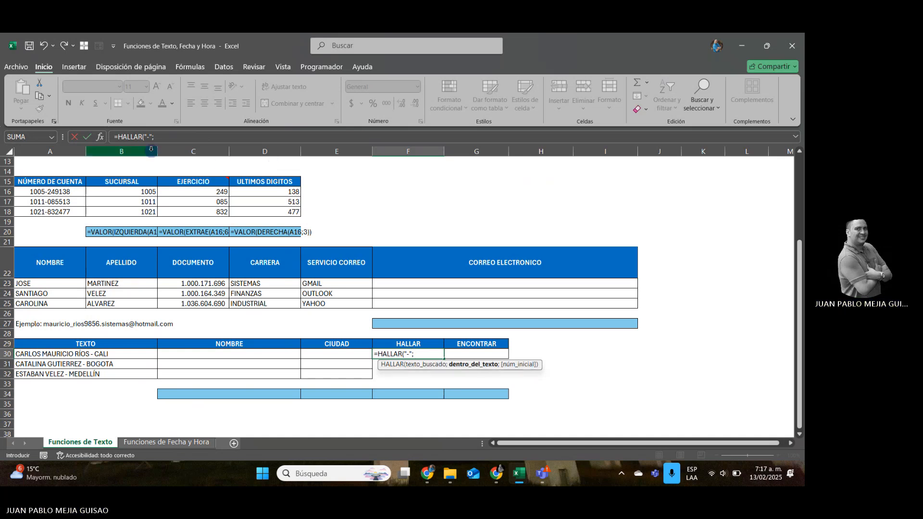
click(46, 354)
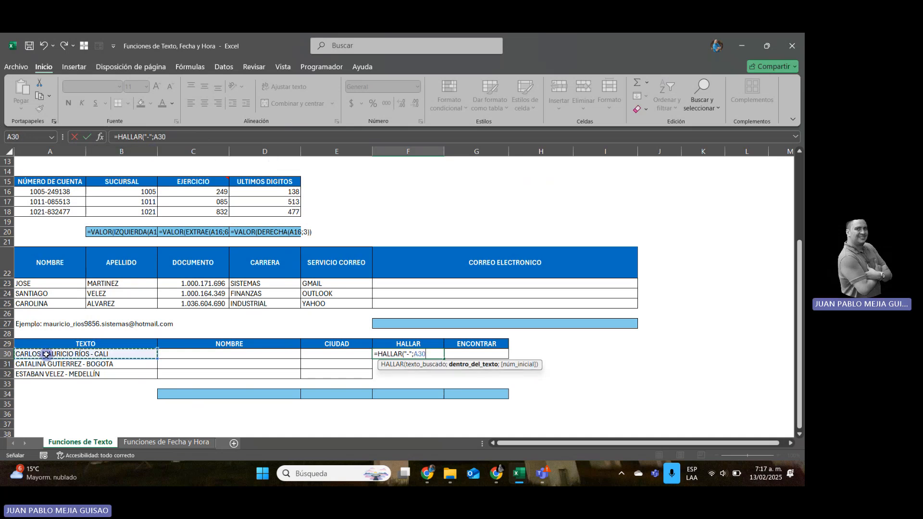
text(;)
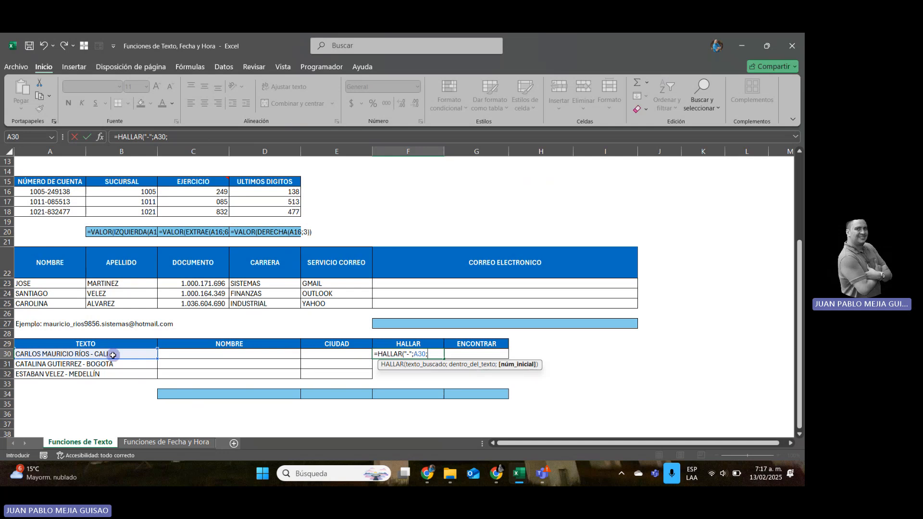
key(BackSpace)
key(Return)
key(Up)
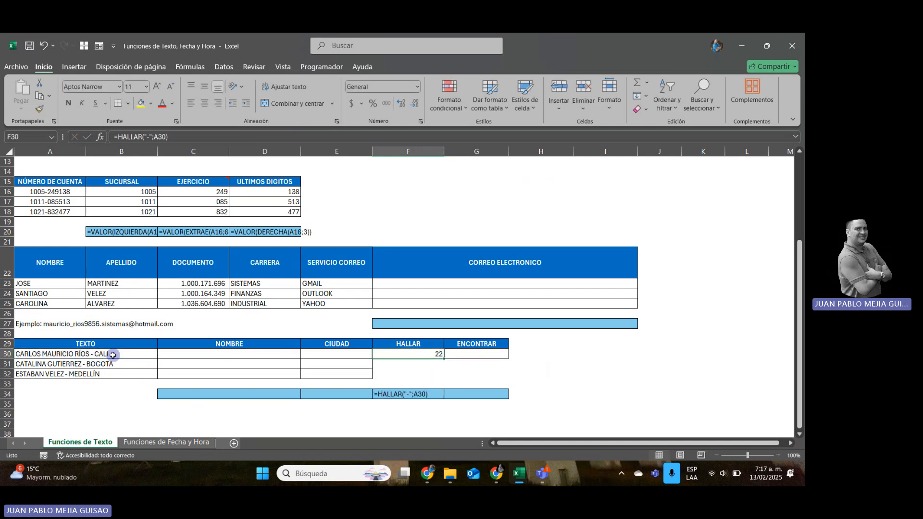
Enter =ENCONTRAR("-";A30) in the ENCONTRAR cell G30 to locate the same hyphen.
key(Right)
text(=ENCON)
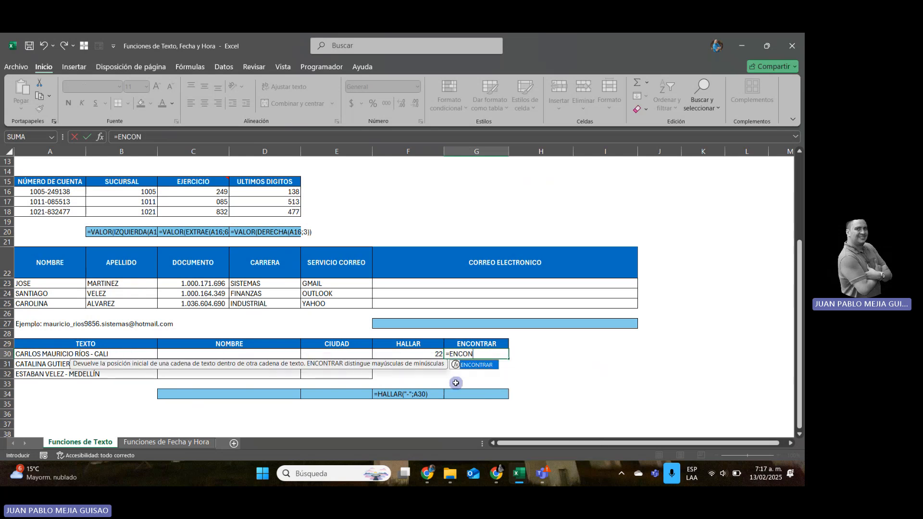
double_click(478, 366)
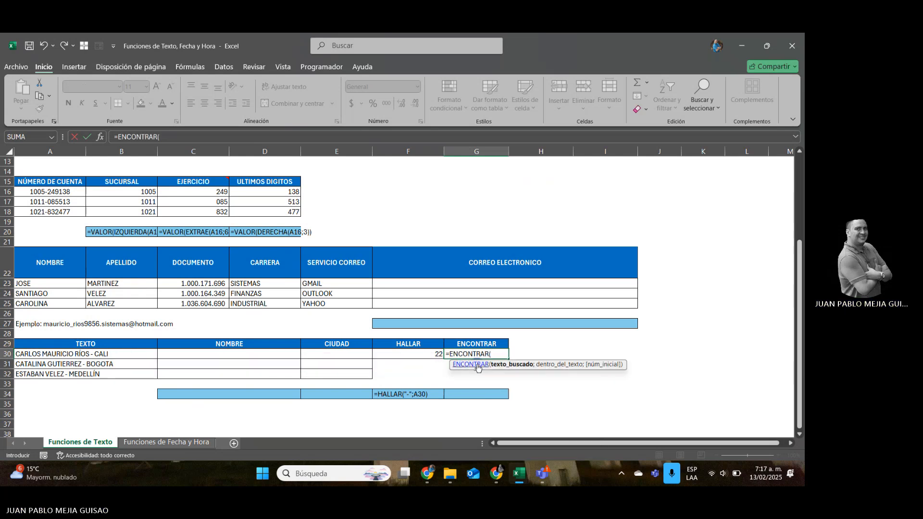
click(94, 353)
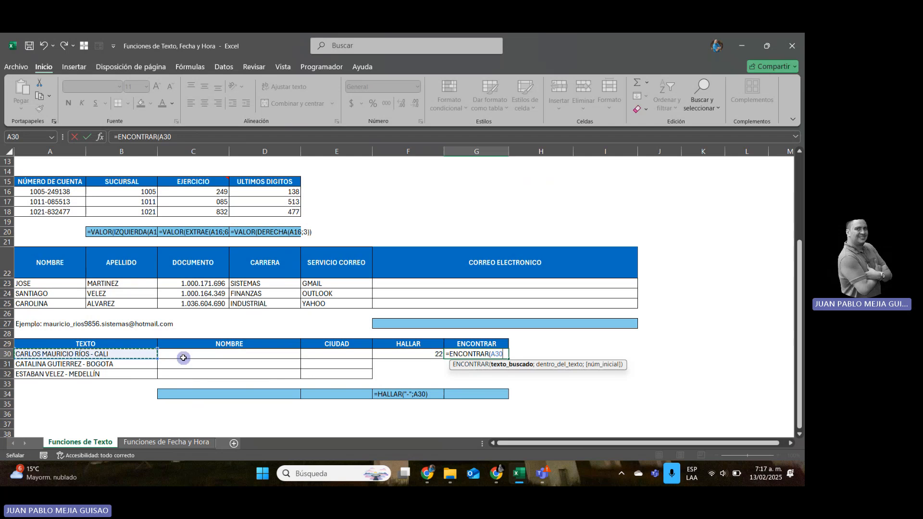
text(;)
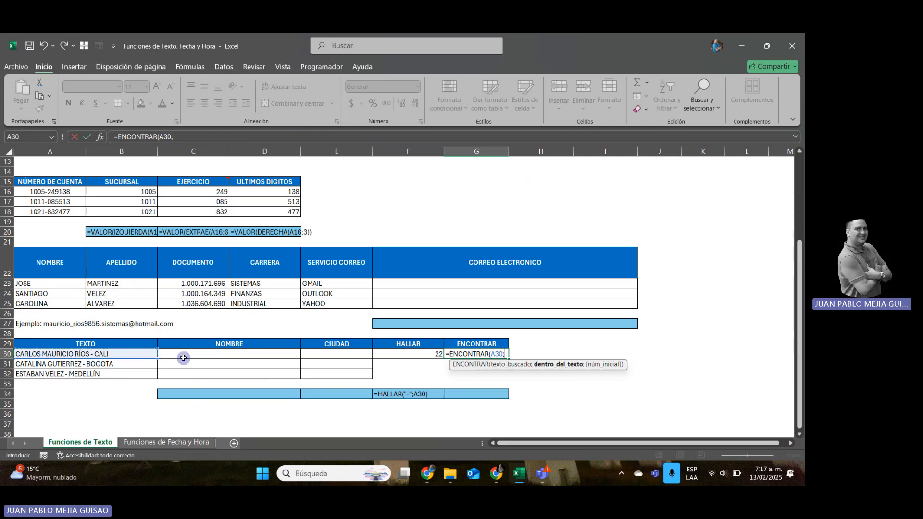
key(BackSpace)
key(BackSpace)
key(BackSpace)
key(BackSpace)
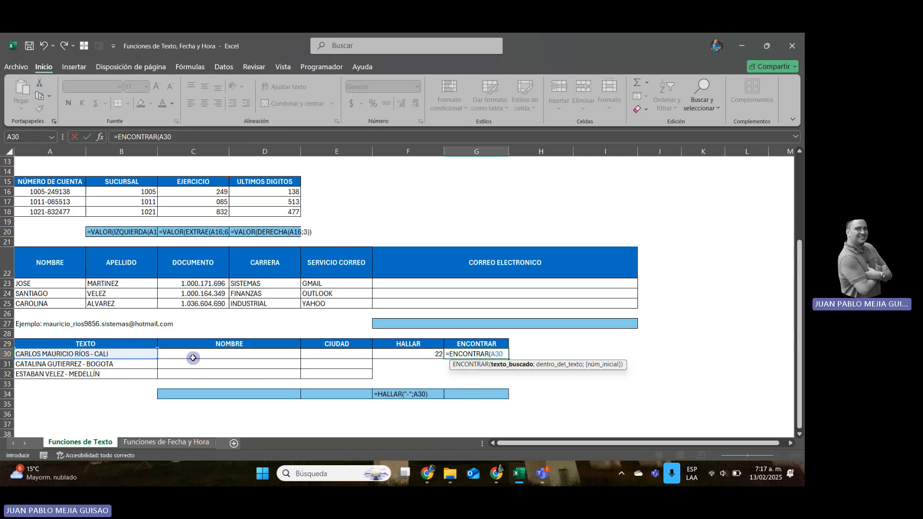
text("-)
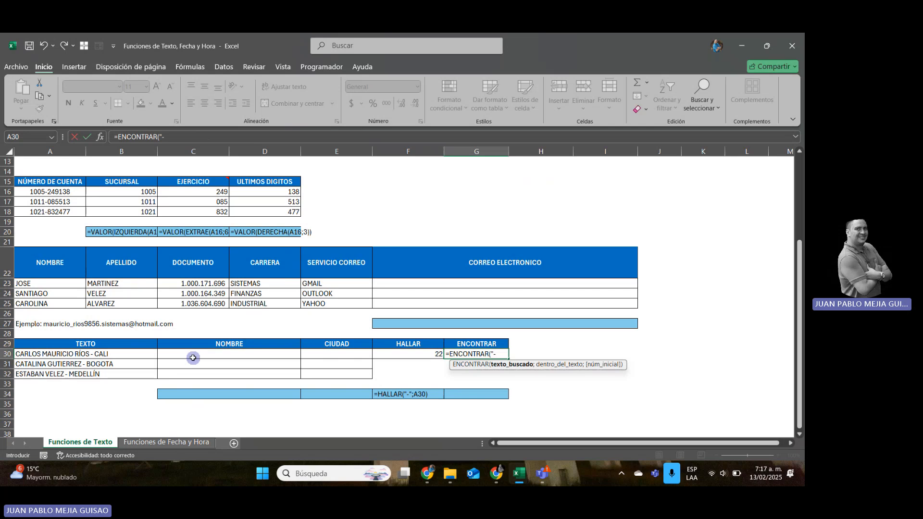
text(";)
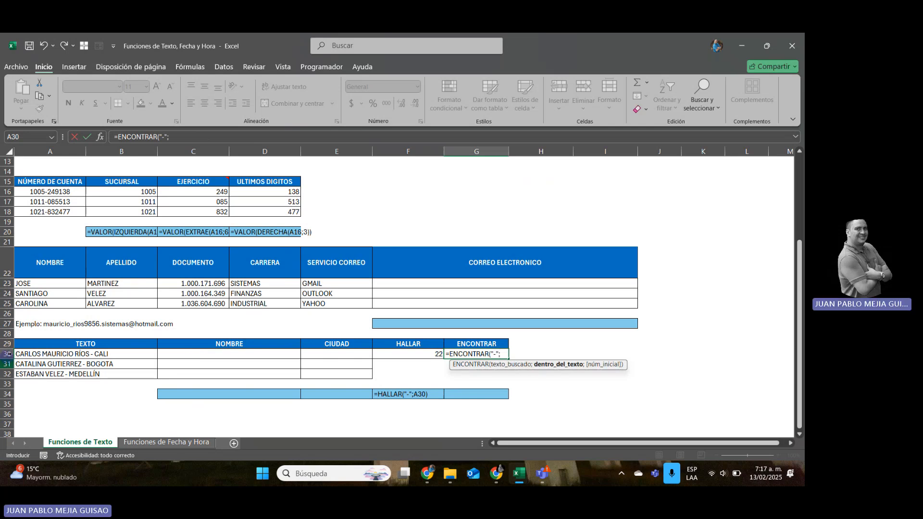
click(75, 355)
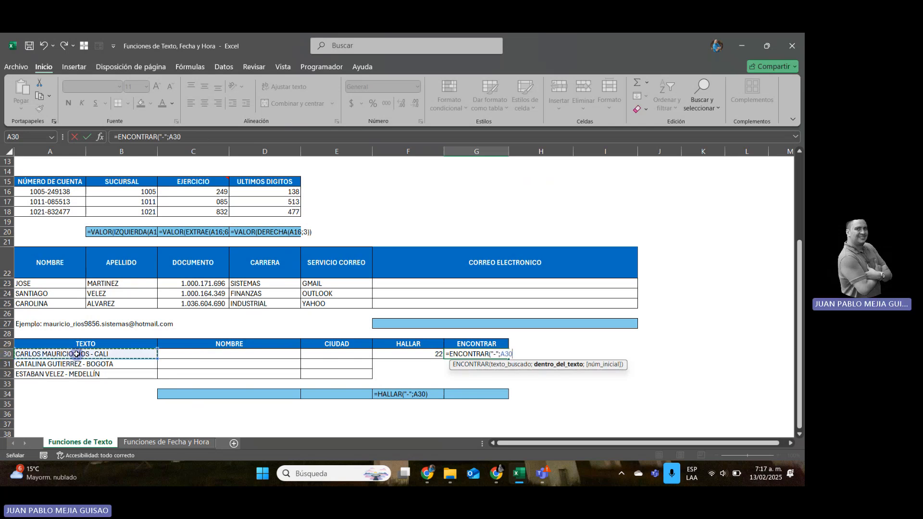
text(;)
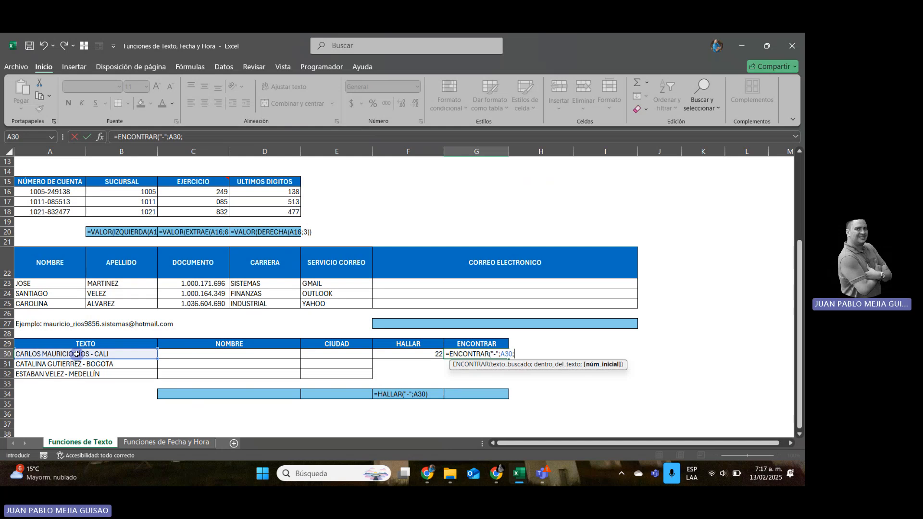
key(BackSpace)
text())
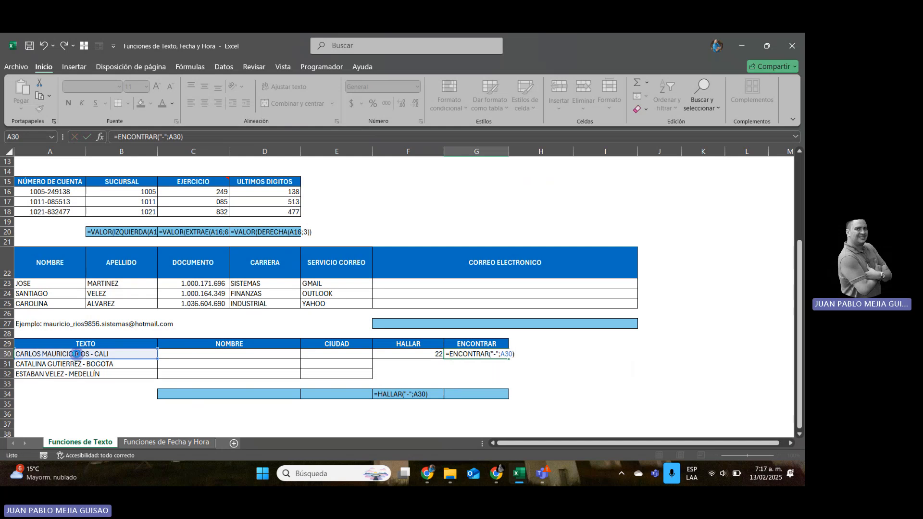
key(Return)
key(Up)
key(Left)
key(Right)
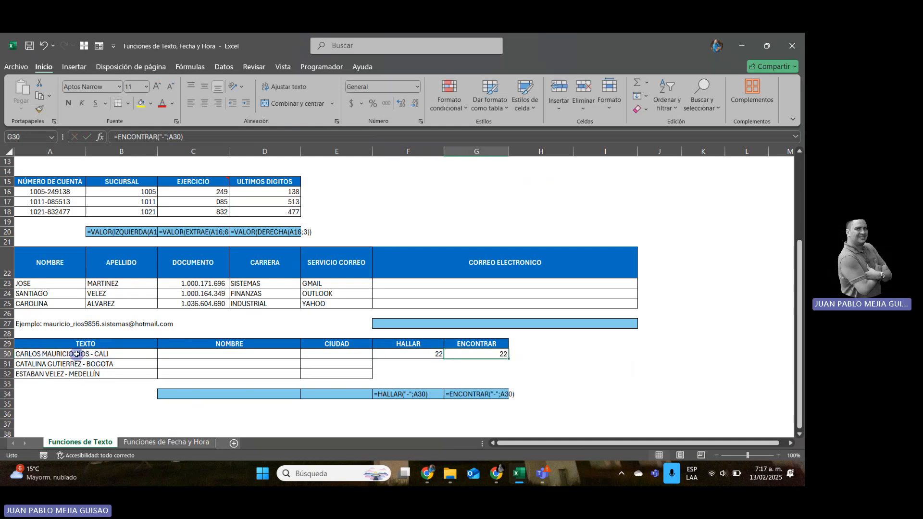
Try =IZQUIERDA(A30;HALLAR("-";A30)-2) in the NOMBRE cell C30 to extract the name before the hyphen.
key(Left)
key(Left)
key(Left)
key(Left)
key(Left)
key(Left)
key(Left)
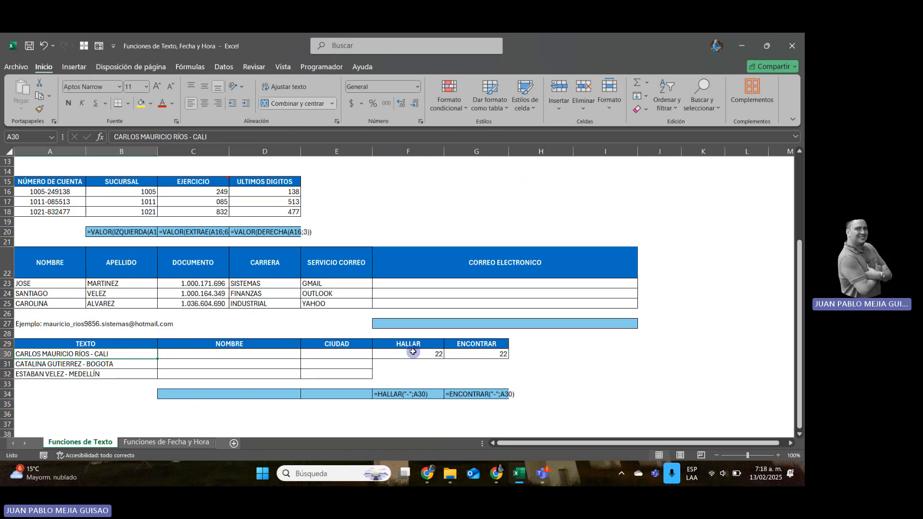
click(233, 356)
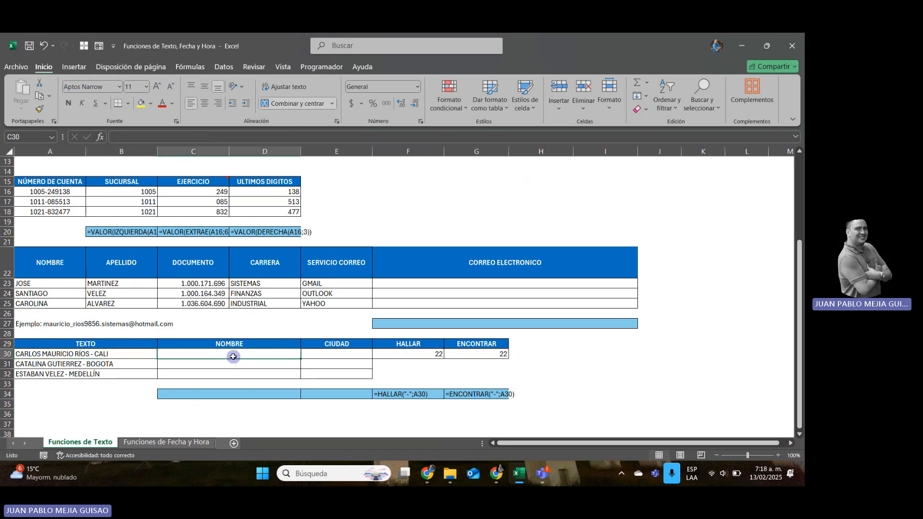
text(=)
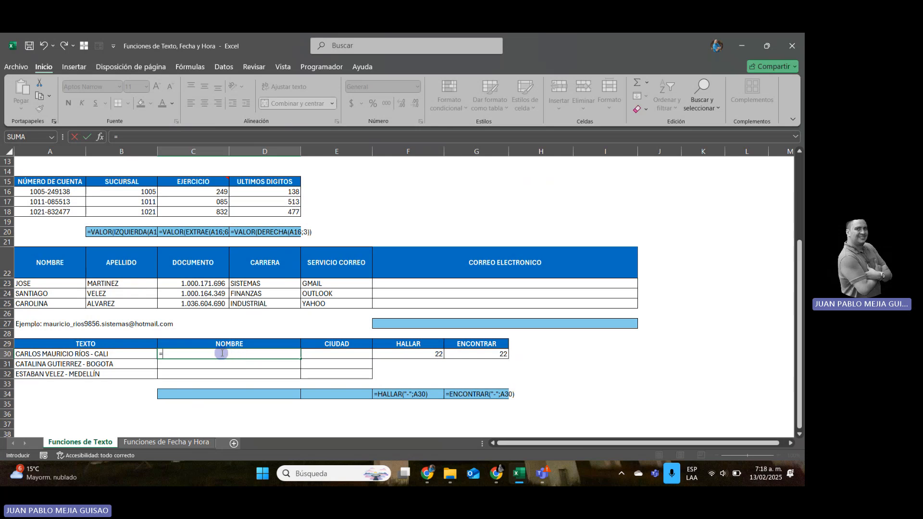
text(IZQ)
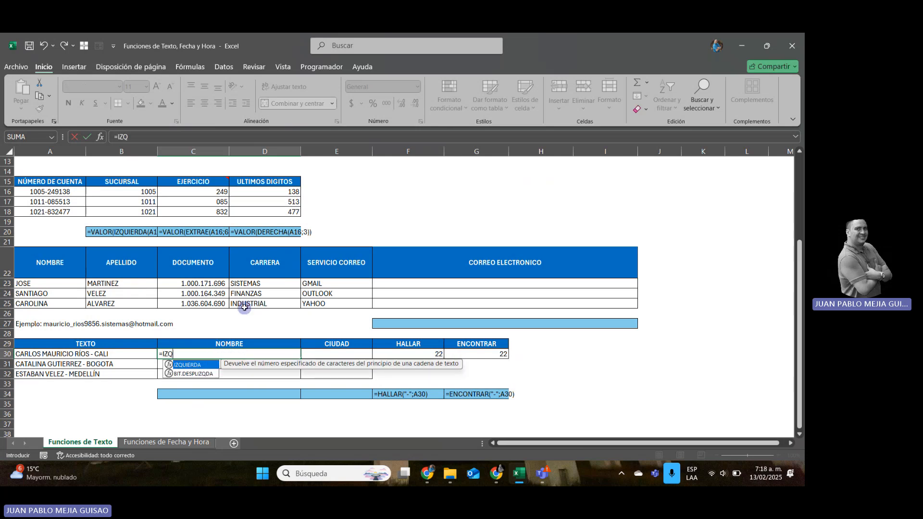
text(UIERDA()
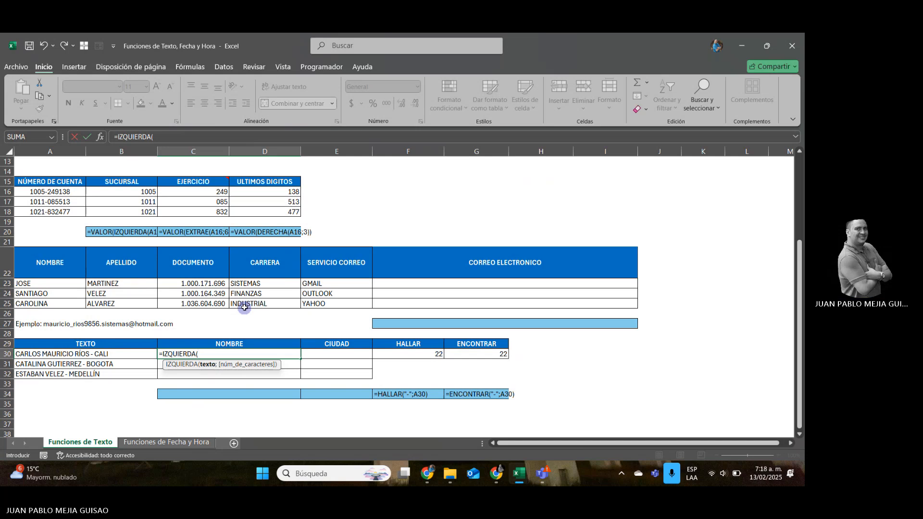
key(Left)
key(Left)
text(;)
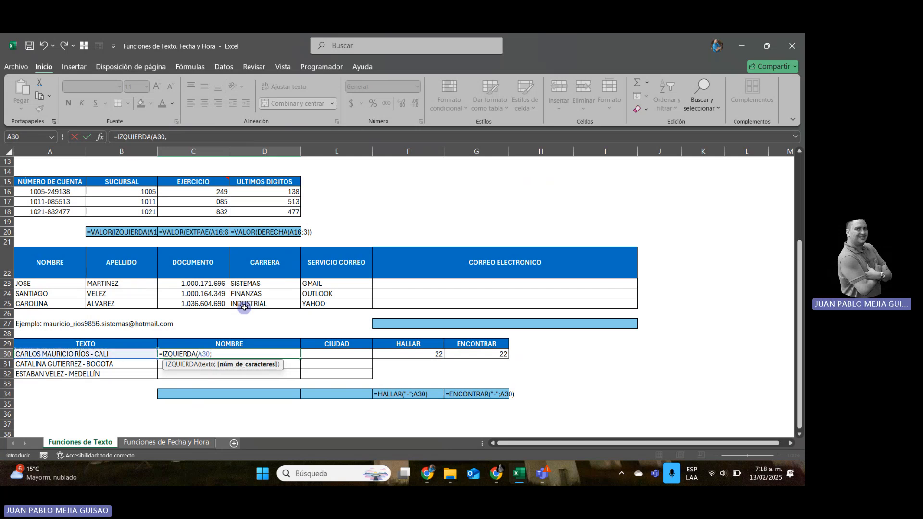
text(HALLAR)
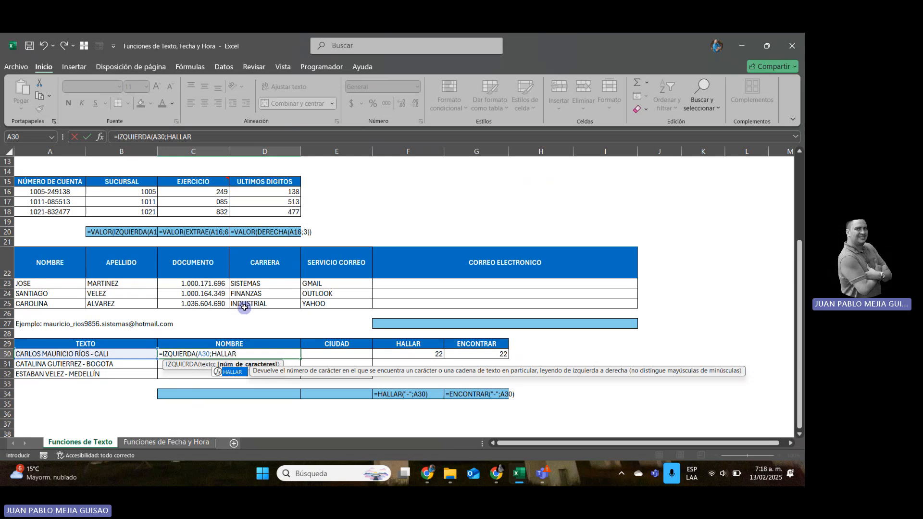
text(()
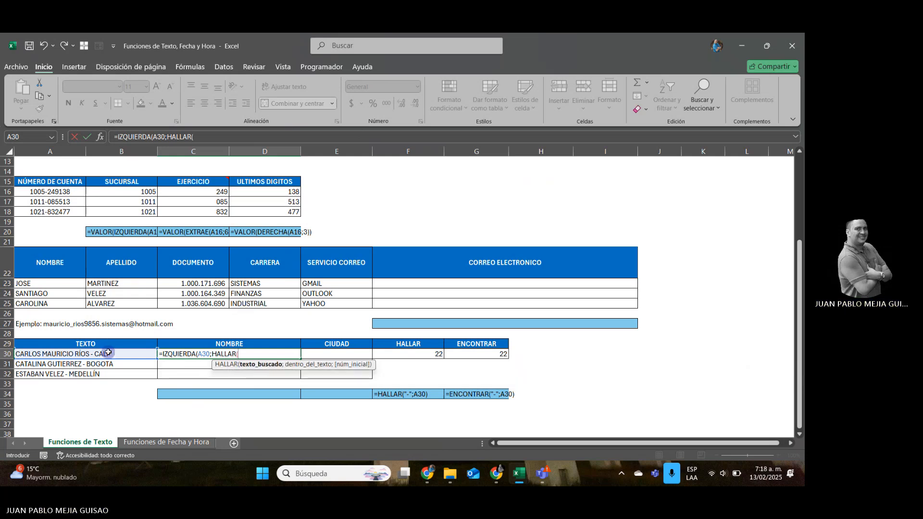
text("-)
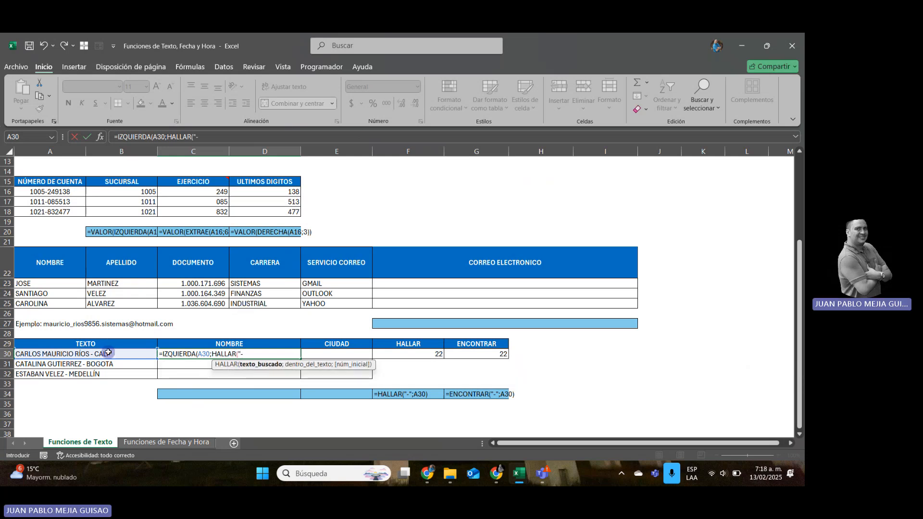
text(";)
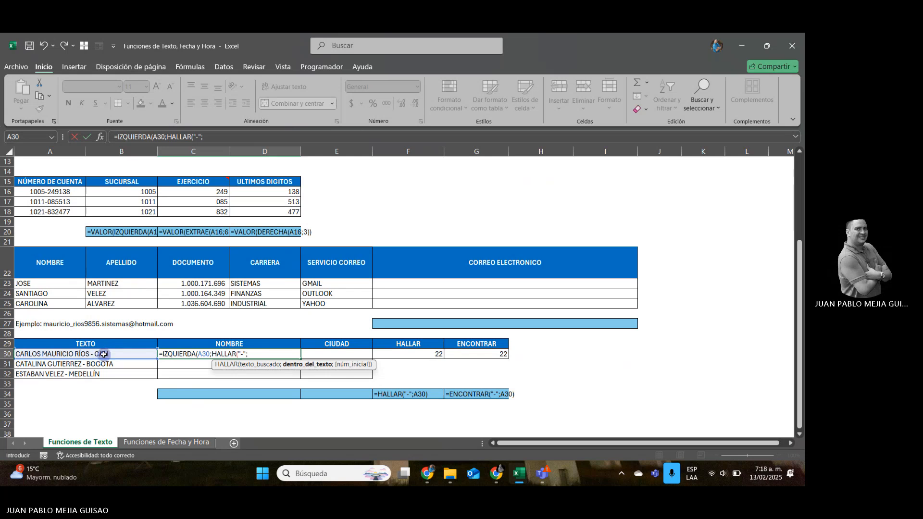
click(103, 354)
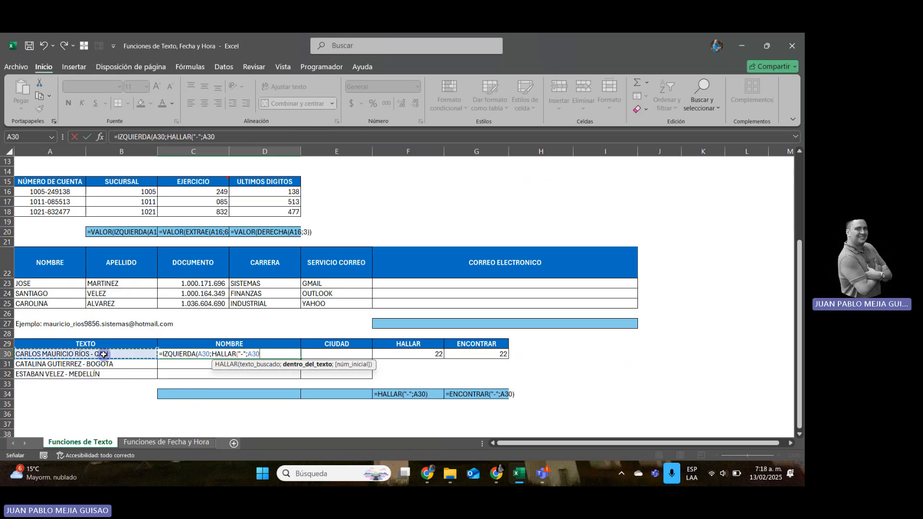
text()-2)
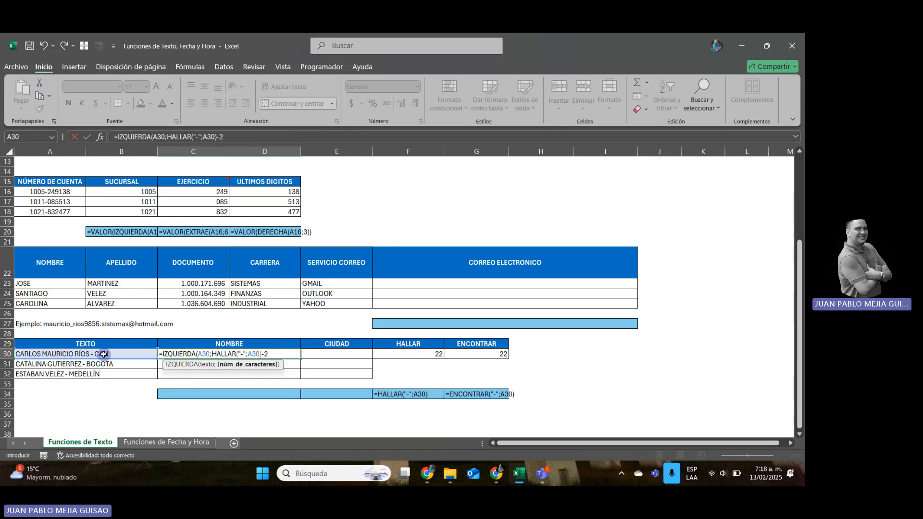
text())
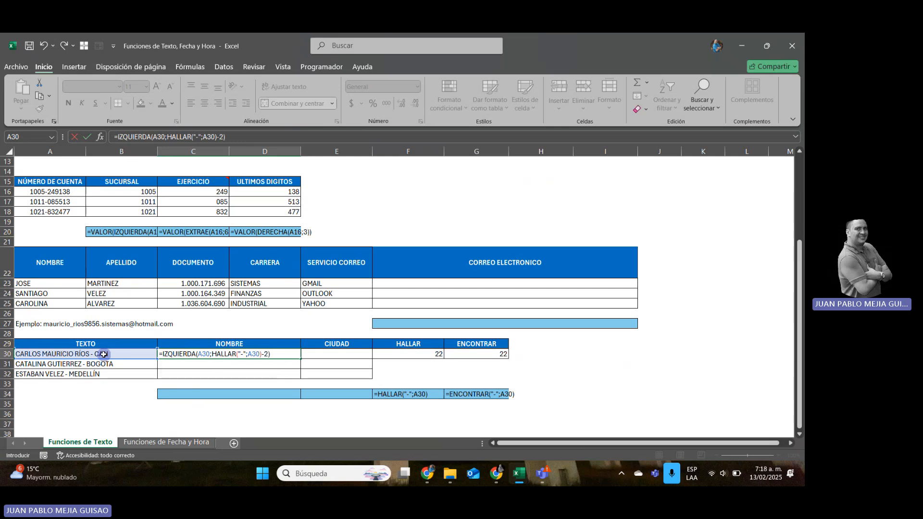
key(Return)
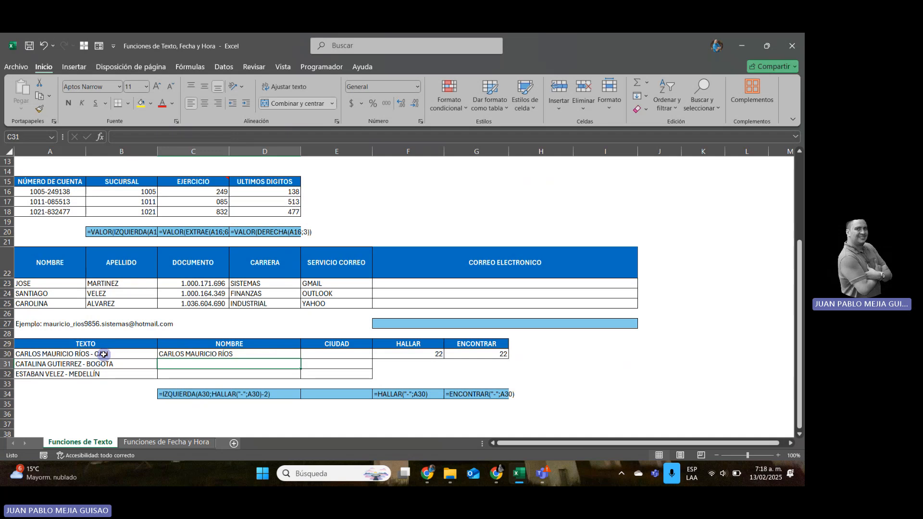
Clear the IZQUIERDA formula from the NOMBRE cell C30.
key(Up)
key(Delete)
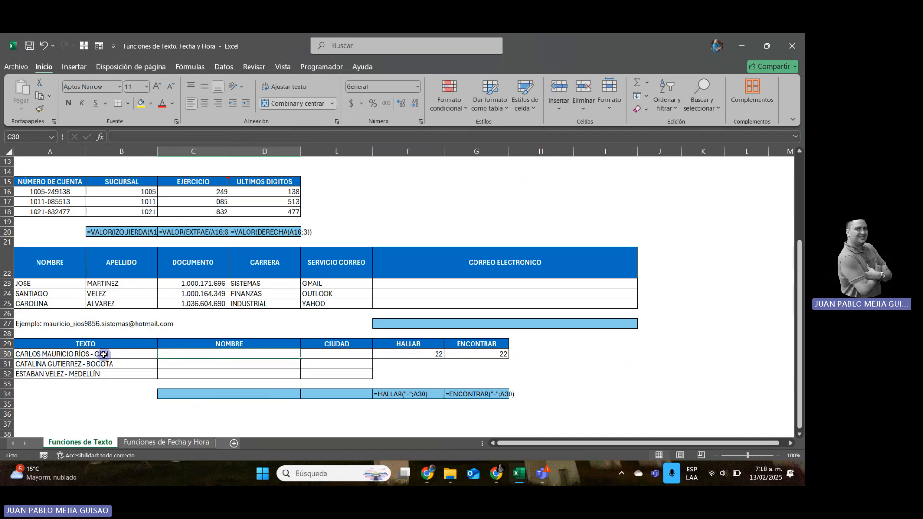
key(Right)
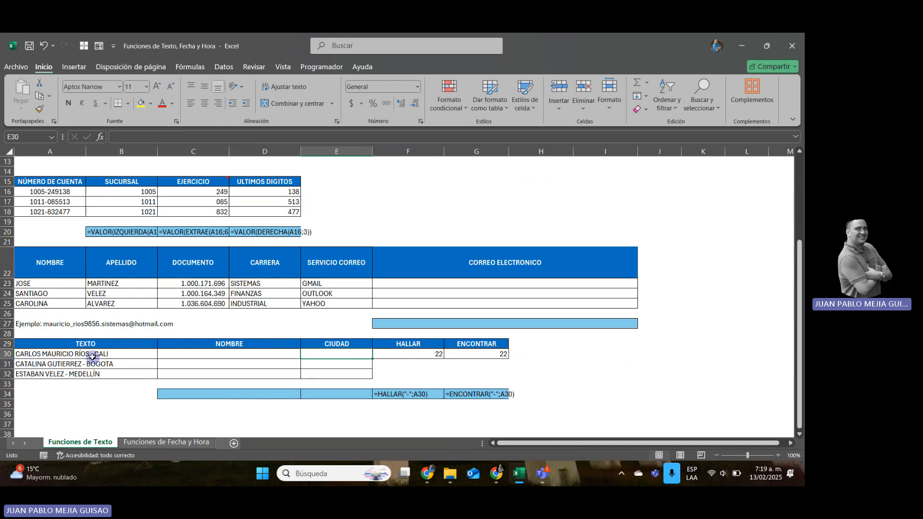
Try =LARGO(A30)-F30 in the empty cell H30 to count the characters after the hyphen, and clear the cell again.
click(555, 355)
text(=)
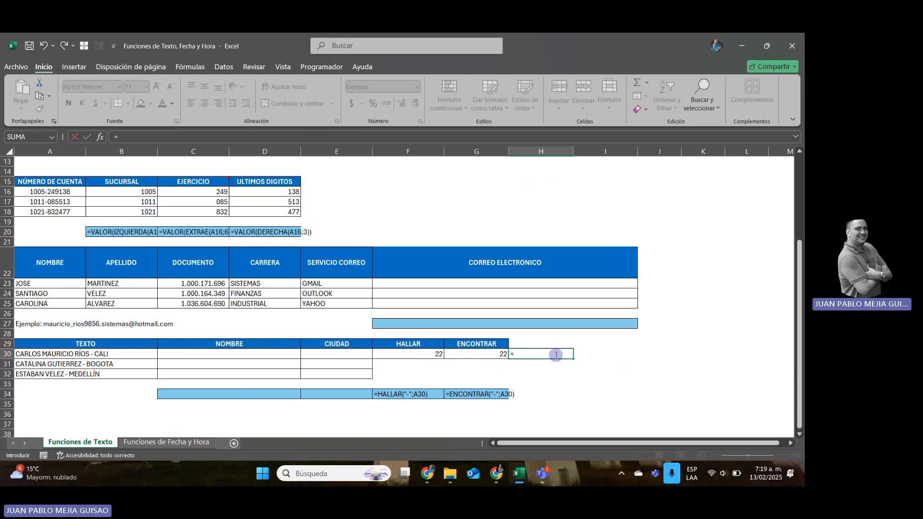
text(LARGO()
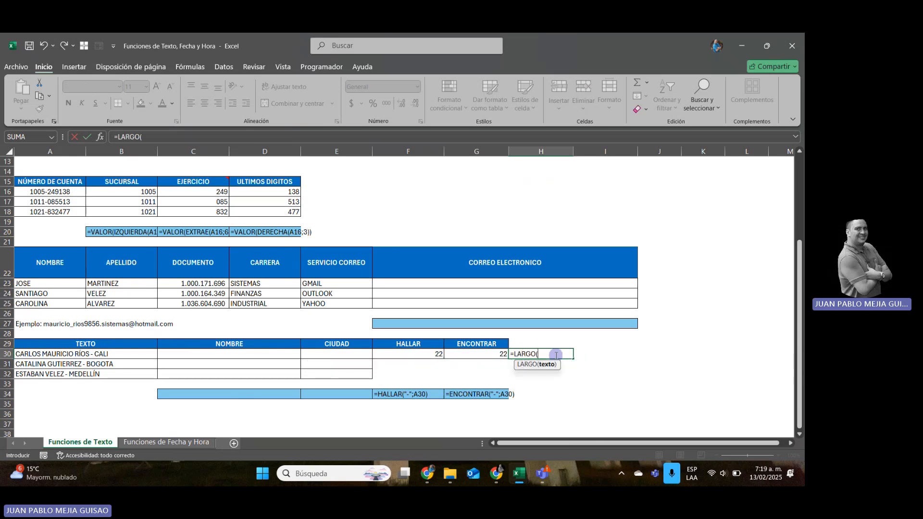
click(129, 353)
text()-)
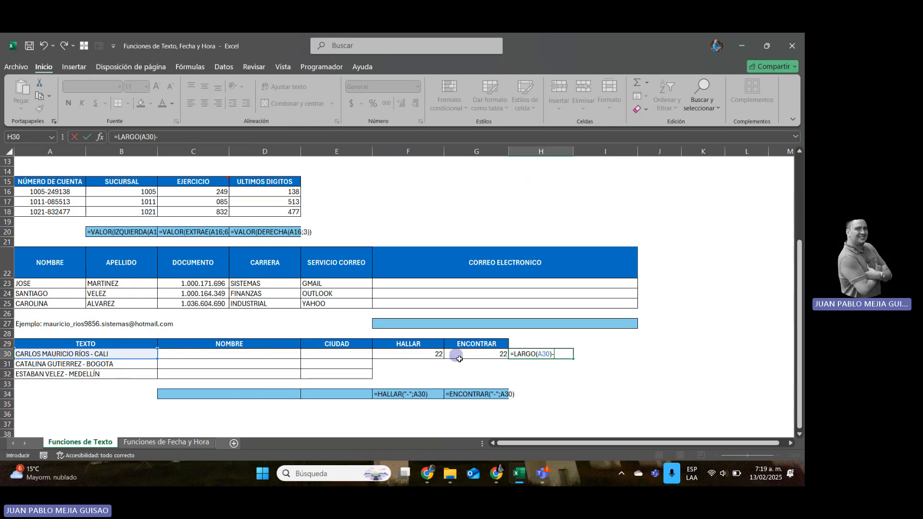
click(459, 358)
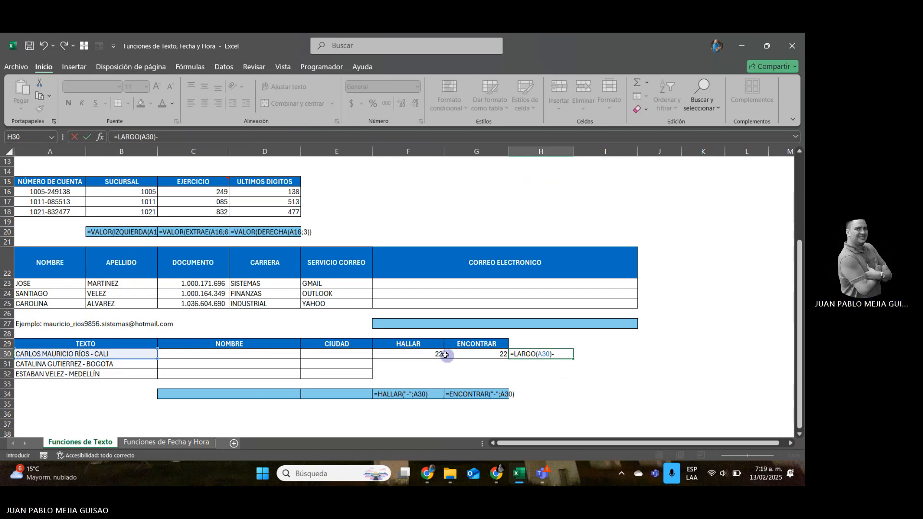
key(Return)
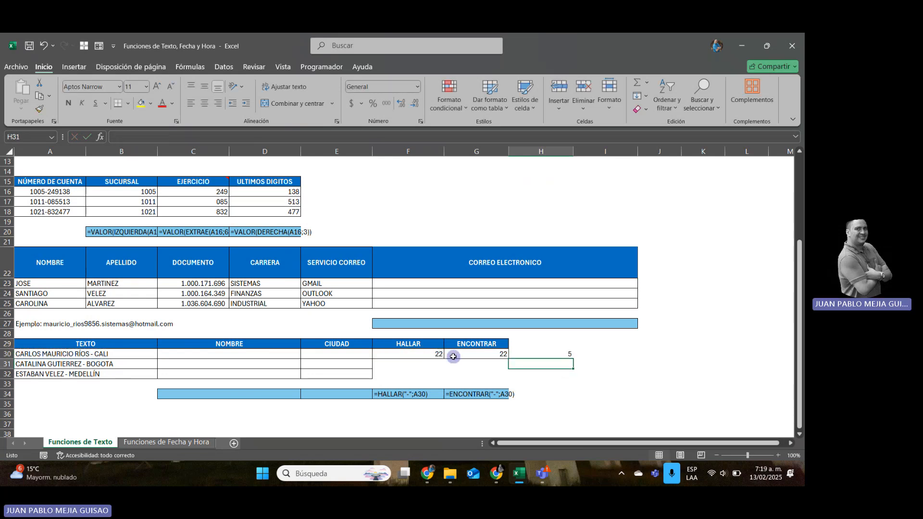
key(Up)
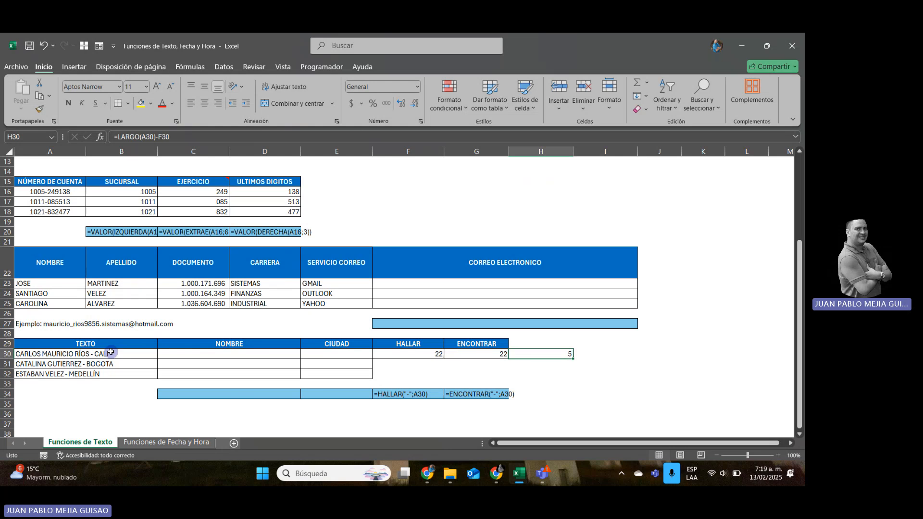
key(Delete)
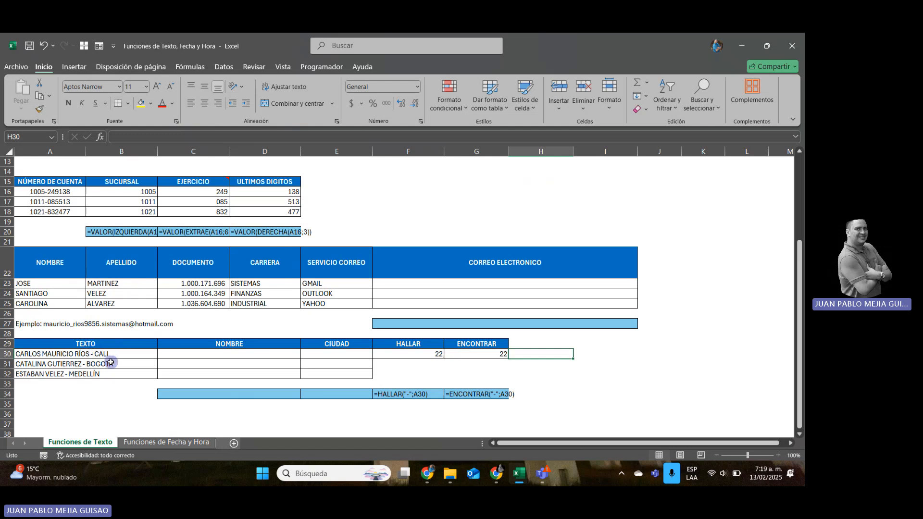
text(=)
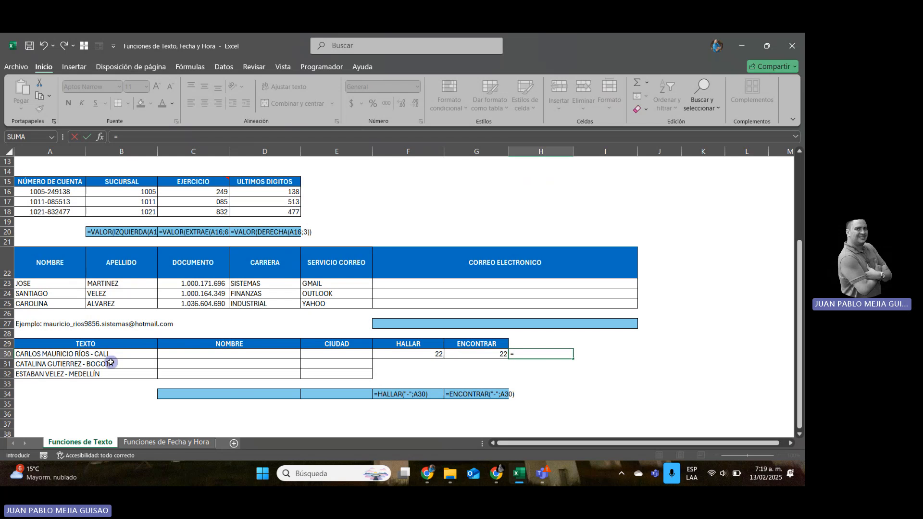
key(Escape)
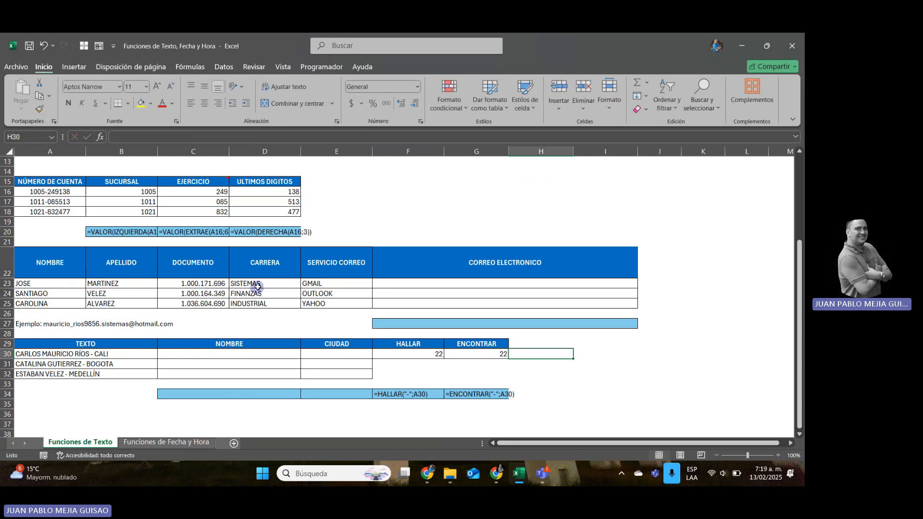
click(193, 192)
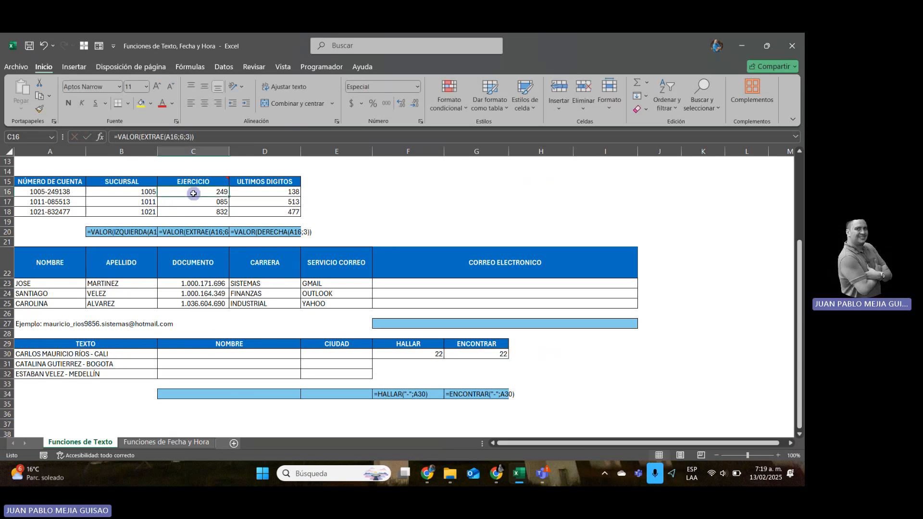
click(530, 355)
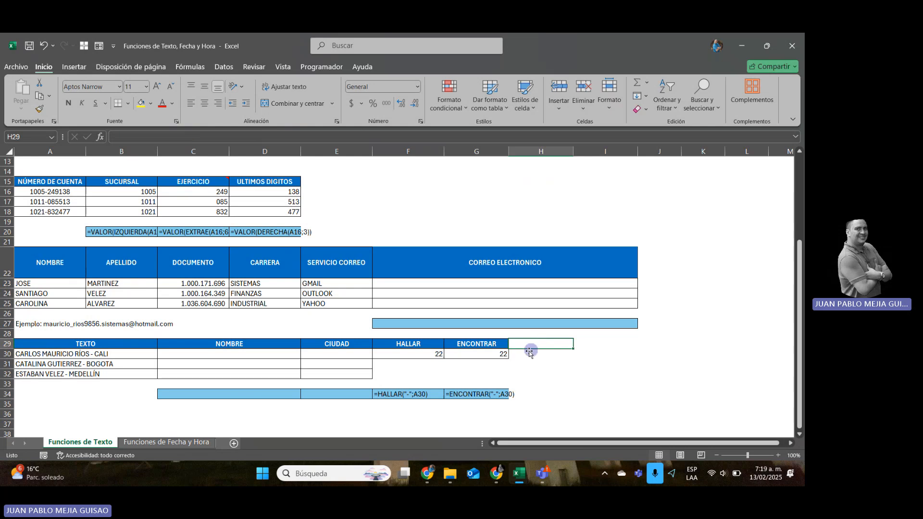
text(=)
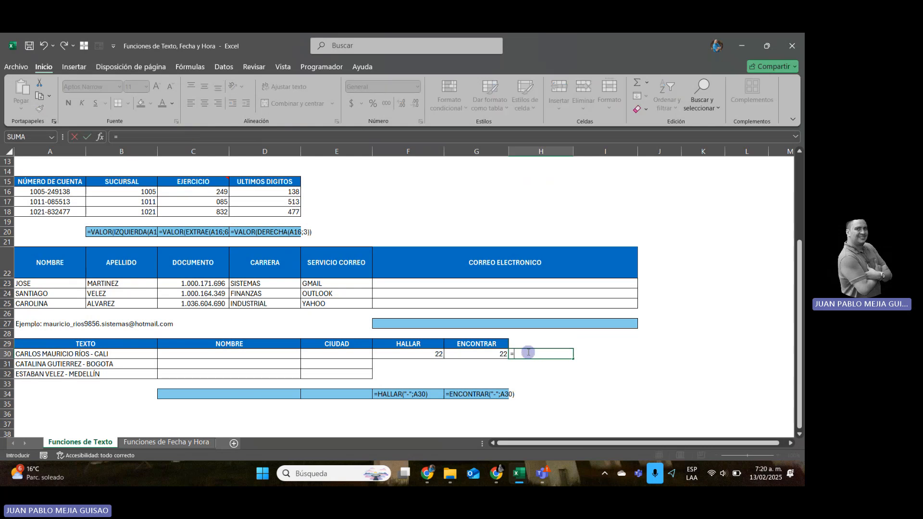
text(EXTR)
key(Escape)
key(Escape)
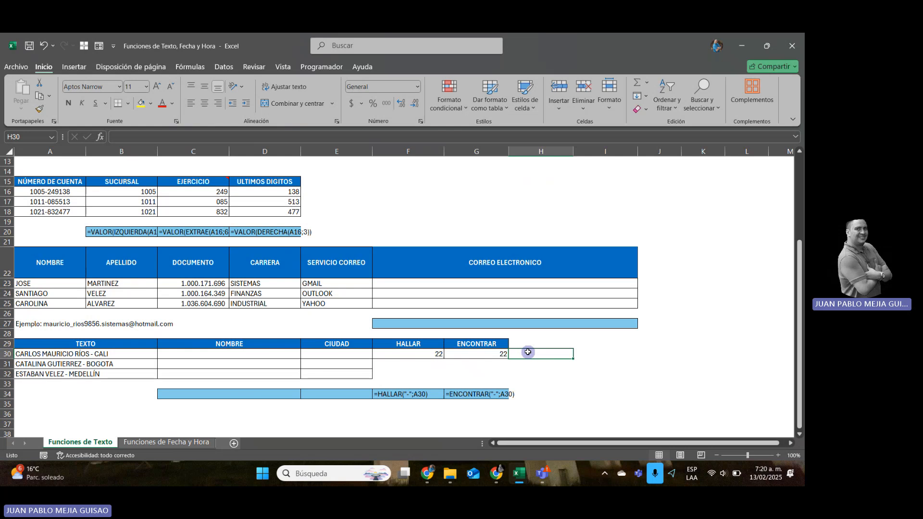
key(Left)
key(Left)
key(Left)
key(Left)
key(Left)
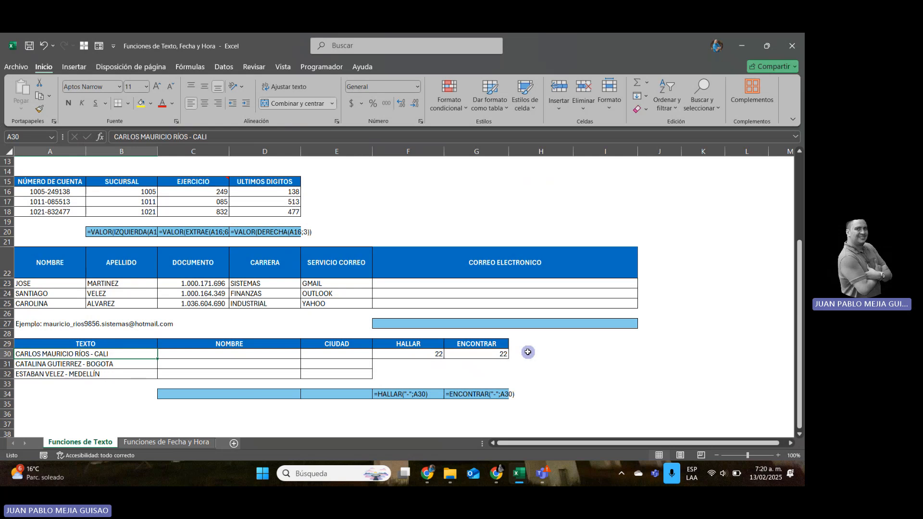
key(Right)
key(Right)
key(Right)
key(Right)
key(Right)
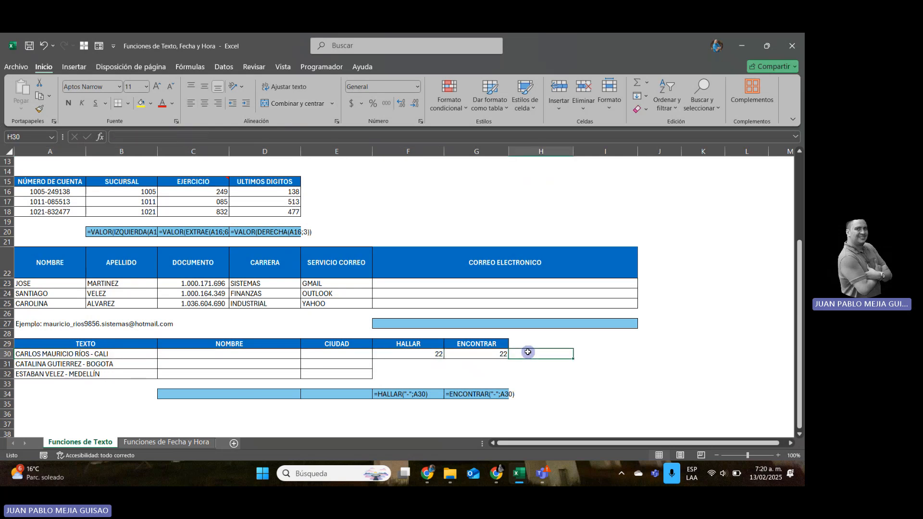
key(Right)
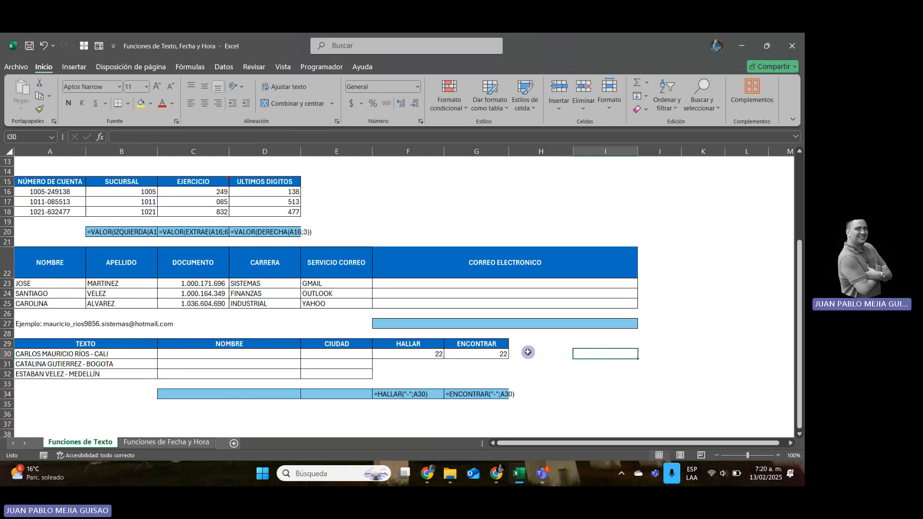
key(Left)
key(Left)
key(Left)
key(Left)
key(Left)
key(Left)
key(Left)
key(Left)
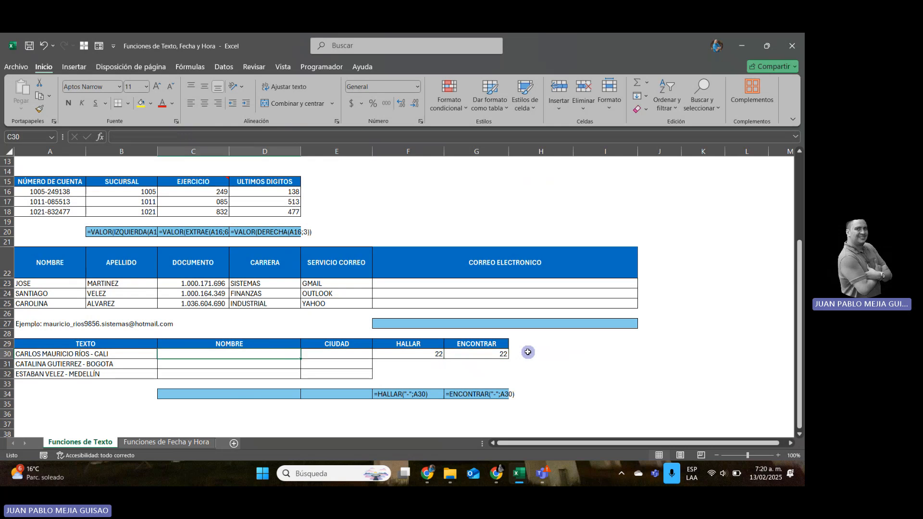
key(Right)
key(Right)
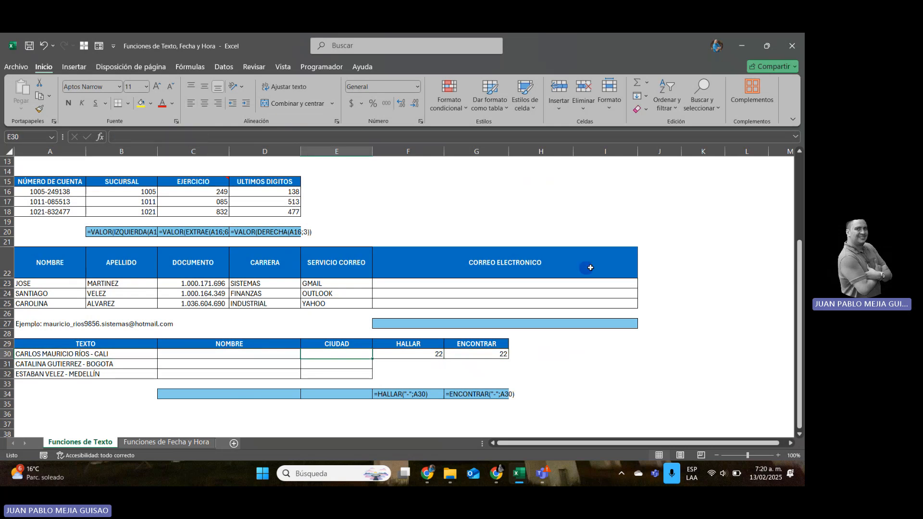
click(396, 287)
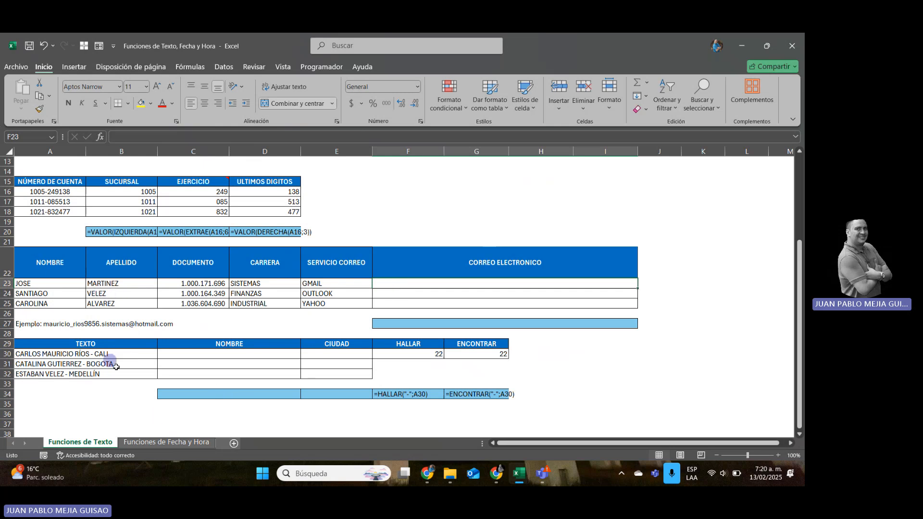
Switch to the Funciones de Fecha y Hora sheet and look over its first date table.
click(176, 444)
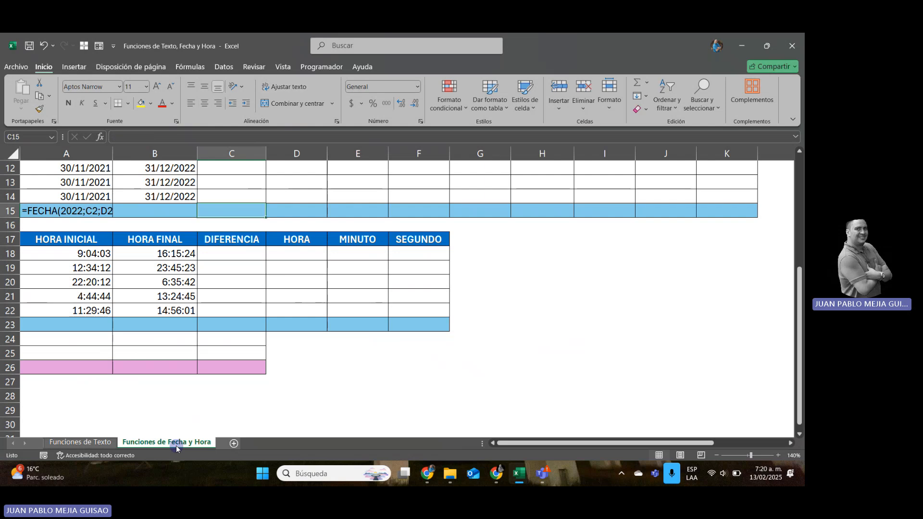
key(Left)
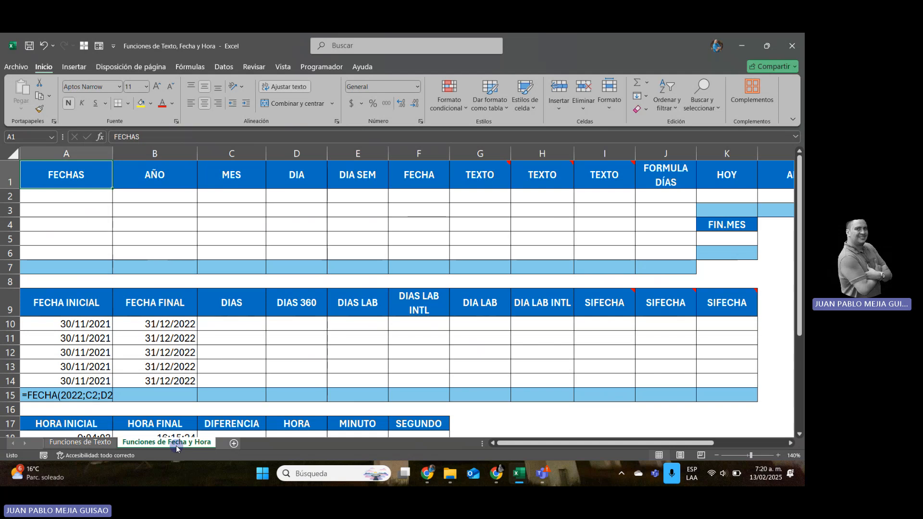
key(Down)
key(Down)
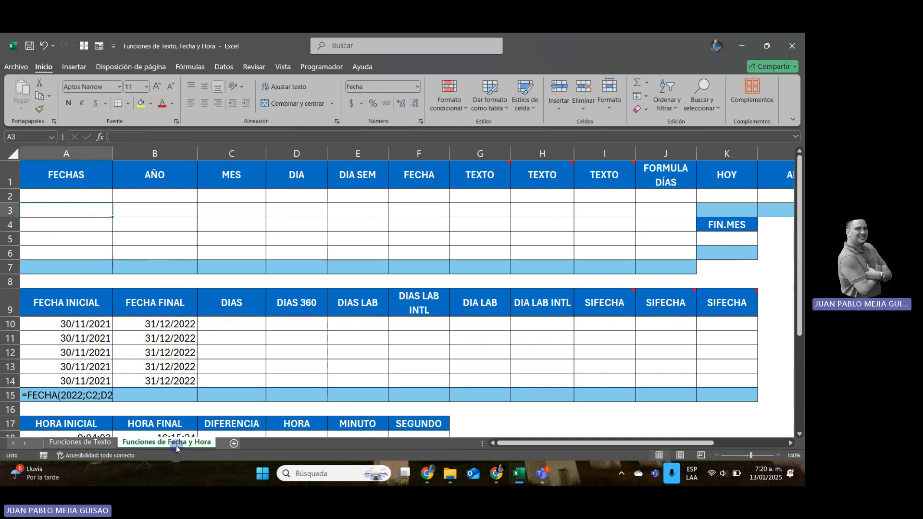
click(63, 442)
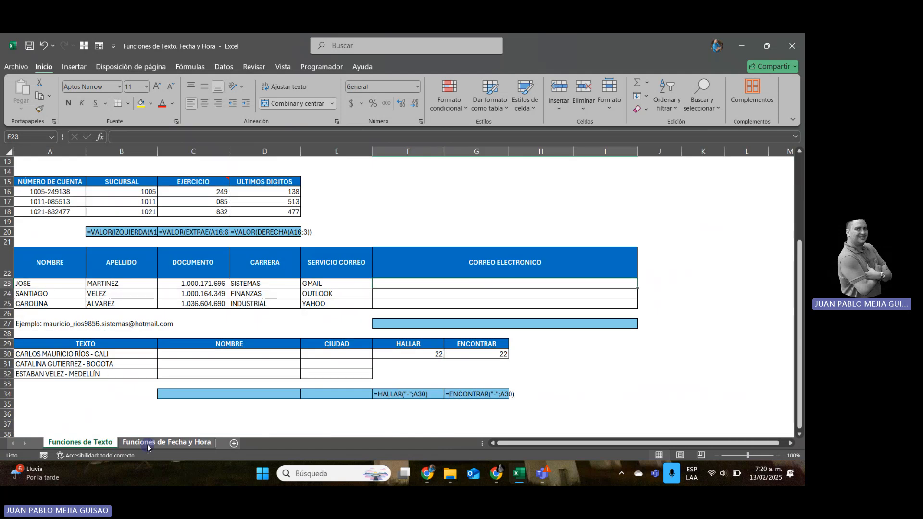
click(149, 442)
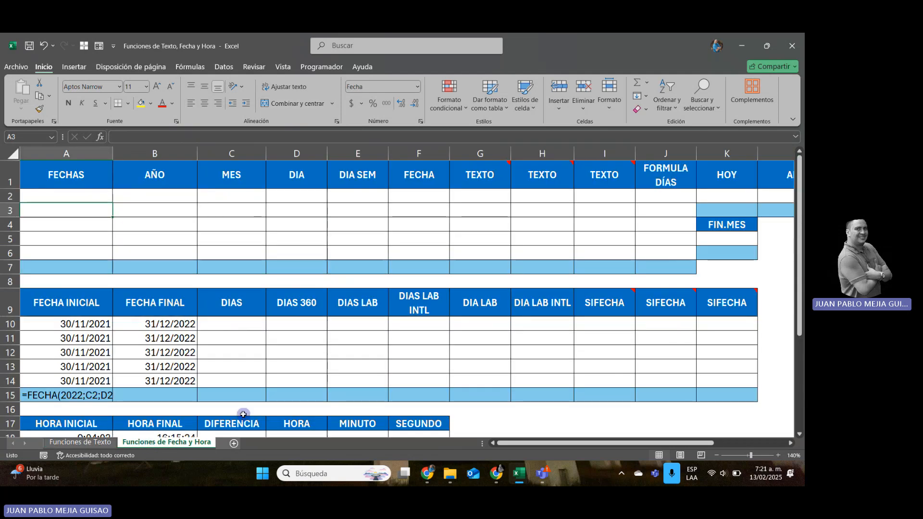
Enter the start date 01-01-22 in the empty cell P1, two columns beyond the FESTIVOS 2022 list.
key(Right)
key(Right)
key(Right)
key(Right)
key(Right)
key(Right)
key(Right)
key(Right)
key(Right)
key(Right)
key(Right)
key(Right)
key(Right)
key(Right)
key(Right)
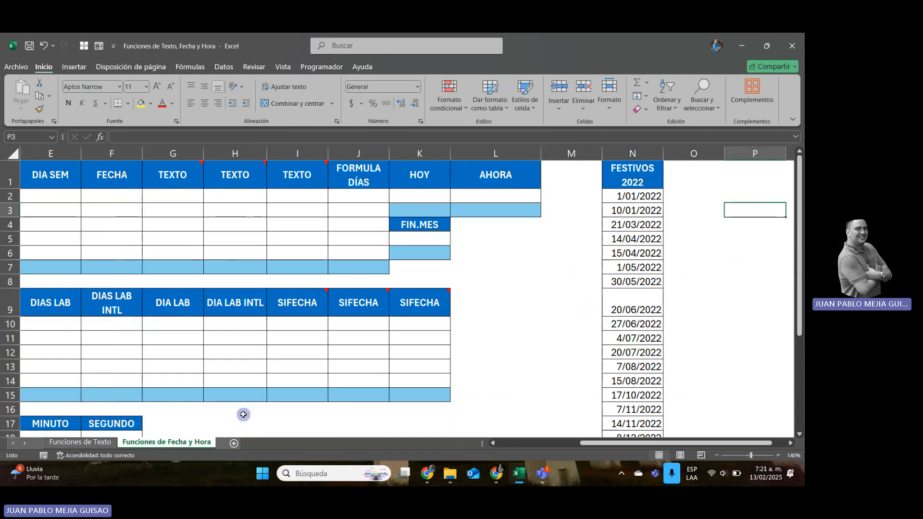
key(Left)
key(Left)
key(Up)
key(Up)
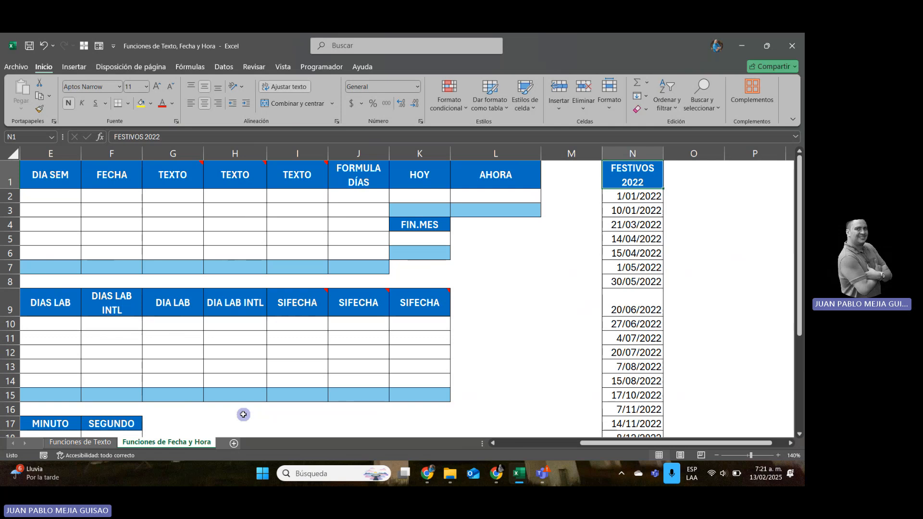
key(Right)
key(Right)
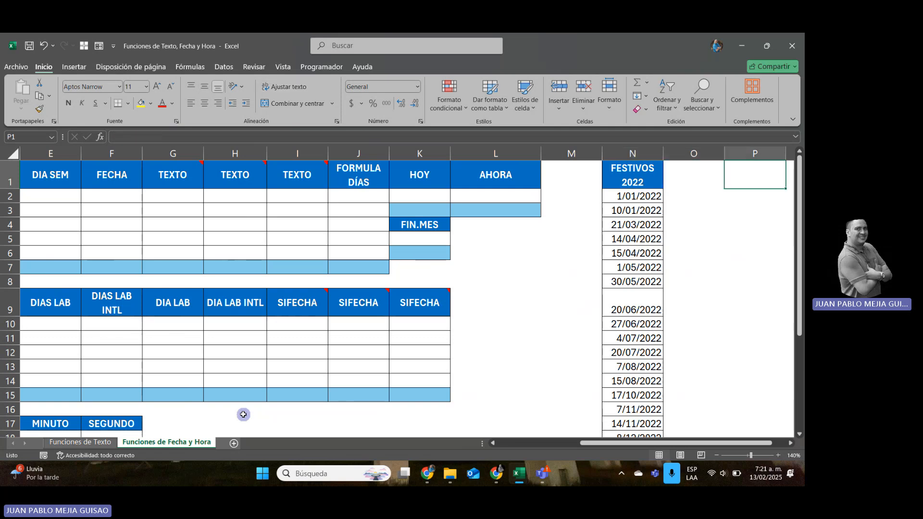
key(Left)
key(Left)
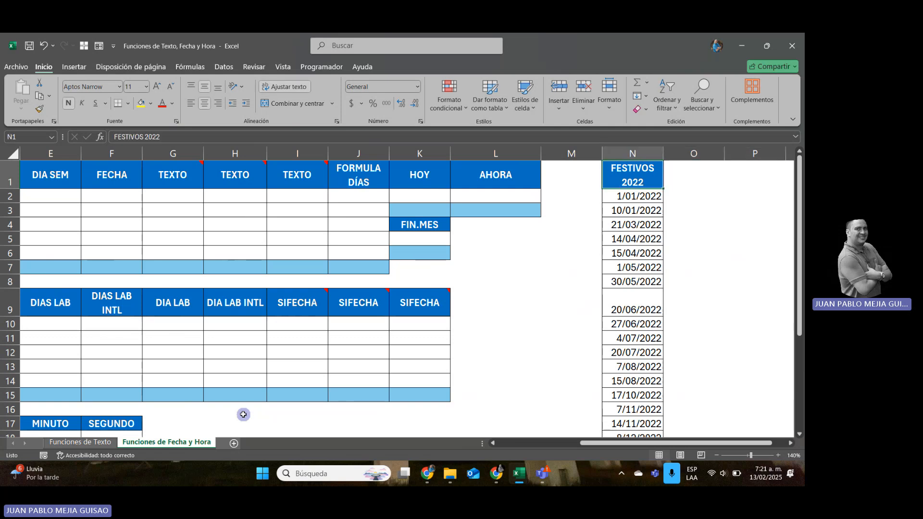
key(Right)
key(Right)
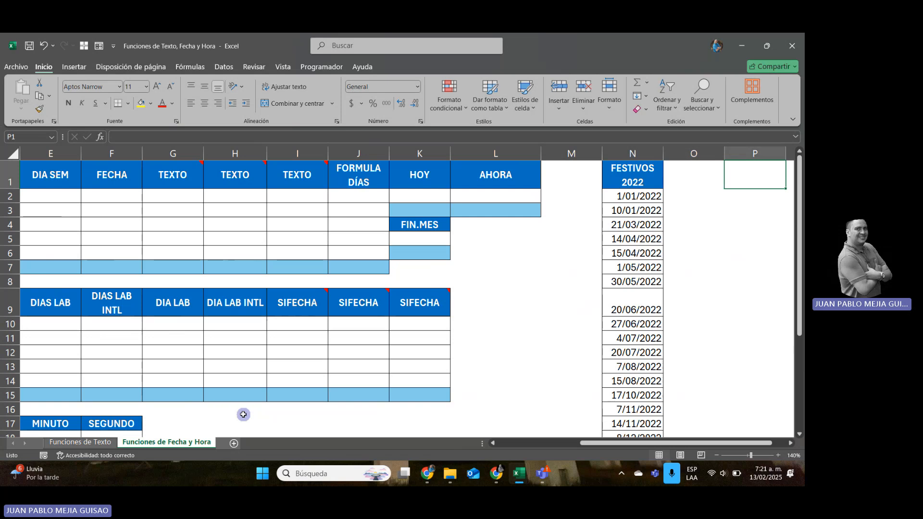
text(=)
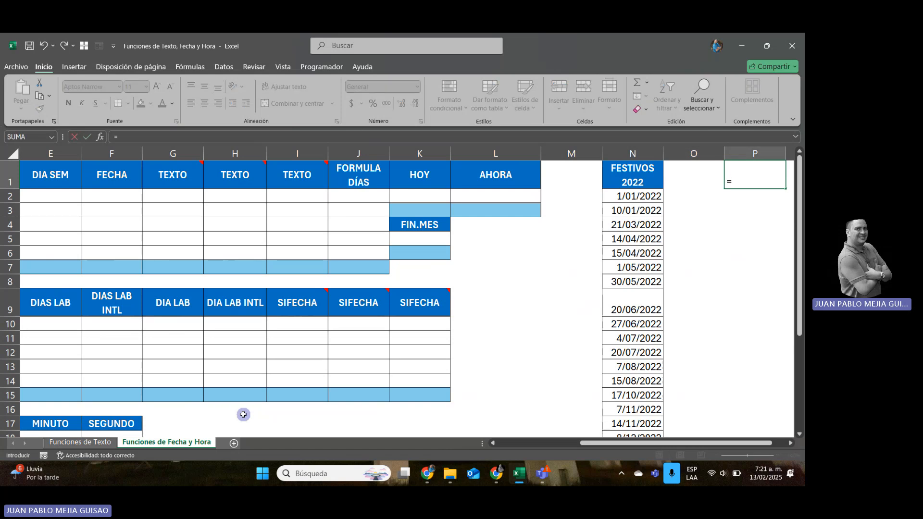
text(01-01-22)
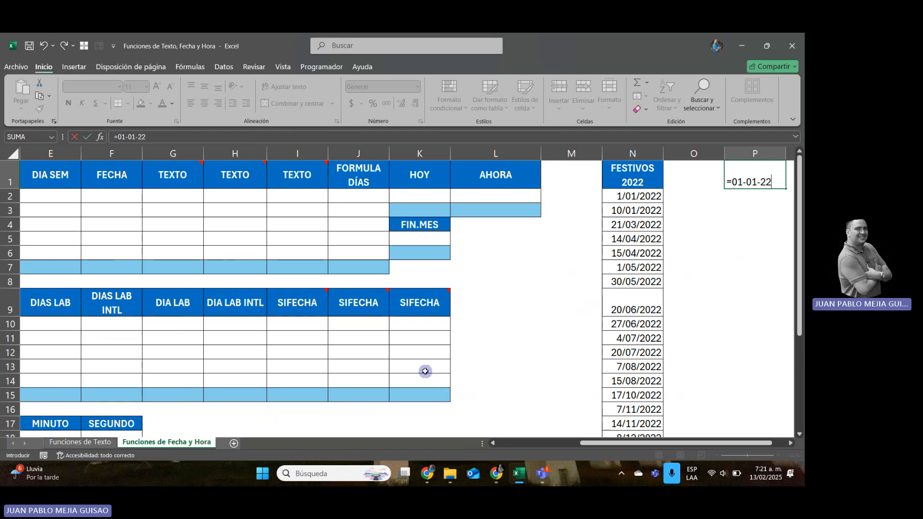
click(732, 181)
key(BackSpace)
key(Return)
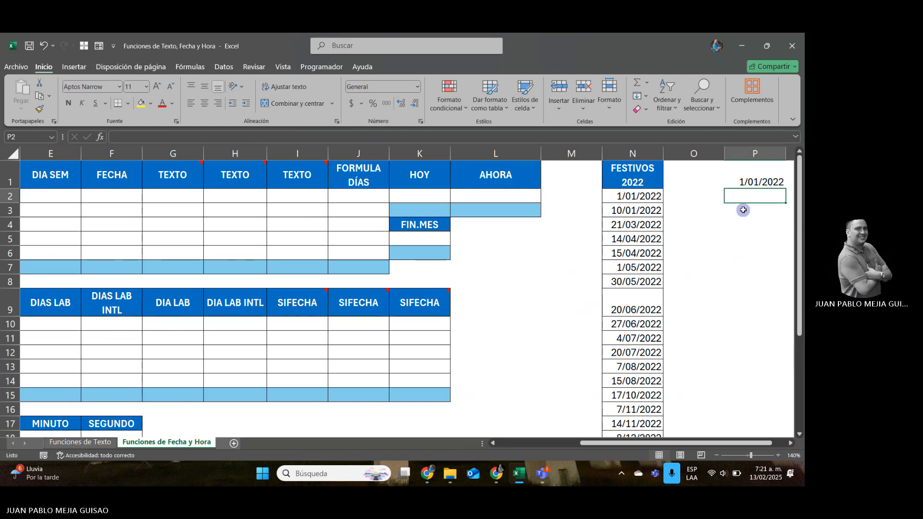
Enter the end date 31-12-22 in cell P2, directly below the start date.
text(31-12)
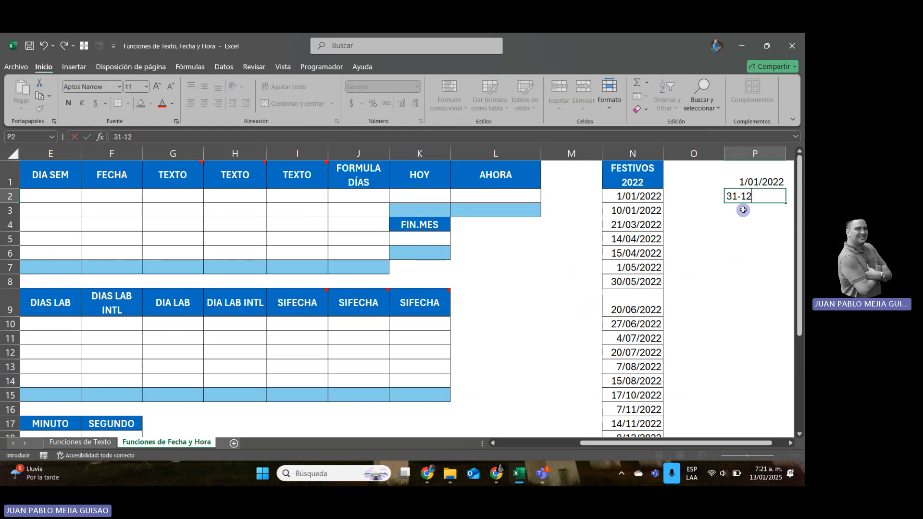
text(-22)
key(Return)
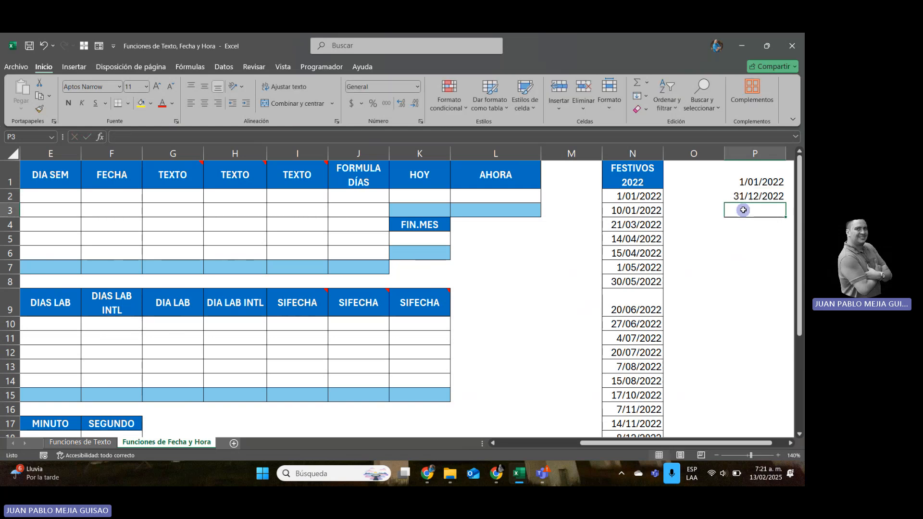
key(Up)
key(Up)
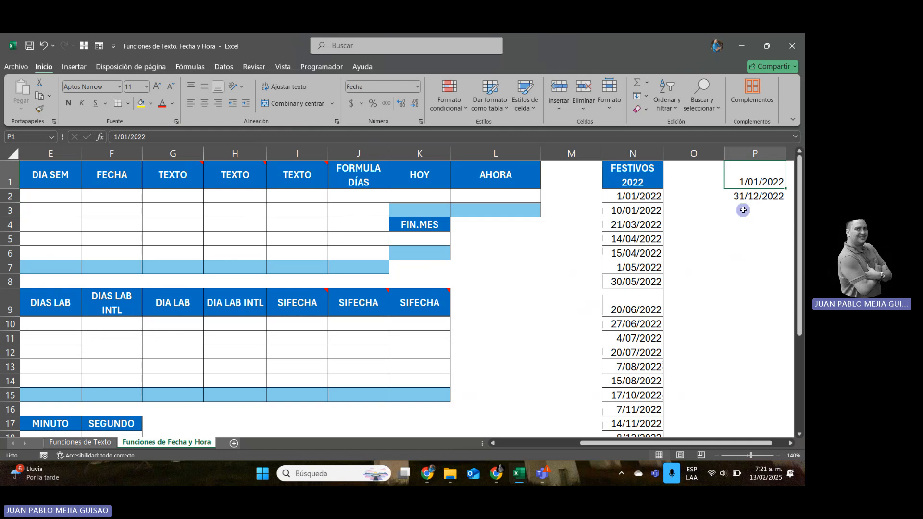
Enter =ALEATORIO.ENTRE(P1;P2) in cell A2 under FECHAS to generate a random date between the two limits.
key(shift+Down)
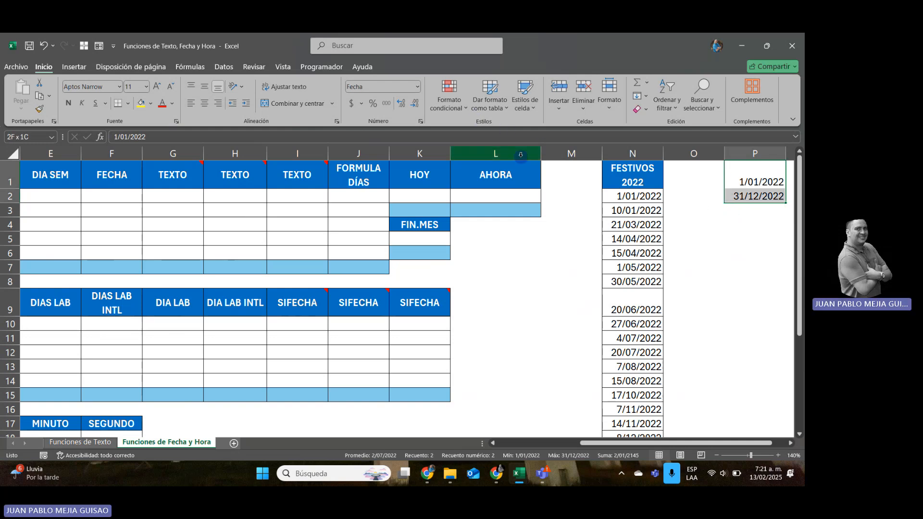
key(Left)
key(Left)
key(Left)
key(Left)
key(Left)
key(Left)
key(Left)
key(Left)
key(Left)
key(Left)
key(Left)
key(Left)
key(Left)
key(Left)
key(Left)
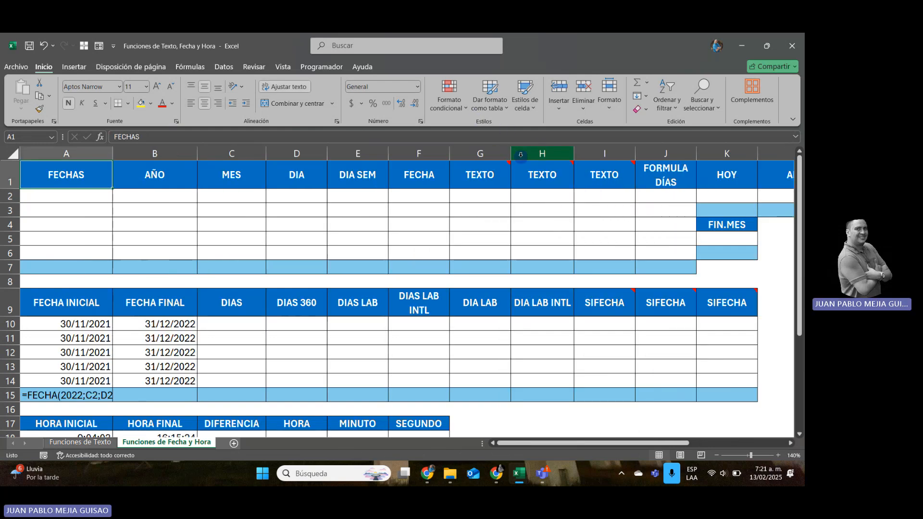
key(Down)
text(=ALE)
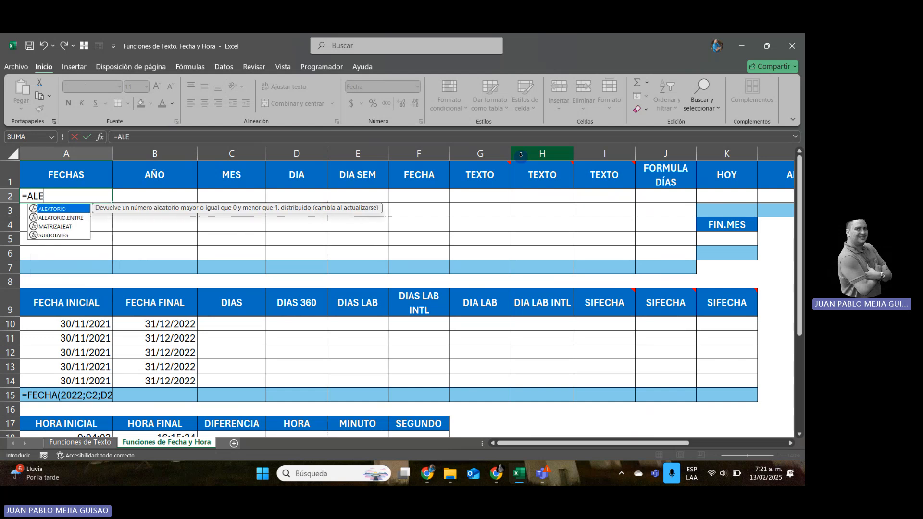
double_click(76, 218)
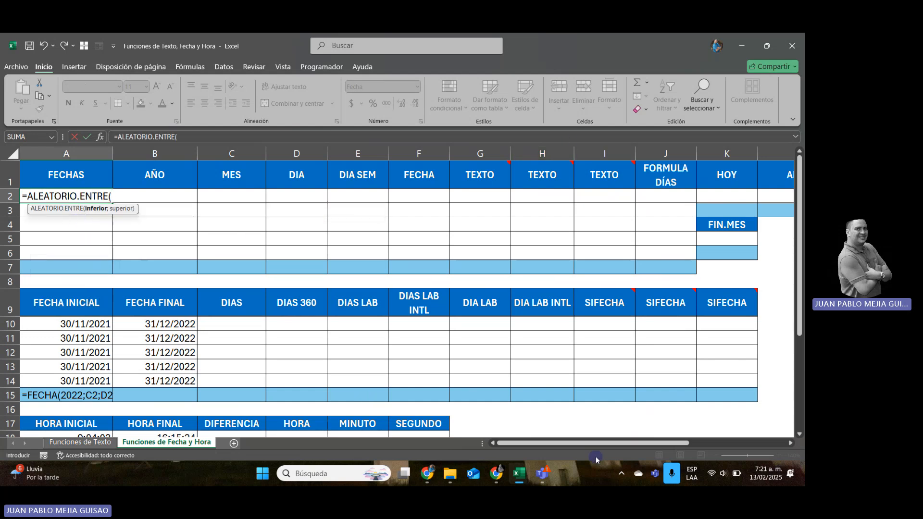
drag(604, 448, 702, 443)
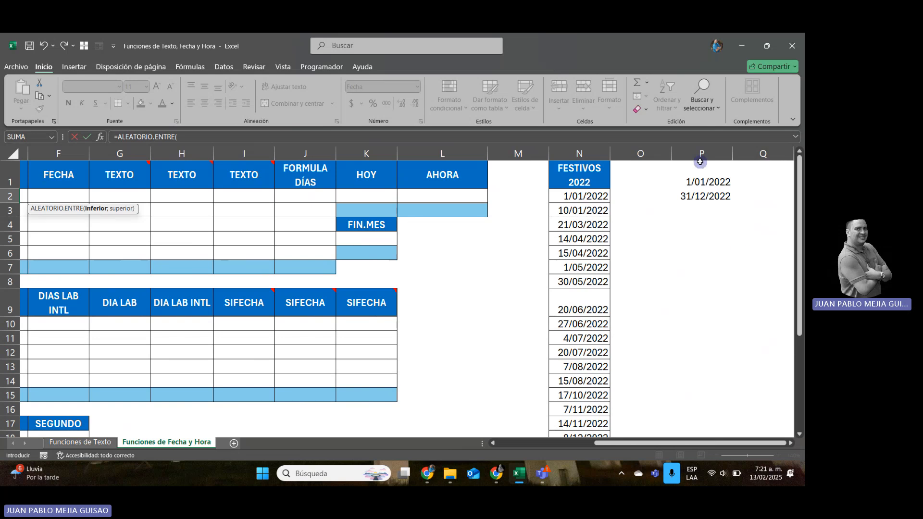
click(702, 182)
text(;)
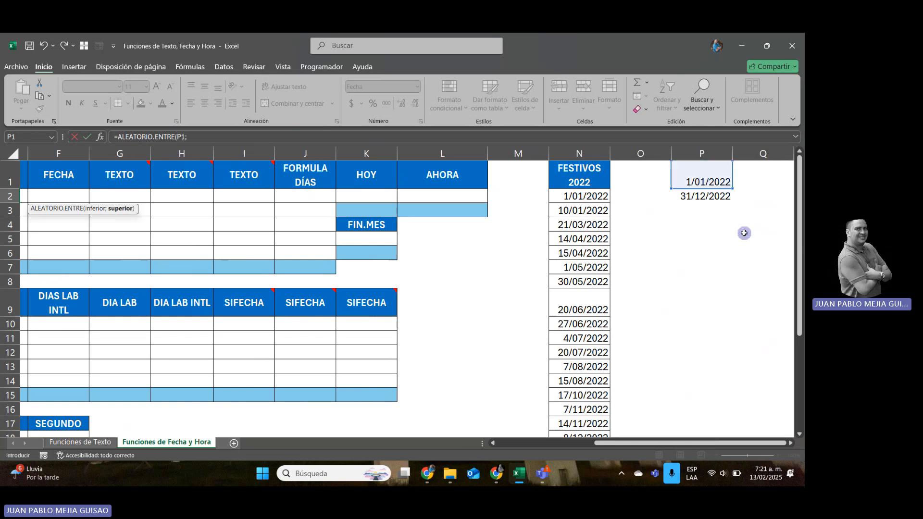
click(706, 194)
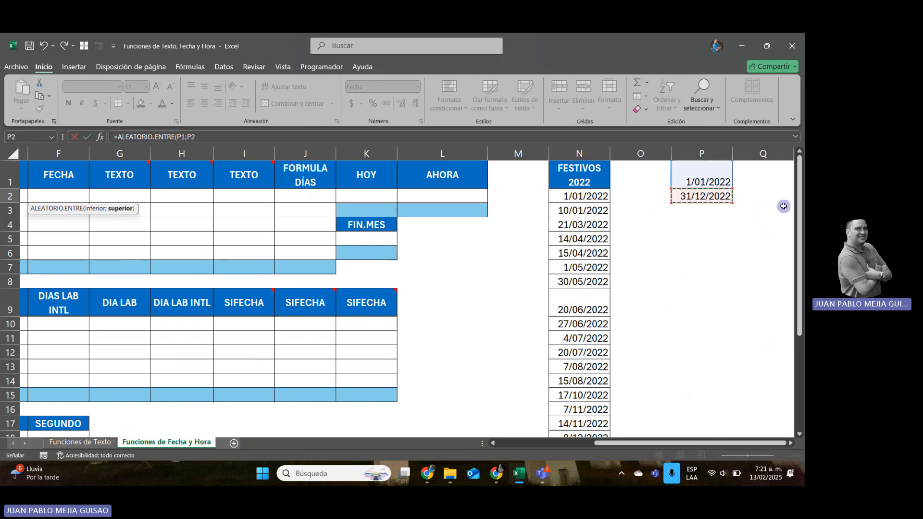
key(Return)
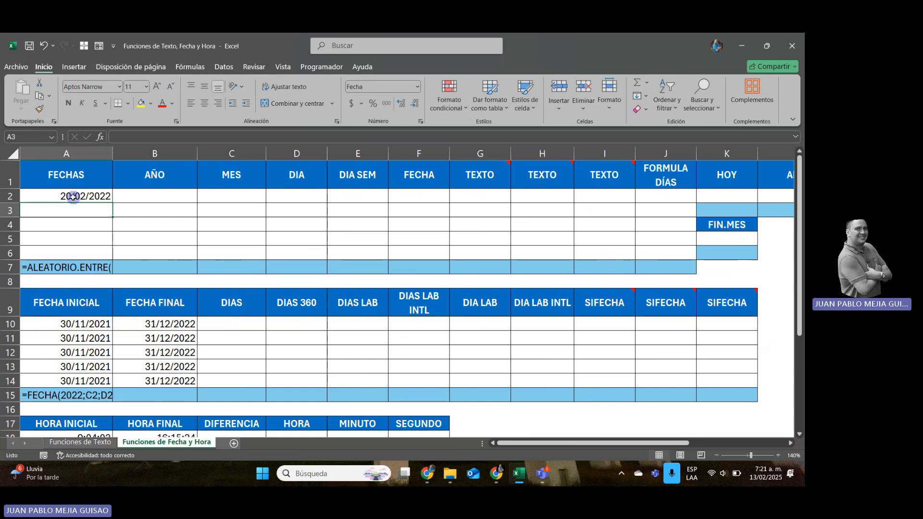
Make both references in the A2 formula absolute, giving =ALEATORIO.ENTRE($P$1;$P$2).
click(73, 197)
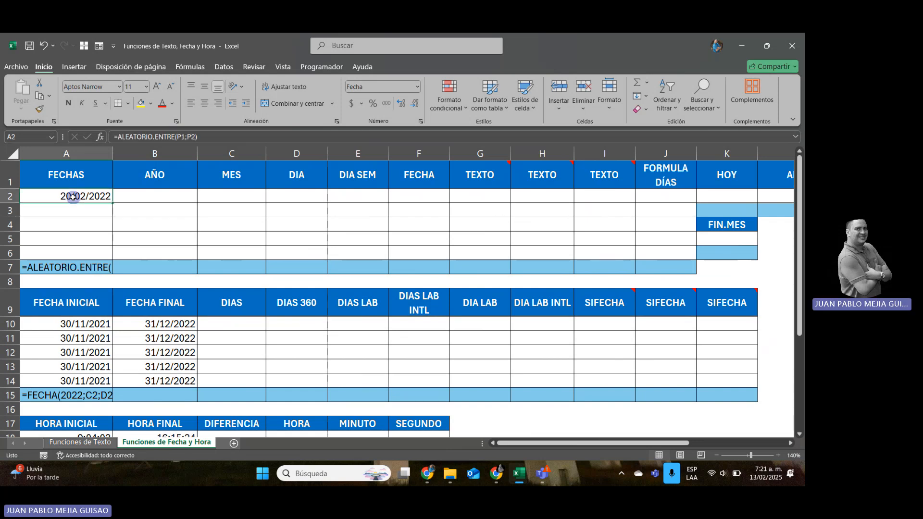
click(187, 137)
key(F4)
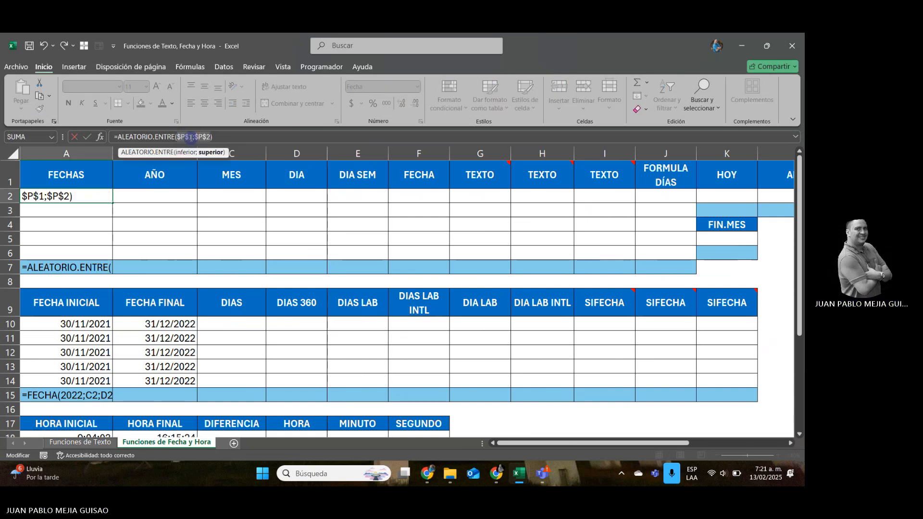
key(ctrl+Return)
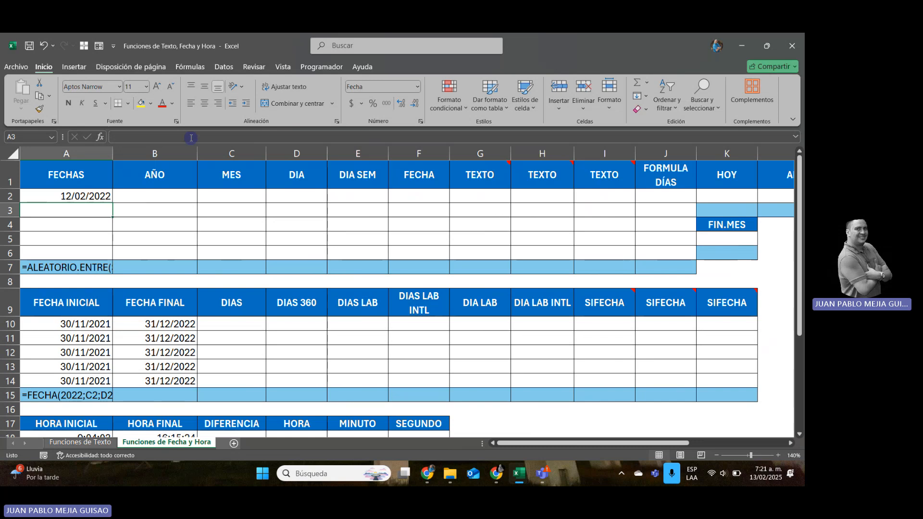
Copy the random date formula from A2 down through A6 in the FECHAS column.
key(ctrl+c)
key(shift+Down)
key(shift+Down)
key(shift+Down)
key(shift+Down)
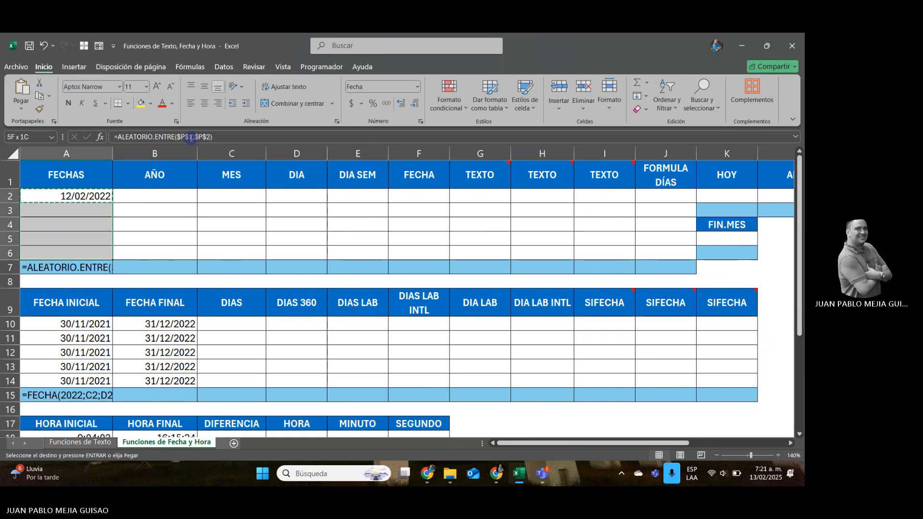
key(Return)
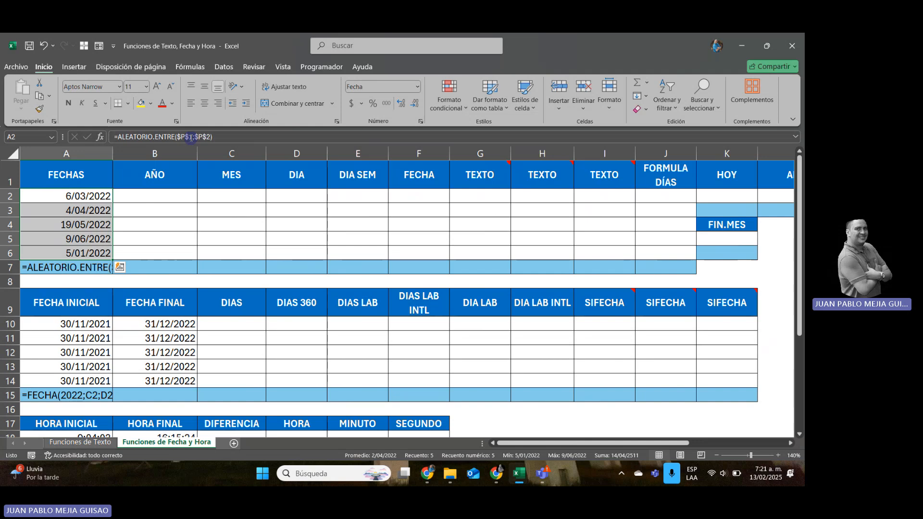
key(ctrl+q)
key(Escape)
click(144, 195)
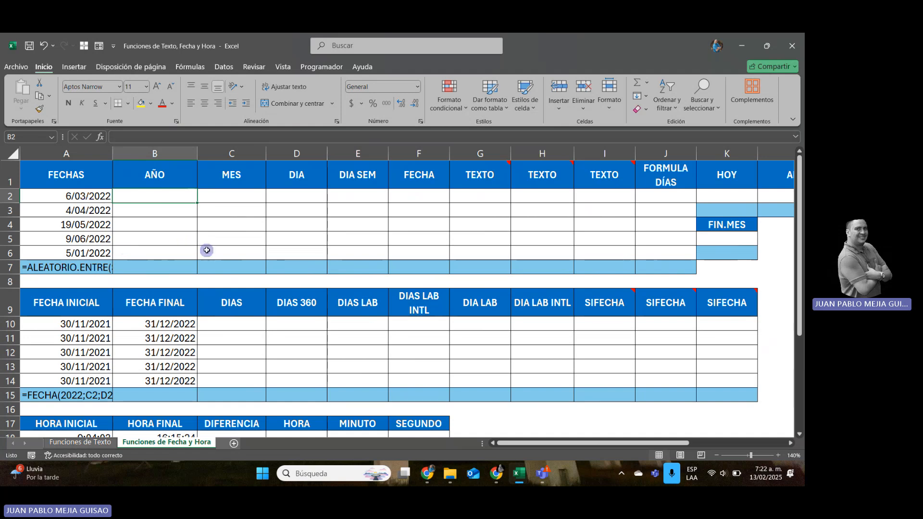
text(=)
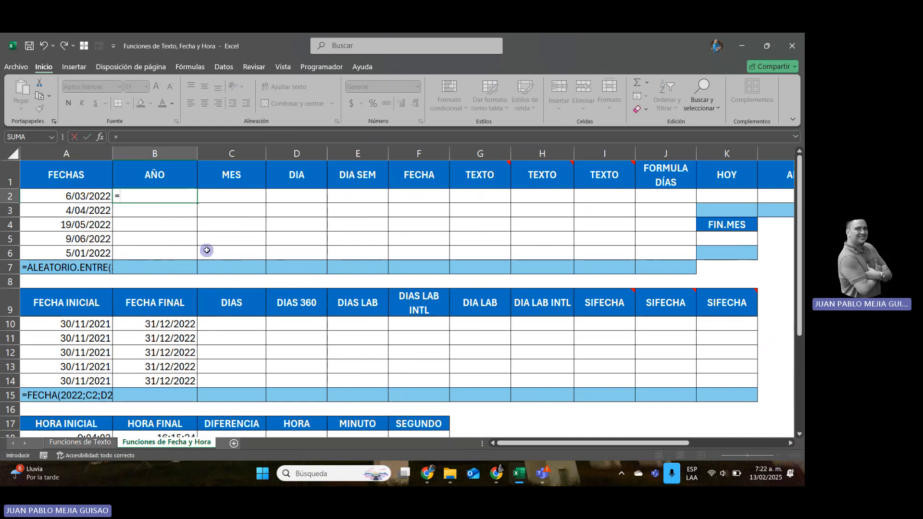
key(Escape)
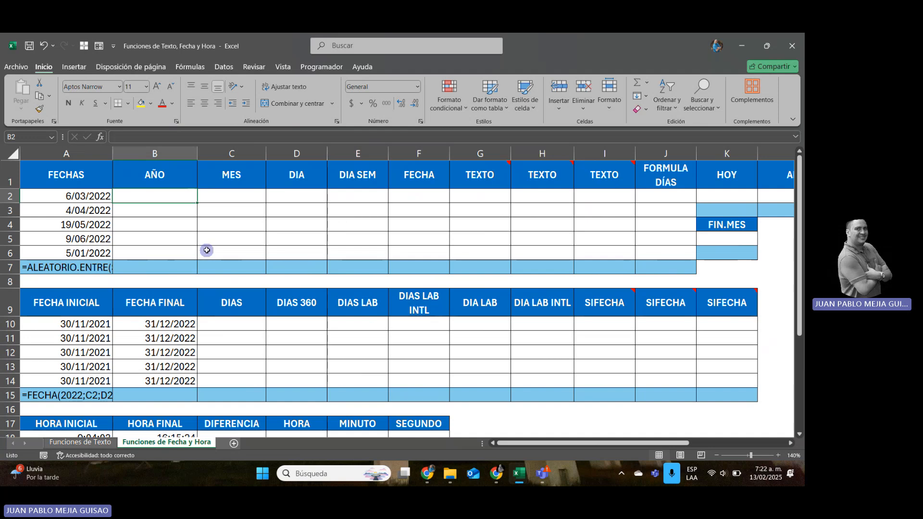
Change the start date in cell P1 to 01-01-1990.
key(Left)
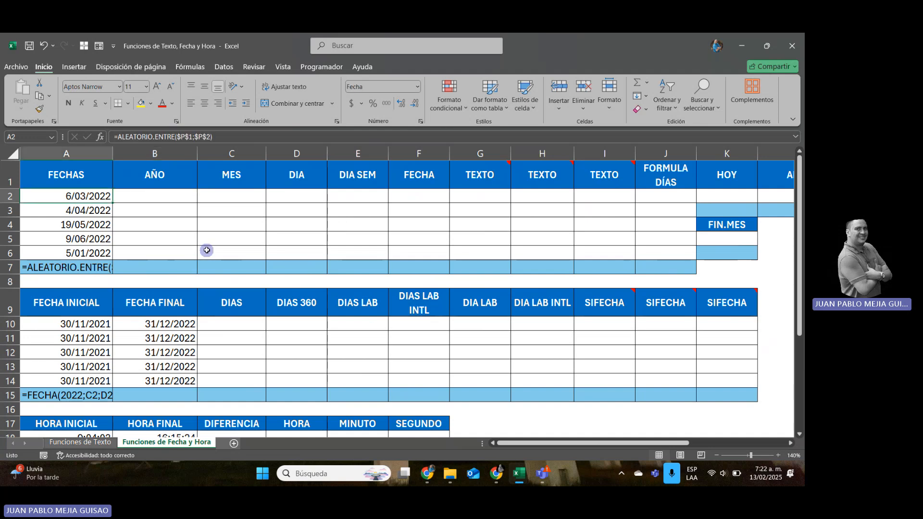
key(Right)
key(Right)
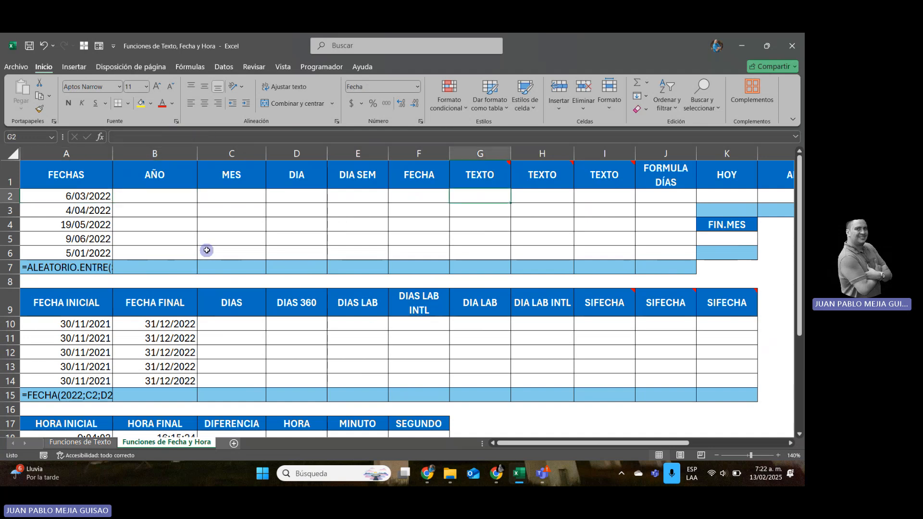
key(ctrl+Right)
key(Right)
key(Right)
key(Right)
key(Left)
key(Up)
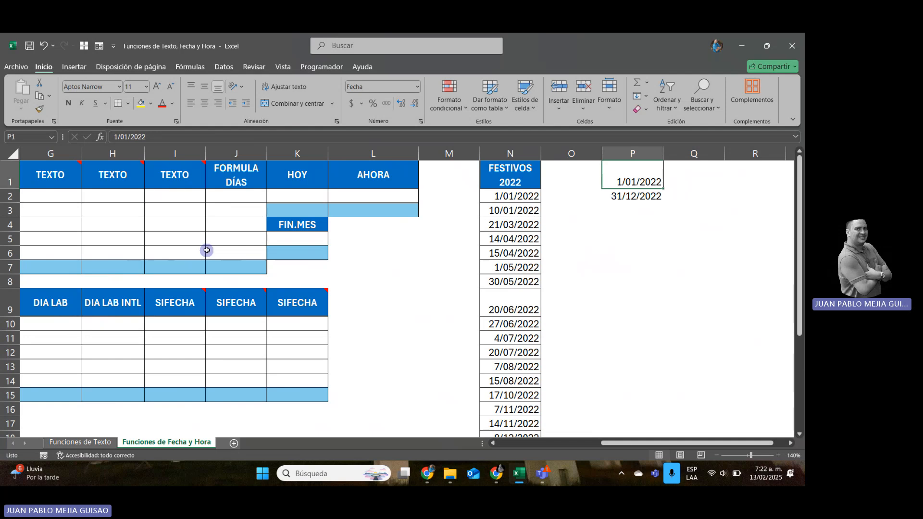
text(01-01-)
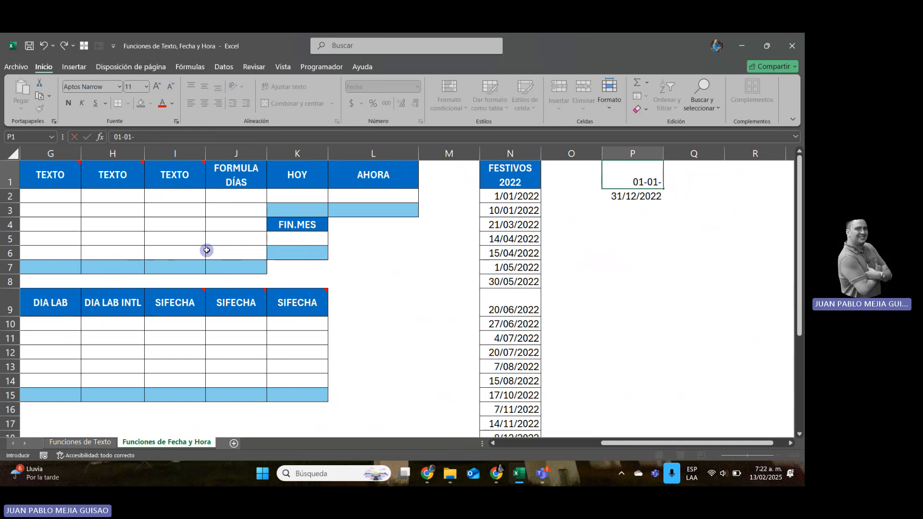
text(1990)
key(Return)
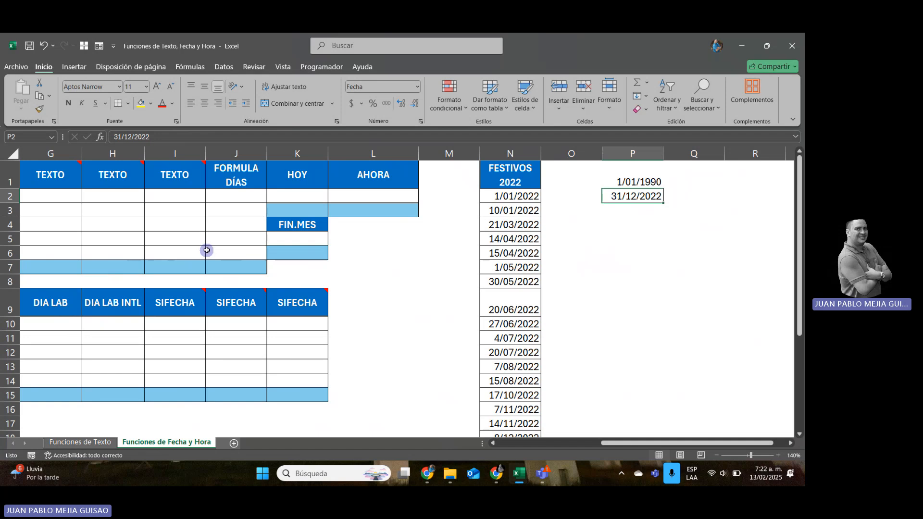
Change the end date in cell P2 to 31/12/2005.
key(F2)
key(BackSpace)
key(BackSpace)
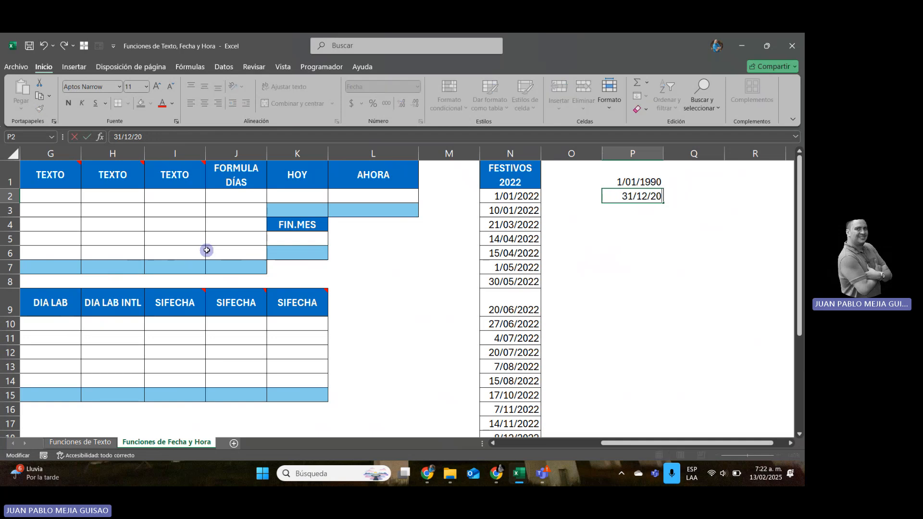
text(00)
key(BackSpace)
text(5)
key(ctrl+Return)
key(Return)
Enter =AÑO(A2) in cell B2 under AÑO to extract the year of the first date in FECHAS.
key(Left)
key(Left)
key(Left)
key(Left)
key(Left)
key(Left)
key(Left)
key(Left)
key(Left)
key(Left)
key(Left)
key(Left)
key(Left)
key(Left)
key(Left)
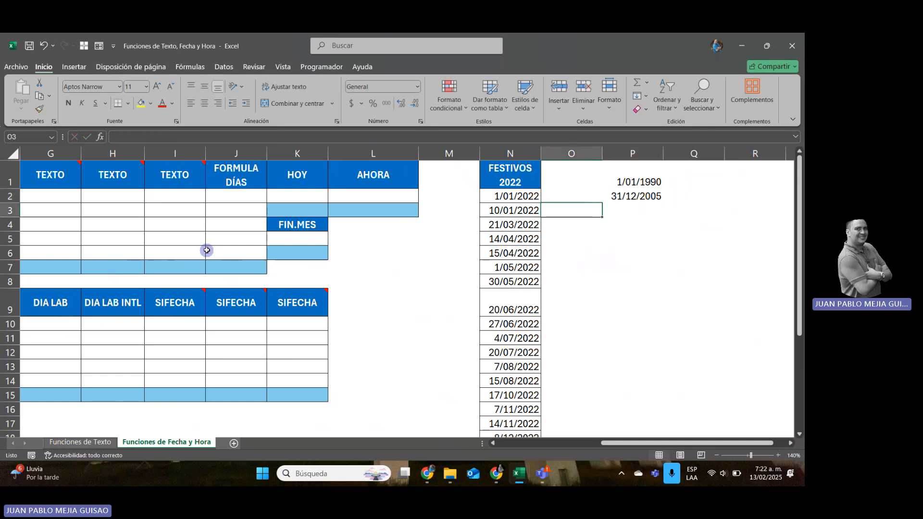
key(Up)
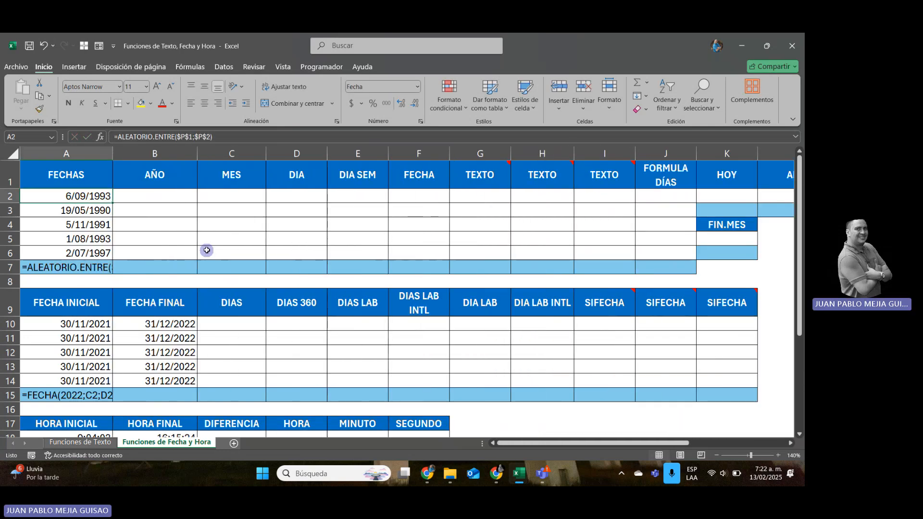
key(shift+Down)
key(shift+Down)
key(shift+Down)
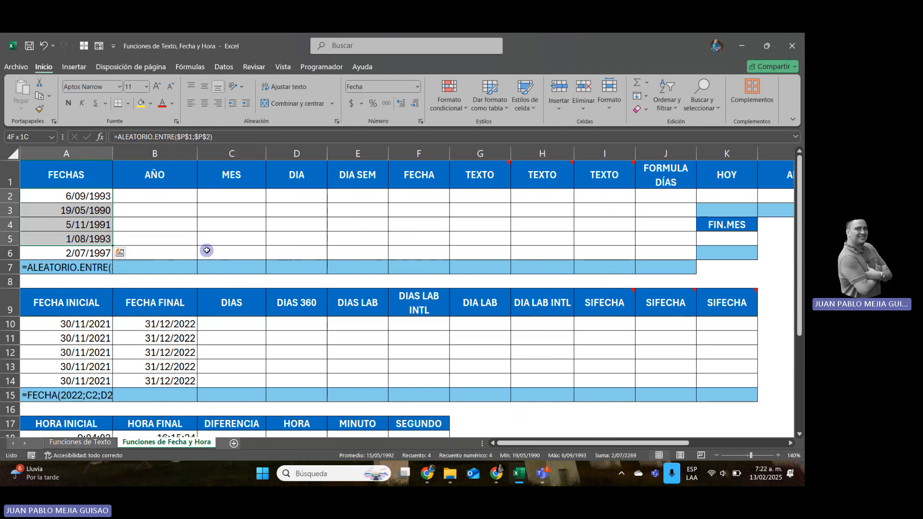
key(Right)
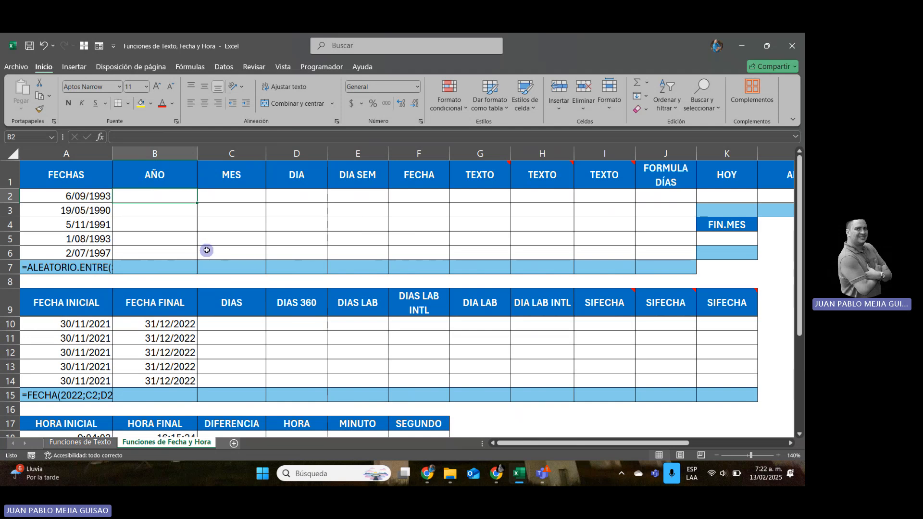
text(=)
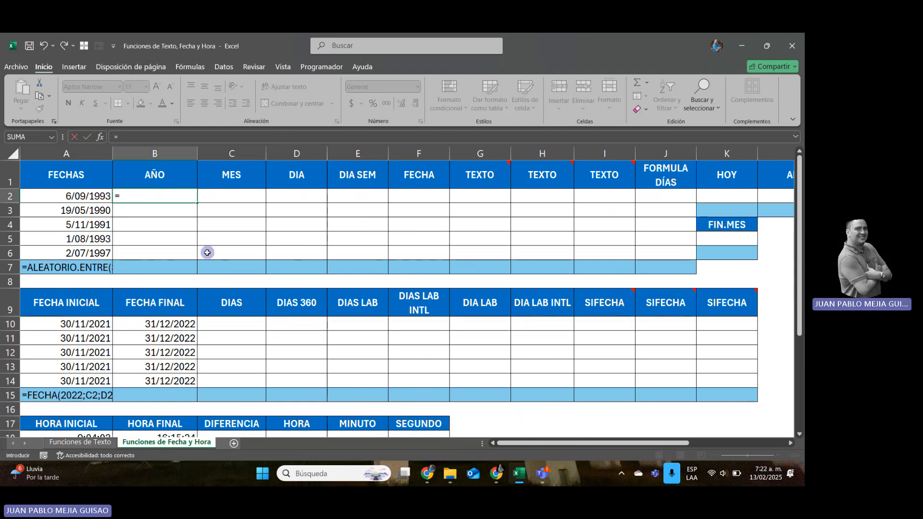
text(AÑO()
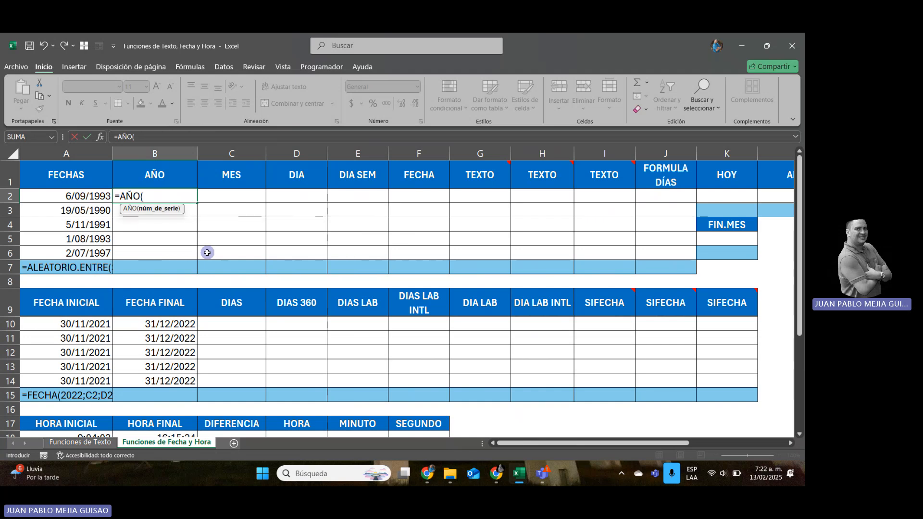
key(Left)
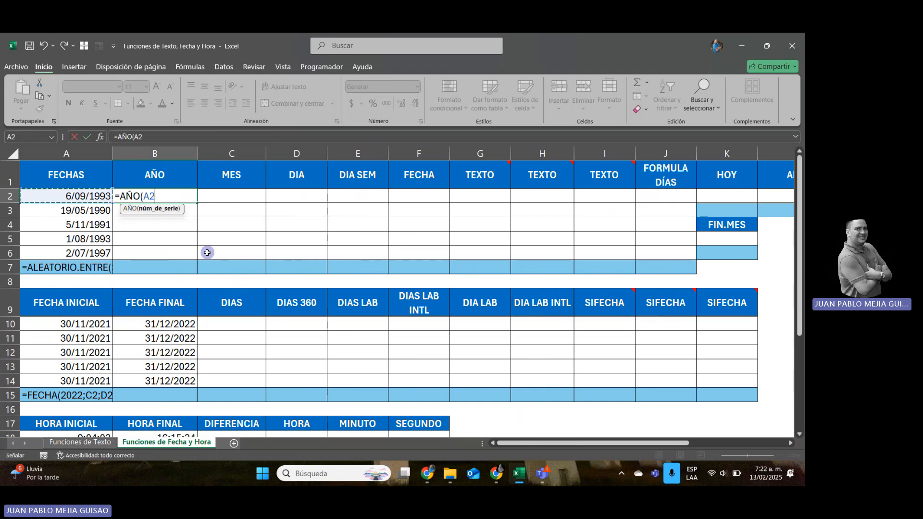
key(Return)
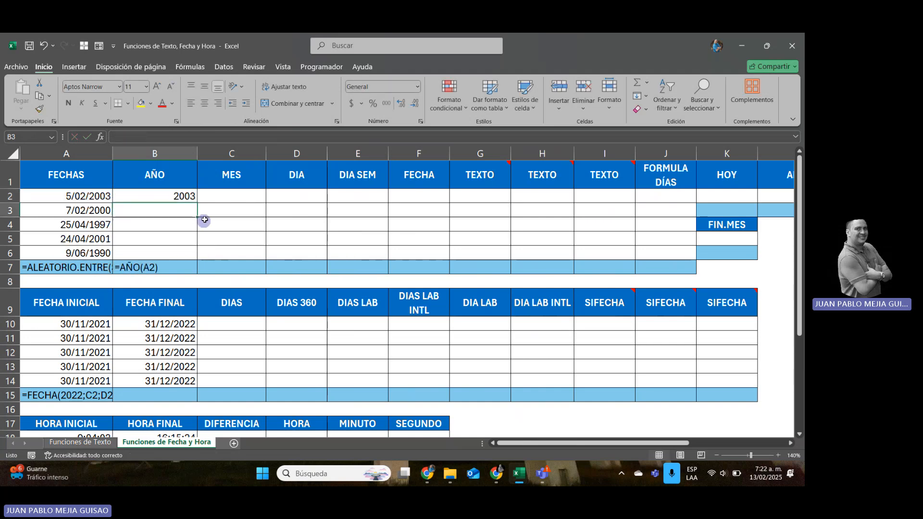
click(185, 195)
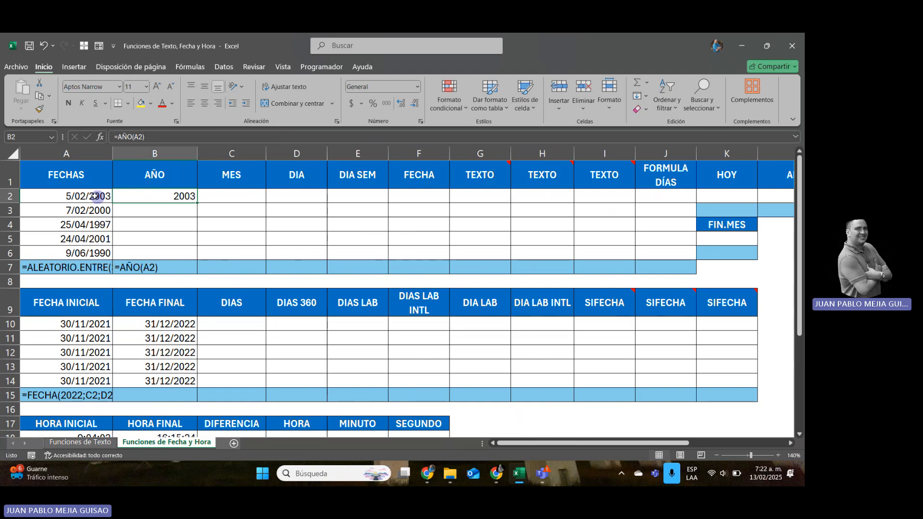
Replace the random date formulas in A2:A6 with their fixed values by pasting the range over itself as values.
drag(96, 196, 93, 248)
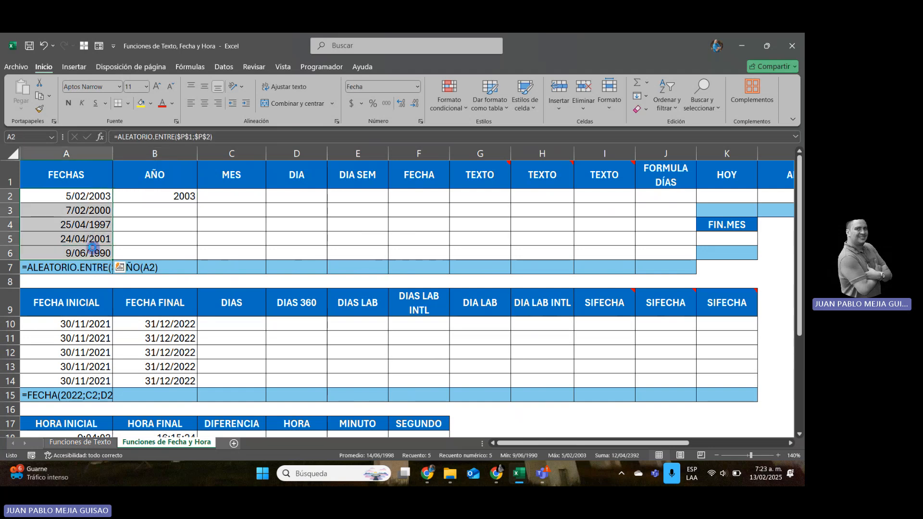
key(ctrl+c)
right_click(83, 229)
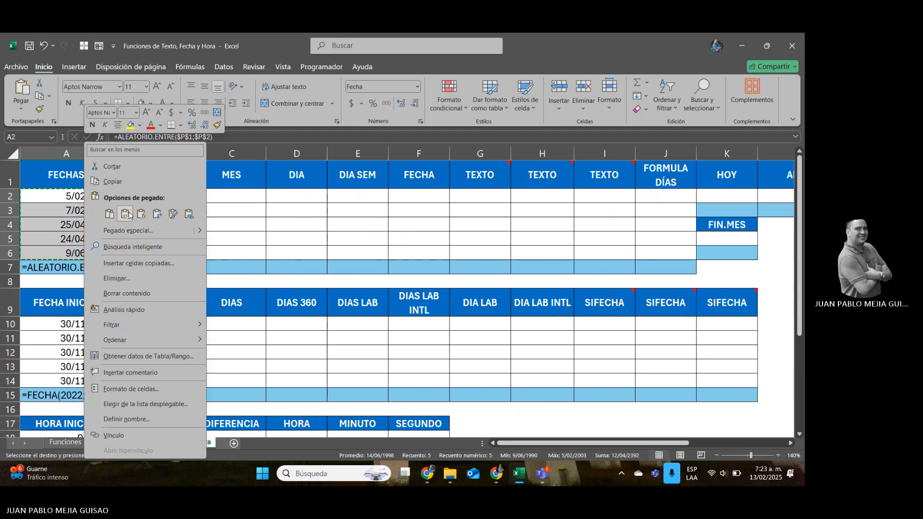
click(129, 215)
click(186, 222)
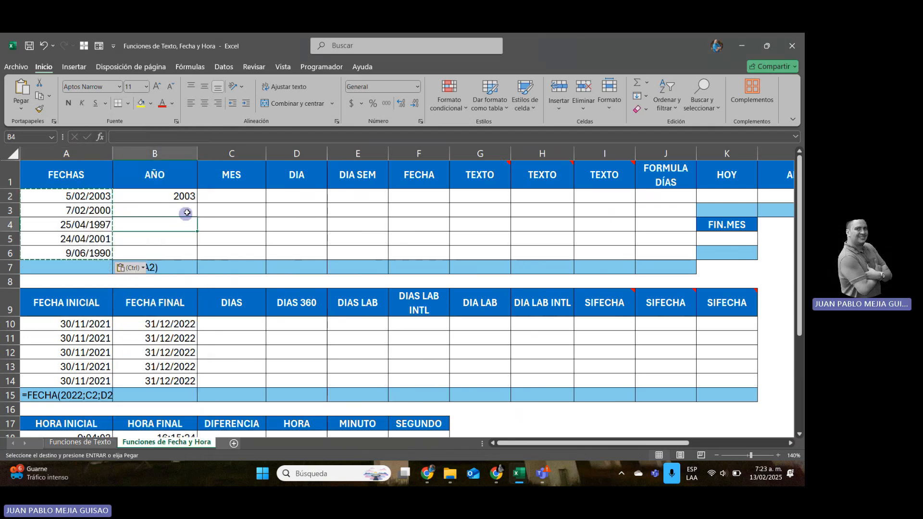
key(Escape)
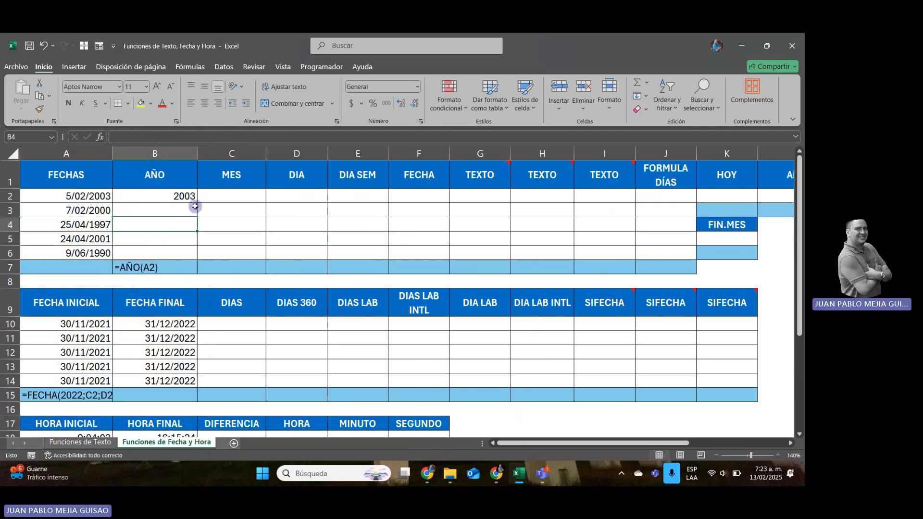
Try to extract the year in cell B2 with =DERECHA(A2;4) in place of the AÑO formula.
key(Up)
key(Up)
key(Left)
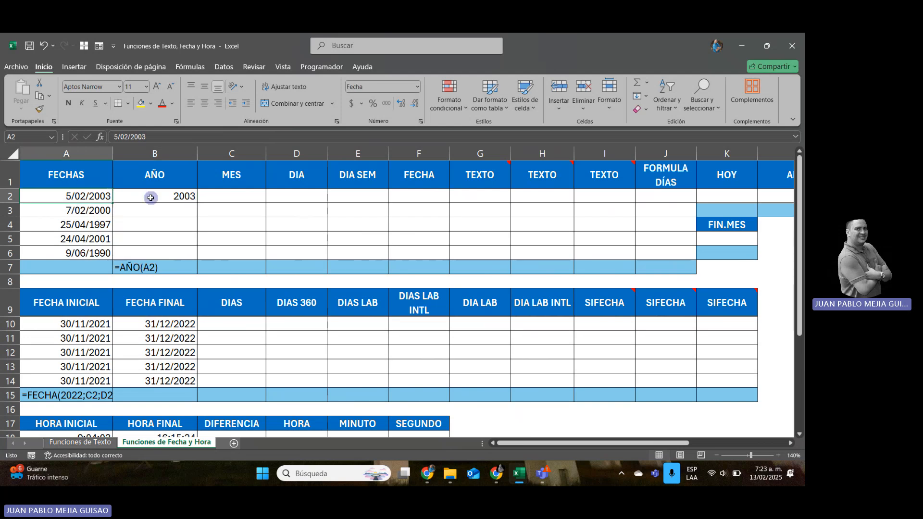
click(160, 199)
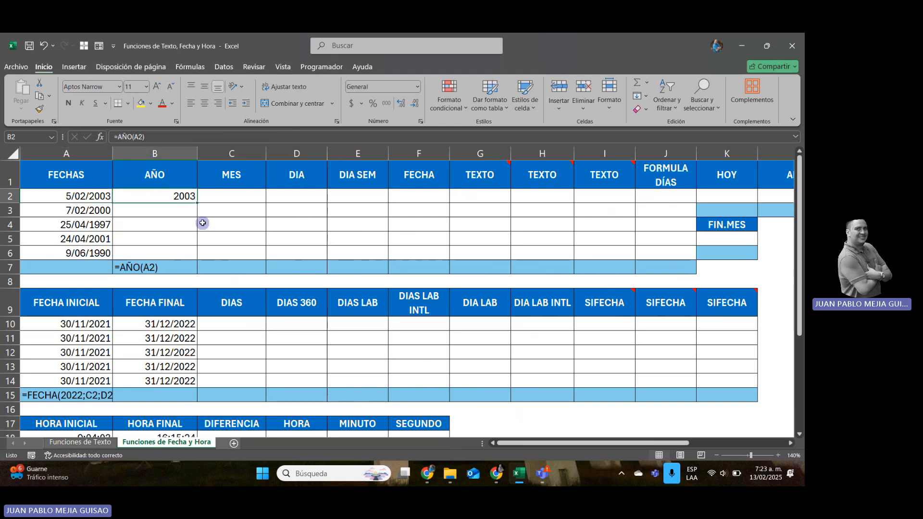
text(=)
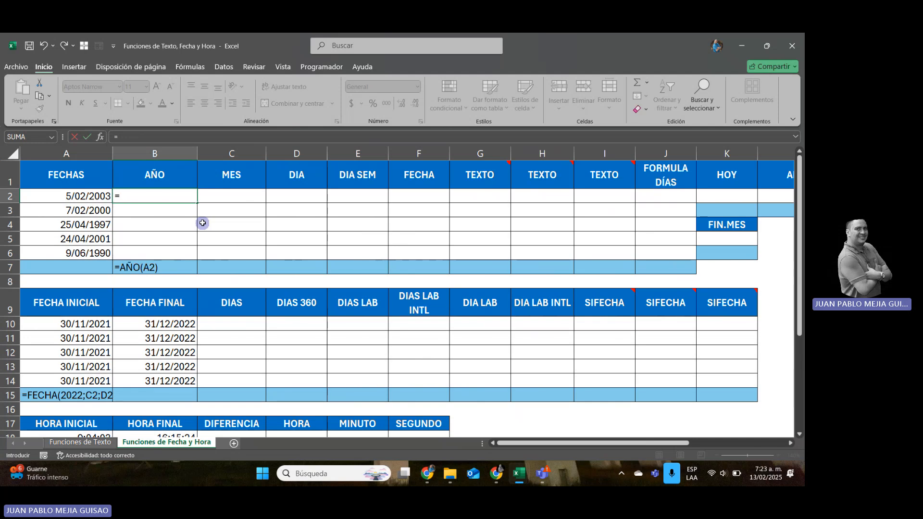
text(DERECHA)
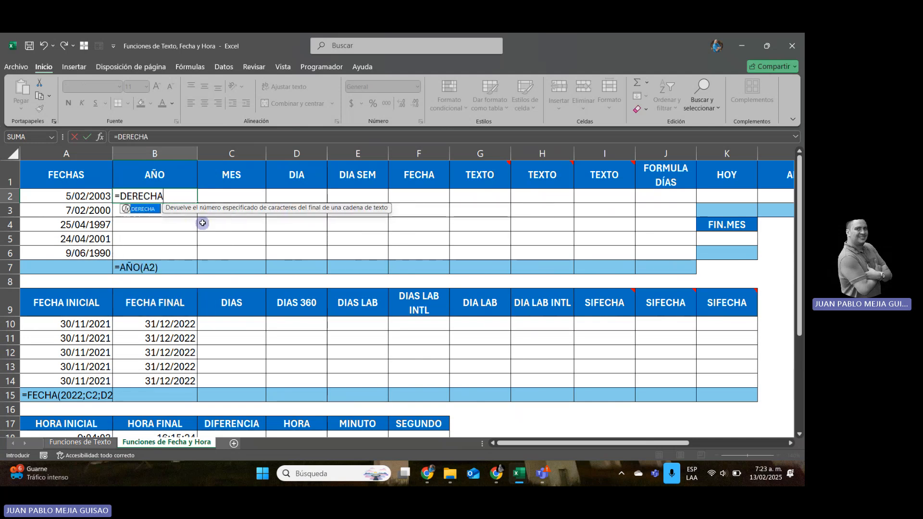
text(()
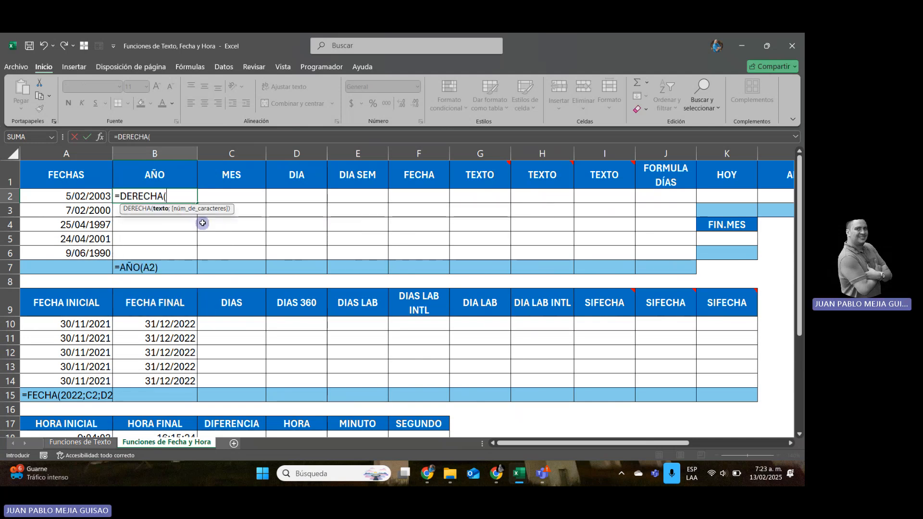
key(Left)
text(;4)
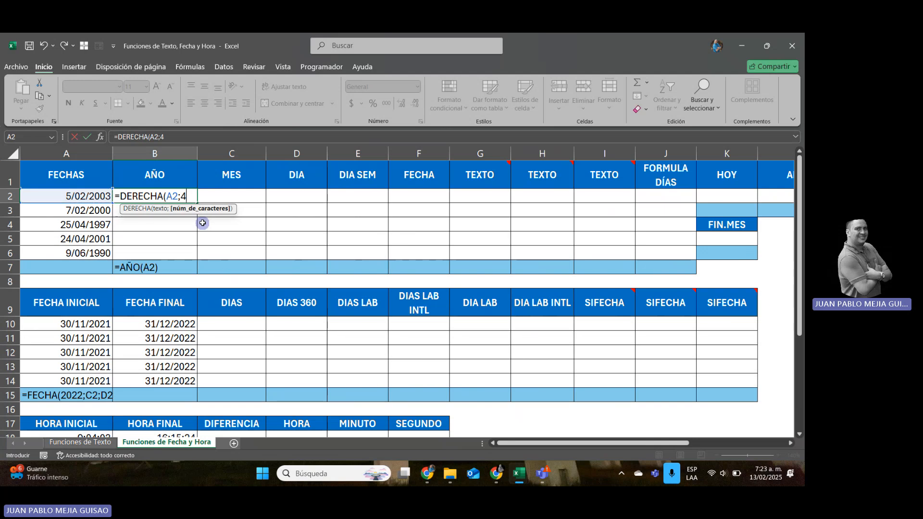
key(Return)
key(Up)
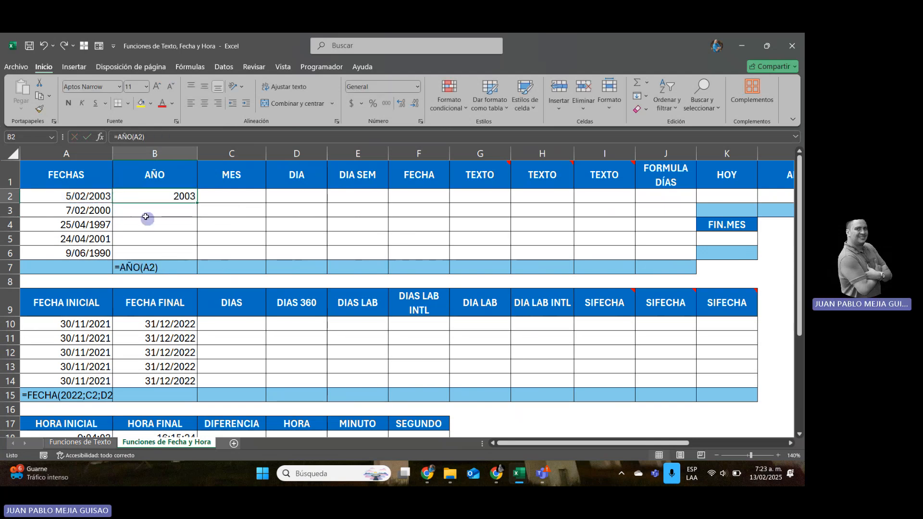
Switch the date in cell A2 to General number format to inspect its serial number, and undo the format change.
click(97, 196)
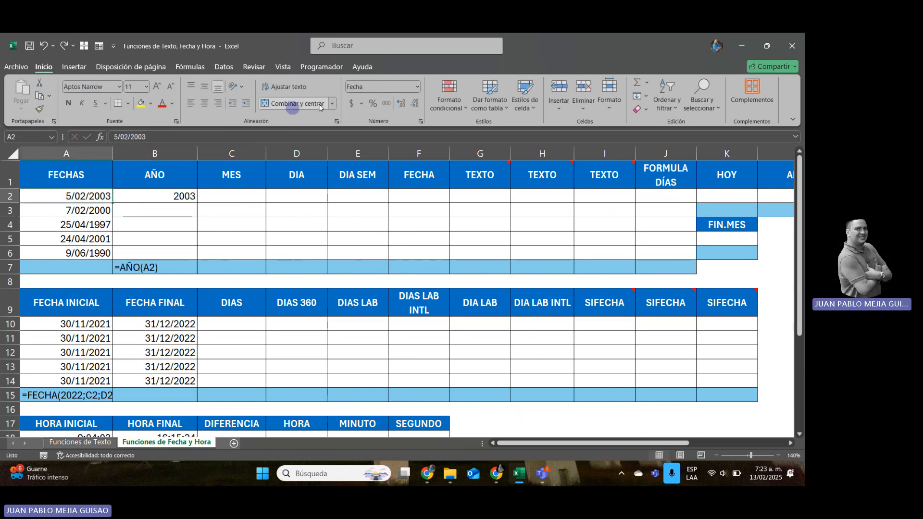
click(416, 87)
click(385, 106)
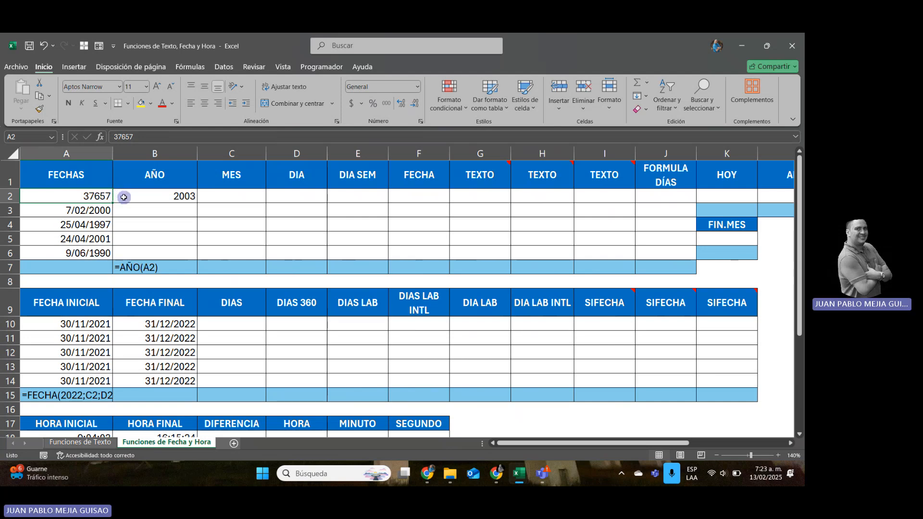
key(ctrl+z)
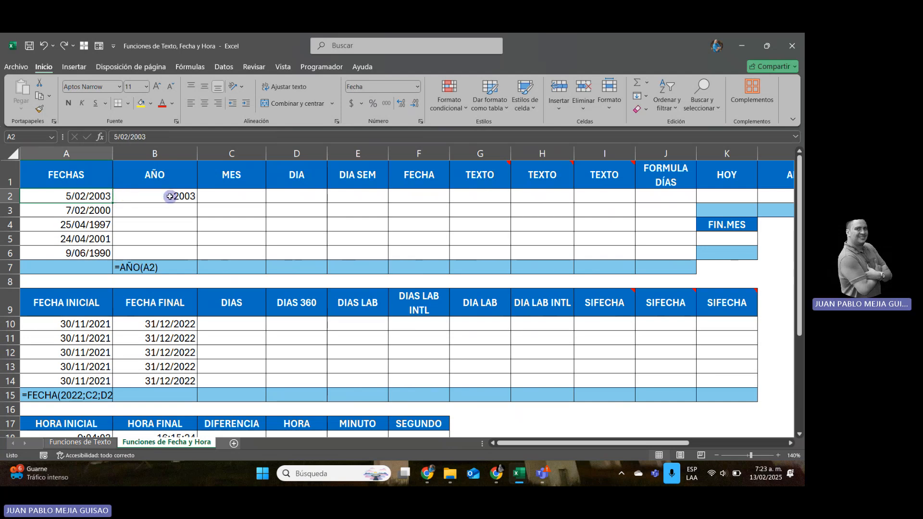
Fill the AÑO formula from cell B2 down through B6.
click(171, 196)
double_click(198, 203)
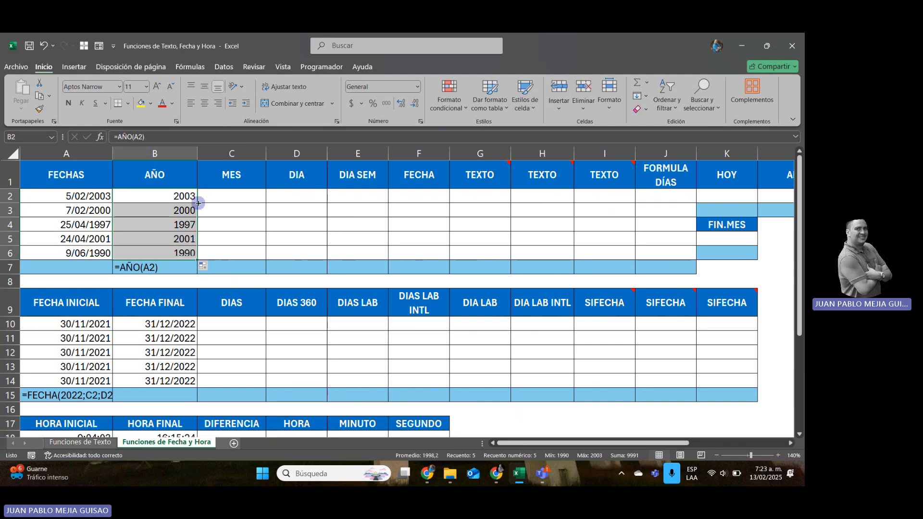
Enter =MES(A2) in cell C2 under MES and fill the formula down through C6.
click(233, 197)
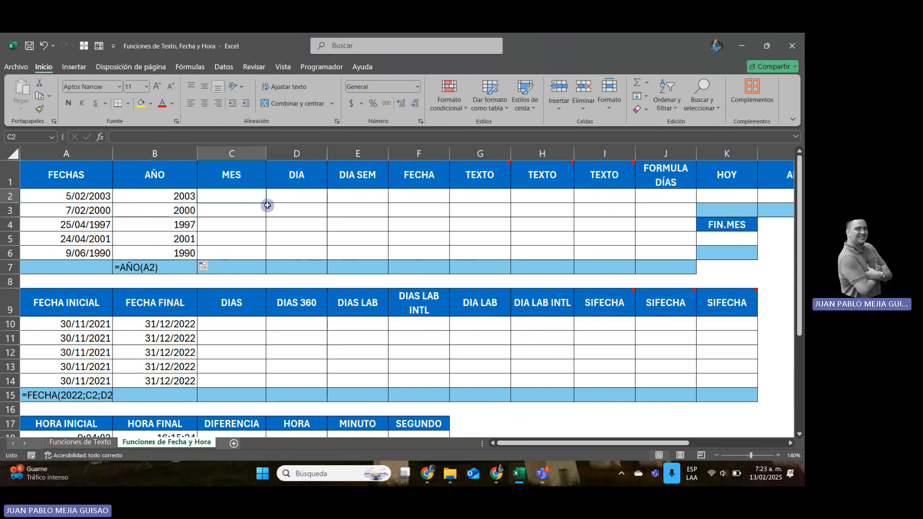
text(=MES()
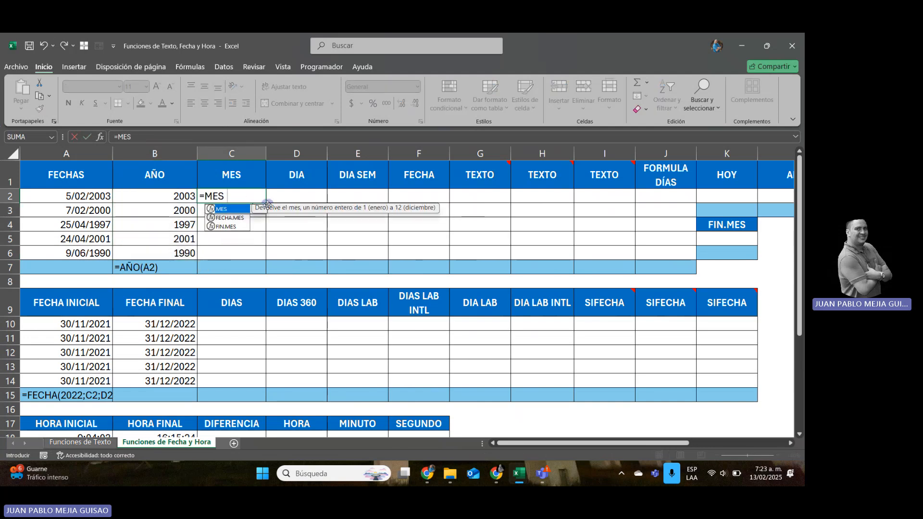
key(Left)
key(Left)
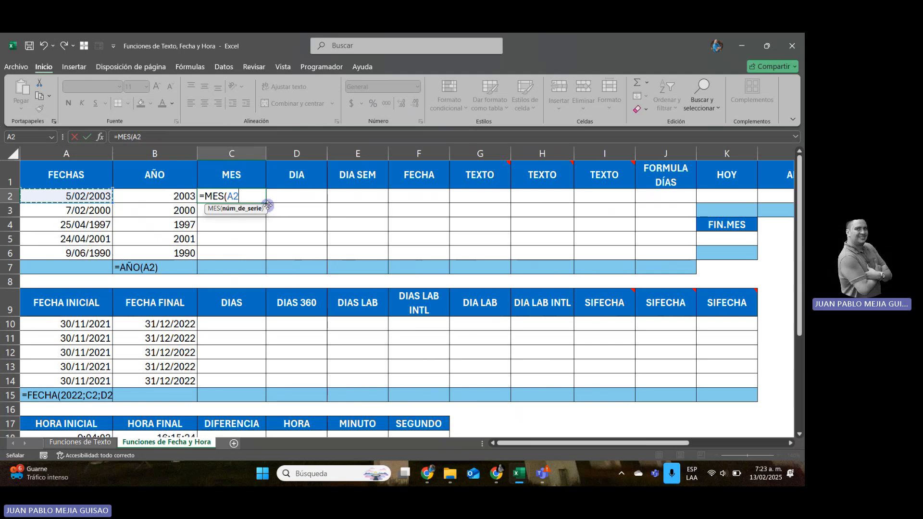
key(Return)
click(262, 197)
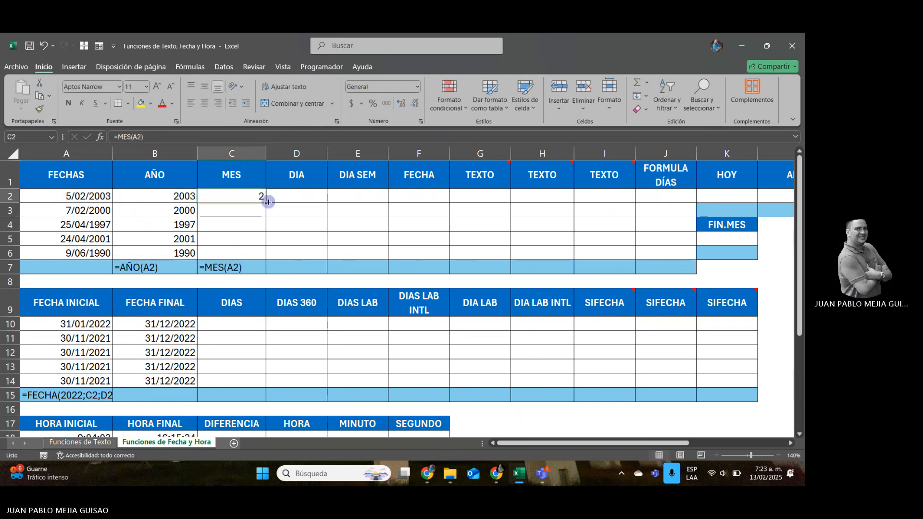
double_click(267, 202)
Enter =DIA(A2) in cell D2 under DIA to extract the day of the first date.
click(308, 198)
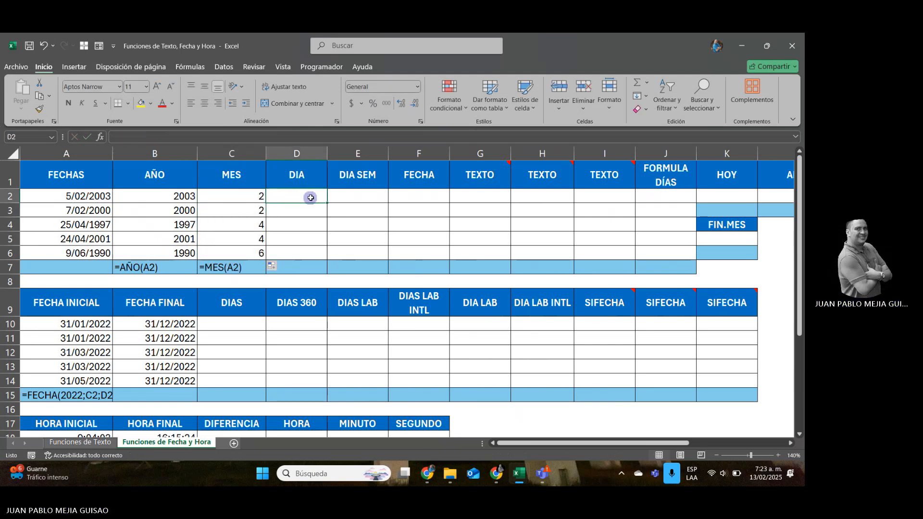
text(=DIA()
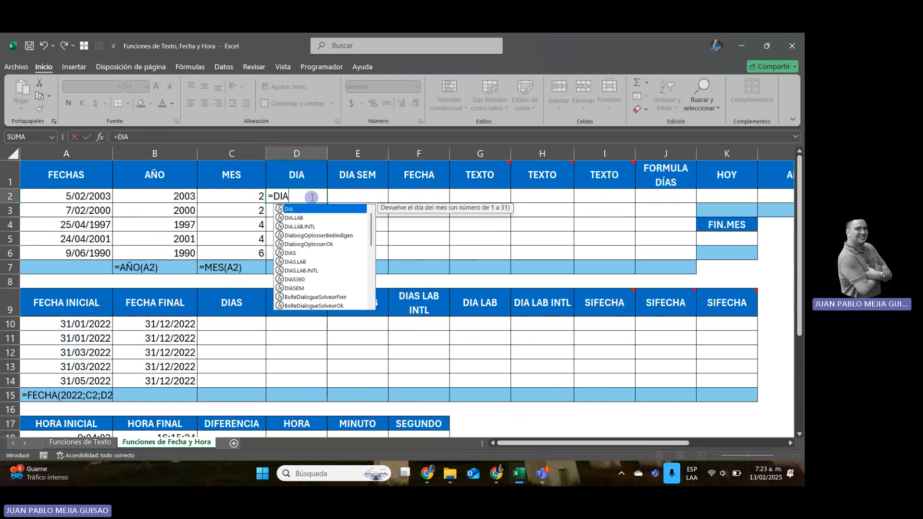
key(Left)
key(Left)
key(Left)
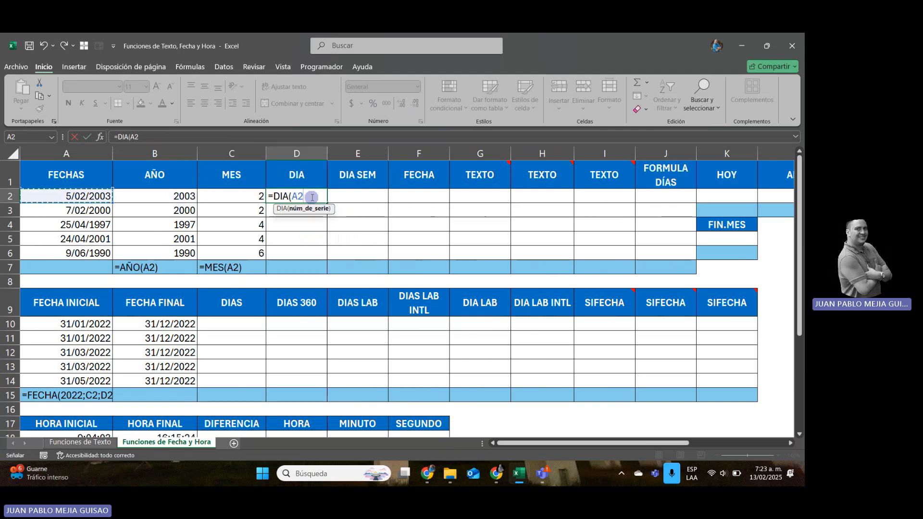
key(Return)
Copy the DIA formula from cell D2 down through D6.
click(311, 197)
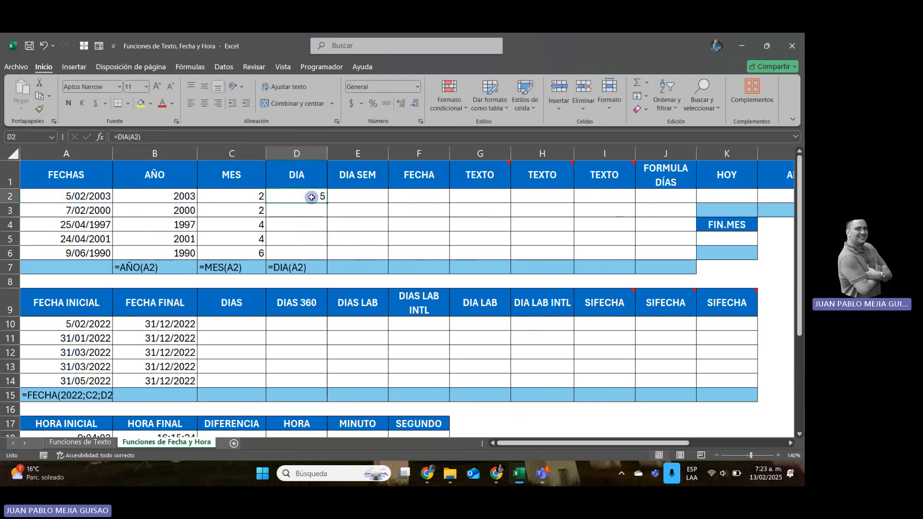
key(ctrl+c)
key(shift+Down)
key(shift+Down)
key(shift+Down)
key(shift+Down)
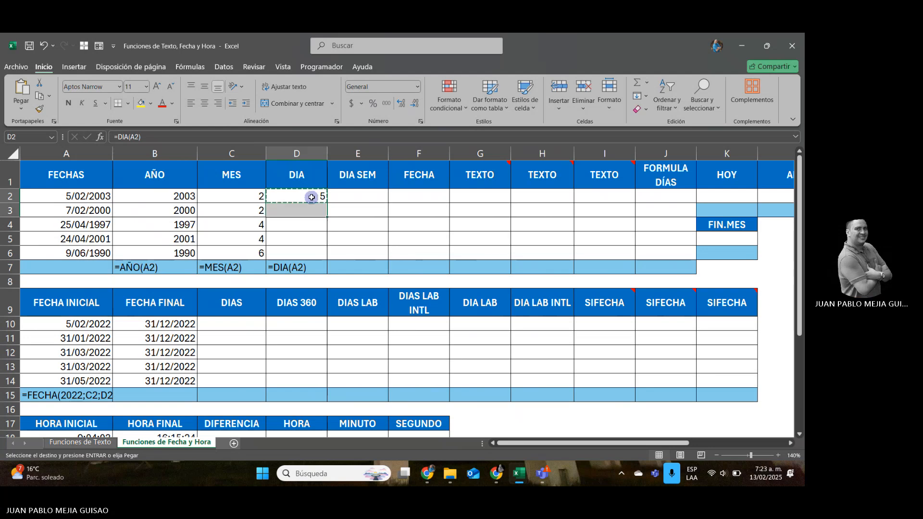
key(Return)
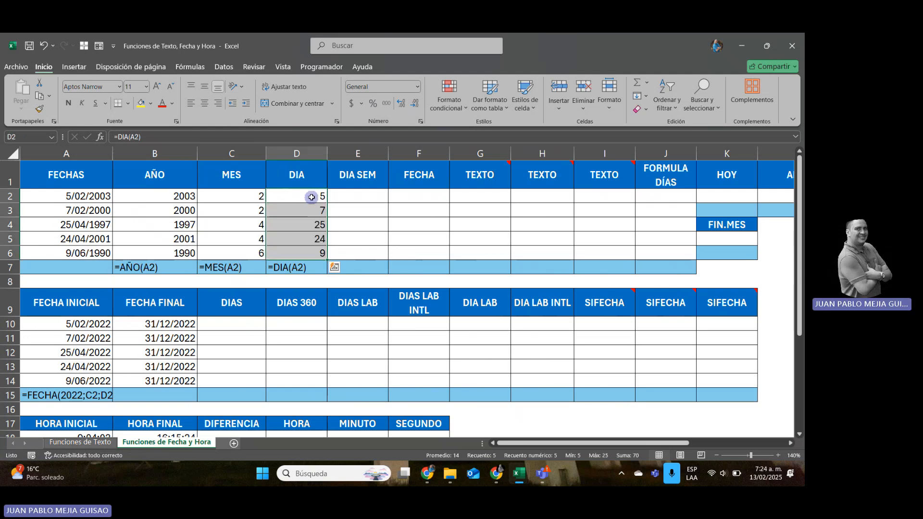
Start a DIASEM formula in cell E2 under DIA SEM, up to its opening parenthesis.
key(Right)
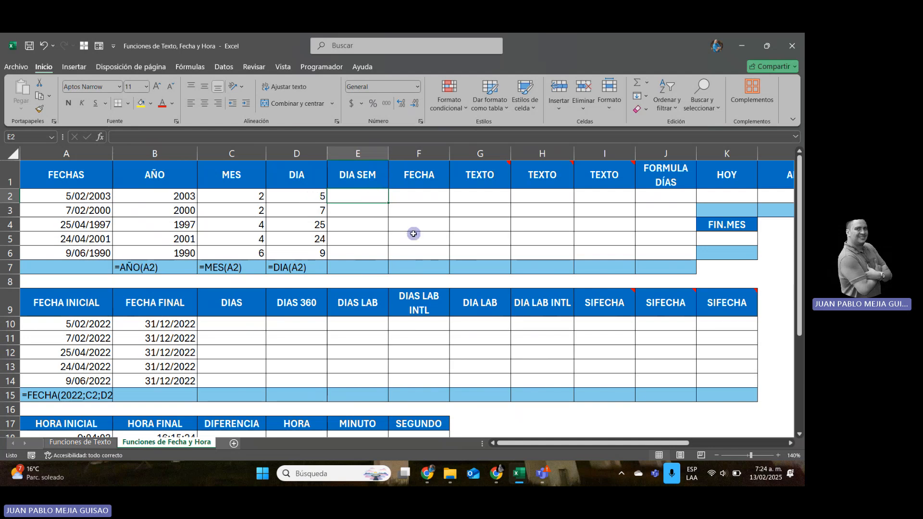
text(=DIASE)
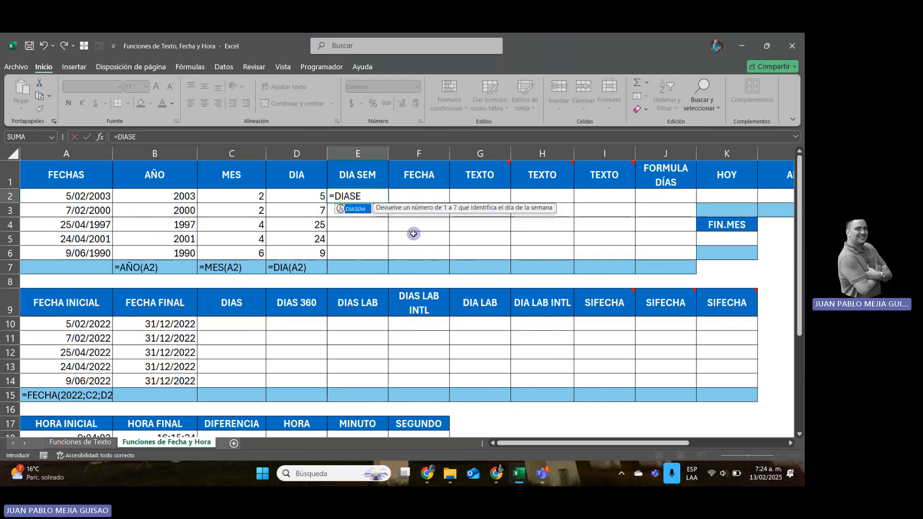
text(M()
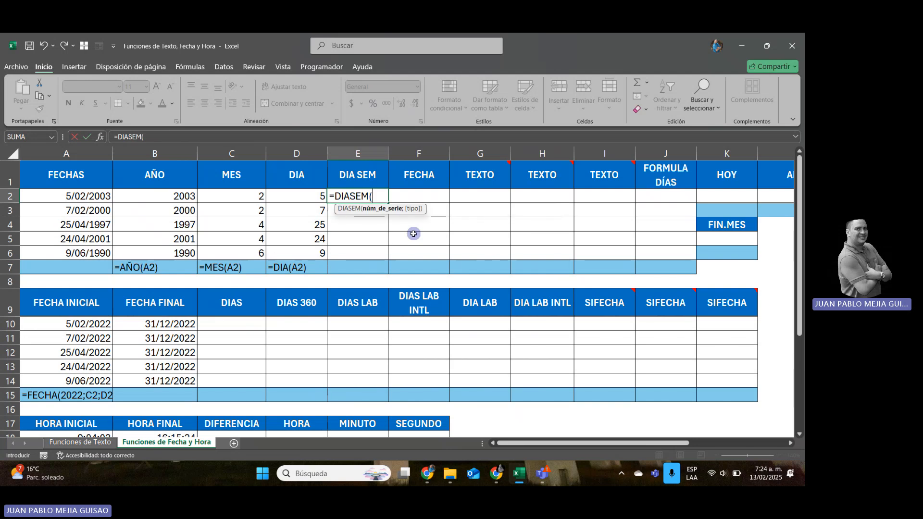
key(BackSpace)
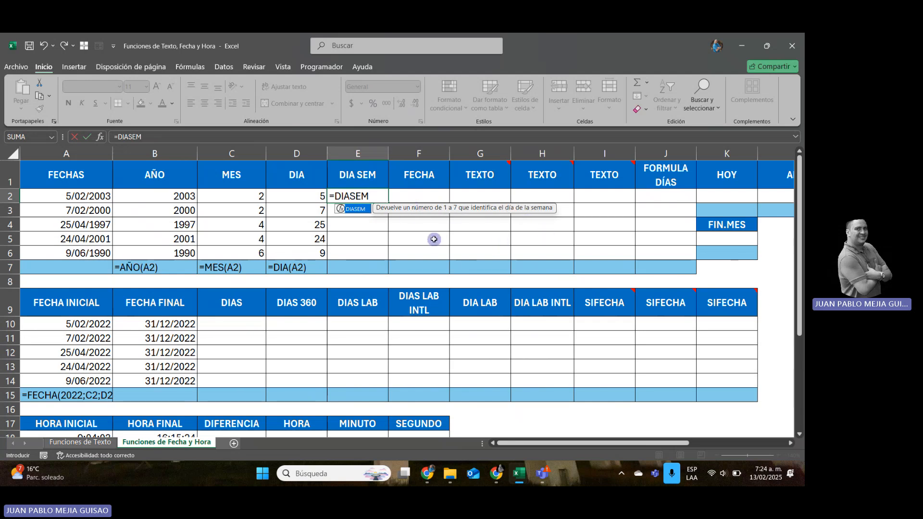
text(()
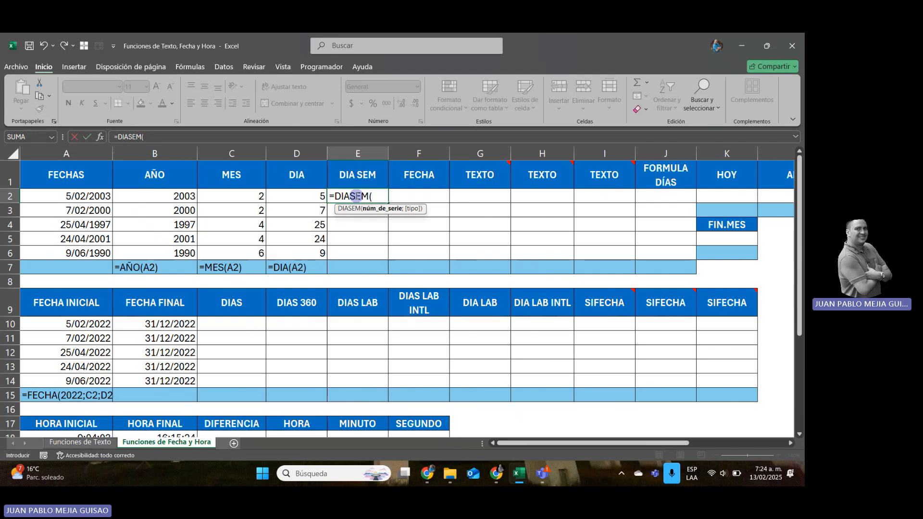
Consult the help article for the DIASEM function, reviewing its arguments and the table of Tipo options, and close it.
click(356, 197)
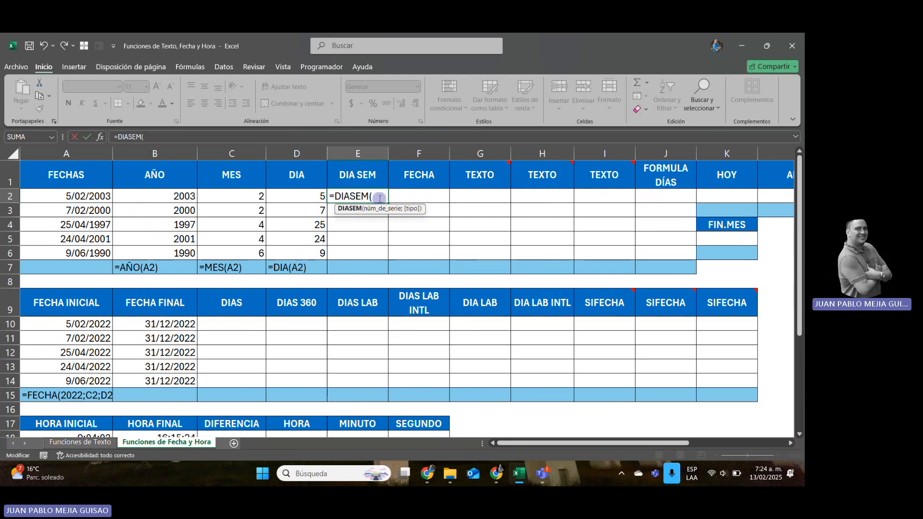
key(F1)
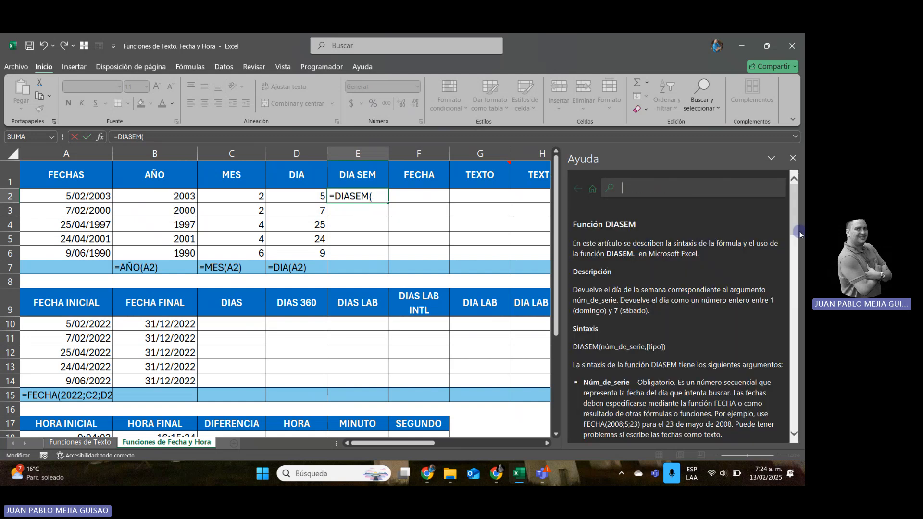
scroll(800, 234, down, 3)
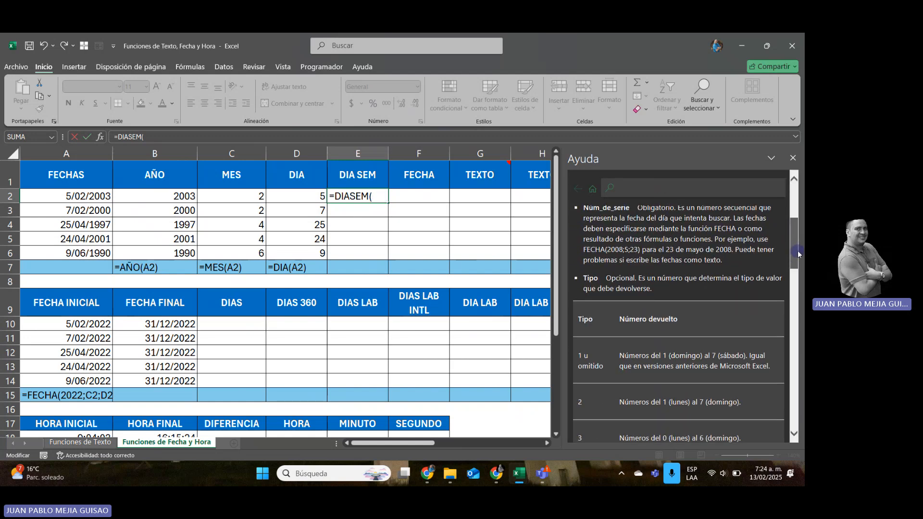
mouse_move(797, 253)
mouse_down()
mouse_move(800, 231)
mouse_move(800, 259)
mouse_up()
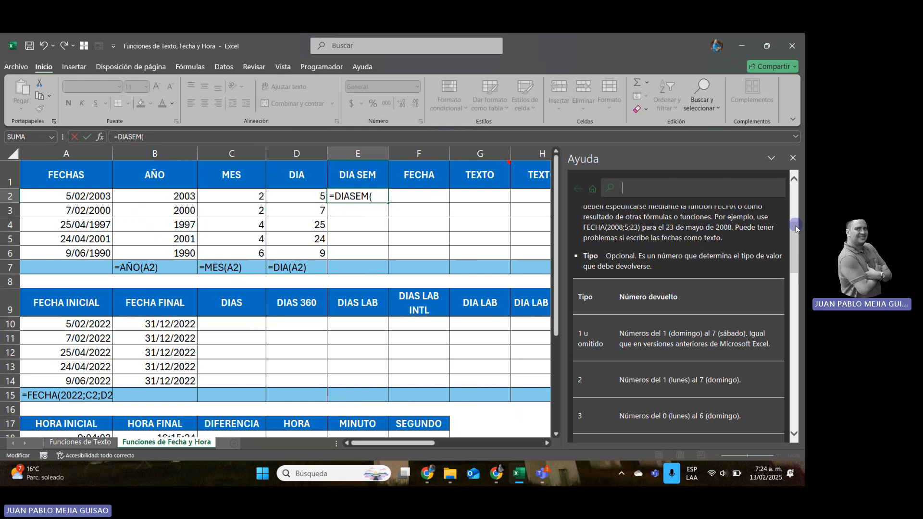
scroll(796, 240, down, 2)
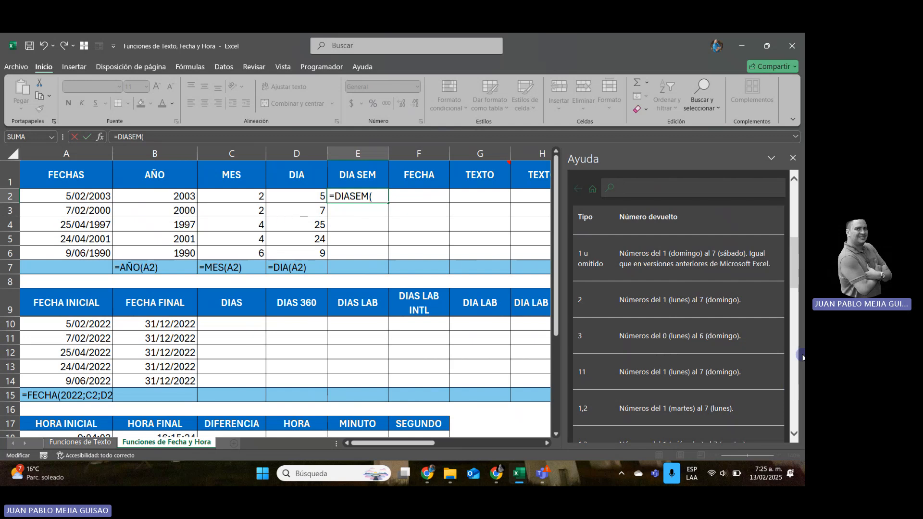
drag(792, 272, 803, 243)
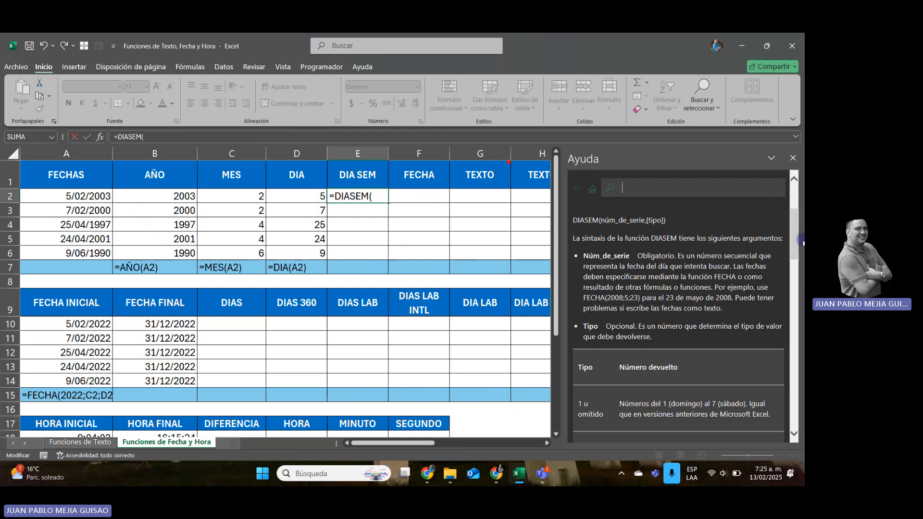
click(795, 159)
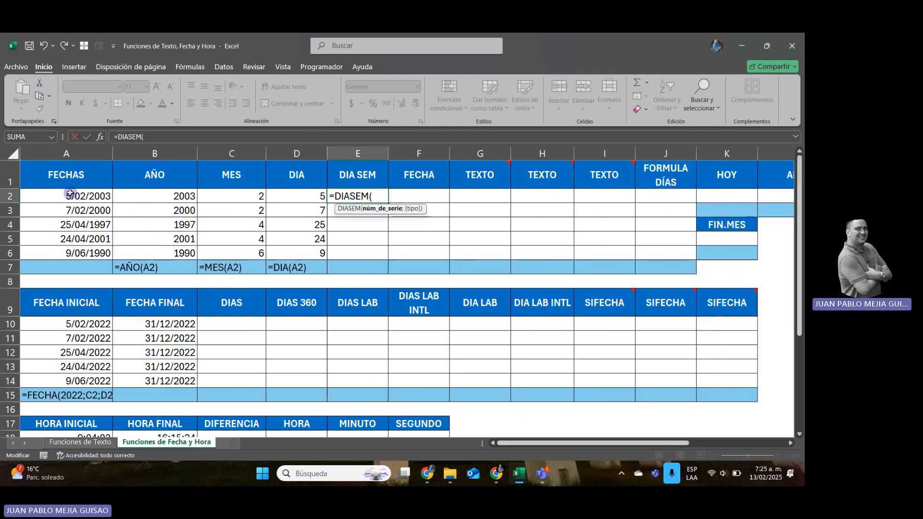
Complete the formula in cell E2 as =DIASEM(A2) and fill it down through E6.
click(72, 194)
text())
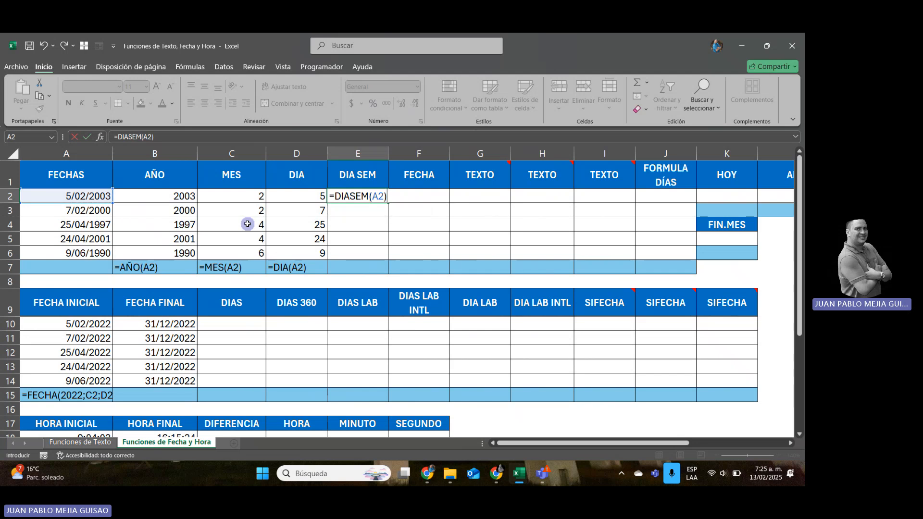
key(Return)
key(Up)
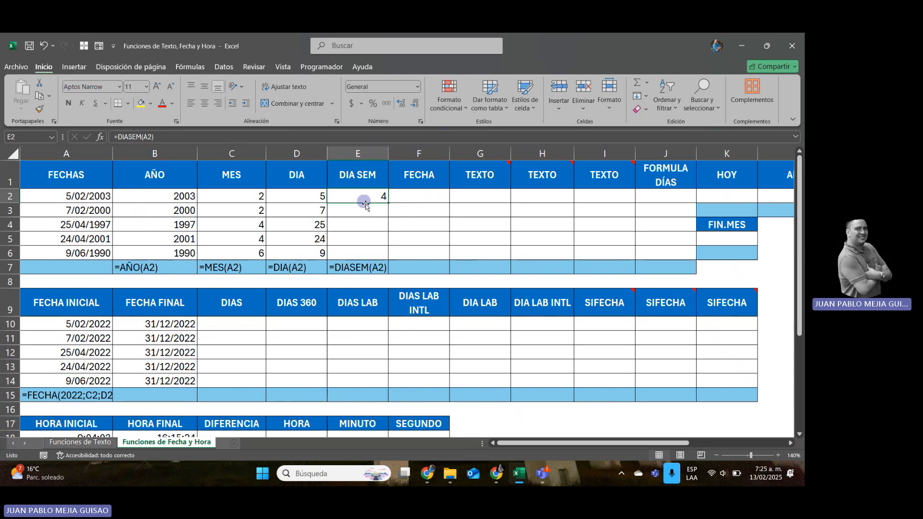
drag(390, 204, 393, 257)
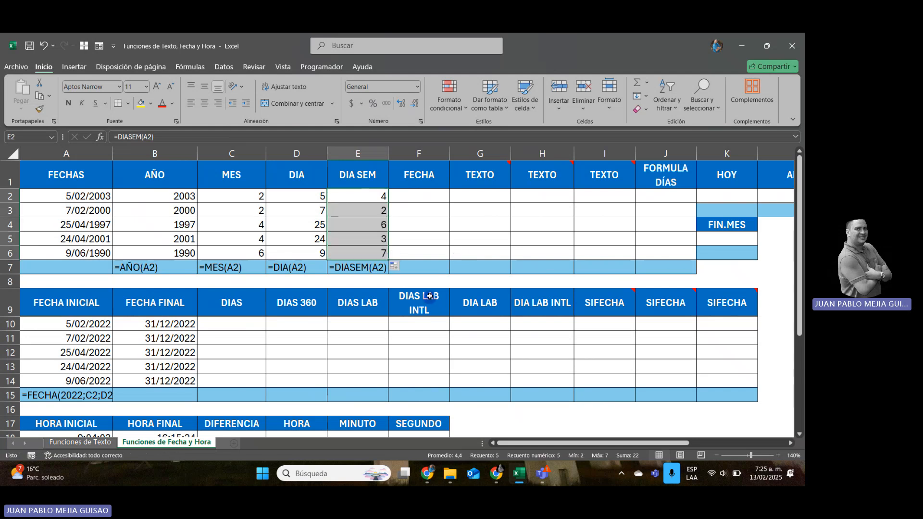
click(429, 196)
click(367, 196)
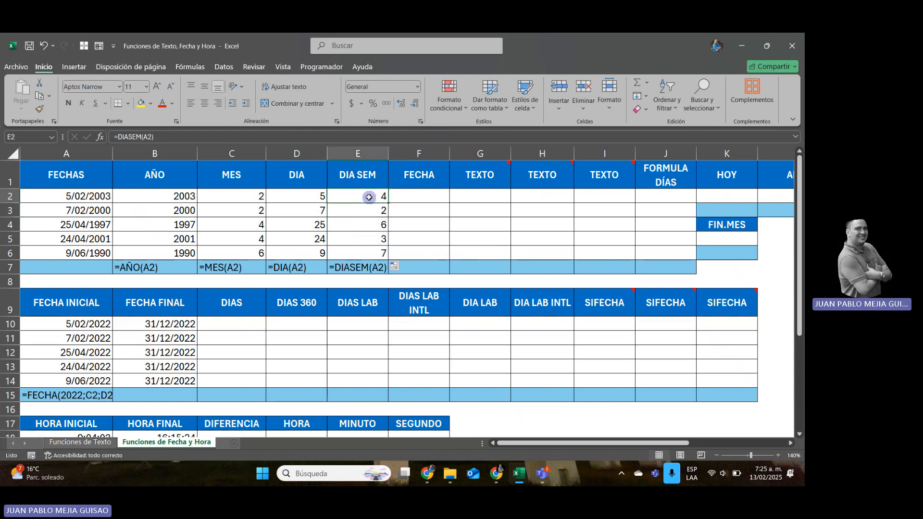
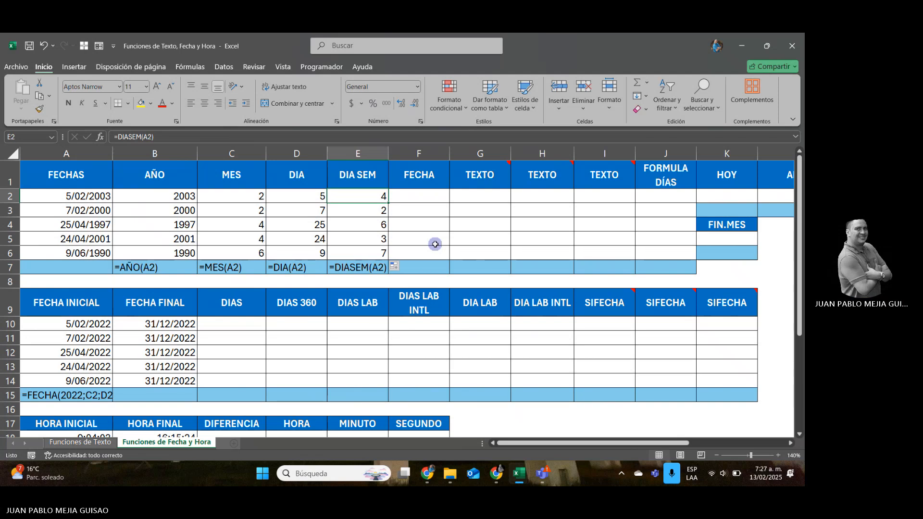
Enter =FECHA(B2;C2;D2) in cell F2 under FECHA and fill it down through F6.
key(Right)
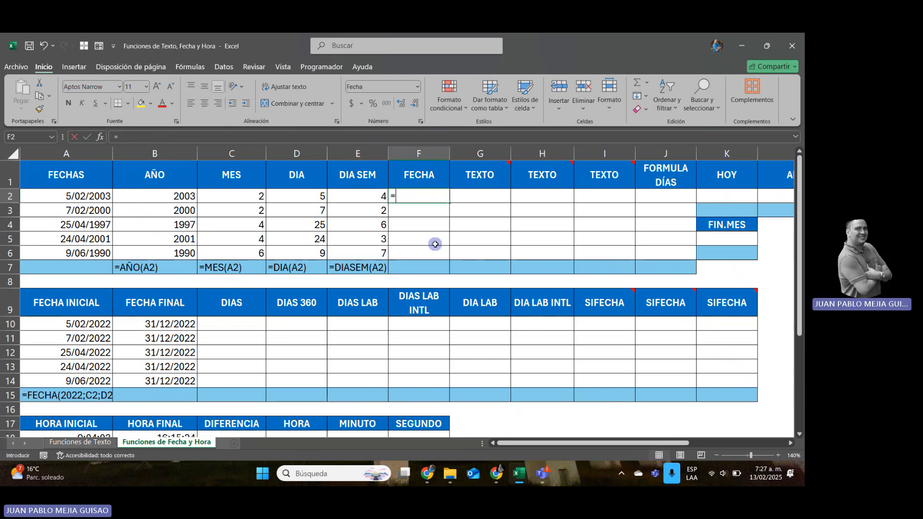
text(=FEC)
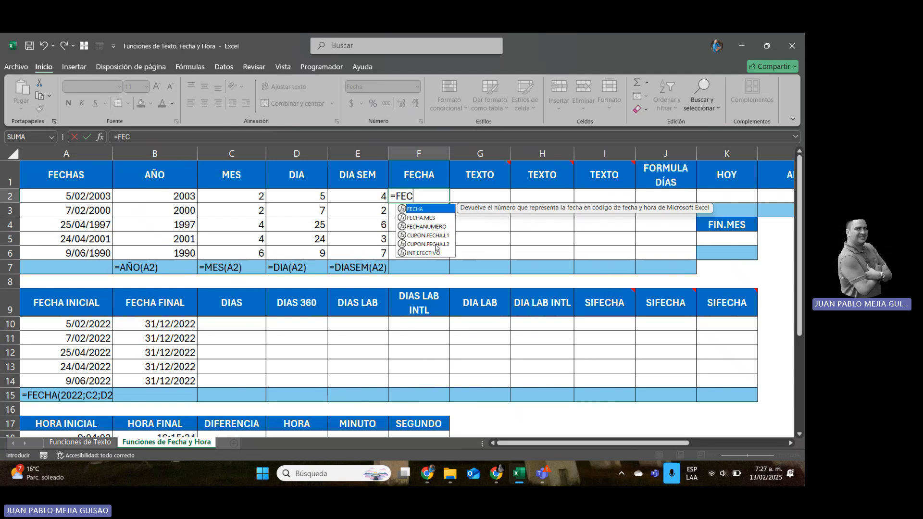
text(HA()
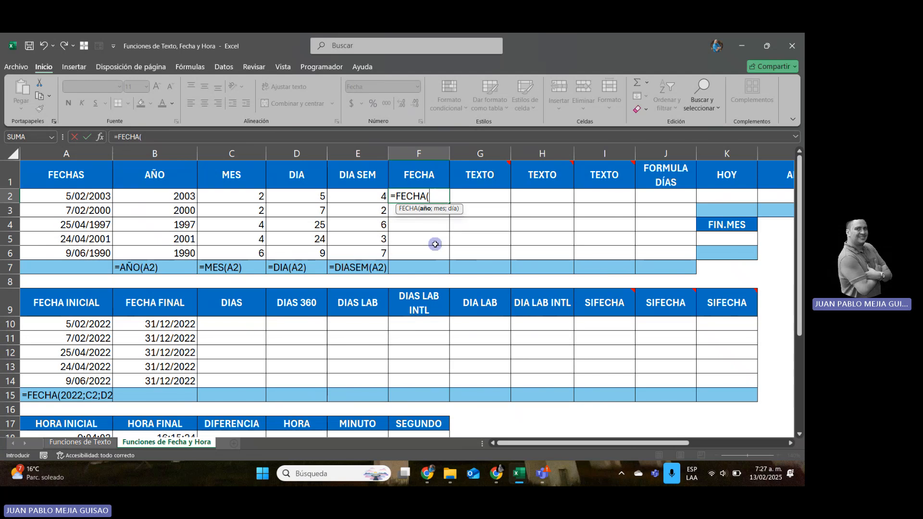
key(Left)
key(Left)
key(Left)
key(Left)
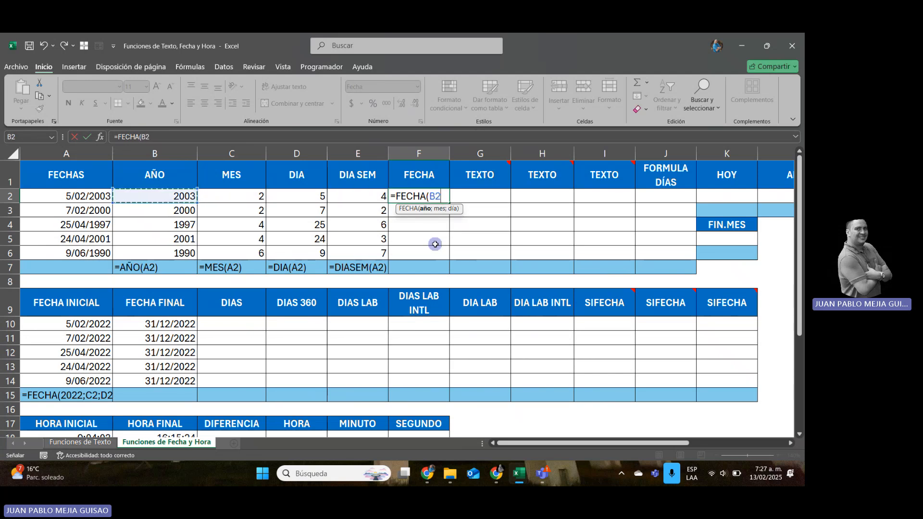
text(;)
key(Left)
key(Left)
key(Left)
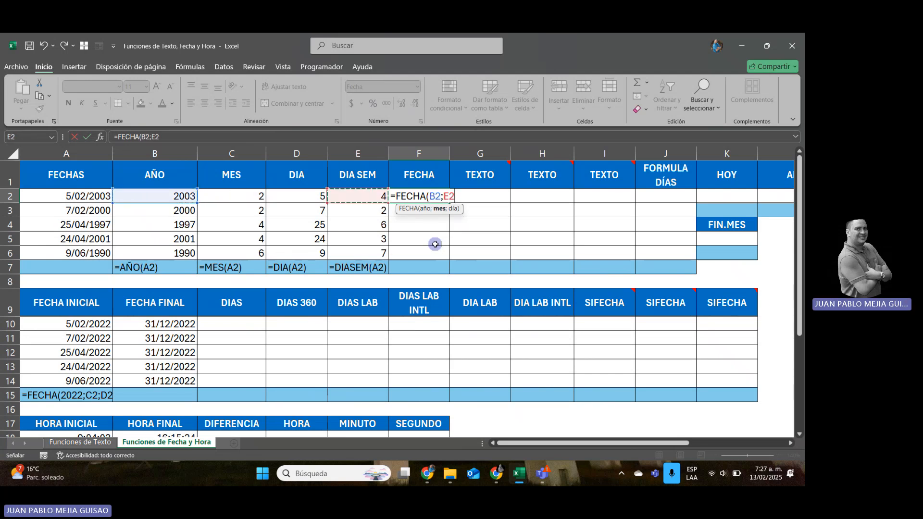
text(;)
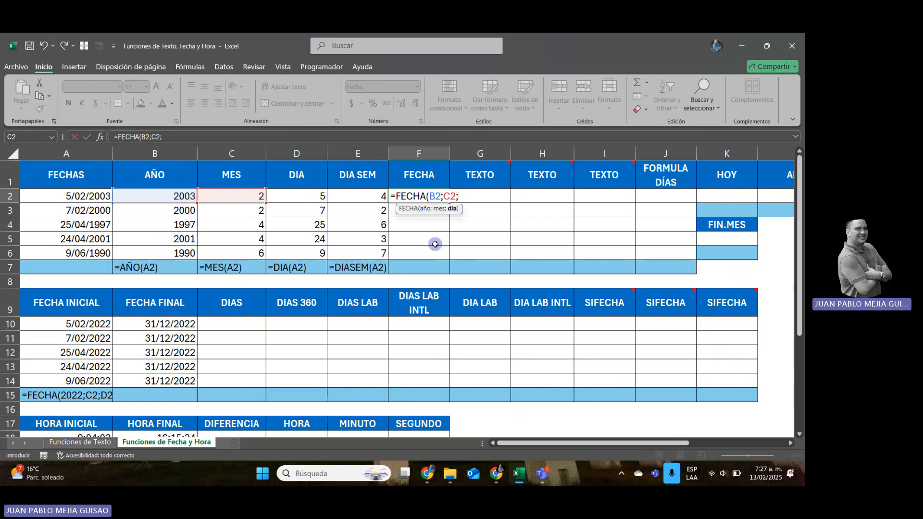
key(Left)
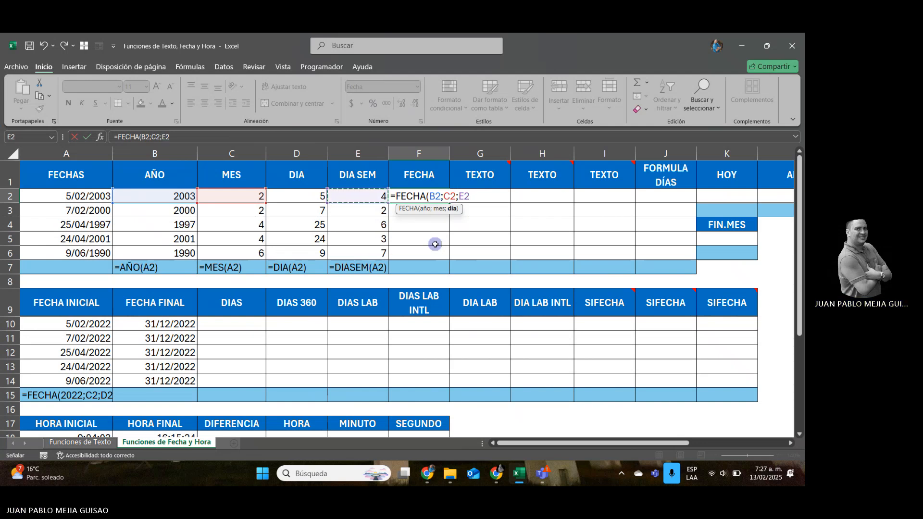
key(Left)
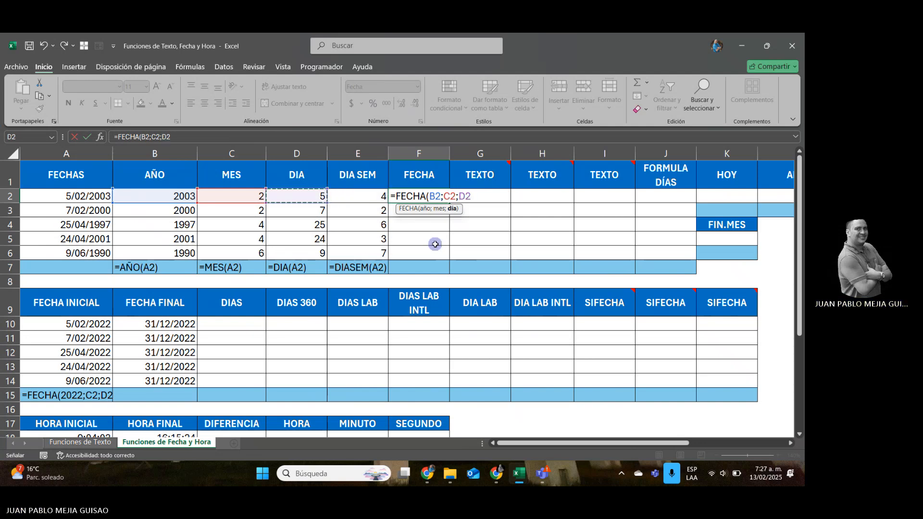
key(Return)
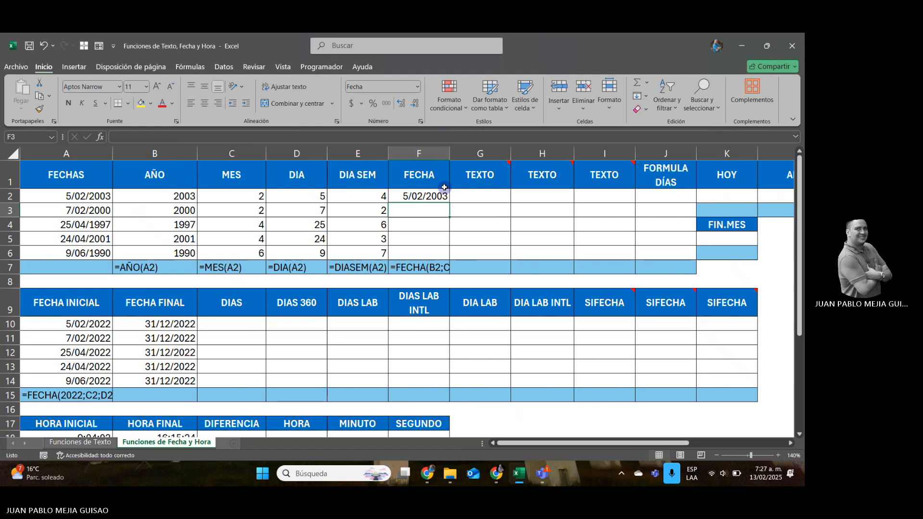
click(445, 195)
drag(449, 205, 449, 258)
Enter =TEXTO(A2;"D") in cell G2, following the first TEXTO header's comment, and fill it down through G6.
click(480, 197)
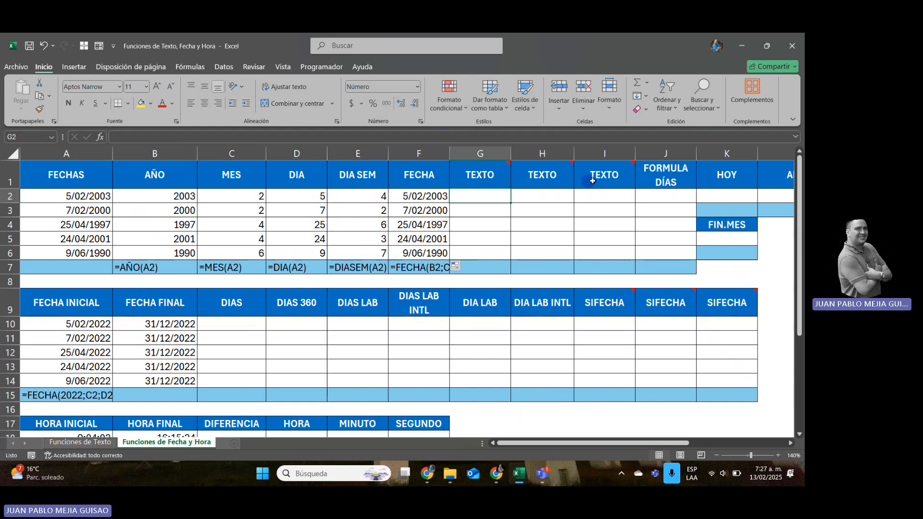
mouse_move(474, 172)
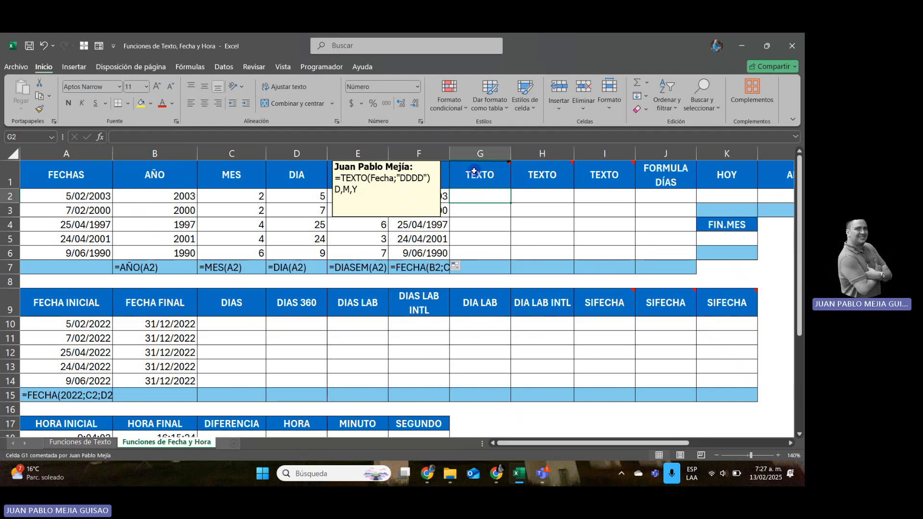
text(=)
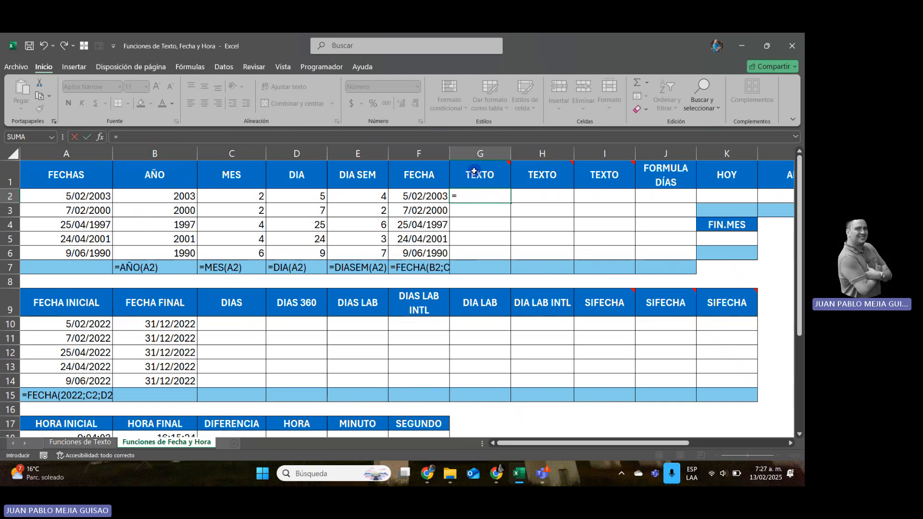
text(TEC)
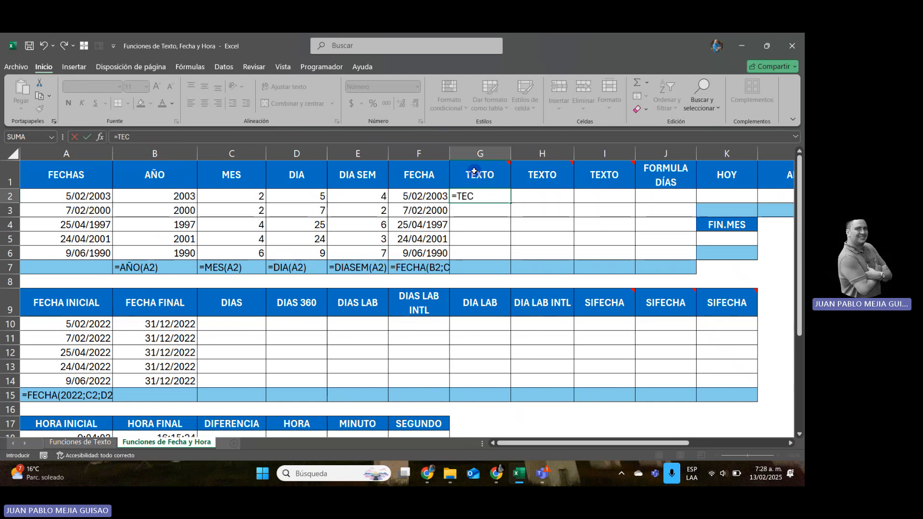
key(BackSpace)
text(XTO)
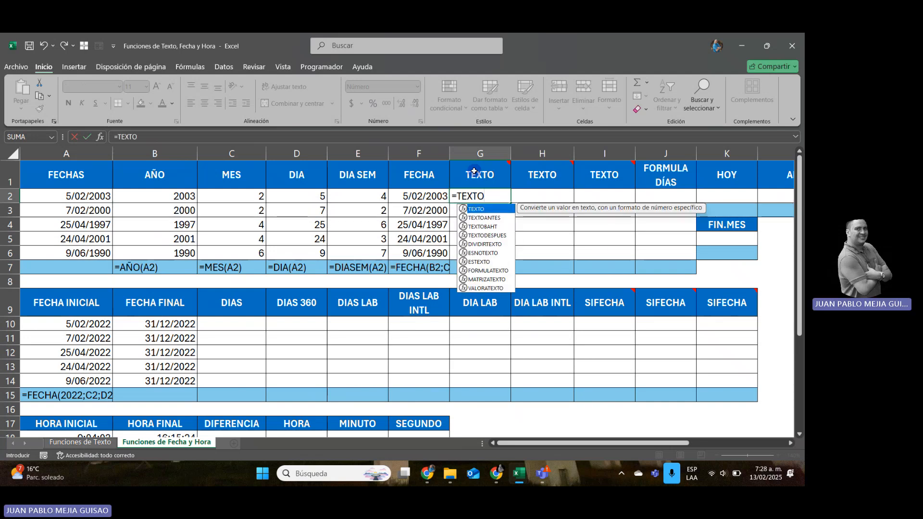
text(()
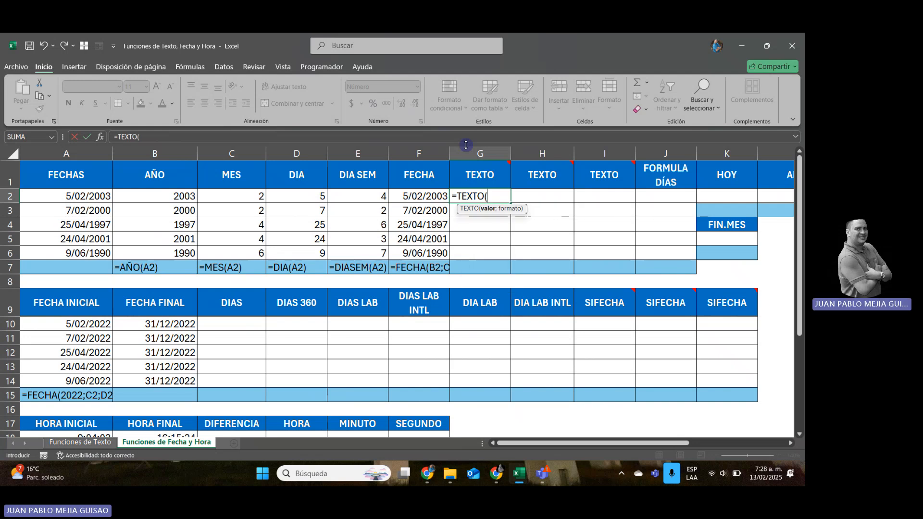
click(105, 201)
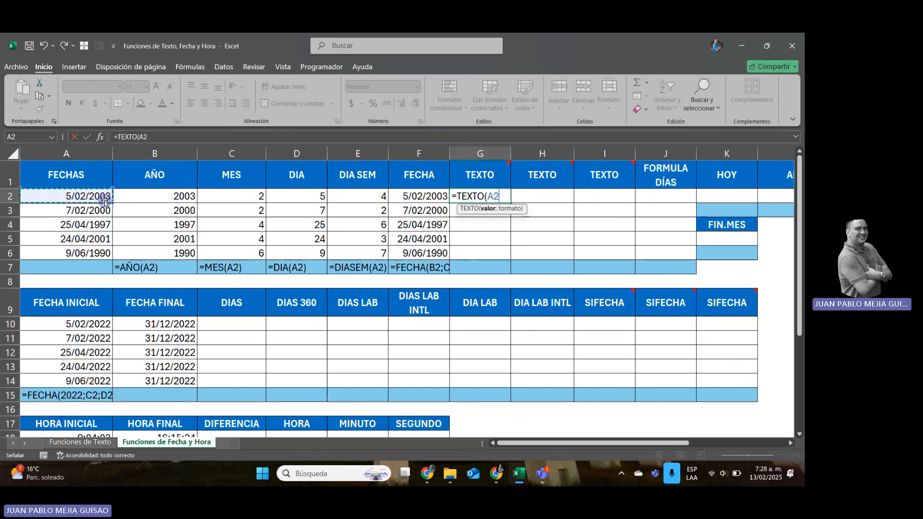
text(;)
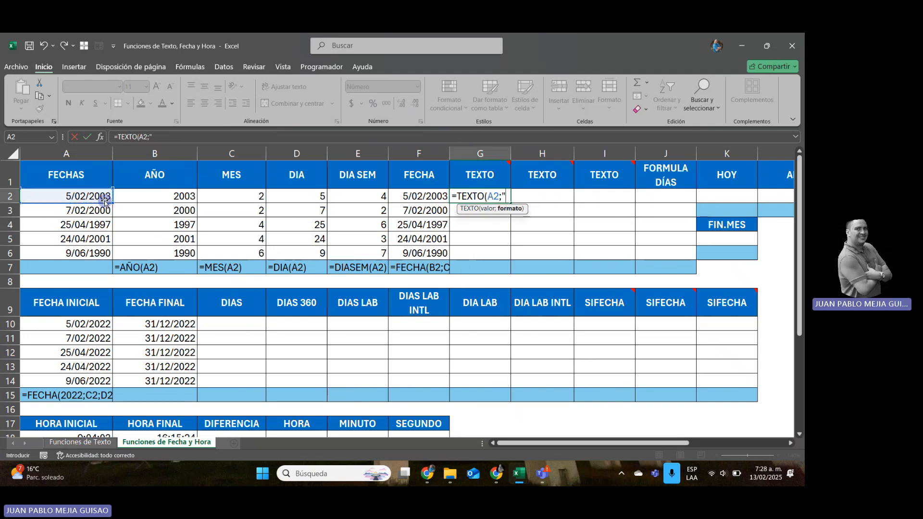
text("D"))
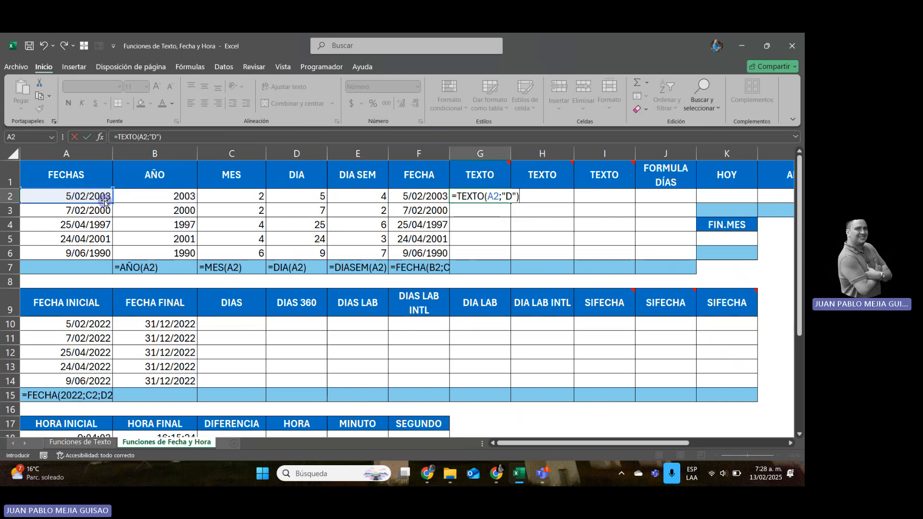
key(Return)
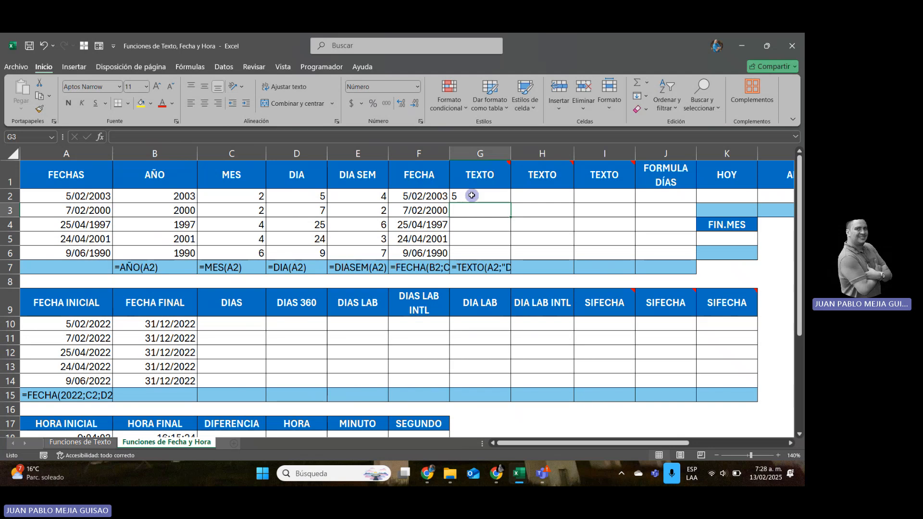
click(471, 195)
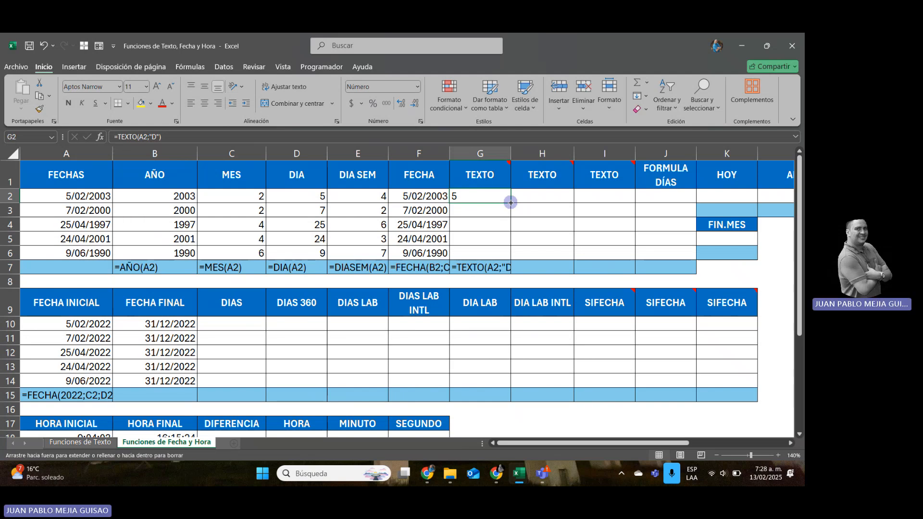
drag(511, 203, 511, 260)
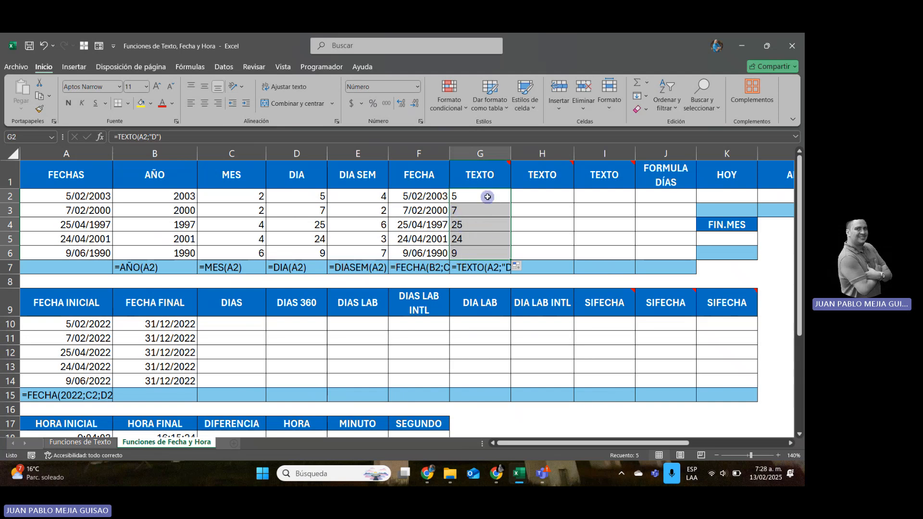
Change the format code of the TEXTO formula in cell G2 to "DD".
click(484, 195)
click(157, 137)
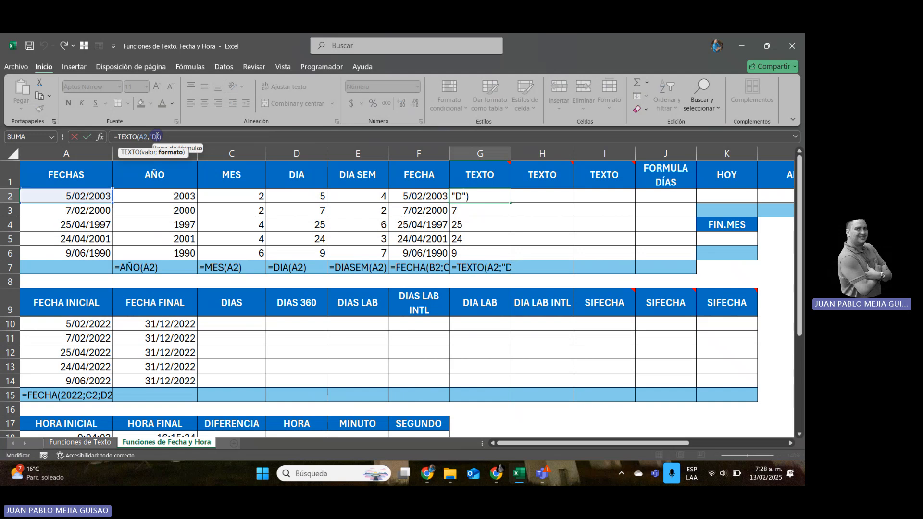
text(d)
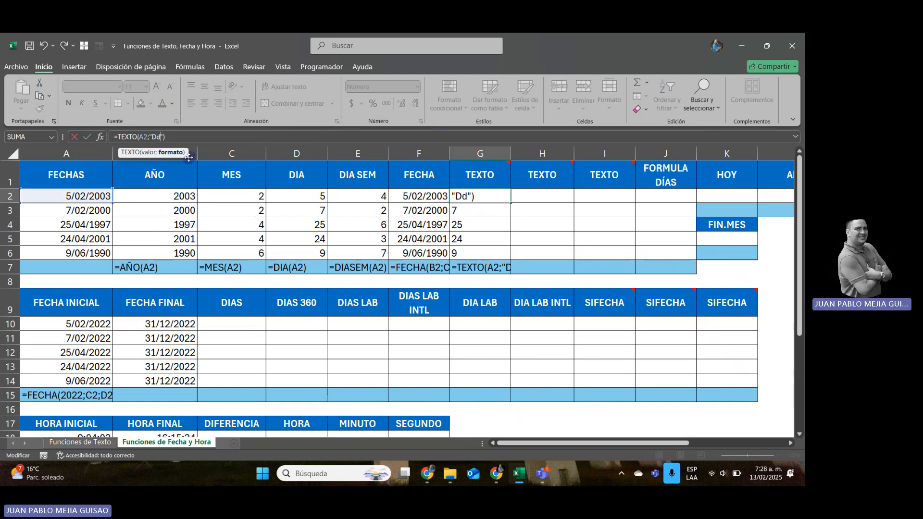
key(Return)
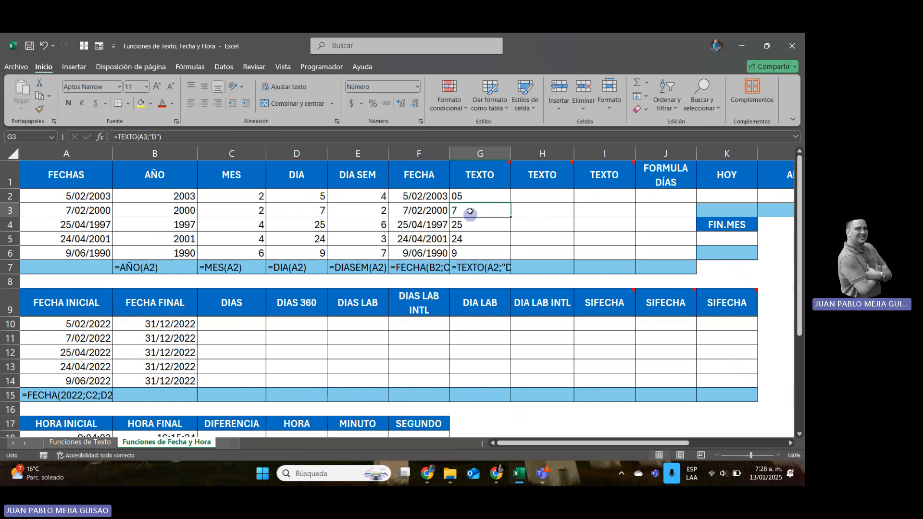
Try wrapping the formula in G2 with VALOR as =VALOR(TEXTO(A2;"DD")), and undo that change.
click(466, 196)
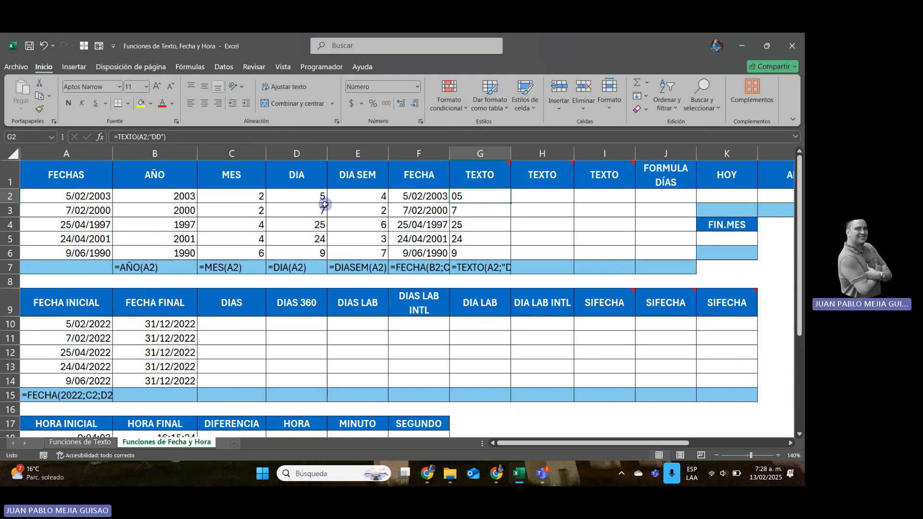
click(116, 137)
text(VALOR)
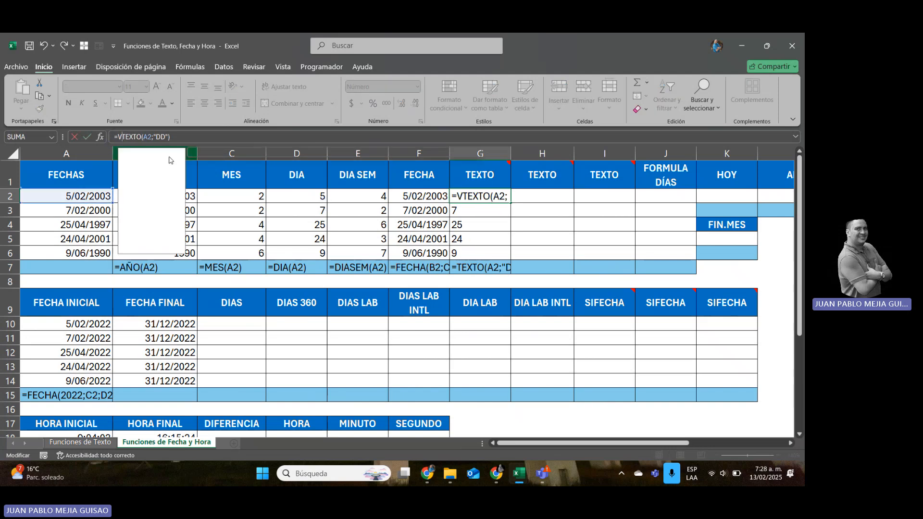
text(()
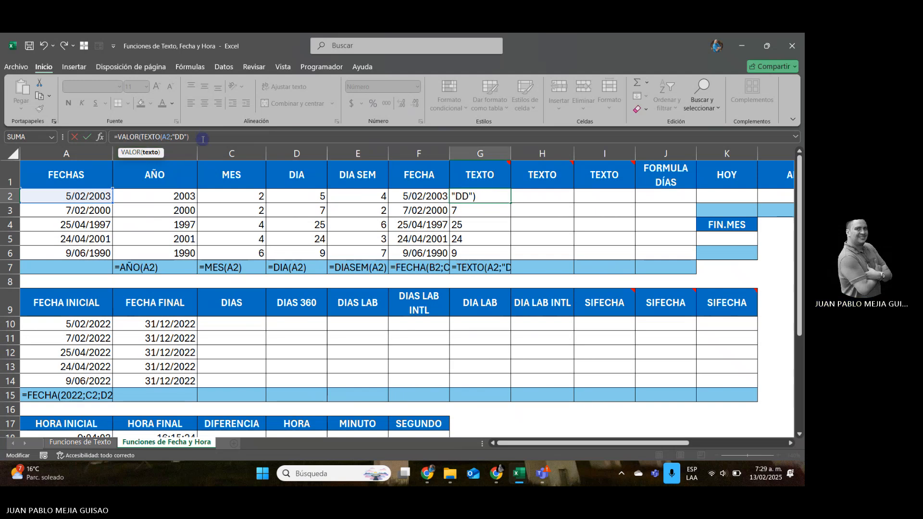
key(Return)
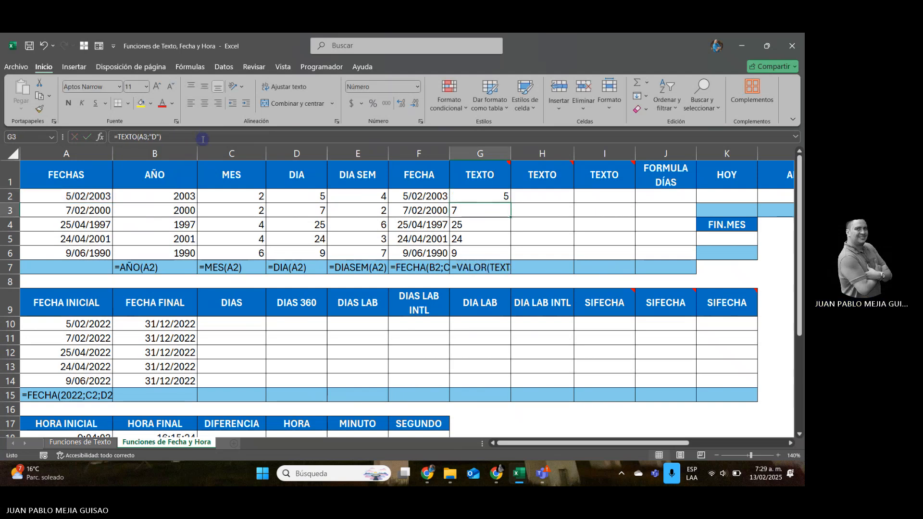
key(Up)
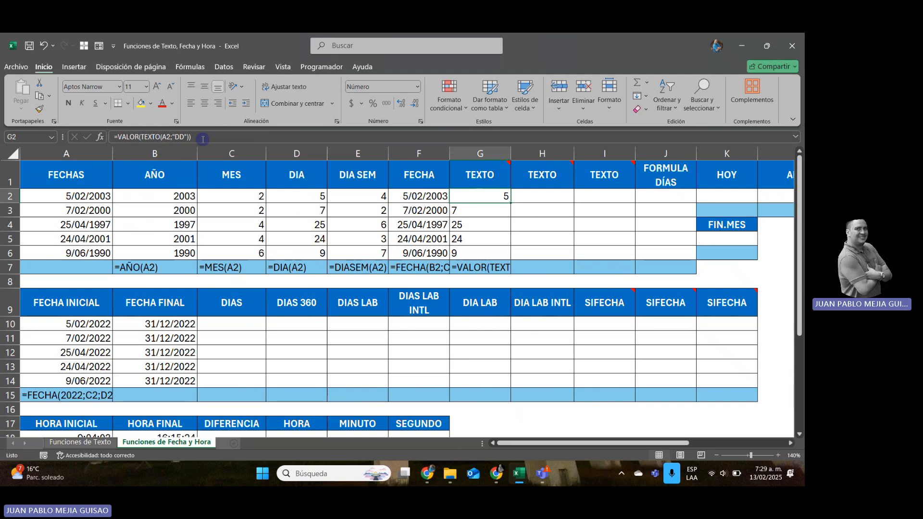
key(ctrl+z)
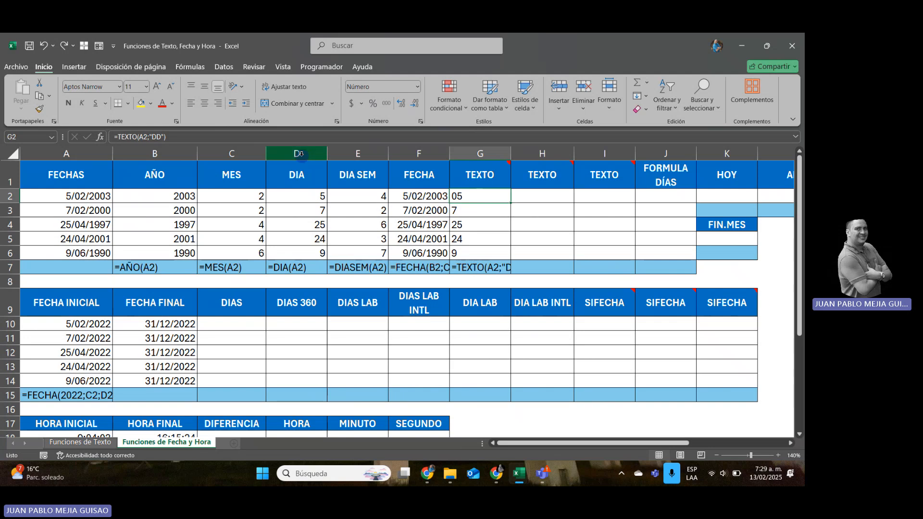
Change the format code of the TEXTO formula in G2 to "DDD" and fill it down through G6.
click(158, 137)
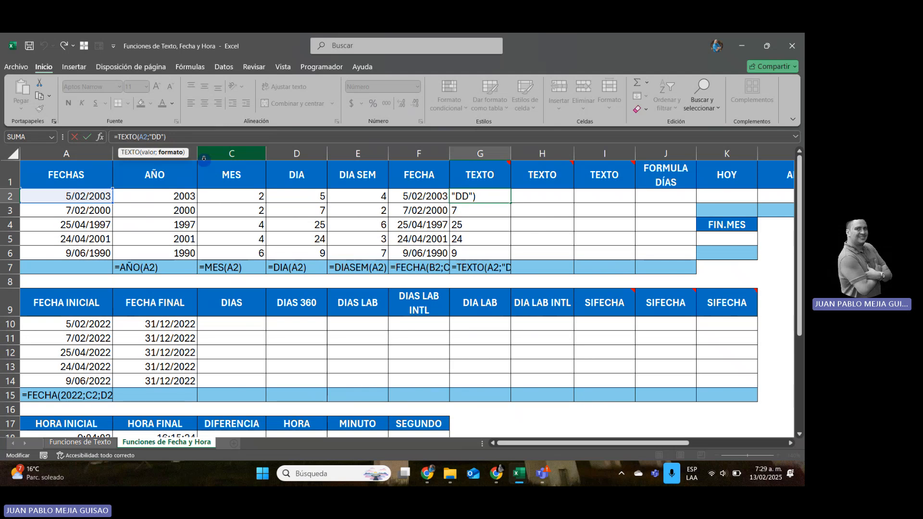
text(D)
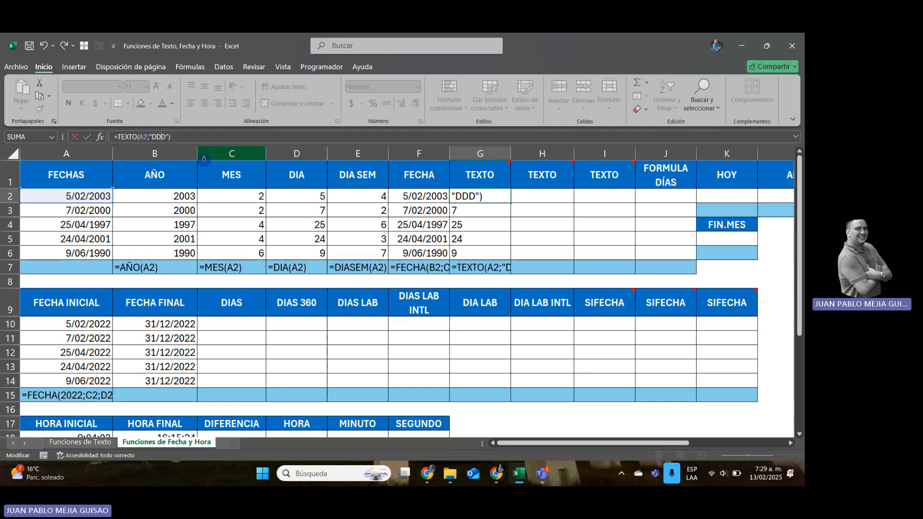
key(ctrl+Return)
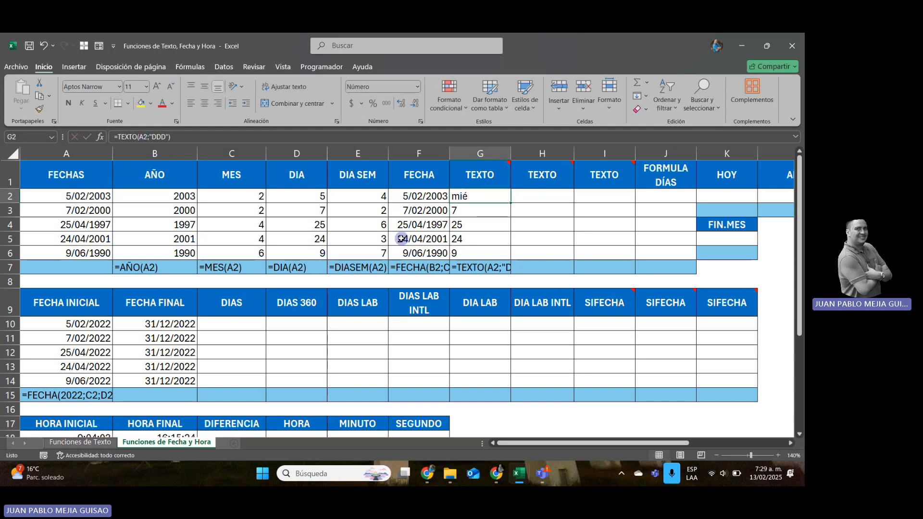
drag(511, 203, 508, 260)
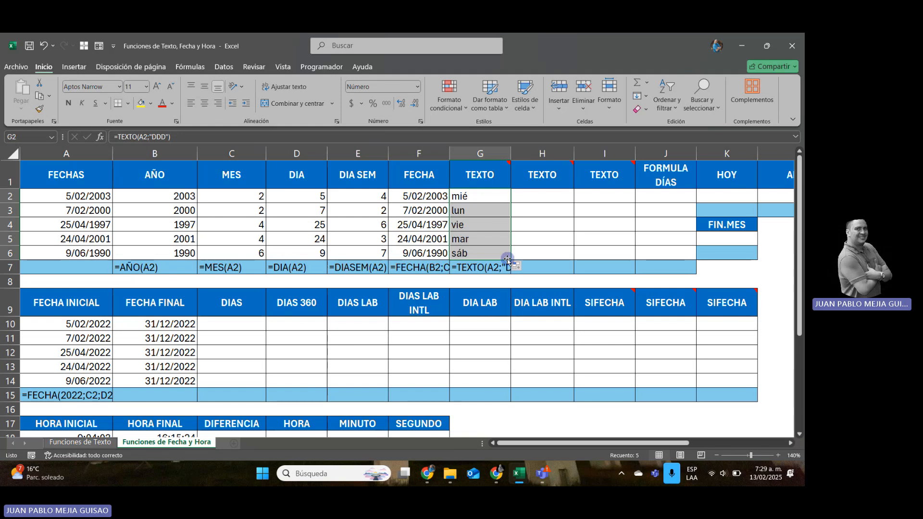
click(480, 198)
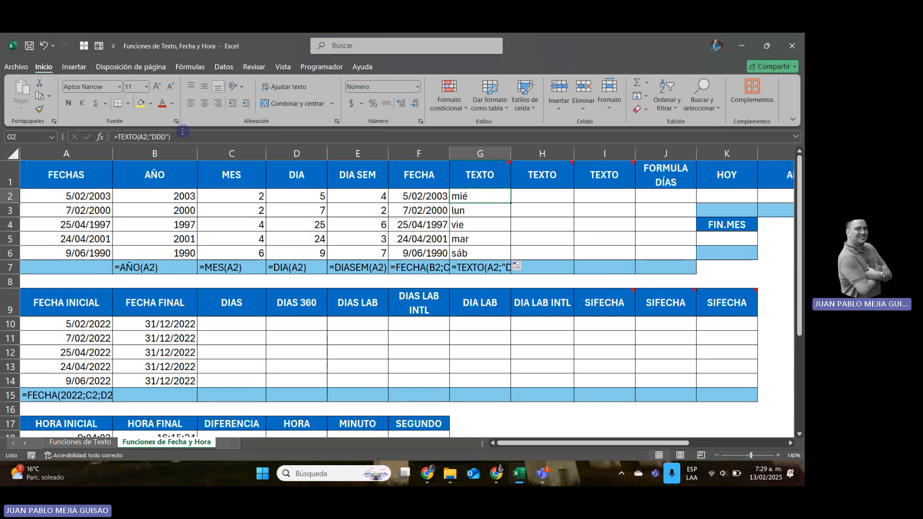
Change the format code of the TEXTO formula in cell G2 to "DDDD" and fill it down through G6.
click(162, 137)
text(D)
key(Return)
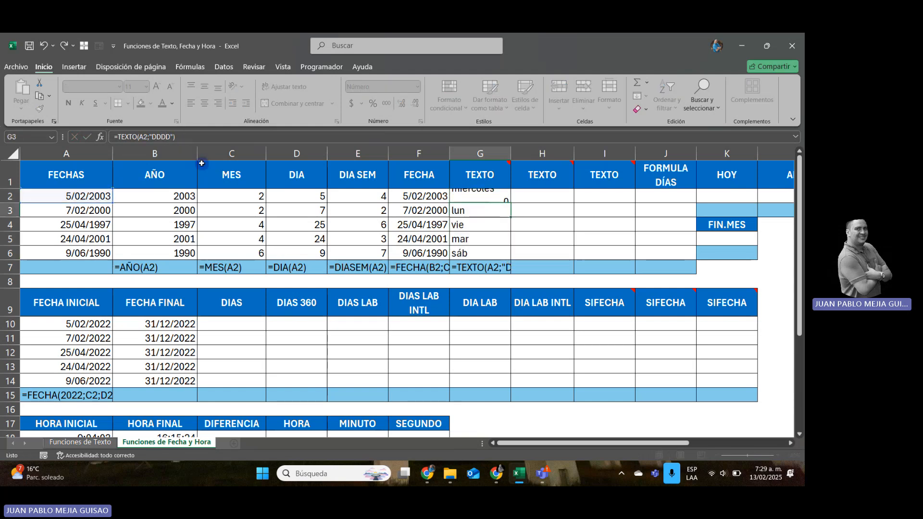
click(477, 197)
double_click(510, 204)
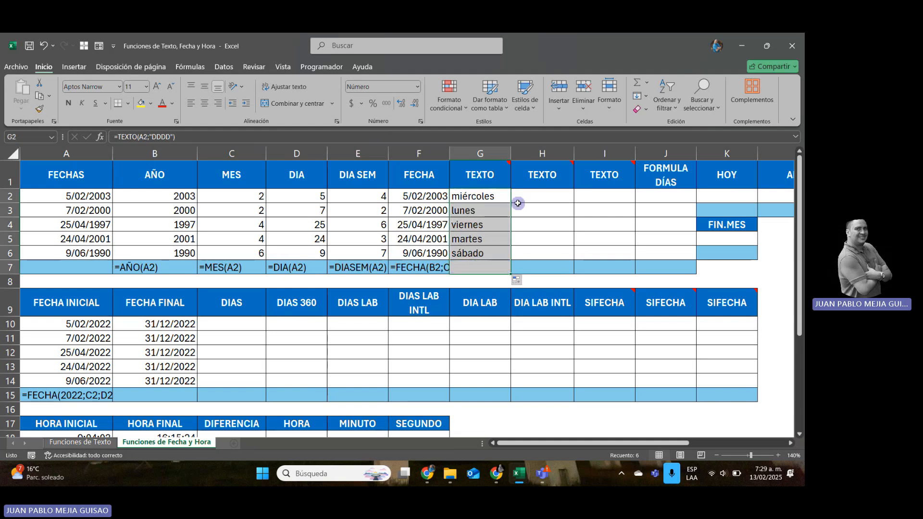
key(ctrl+z)
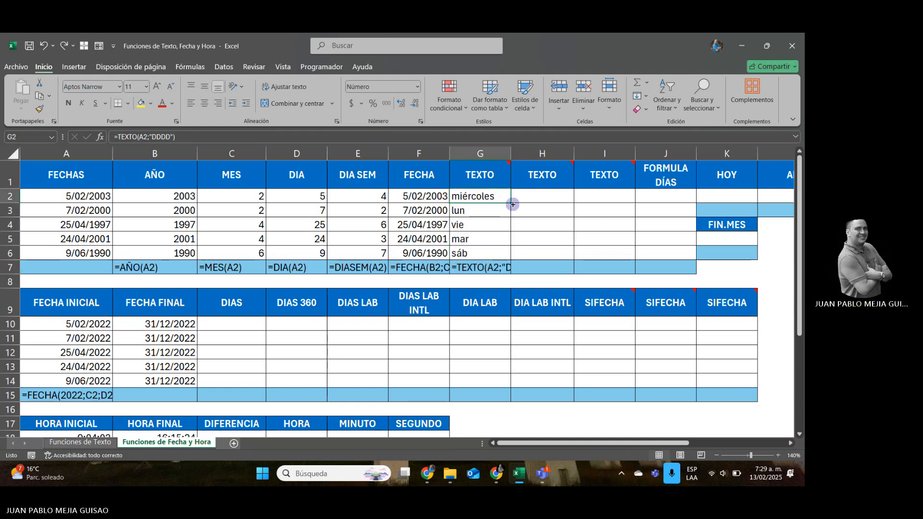
drag(510, 203, 510, 255)
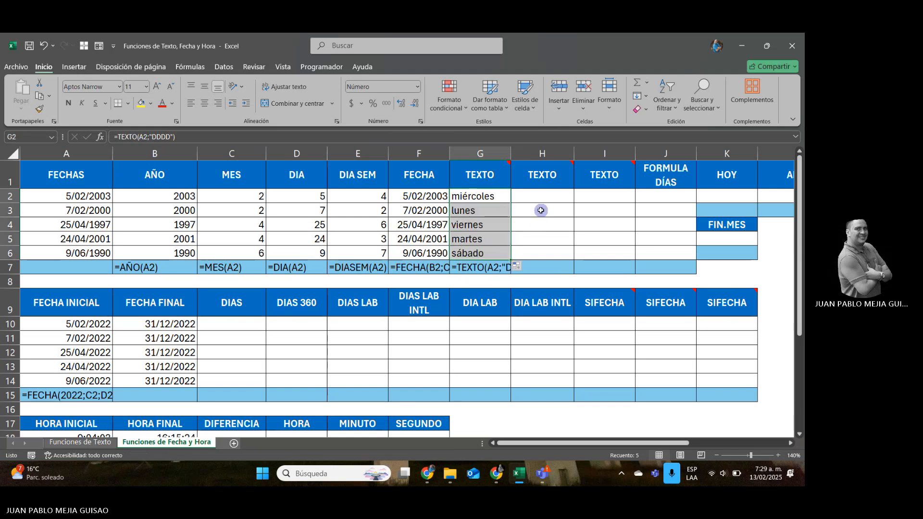
Compare the weekday numbers under DIA SEM with the day names in column G, row by row.
click(373, 195)
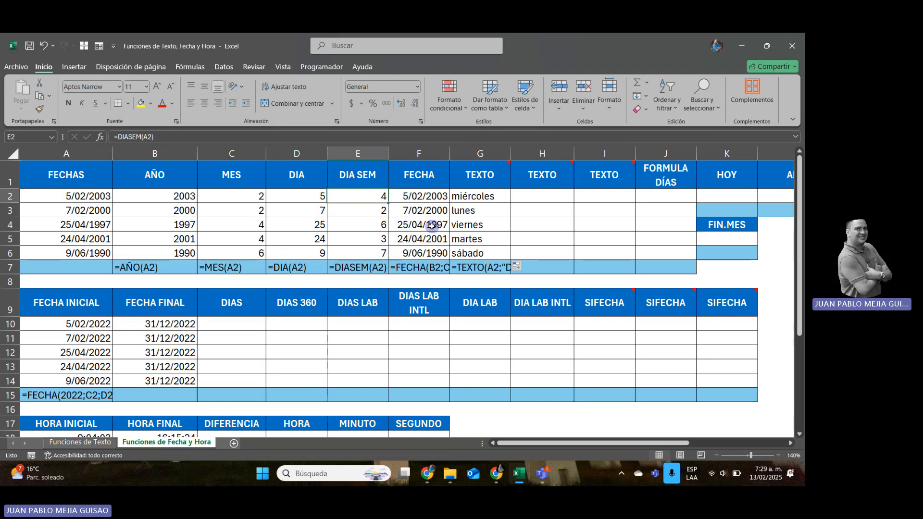
key(Right)
key(Right)
key(Left)
key(Left)
key(Down)
key(Right)
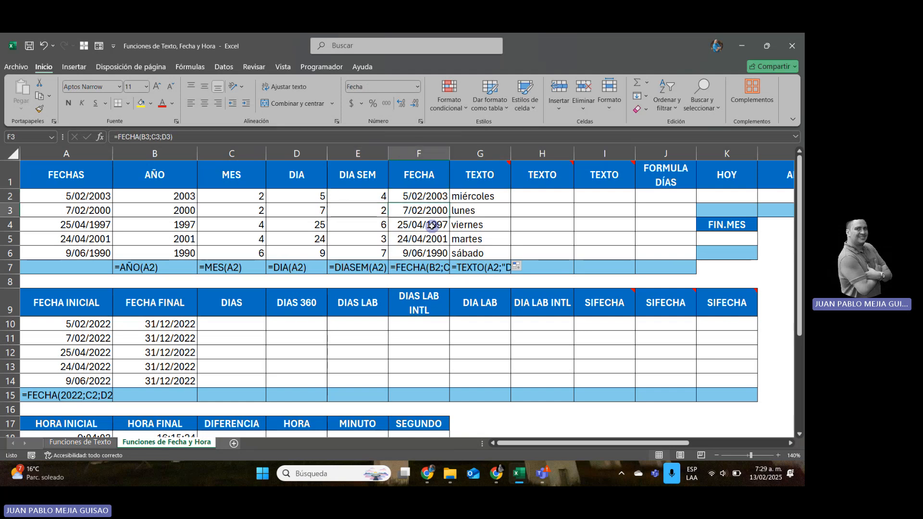
key(Right)
key(Left)
key(Left)
key(Down)
key(Right)
key(Right)
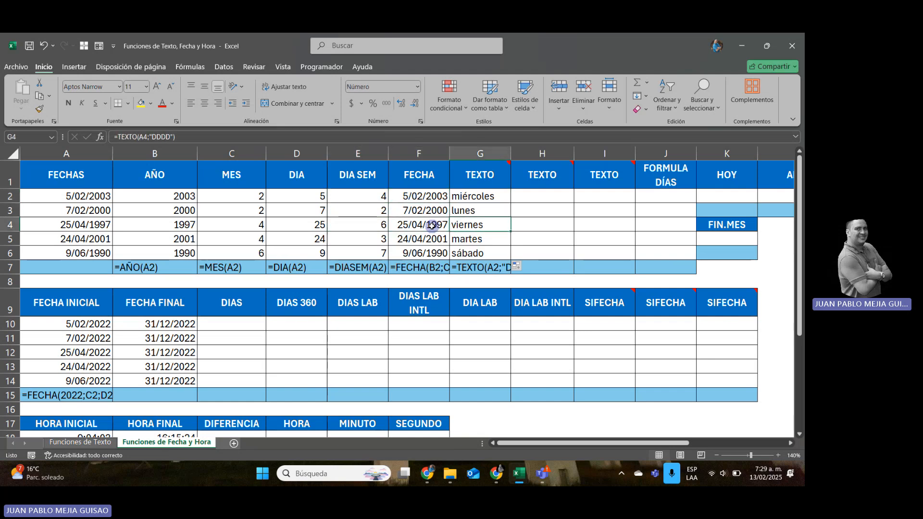
key(Left)
key(Left)
key(Down)
key(Right)
key(Right)
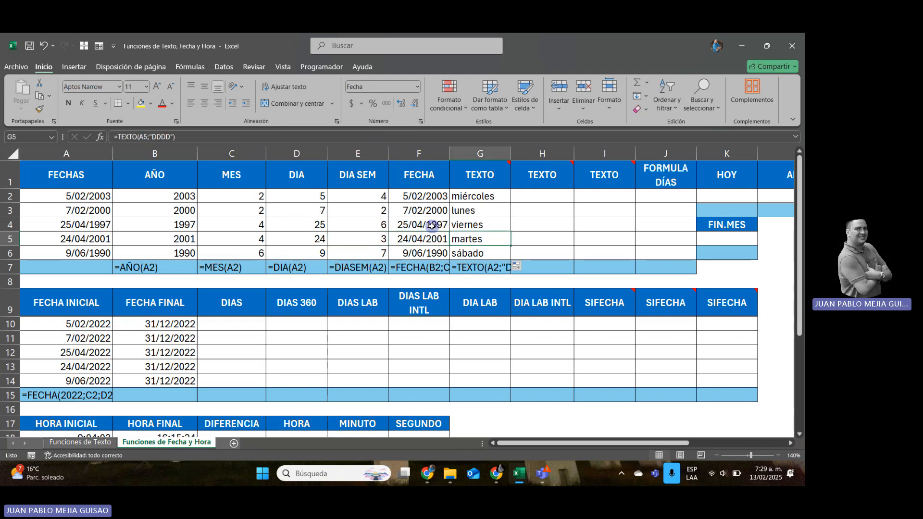
key(Down)
key(Left)
key(Left)
key(Right)
key(Right)
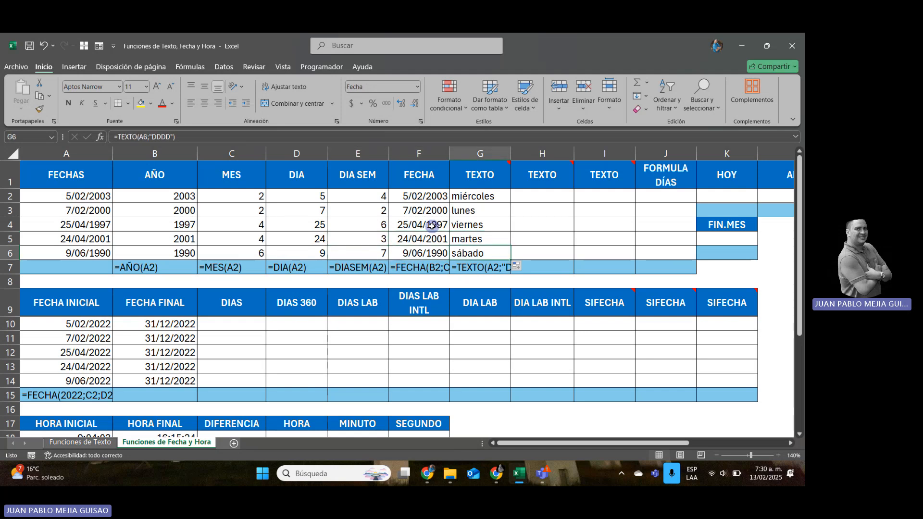
key(Up)
key(Up)
key(Up)
key(Up)
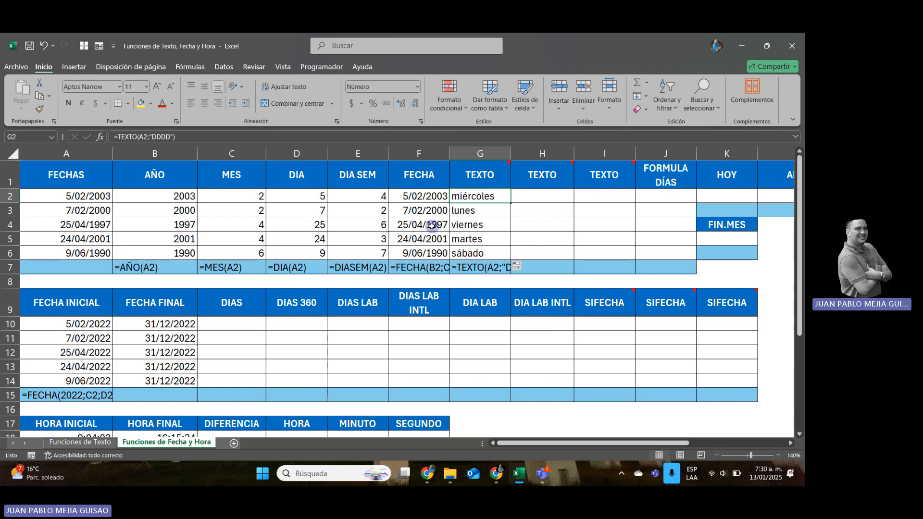
key(Left)
key(Left)
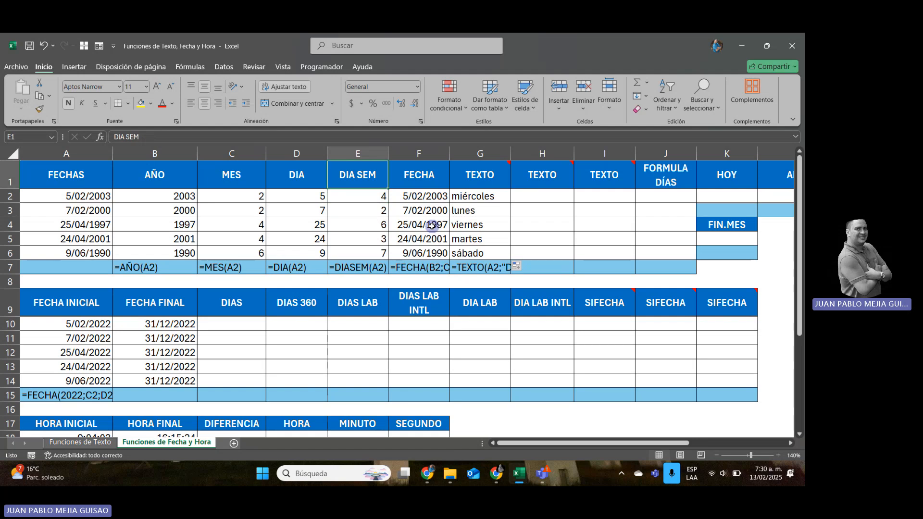
key(Right)
key(Right)
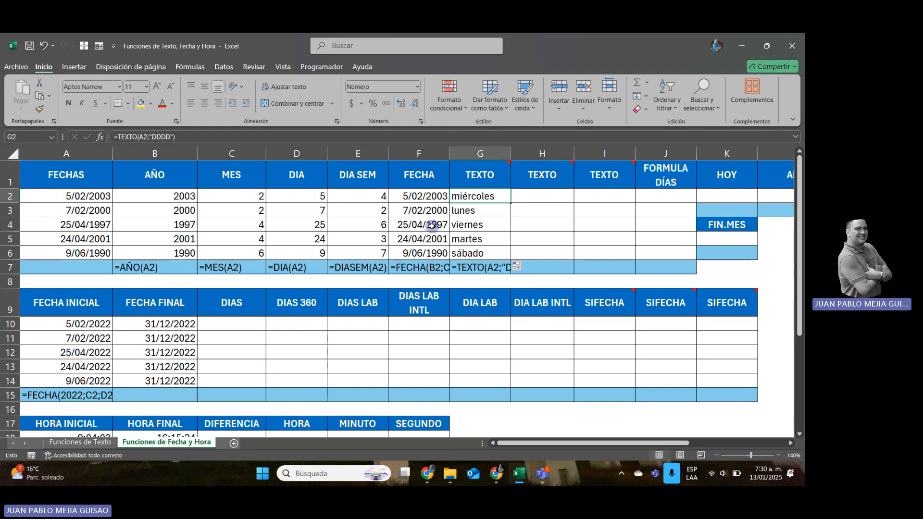
Enter =TEXTO(A2;"M") in cell H2 under the second TEXTO header and fill it down through H6.
key(Right)
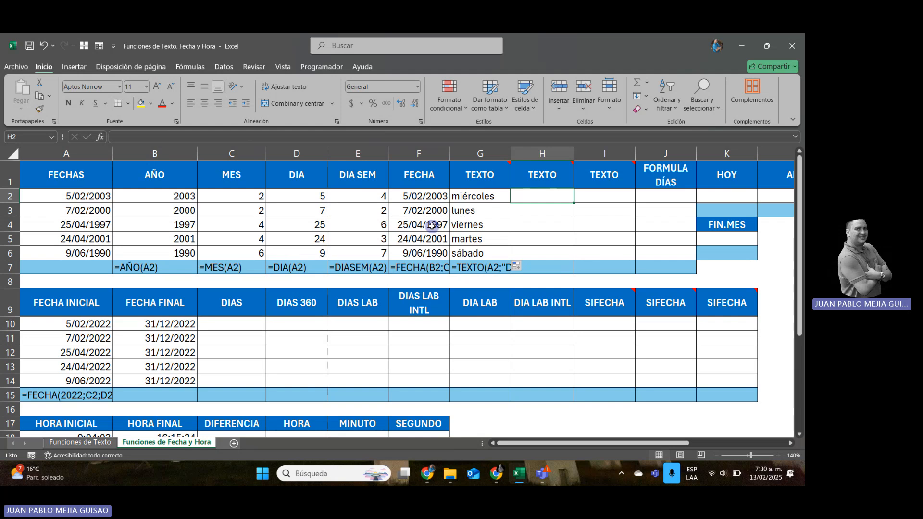
text(=TEC)
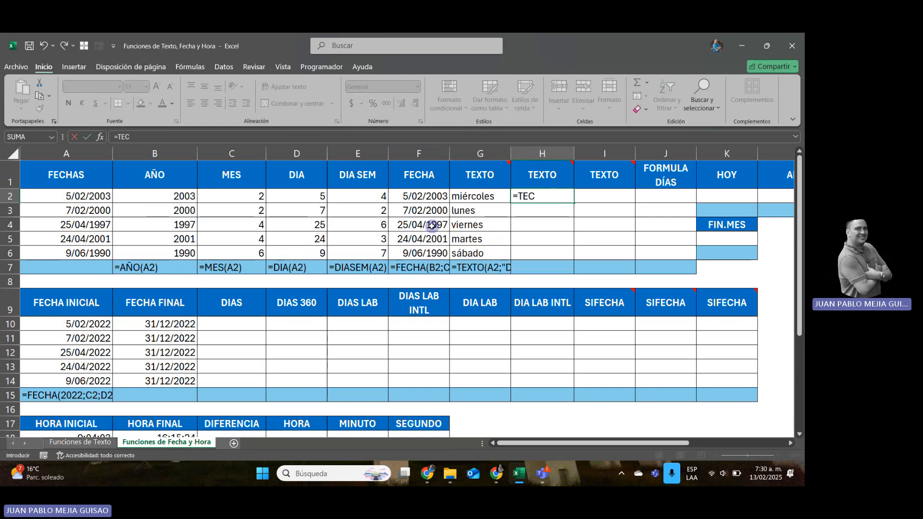
key(BackSpace)
text(XTO()
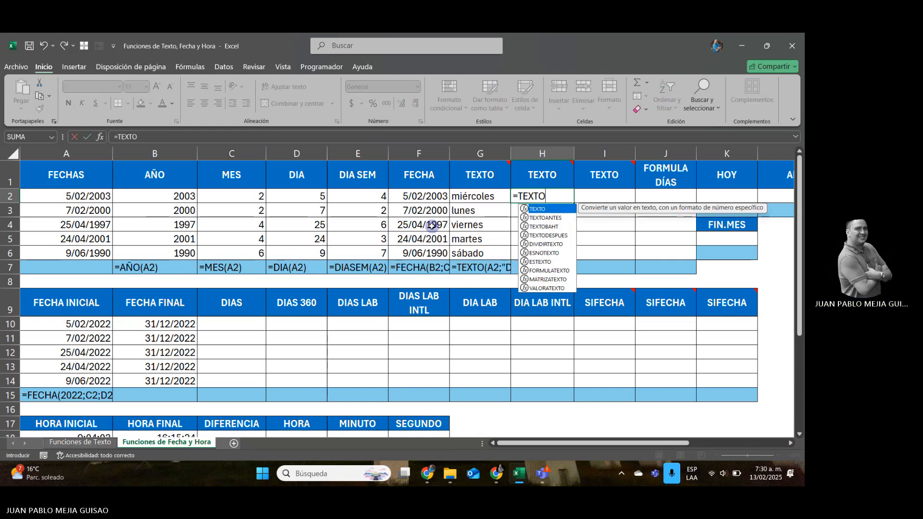
key(Left)
key(Left)
key(Left)
key(Left)
key(Left)
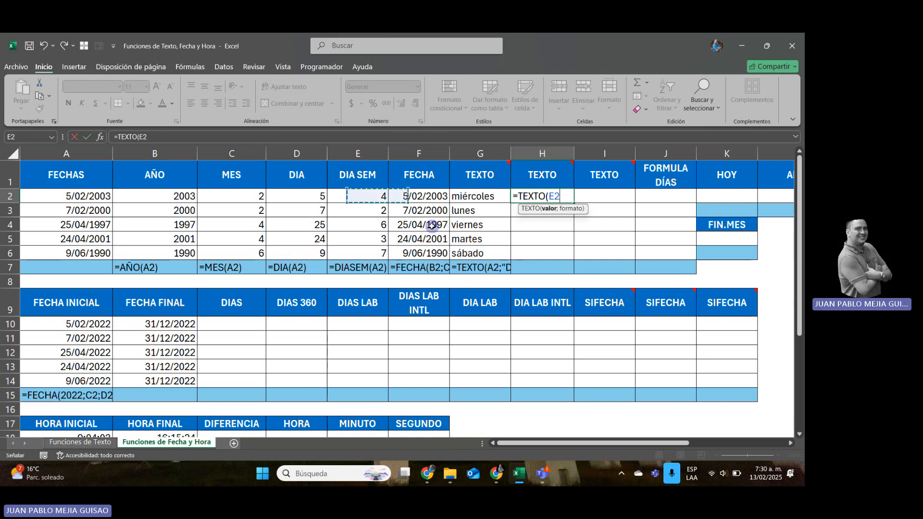
key(Left)
key(Left)
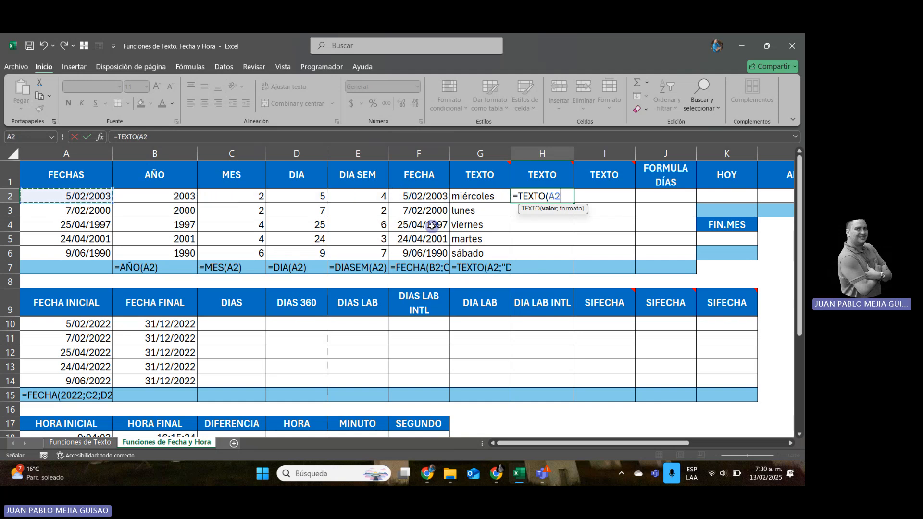
text(;")
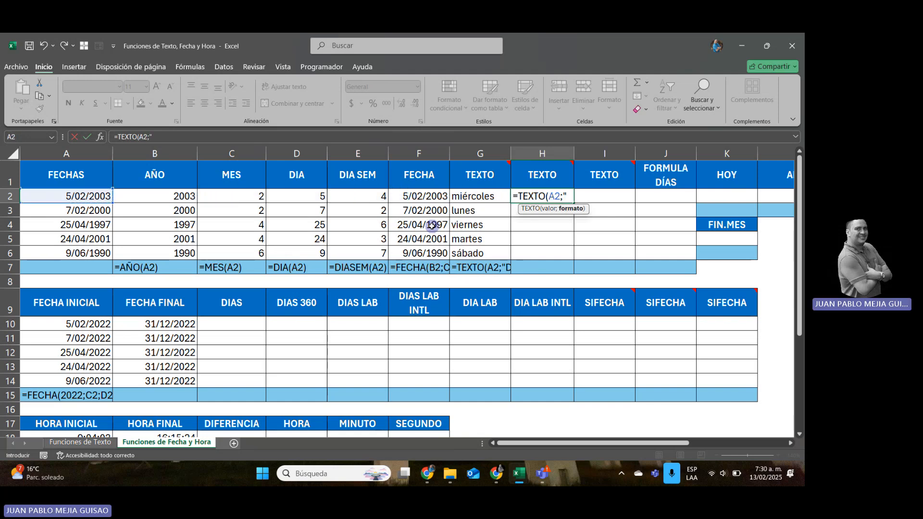
text(M"))
key(Return)
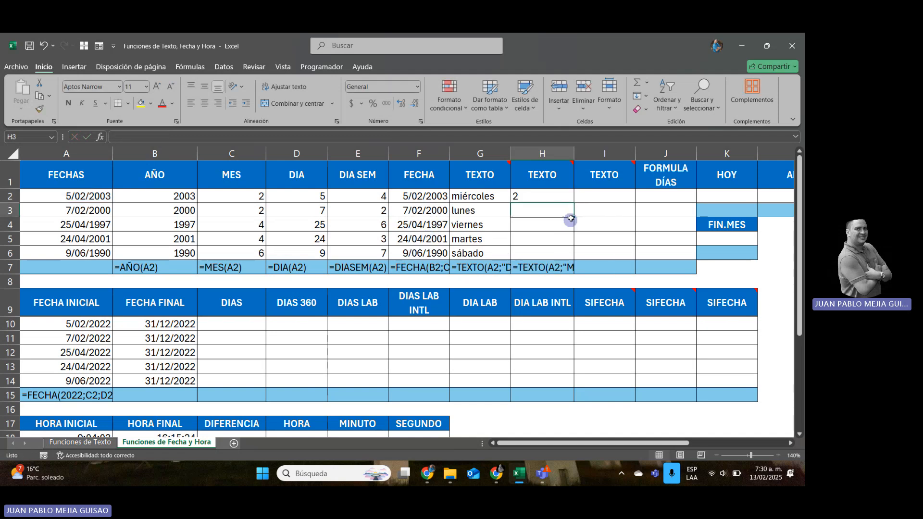
click(571, 195)
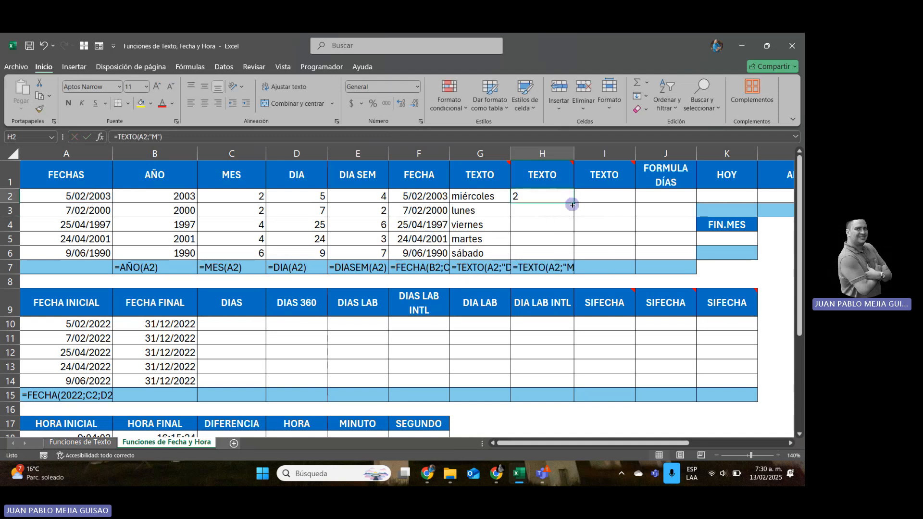
drag(572, 204, 572, 258)
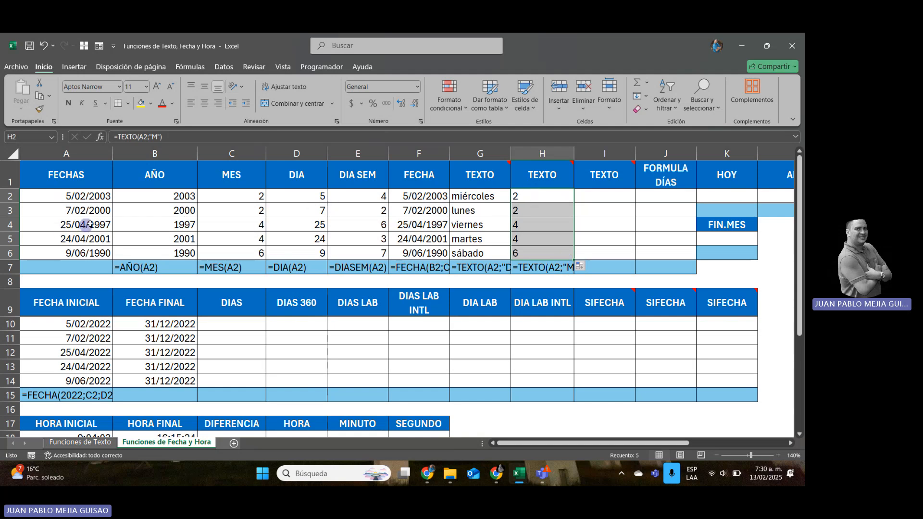
Change the format code of the TEXTO formula in cell H2 to "MM".
click(527, 200)
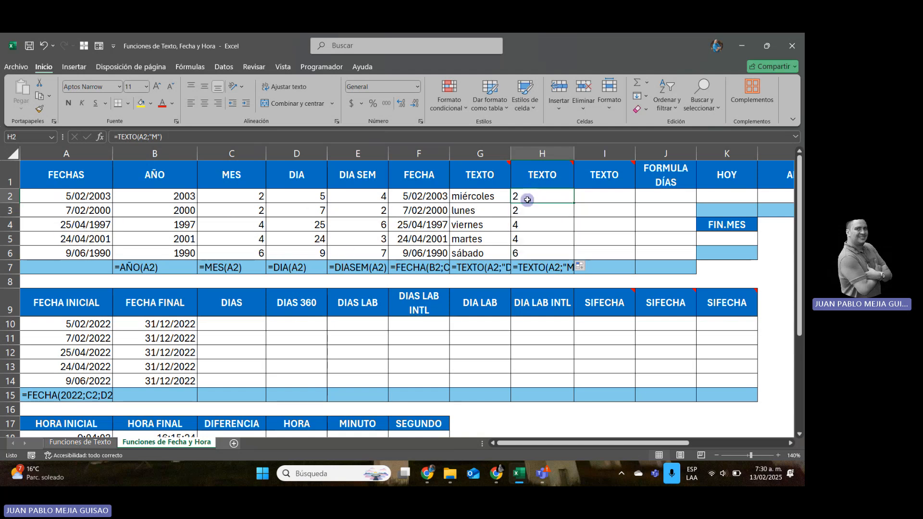
click(157, 137)
text(m)
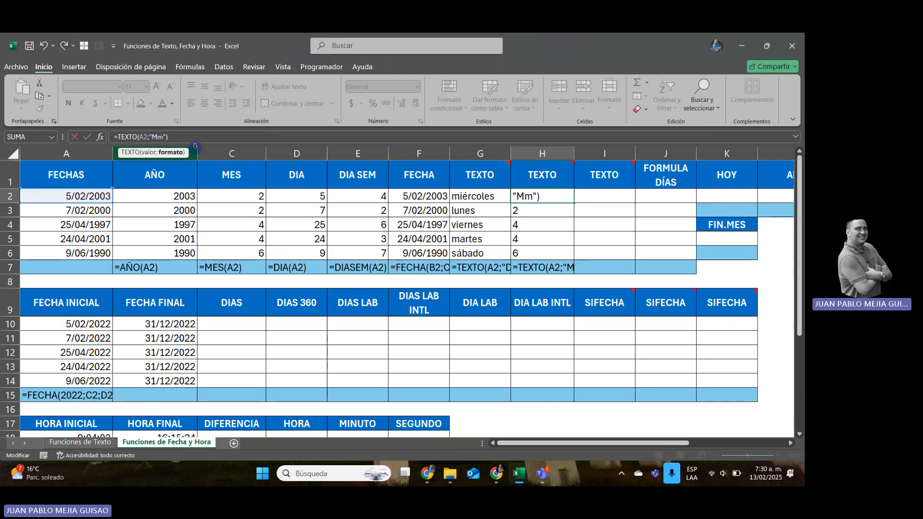
key(BackSpace)
text(m)
key(BackSpace)
text(M)
key(Return)
key(Up)
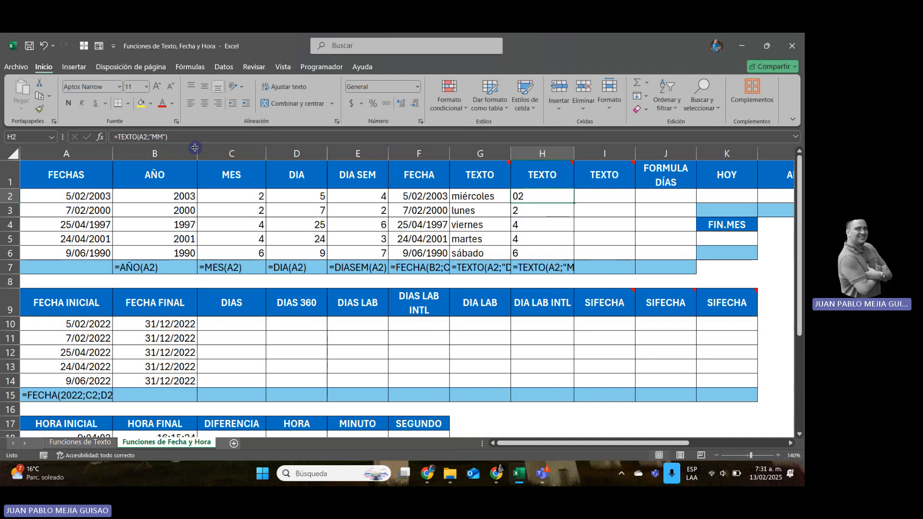
Change the format code of the TEXTO formula in cell H2 to "MMM".
click(154, 137)
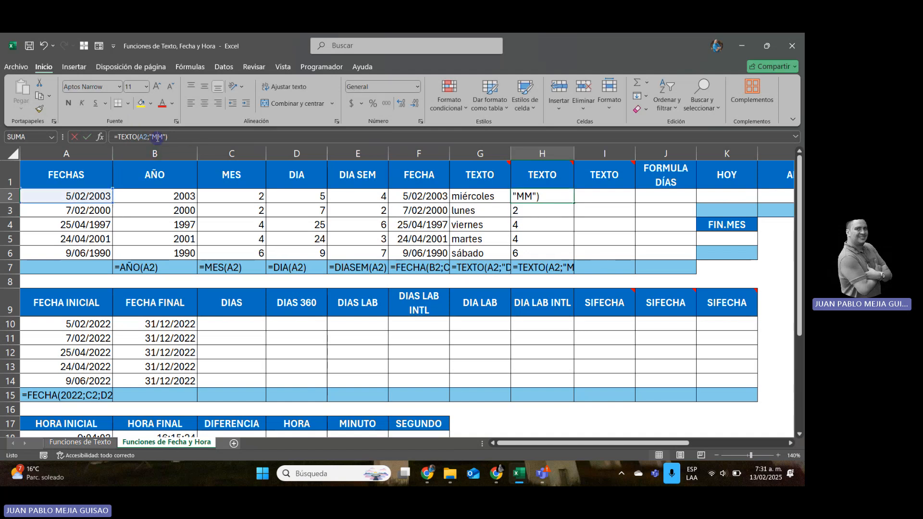
text(M)
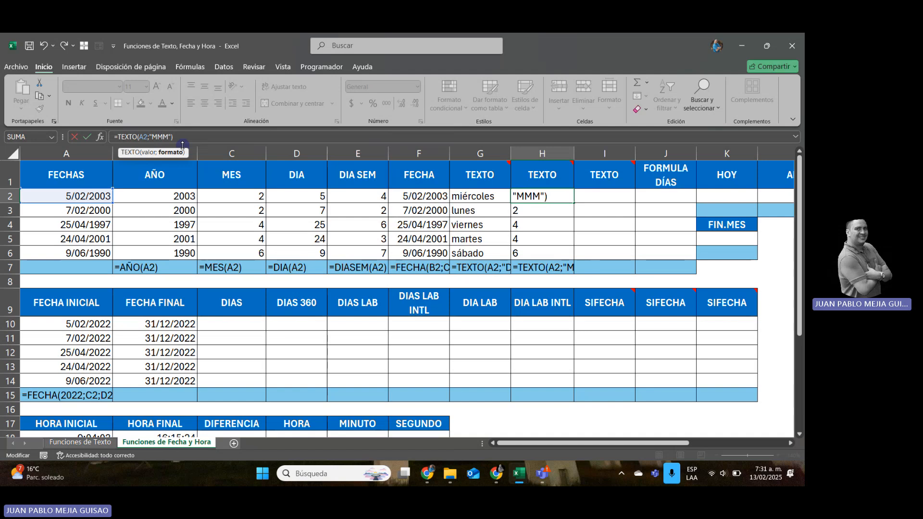
key(ctrl+Return)
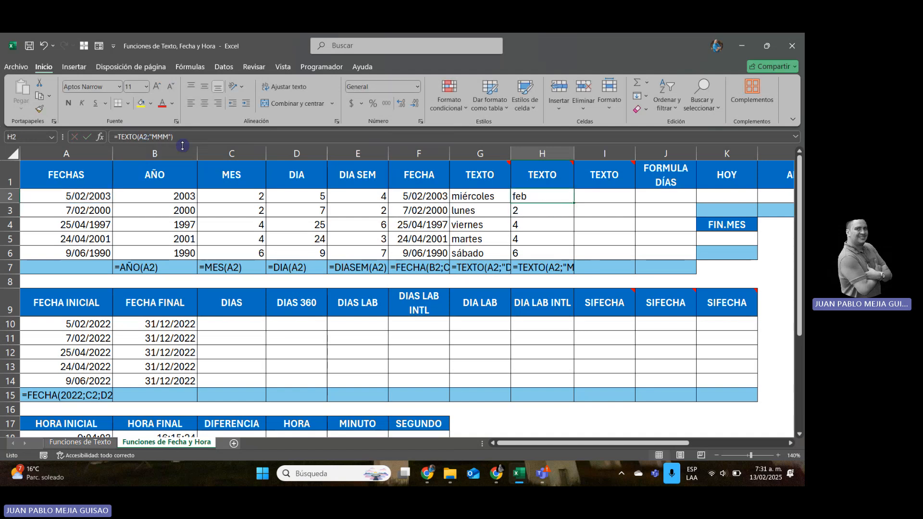
Change the format code of the TEXTO formula in cell H2 to "MMMM" and fill it down through H6.
click(162, 137)
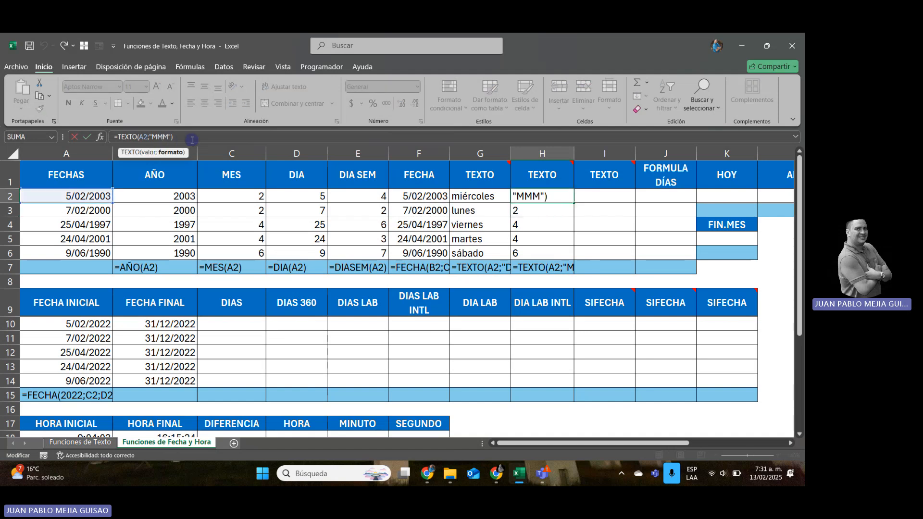
text(M)
key(Return)
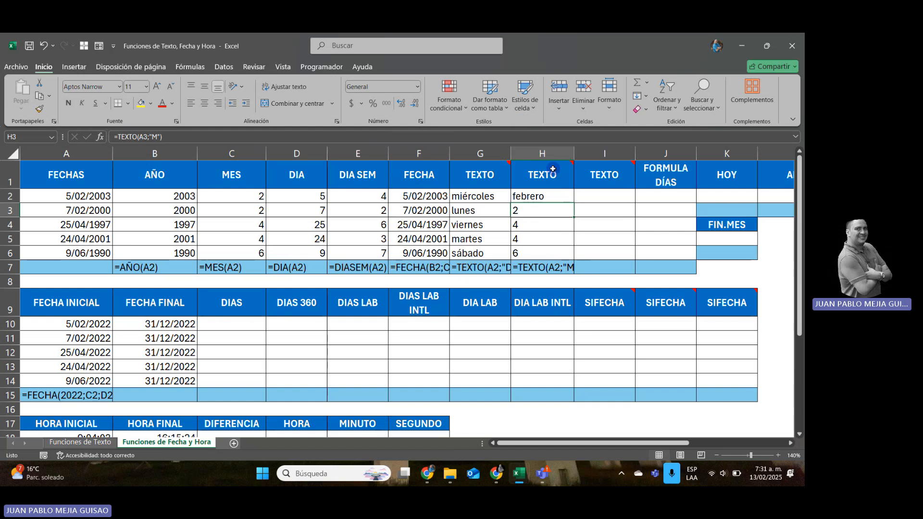
click(546, 196)
drag(573, 203, 570, 252)
Enter =TEXTO(A2;"Y") in cell I2 under the third TEXTO header.
click(609, 200)
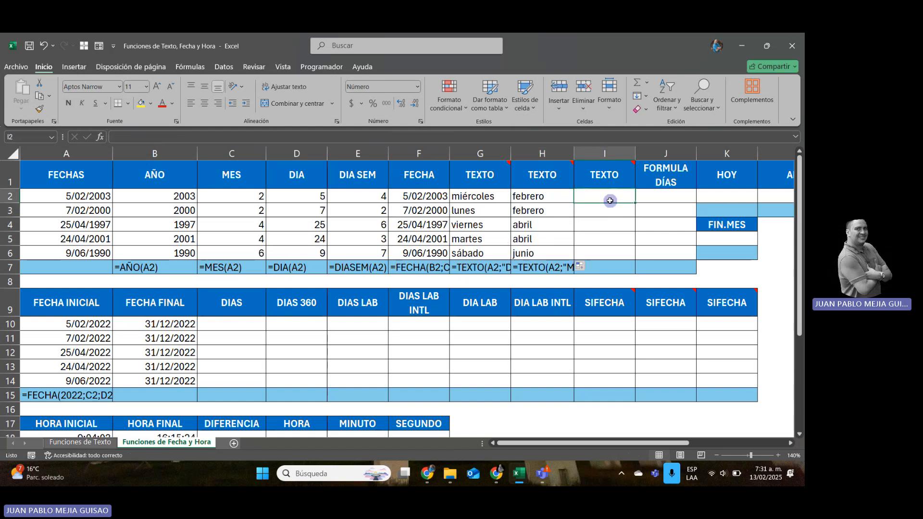
text(=TEX)
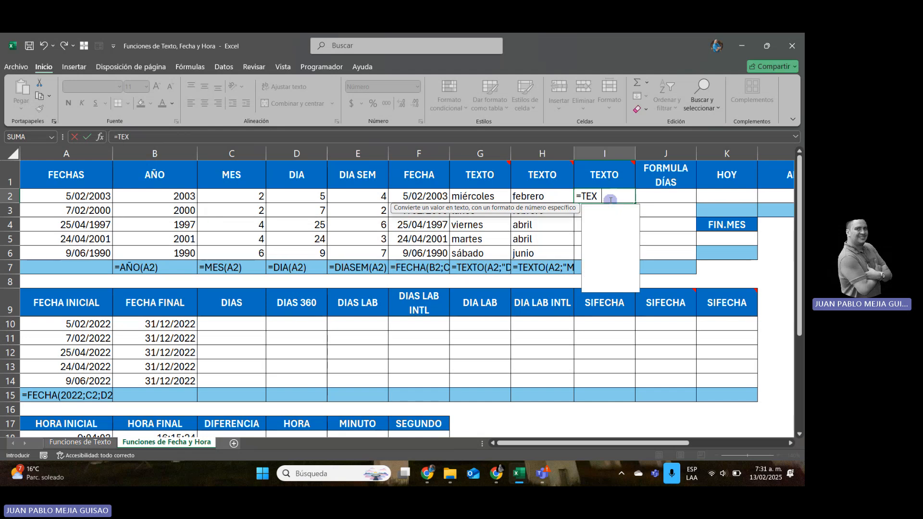
text(TO()
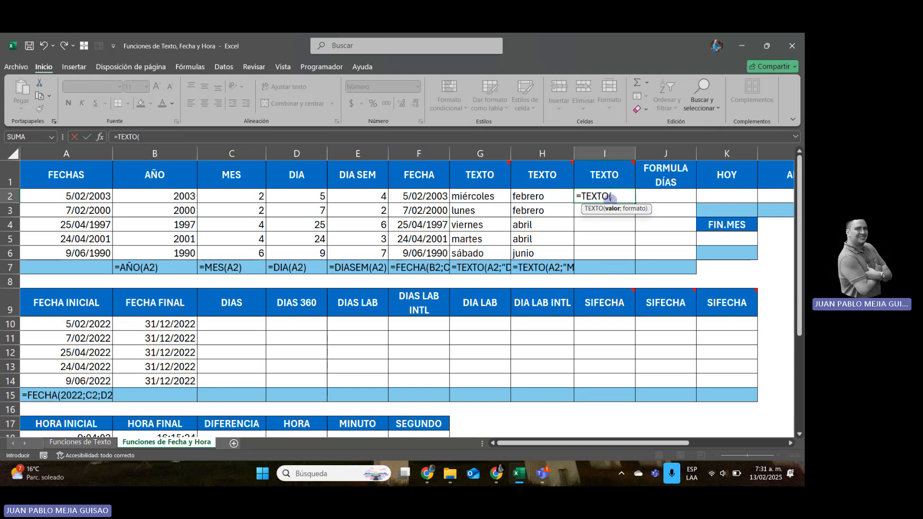
key(Left)
key(Left)
key(Left)
key(Left)
key(Left)
key(Left)
key(Left)
key(Left)
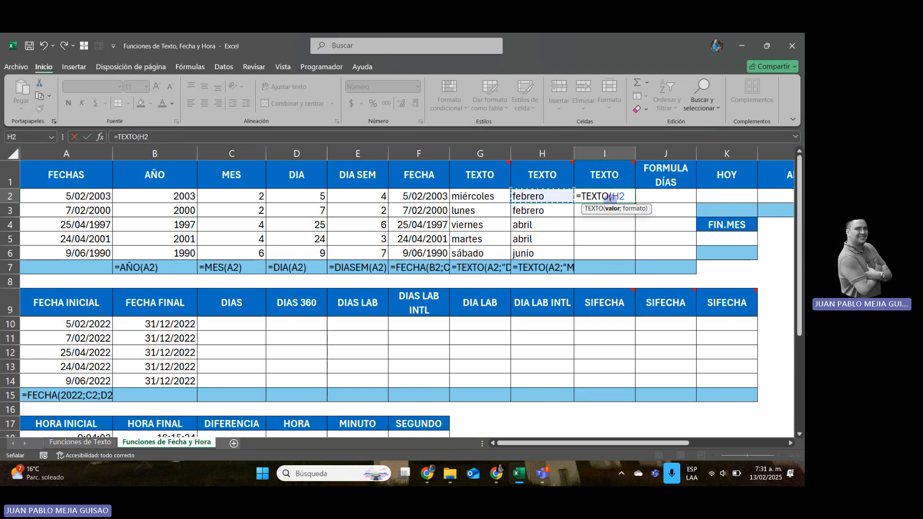
text(;)
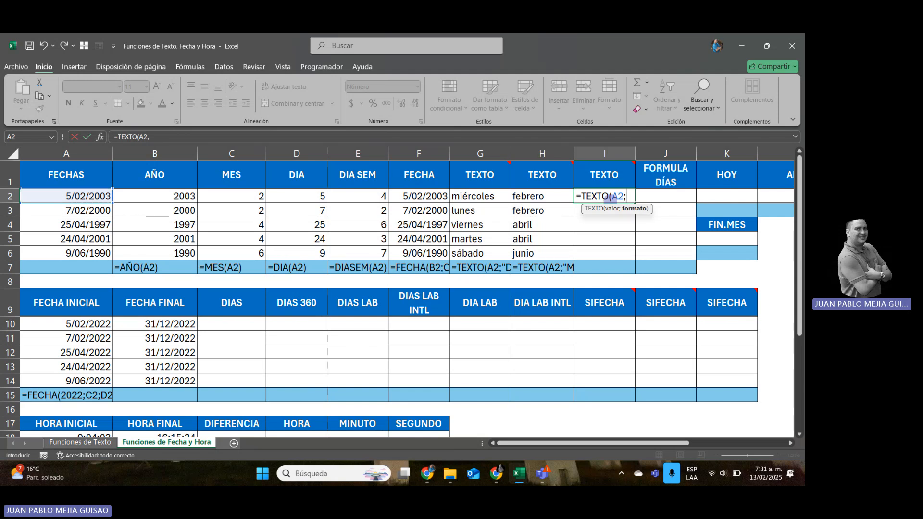
text("Y)
key(Return)
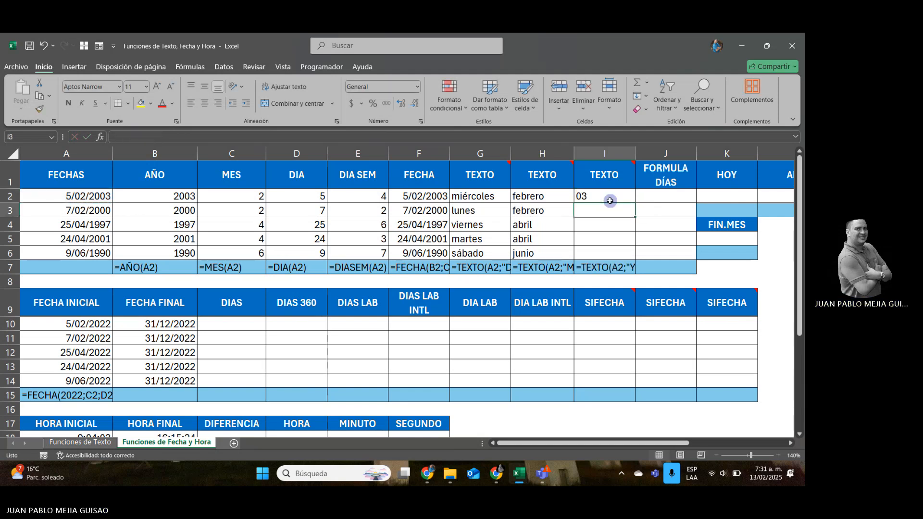
Change the format code of the TEXTO formula in cell I2 to "YY".
click(609, 201)
double_click(609, 200)
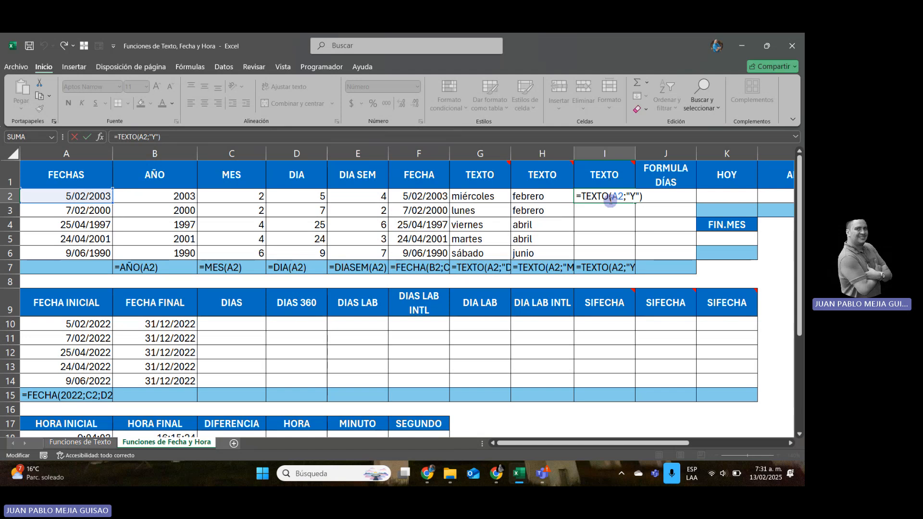
key(BackSpace)
key(BackSpace)
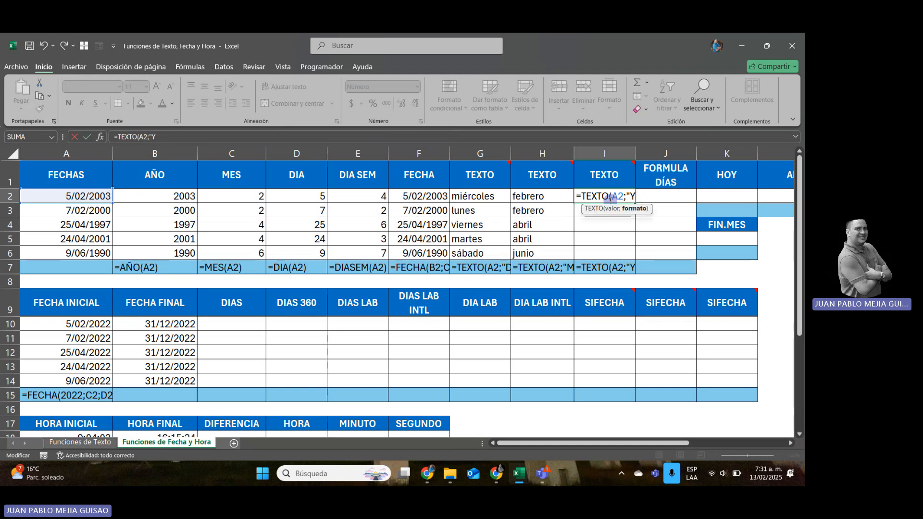
text(Y)
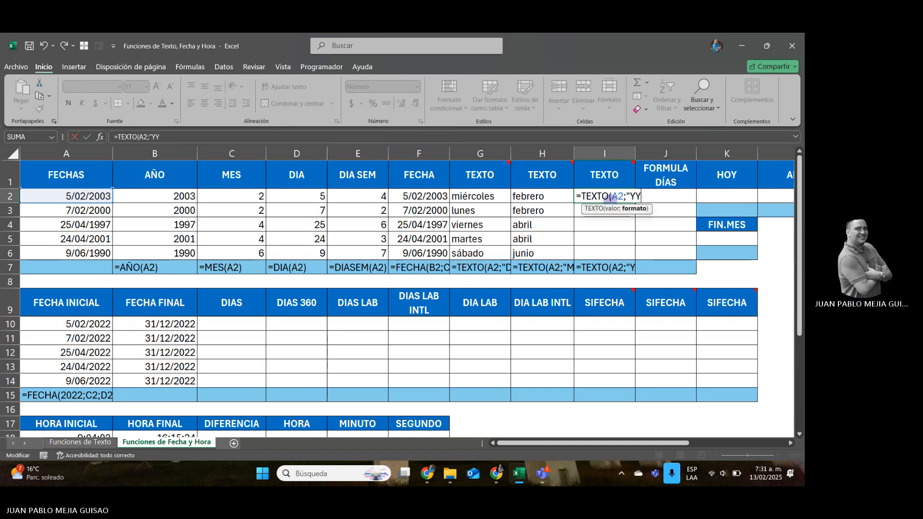
key(Return)
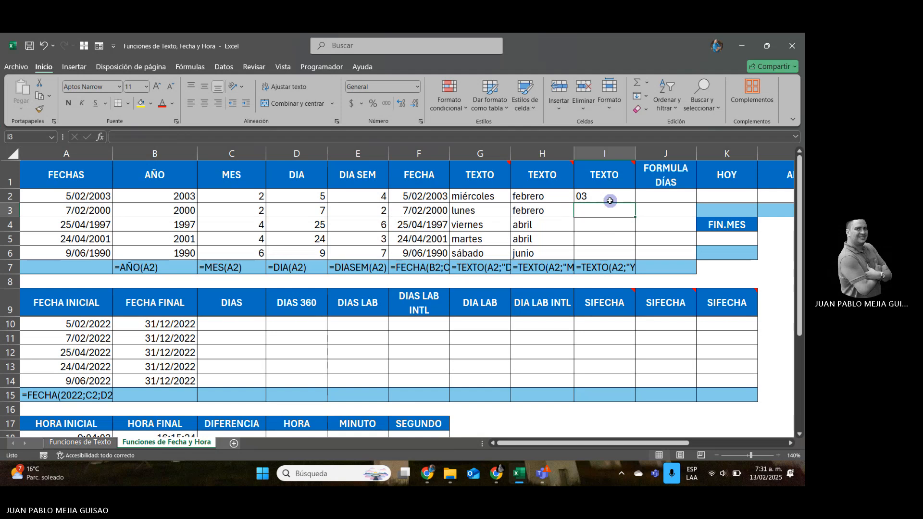
Change the format code of the TEXTO formula in cell I2 to "YYY".
click(609, 200)
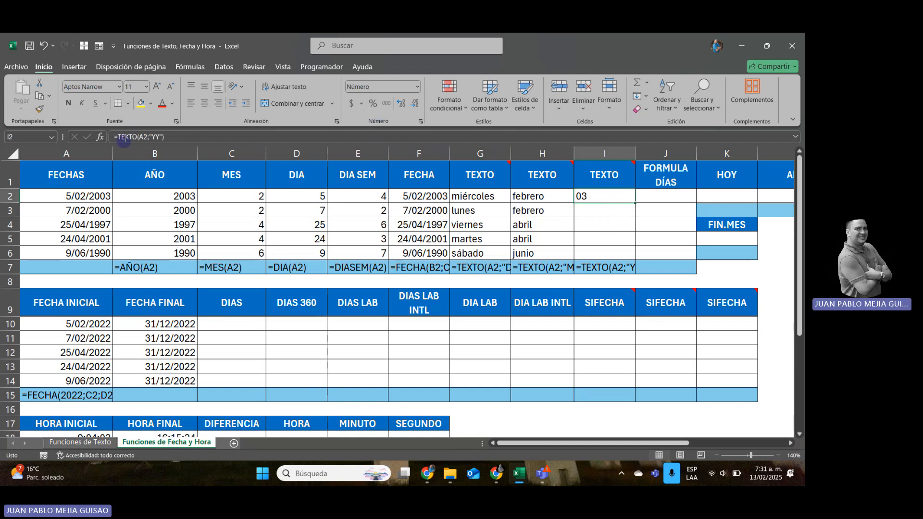
click(154, 137)
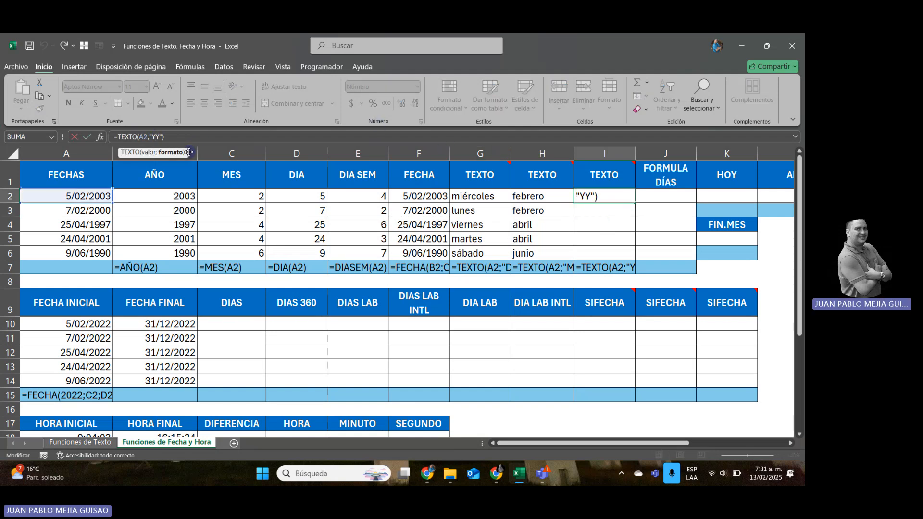
text(Y)
key(Return)
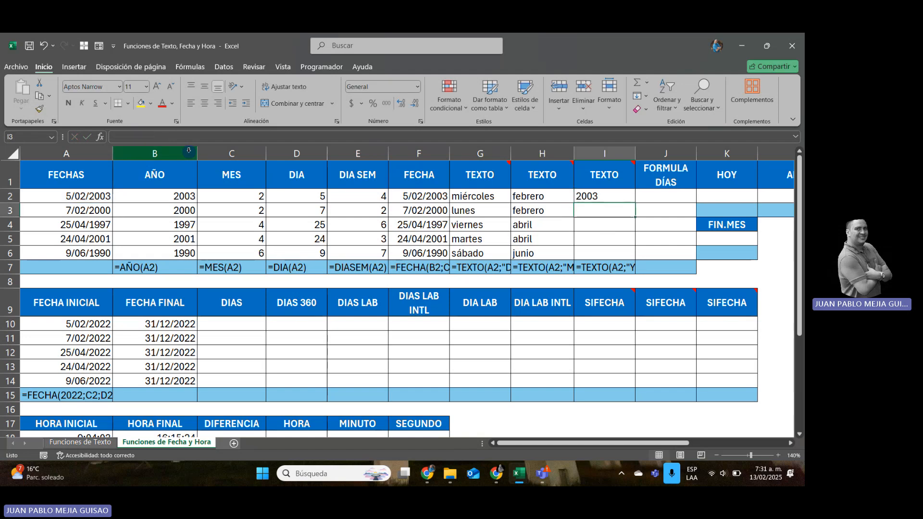
Change the format code of the TEXTO formula in cell I2 to "YYYY" and fill it down through I6.
click(596, 191)
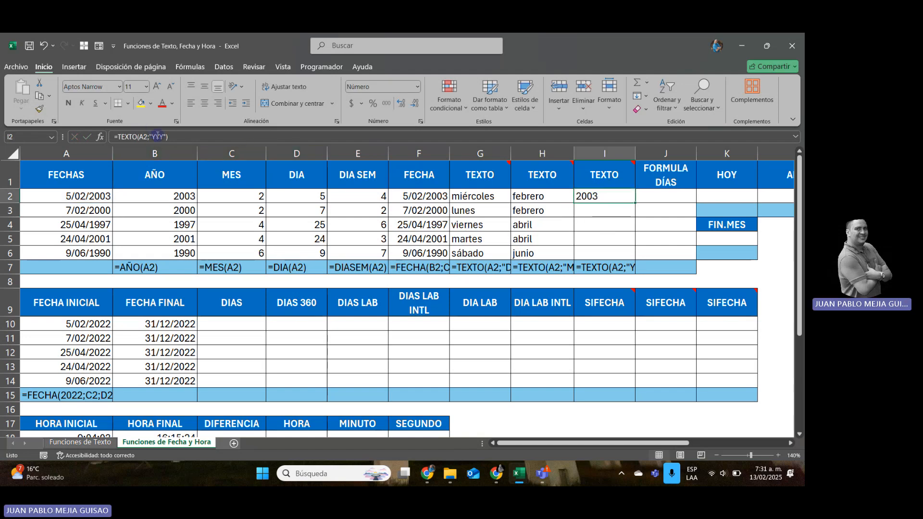
click(158, 137)
text(Y)
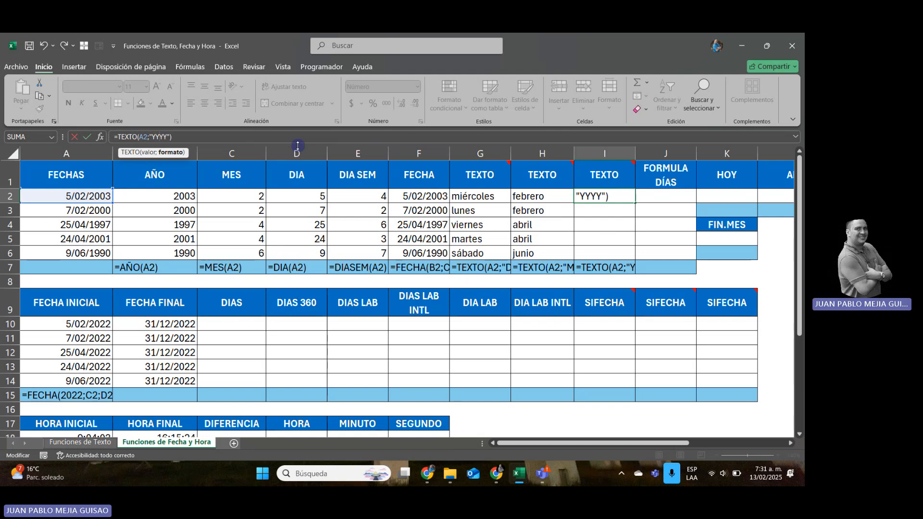
key(Return)
key(Up)
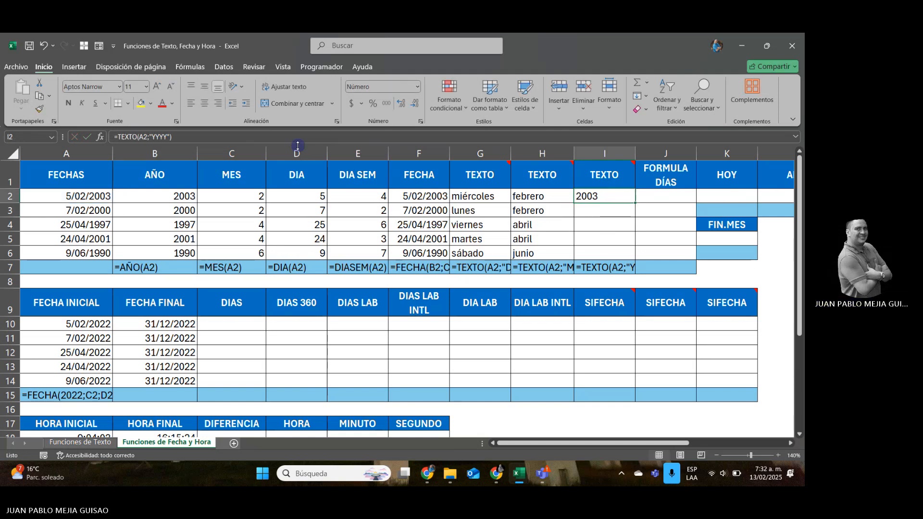
drag(636, 204, 632, 255)
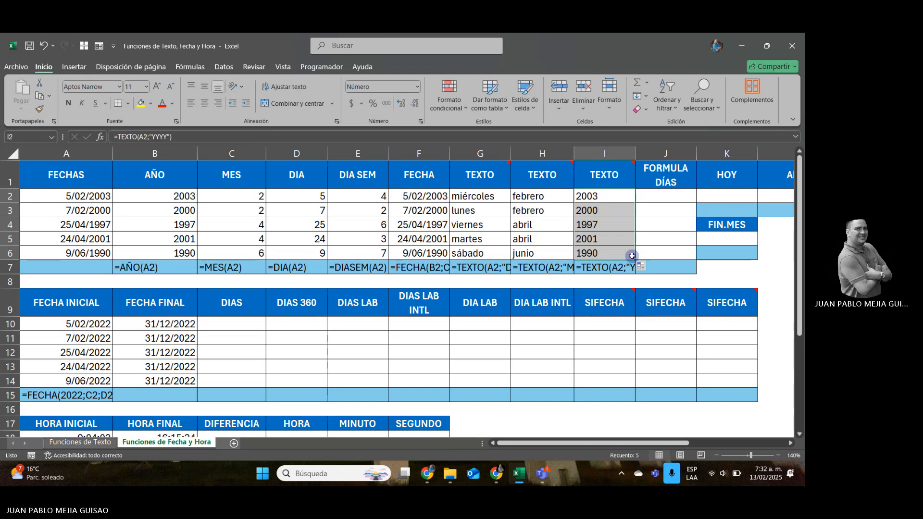
Enter =HOY() in cell K2 under the HOY header.
click(667, 195)
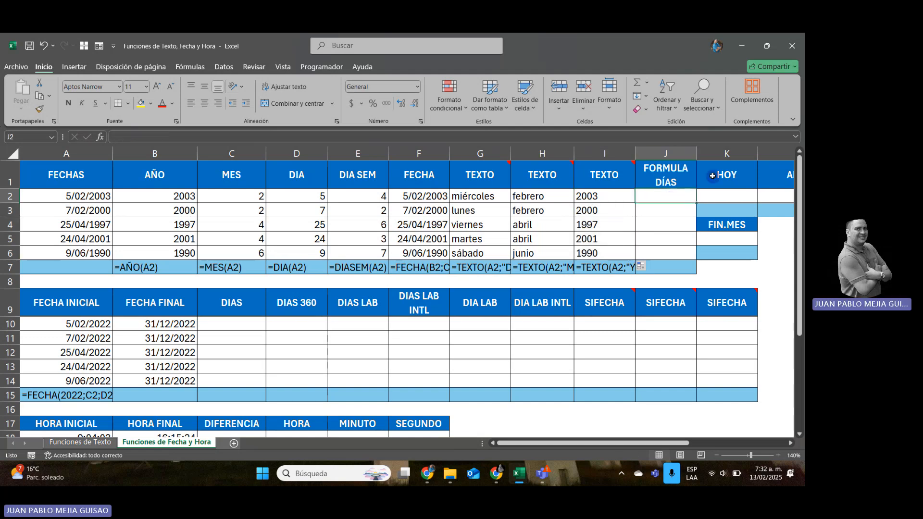
click(719, 196)
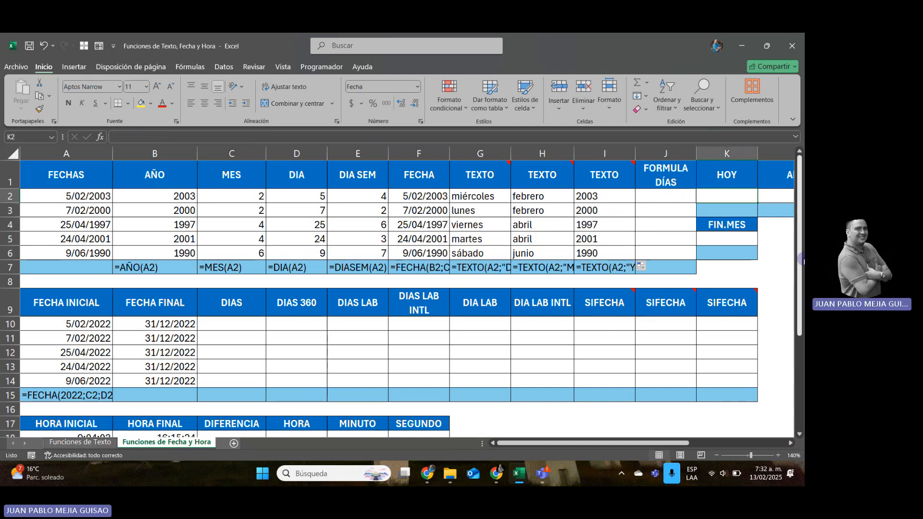
text(=HOY())
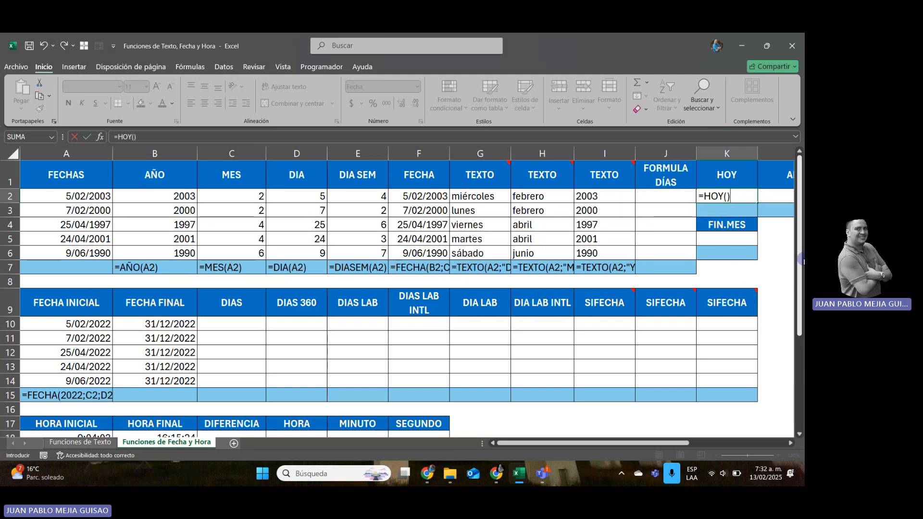
key(Return)
scroll(802, 260, right, 1)
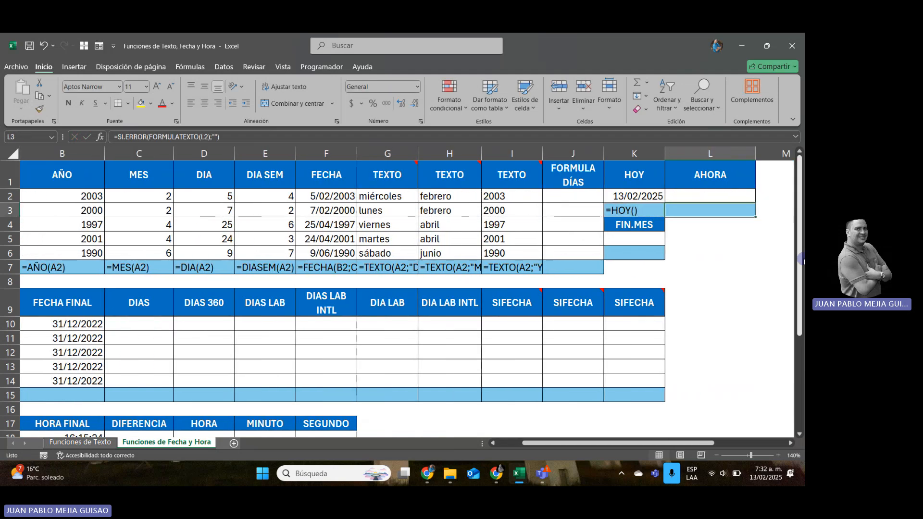
Enter =AHORA() in cell L2 under the AHORA header.
key(Up)
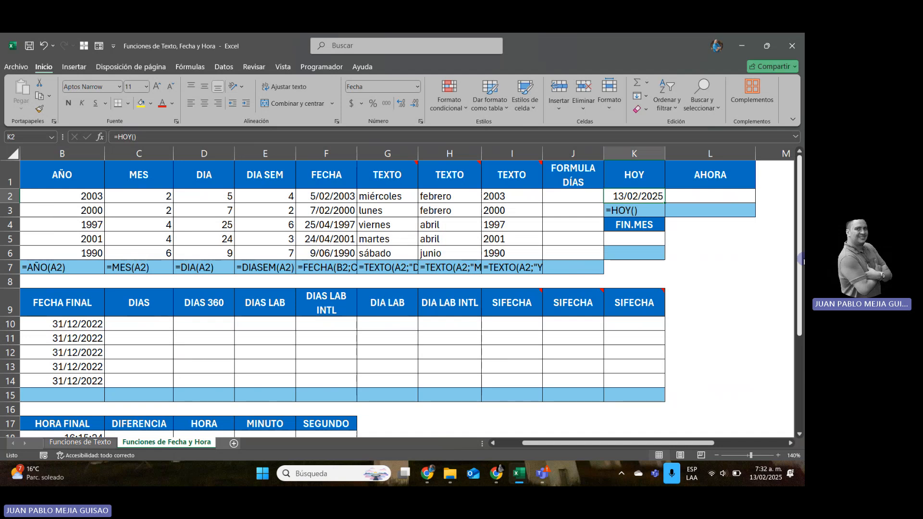
key(Right)
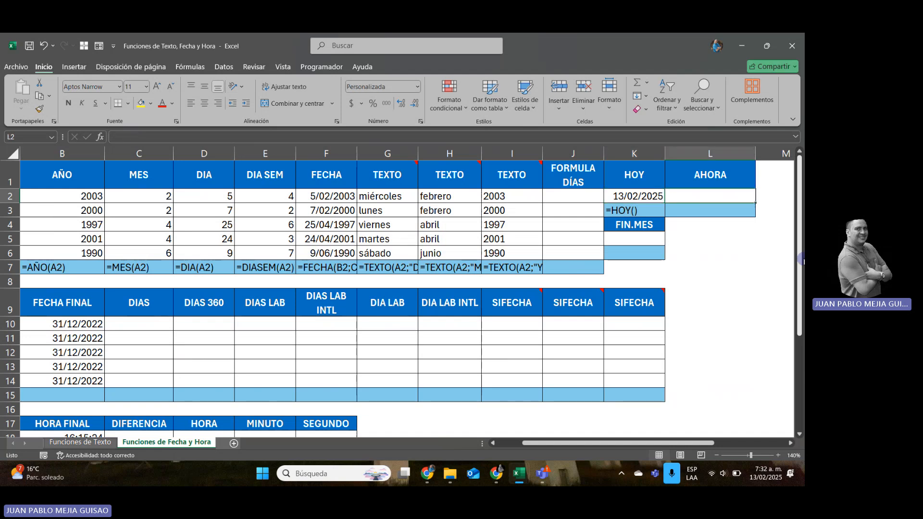
text(=AHOR)
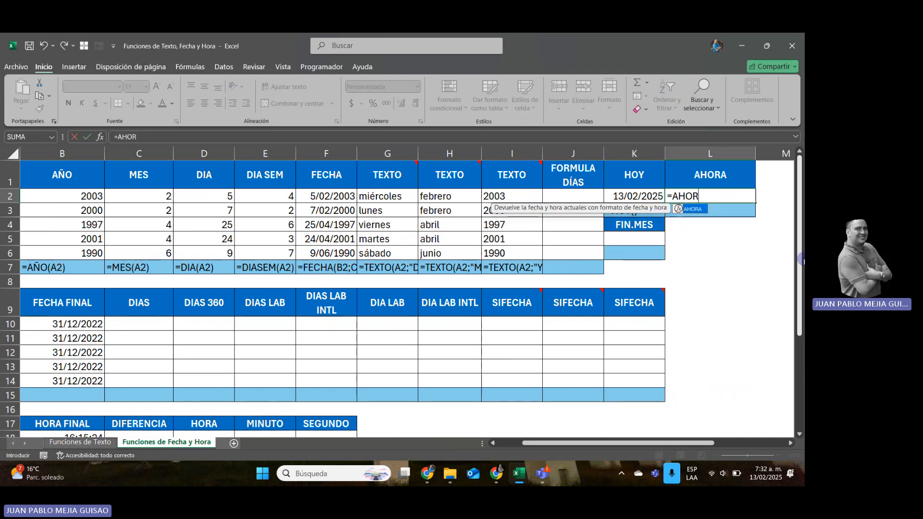
text(A()
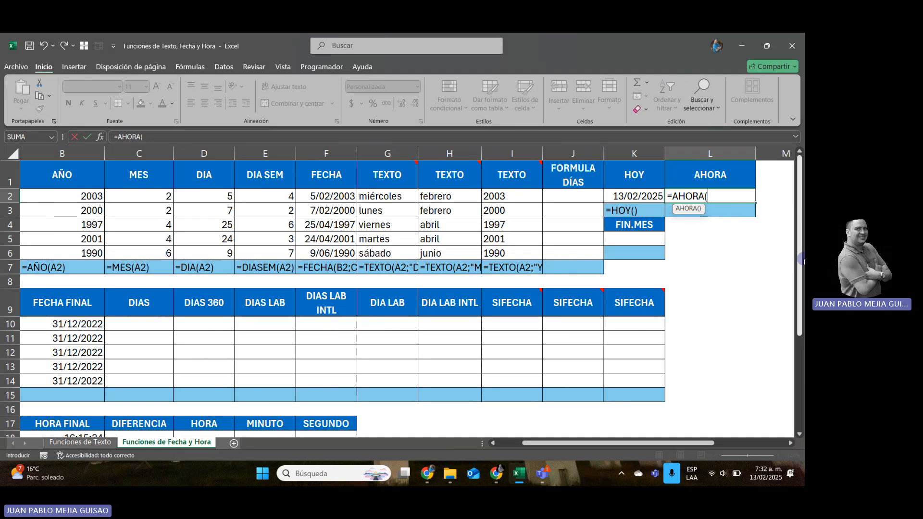
text())
key(Return)
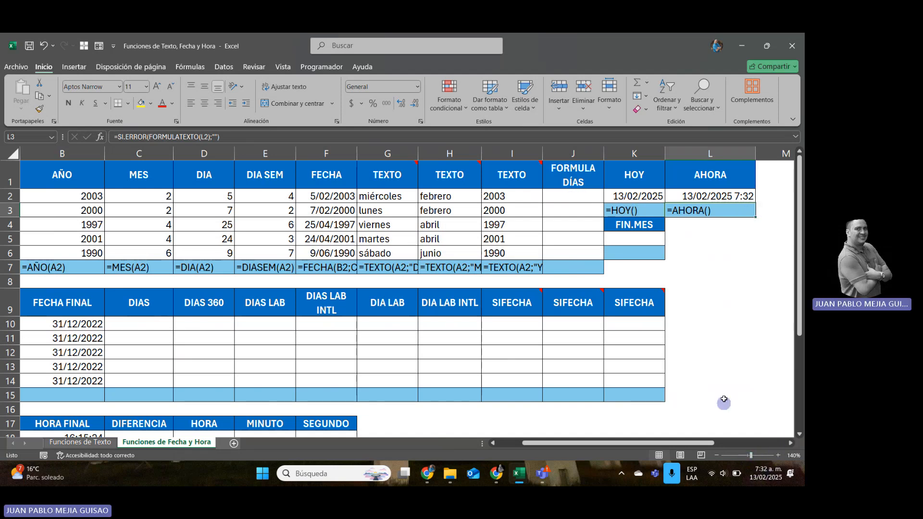
Enter =$K$2-A2 in cell J2 under FORMULA DÍAS, with an absolute reference to the HOY date.
click(573, 197)
text(=)
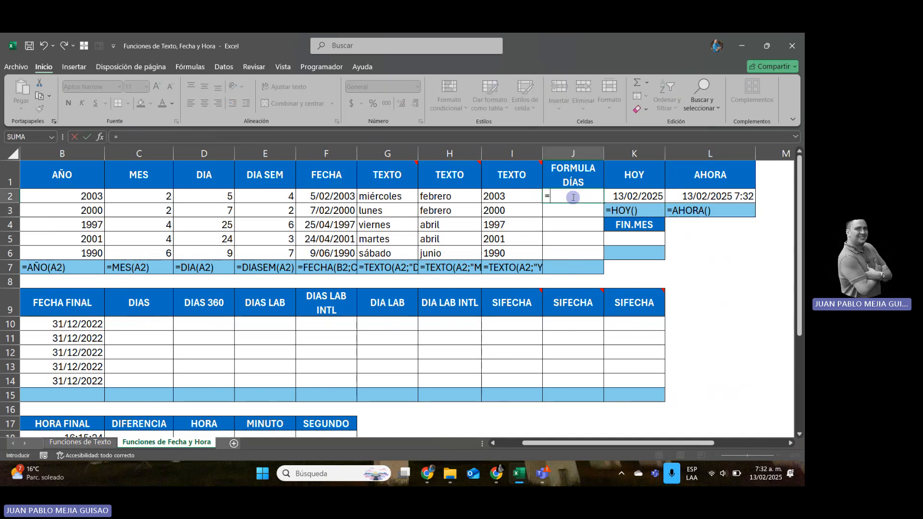
key(Right)
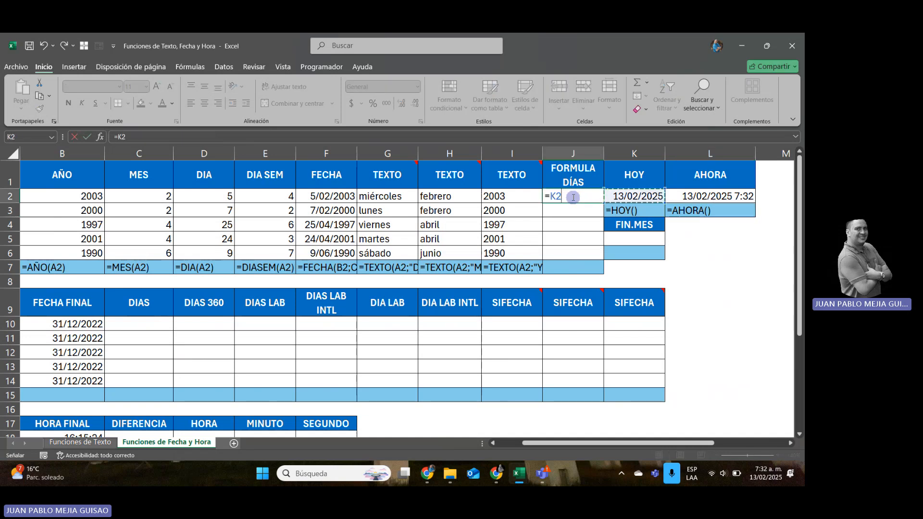
key(F4)
text(-)
key(Left)
key(Left)
key(Left)
key(Left)
key(Left)
key(Left)
key(Left)
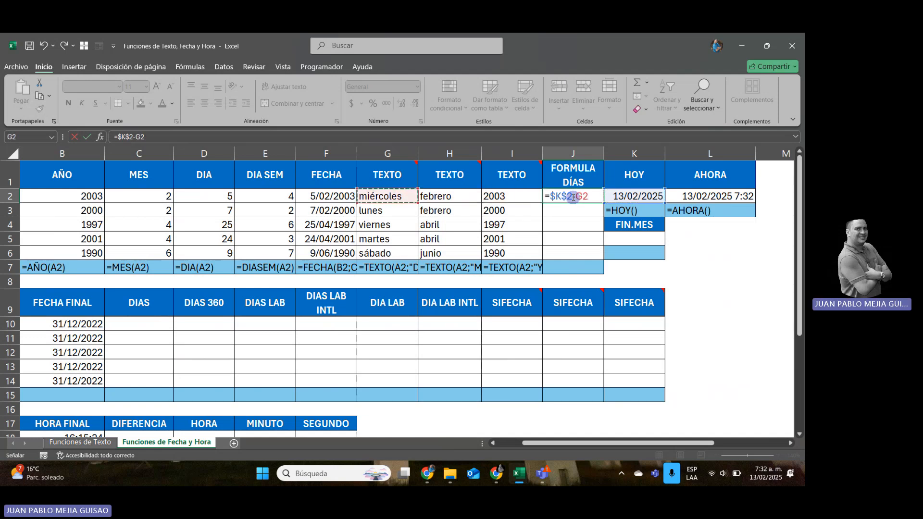
key(Left)
key(Left)
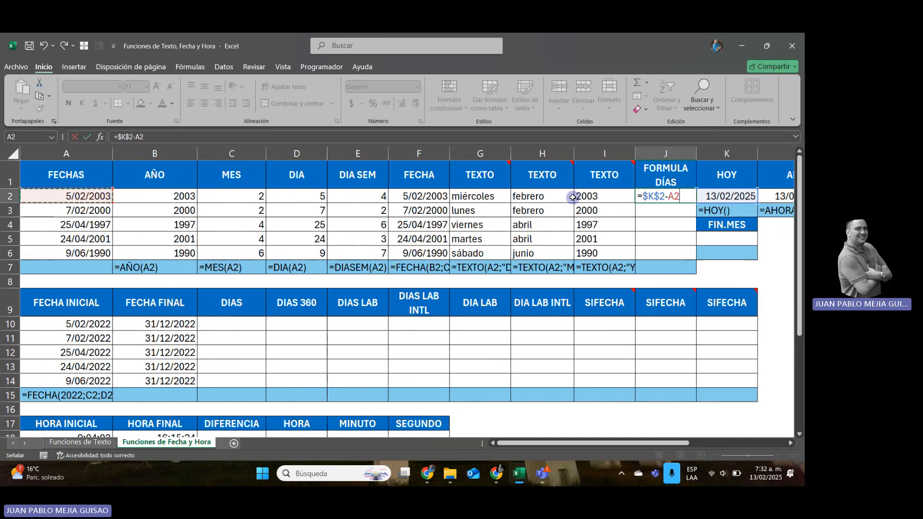
key(Return)
Copy the day-difference formula from cell J2 down through J6.
key(Up)
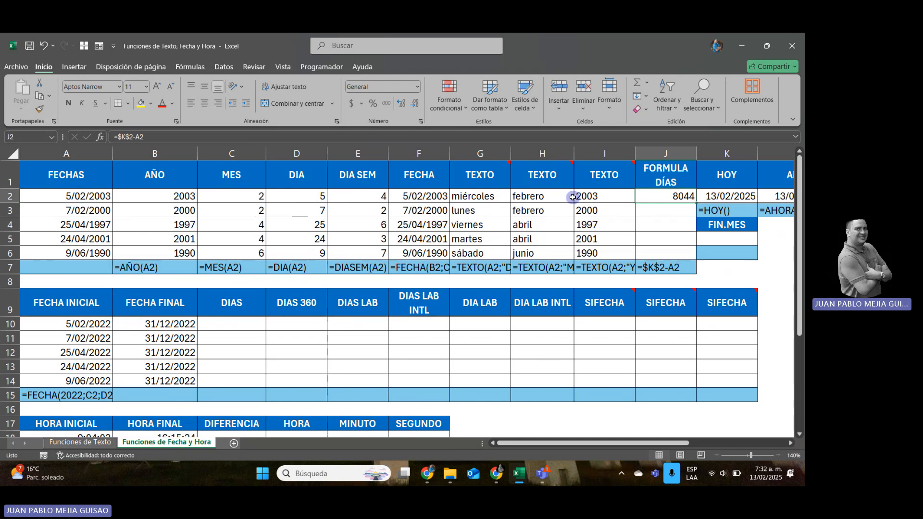
key(ctrl+c)
key(shift+Down)
key(shift+Down)
key(shift+Down)
key(shift+Down)
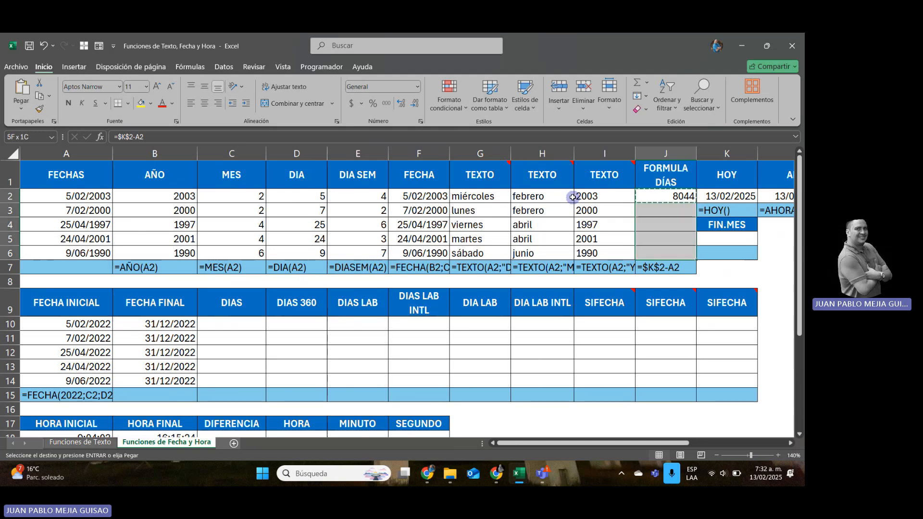
key(ctrl+v)
key(Escape)
key(Down)
key(Down)
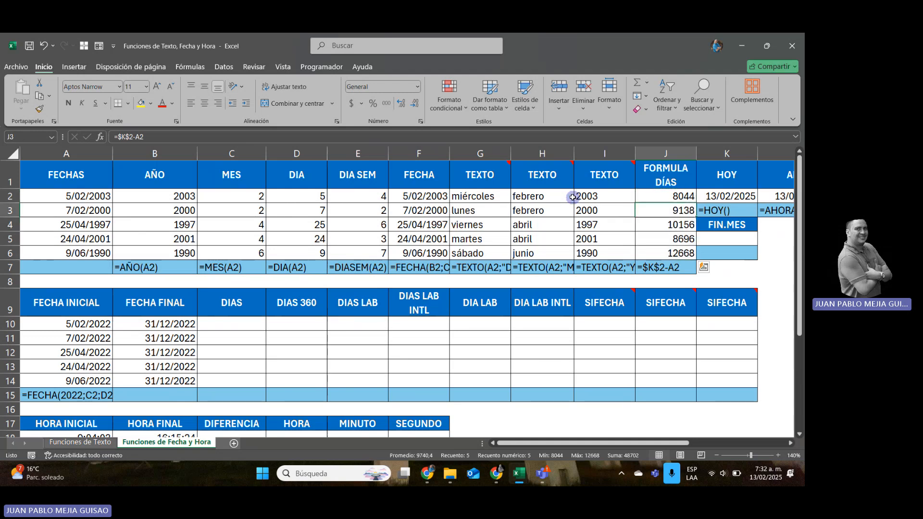
key(Left)
key(Left)
key(Left)
key(Left)
key(Left)
key(Left)
key(Left)
key(Left)
key(Left)
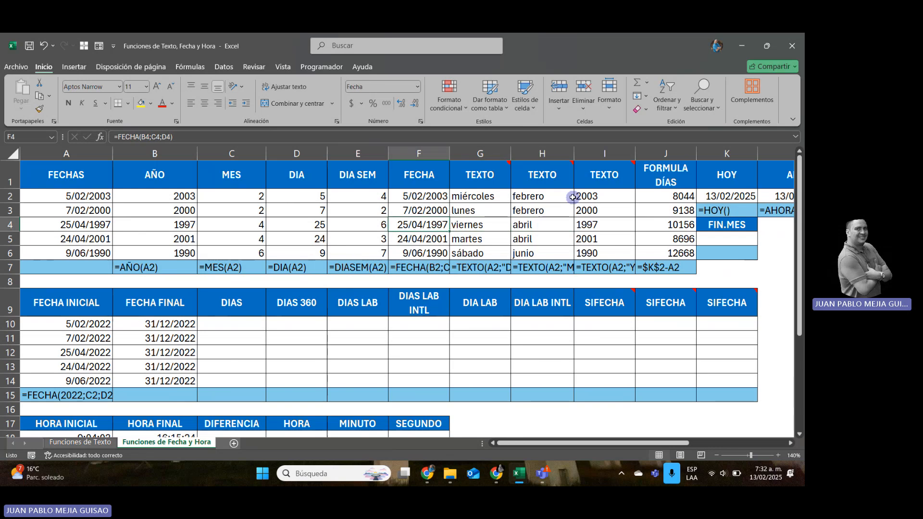
key(Right)
key(Right)
key(Right)
key(Right)
key(Right)
key(Right)
key(Right)
key(Right)
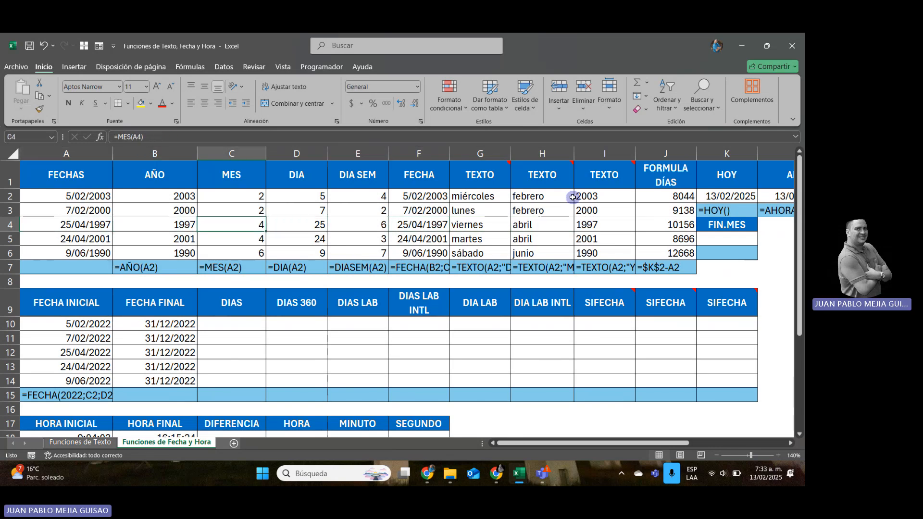
key(Right)
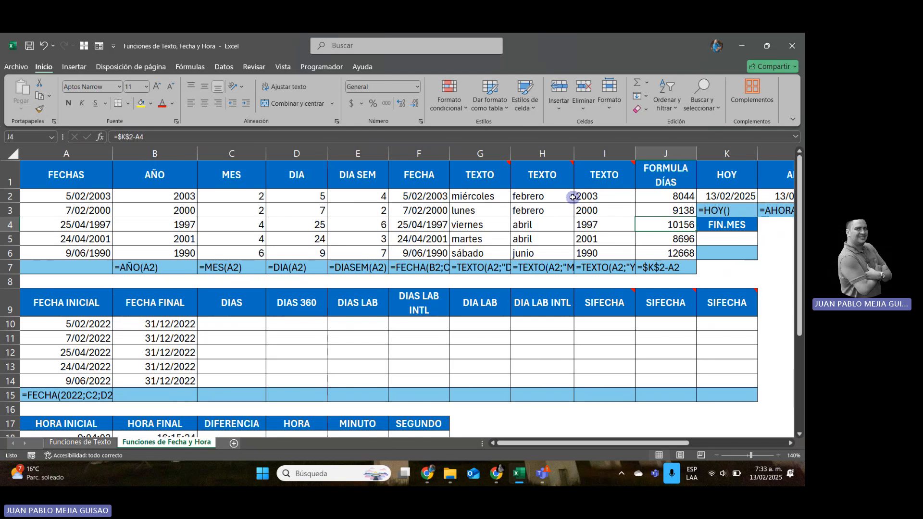
Enter =FIN.MES(K2;0) in cell K5 under the FIN.MES header, using the HOY date as the start date.
key(Right)
key(Right)
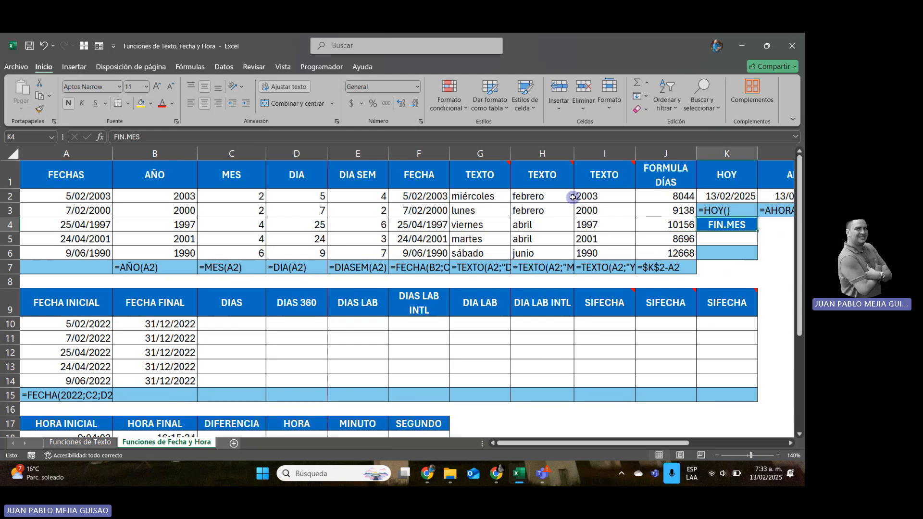
key(Down)
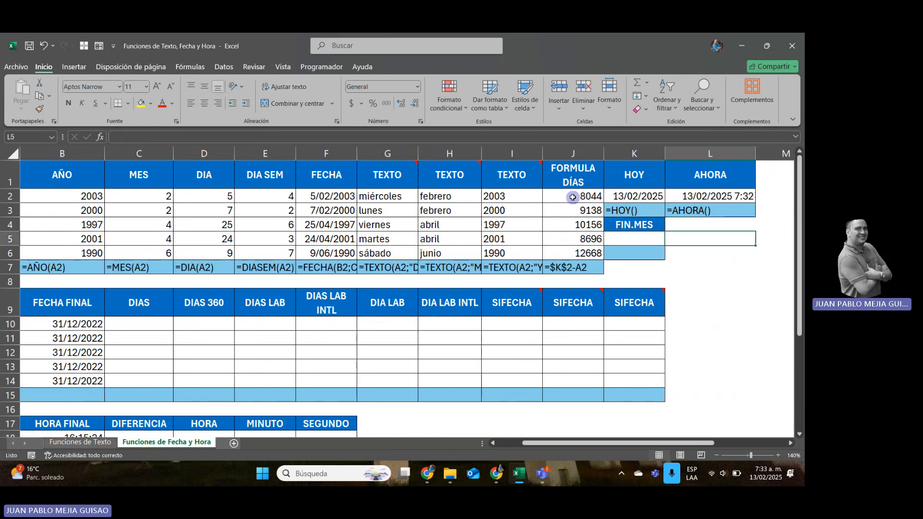
key(Left)
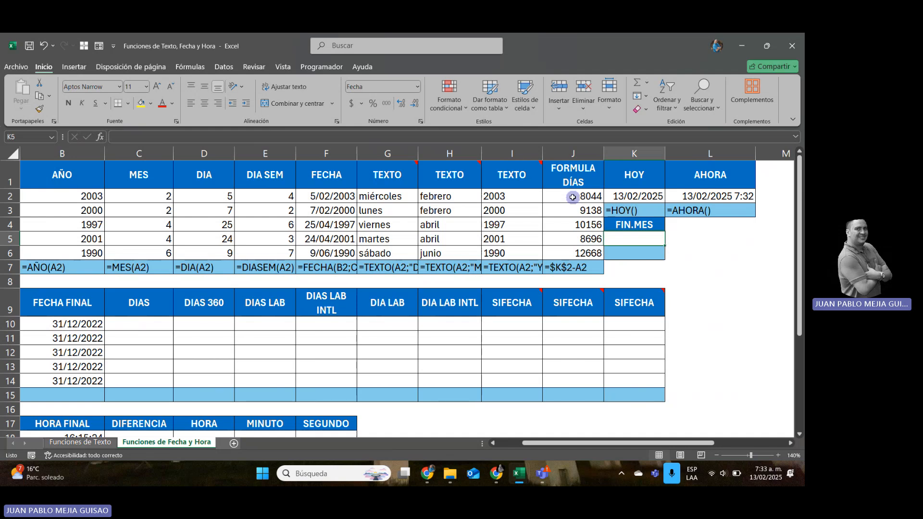
key(Up)
key(Down)
text(=)
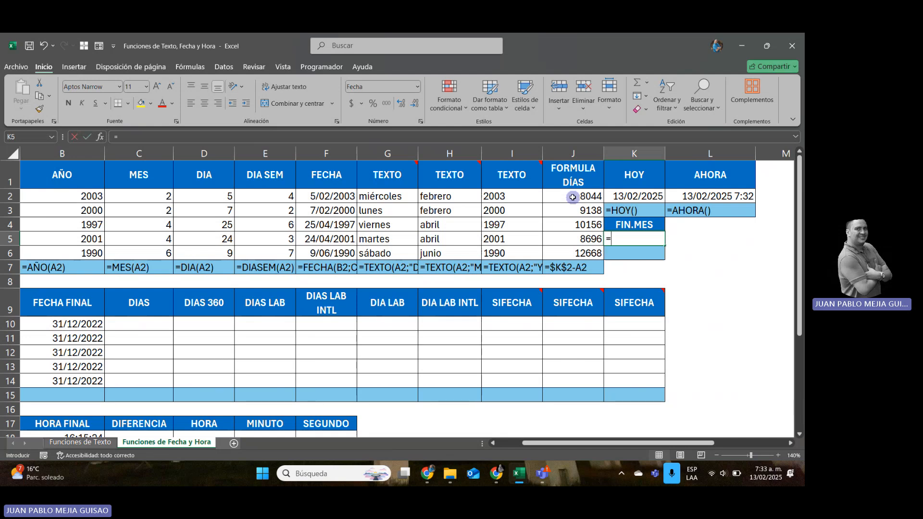
key(Up)
key(Up)
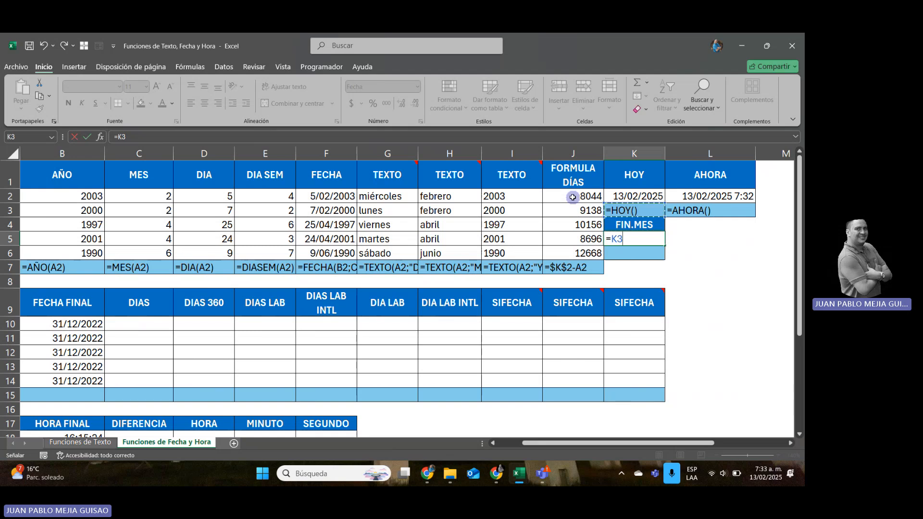
key(BackSpace)
key(BackSpace)
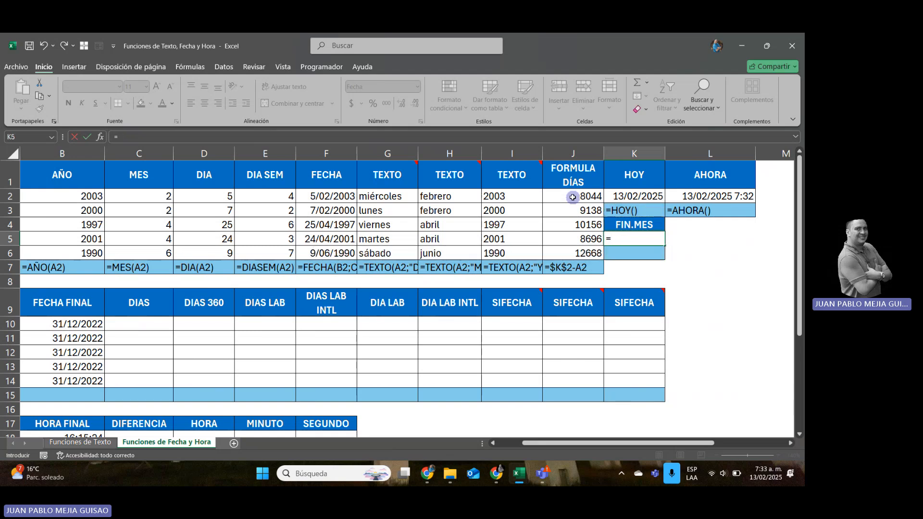
text(FIN)
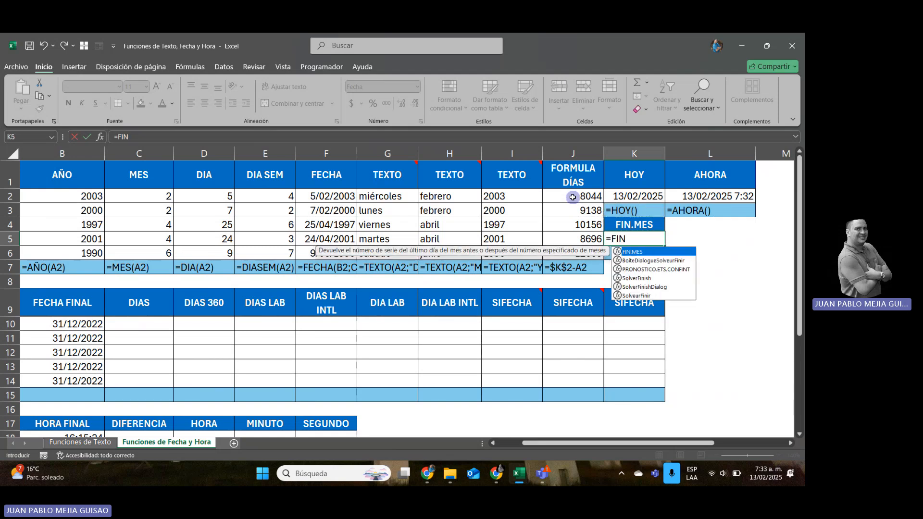
double_click(632, 252)
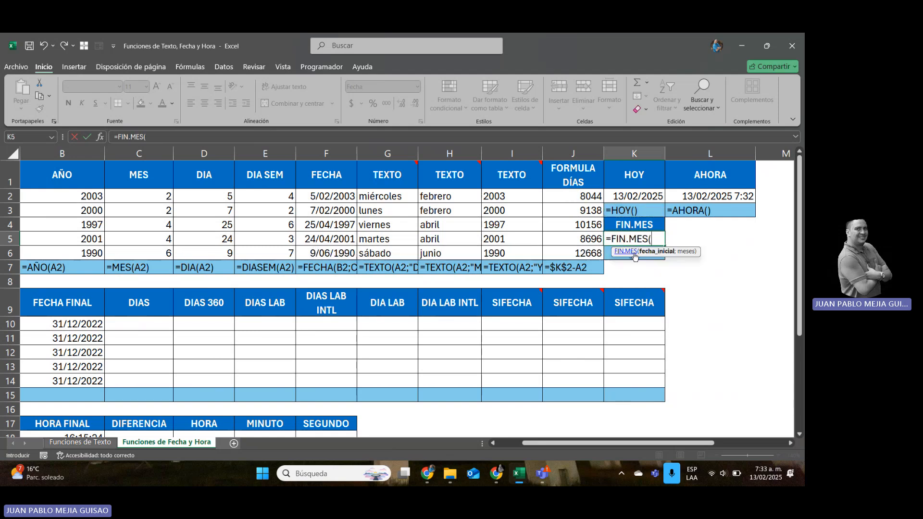
click(644, 196)
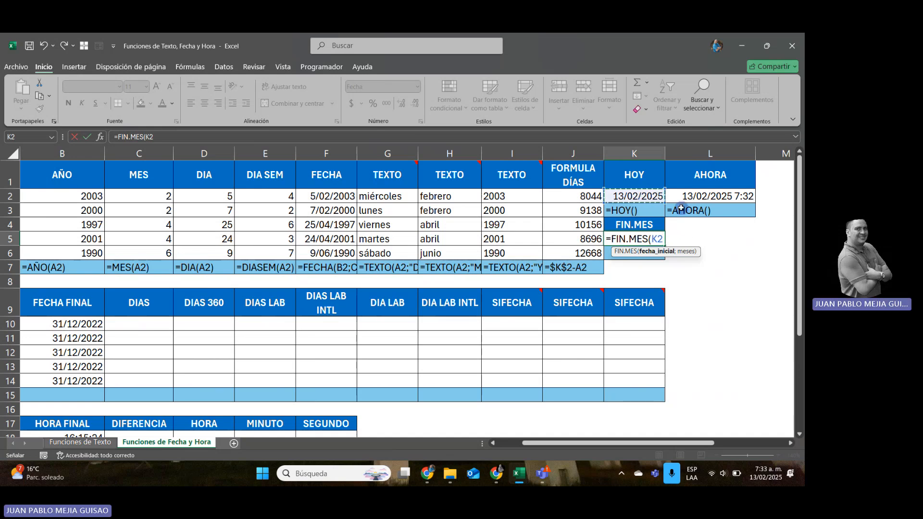
text(;)
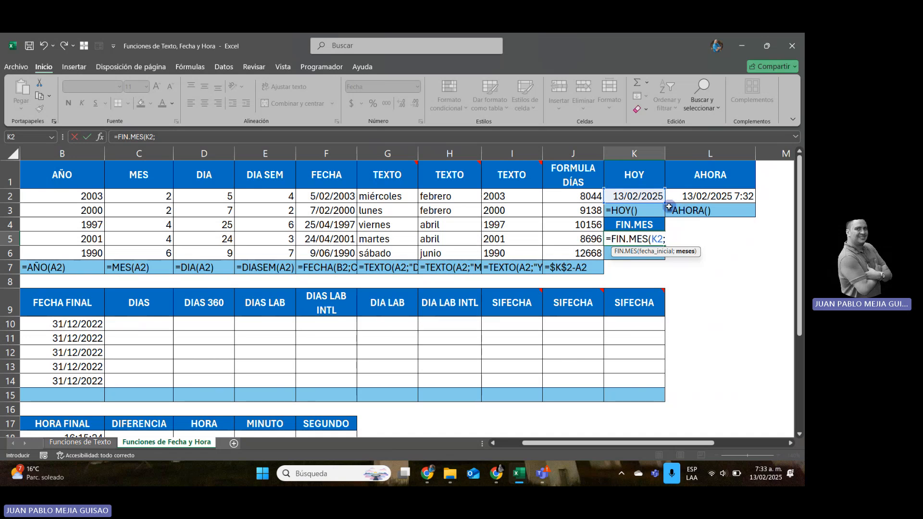
text(0)
key(Return)
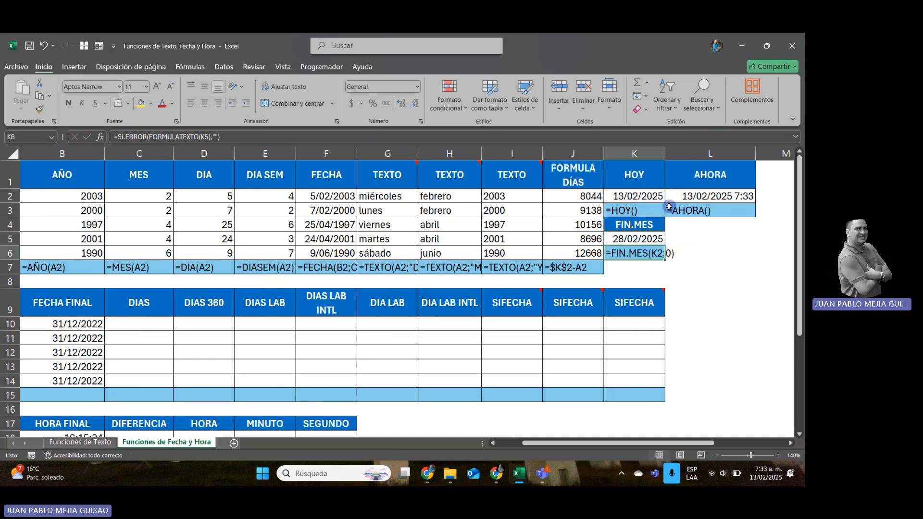
Change the months argument of the FIN.MES formula in cell K5 to 1.
key(Up)
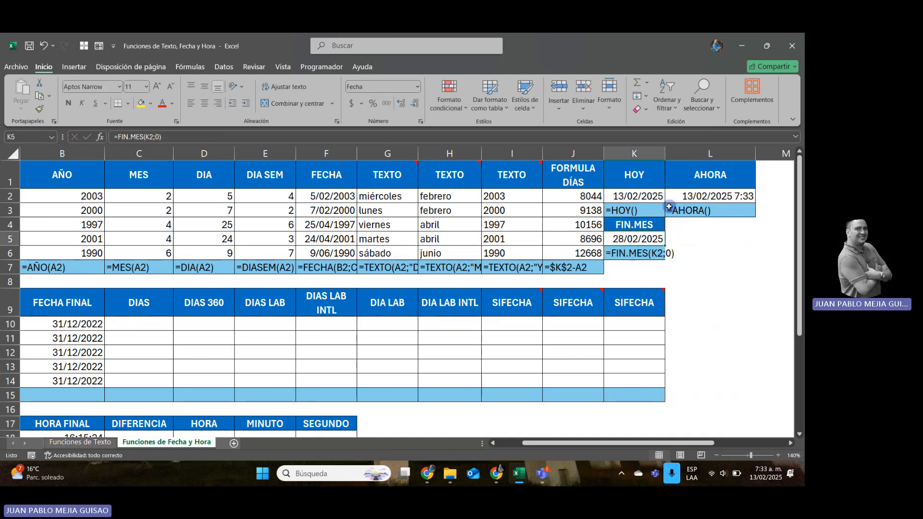
click(160, 135)
key(BackSpace)
text(1)
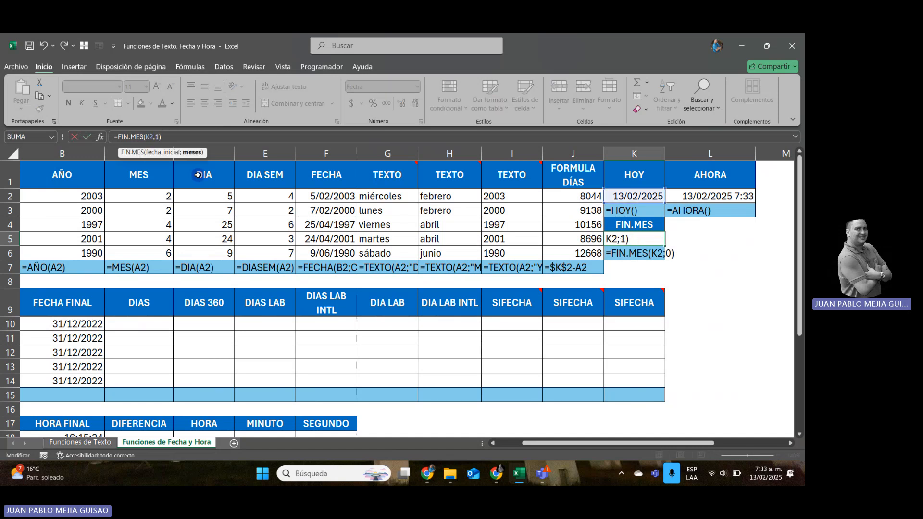
key(Return)
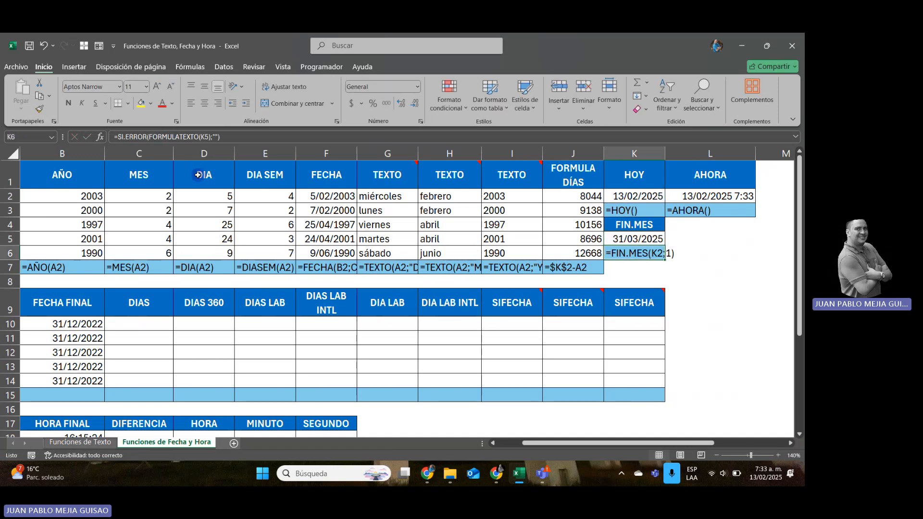
Set the months argument of the FIN.MES formula in cell K5 to 2.
key(Up)
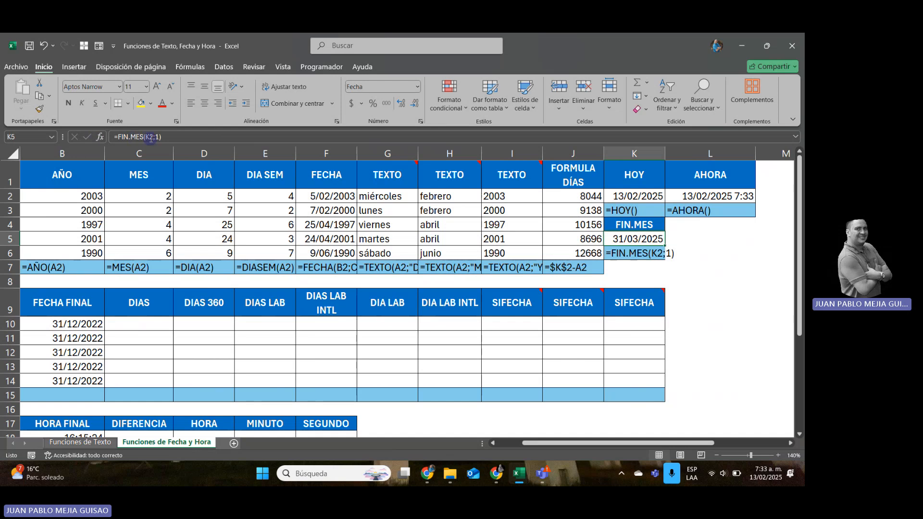
click(161, 138)
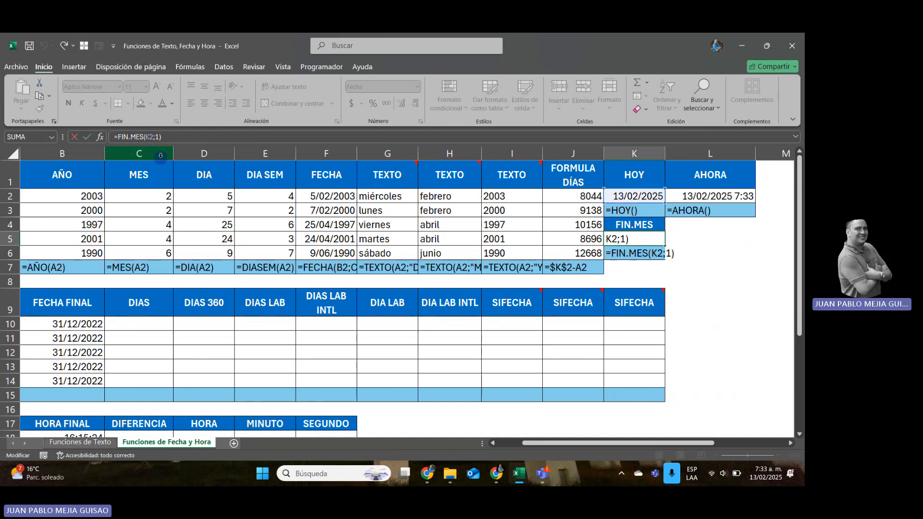
key(BackSpace)
text(2)
key(Return)
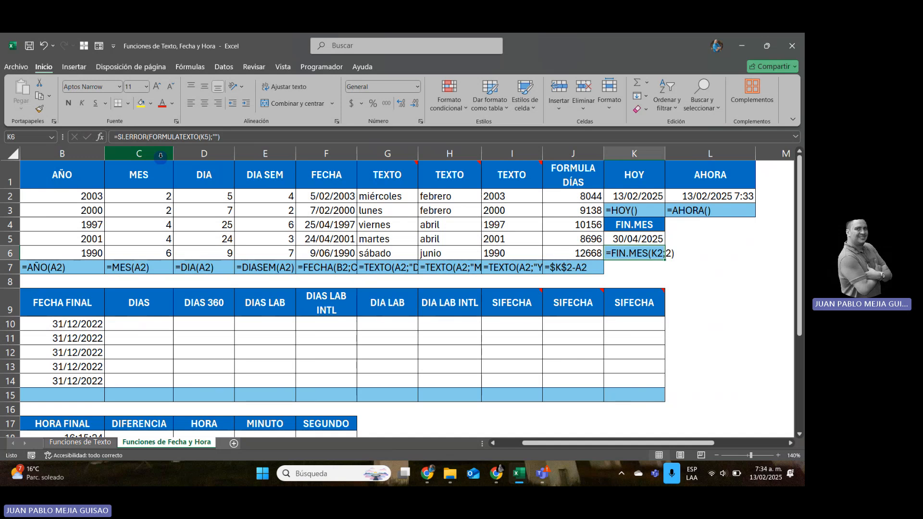
Look over the second table's start dates and its empty day-count and workday columns along row 10.
key(Down)
key(Down)
key(Down)
key(Down)
key(Down)
key(Down)
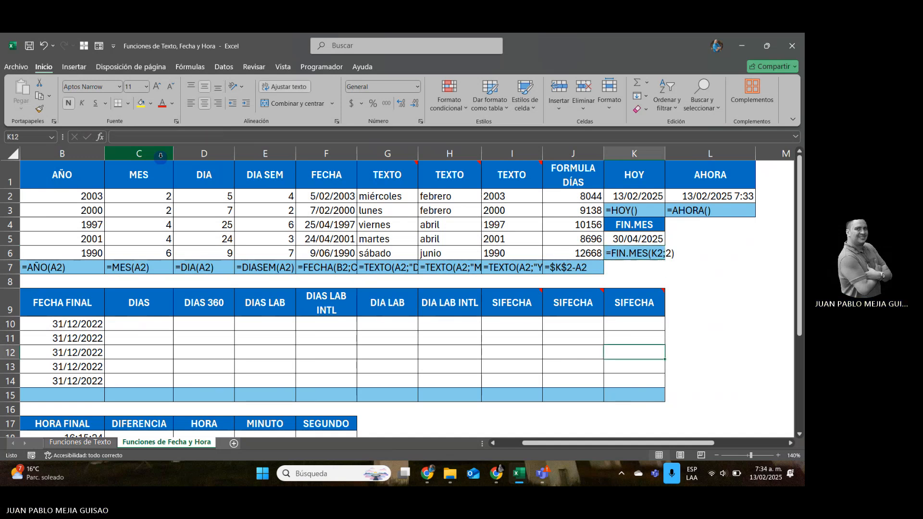
key(Left)
key(Left)
key(Left)
key(Left)
key(Left)
key(Left)
key(Left)
key(Left)
key(Left)
key(Left)
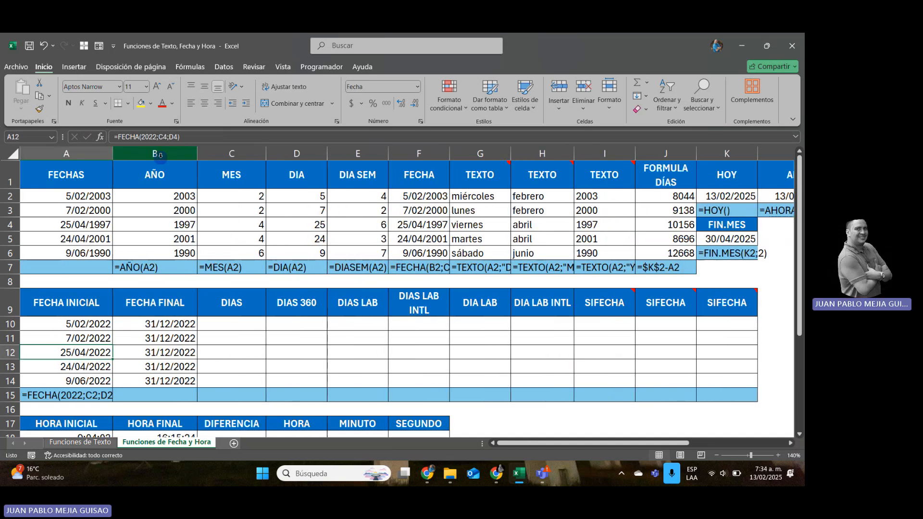
key(Up)
key(Up)
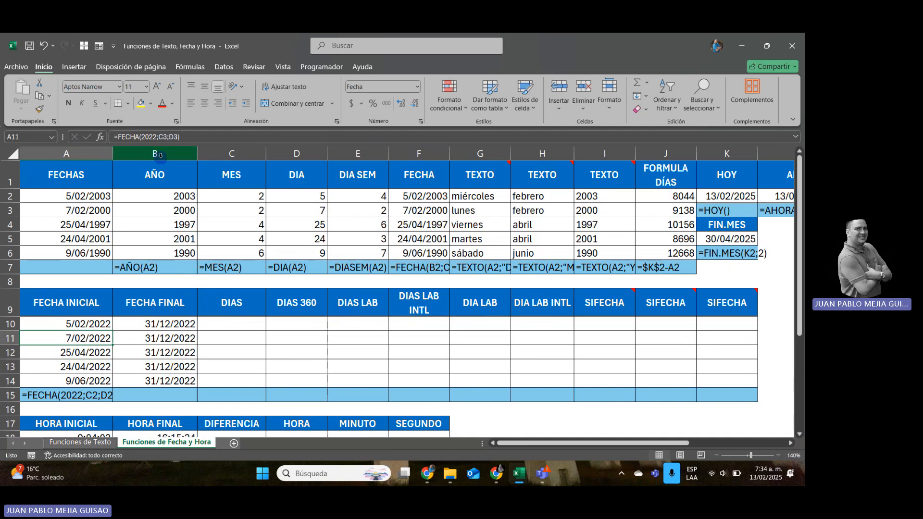
key(Right)
key(Right)
key(Right)
key(Right)
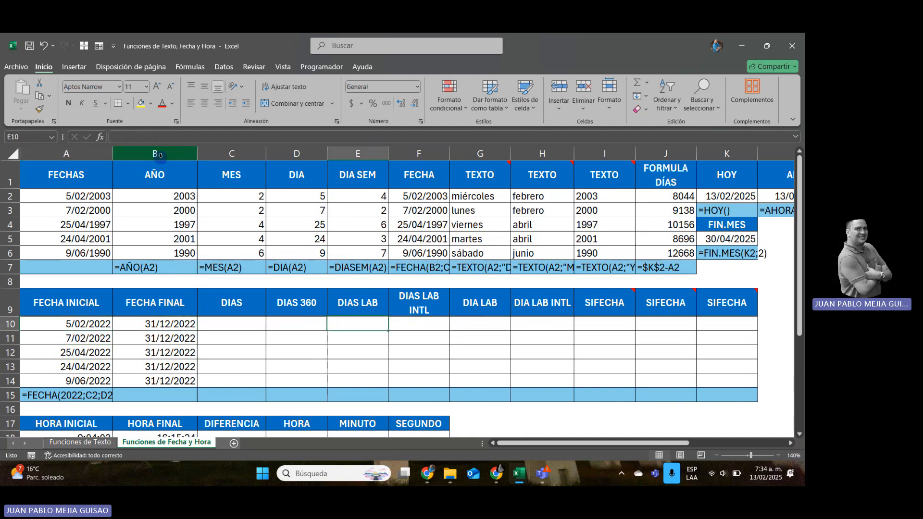
key(Right)
key(Right)
key(Right)
key(Right)
key(Left)
key(Left)
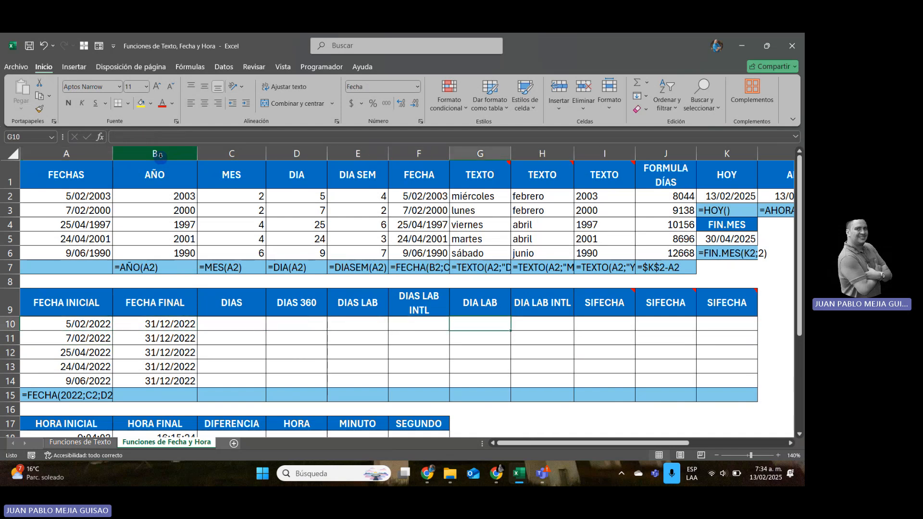
key(Left)
key(Left)
key(Left)
key(Left)
key(Left)
key(Left)
Examine the original FECHAS dates and their extracted AÑO, MES and DIA values in the first table.
key(Up)
key(Up)
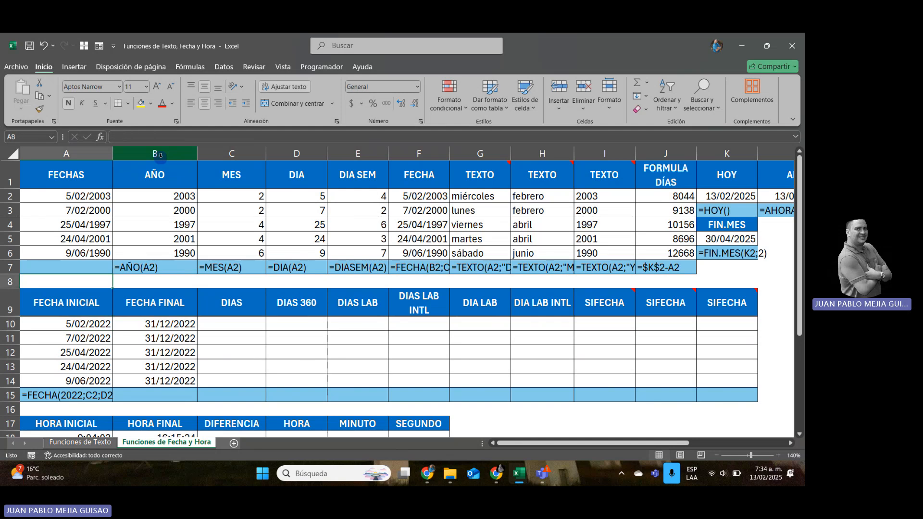
key(Up)
key(Up)
key(Up)
key(Up)
key(Up)
key(Right)
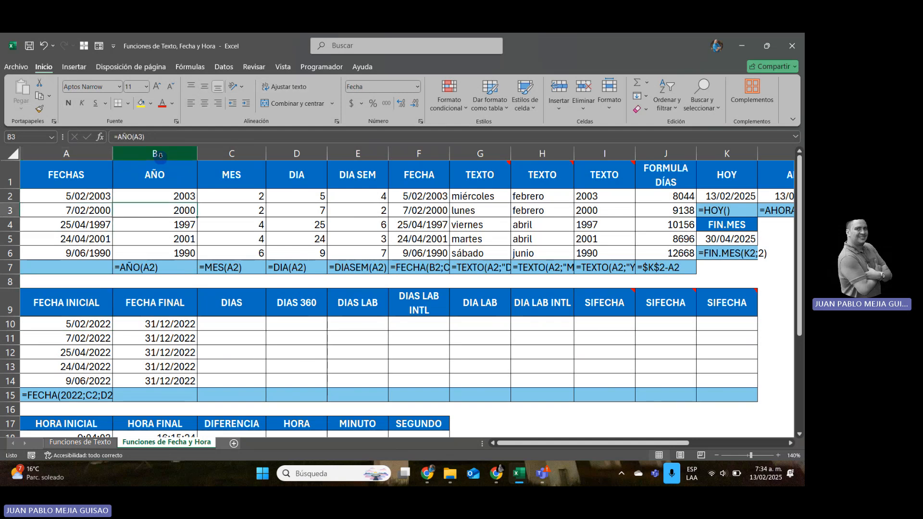
key(Right)
key(Right)
key(Left)
key(Left)
key(Left)
key(Down)
key(Down)
key(Down)
key(Down)
key(Down)
key(Down)
key(Down)
key(Down)
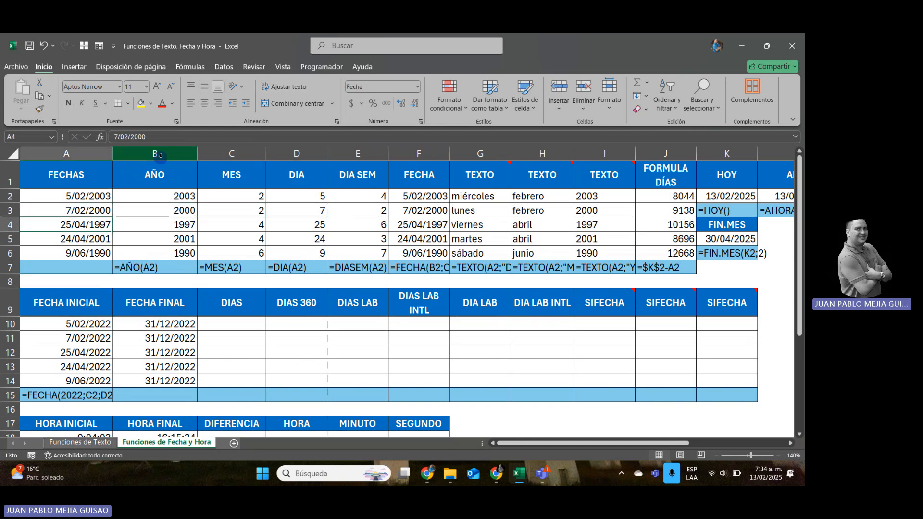
key(Up)
key(Up)
key(Up)
key(Up)
key(Up)
key(Up)
key(Up)
key(Up)
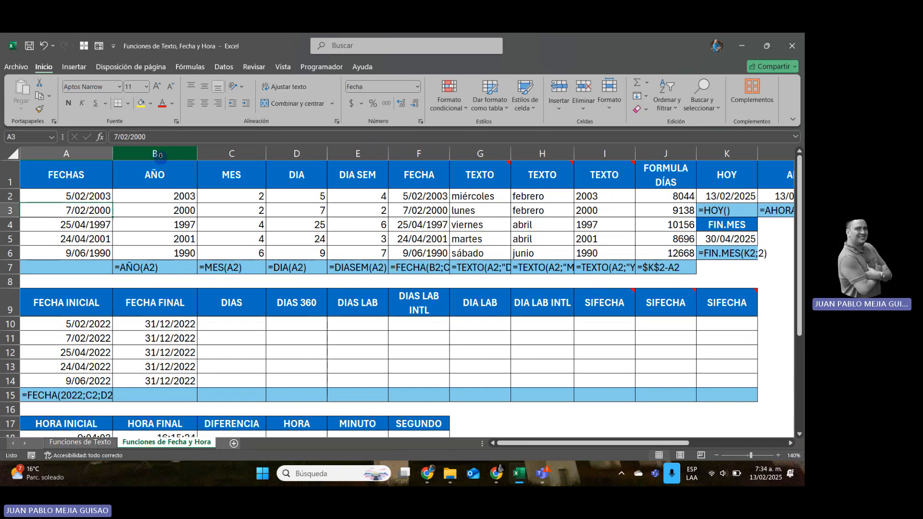
Inspect the FECHA INICIAL formula in A10, the FECHA FINAL date in B10 and the adjacent DIAS and DIAS 360 cells.
key(Right)
key(Right)
key(Right)
key(Down)
key(Down)
key(Down)
key(Down)
key(Down)
key(Down)
key(Down)
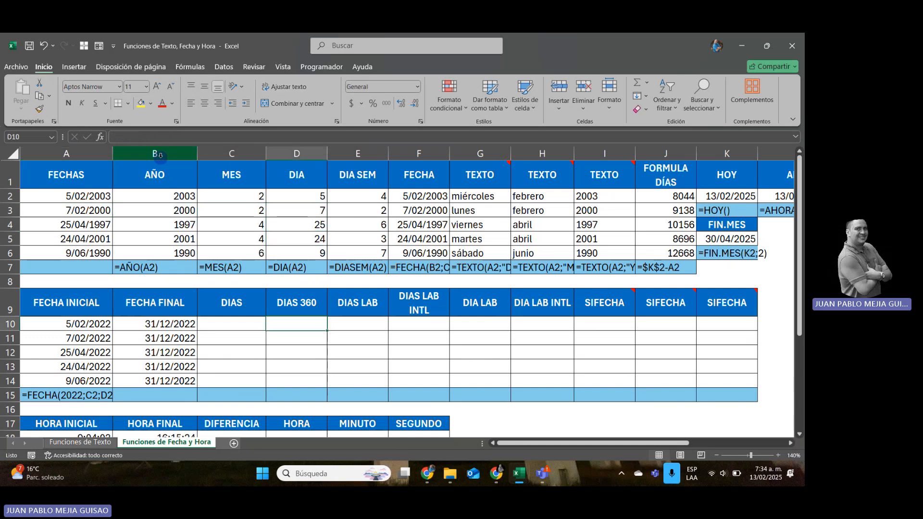
key(Left)
key(Left)
key(Left)
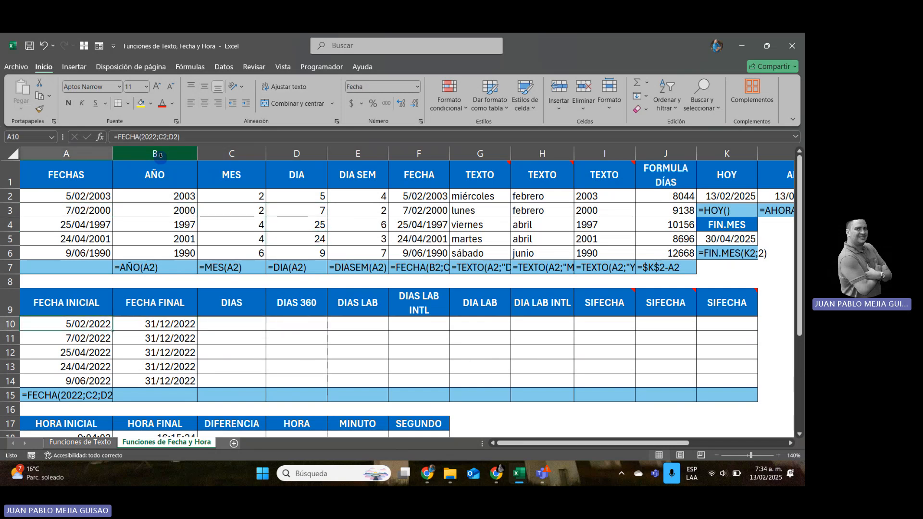
key(Right)
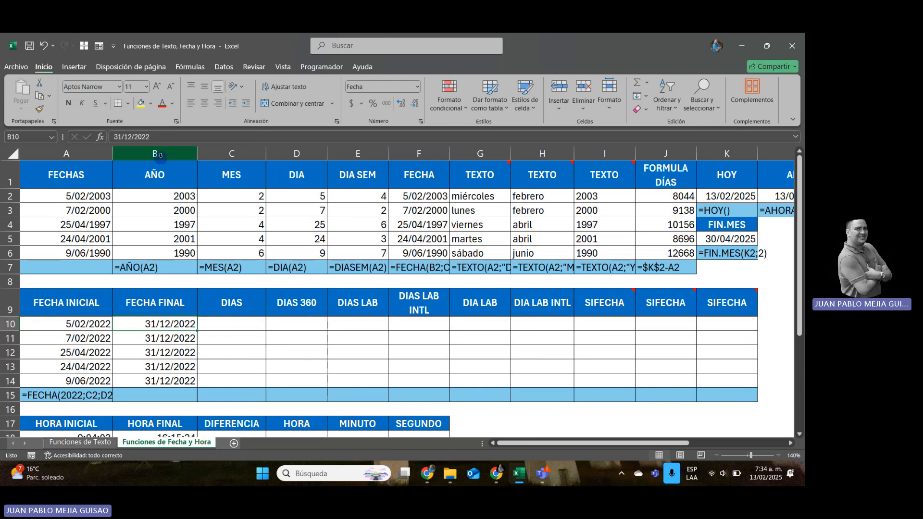
key(Right)
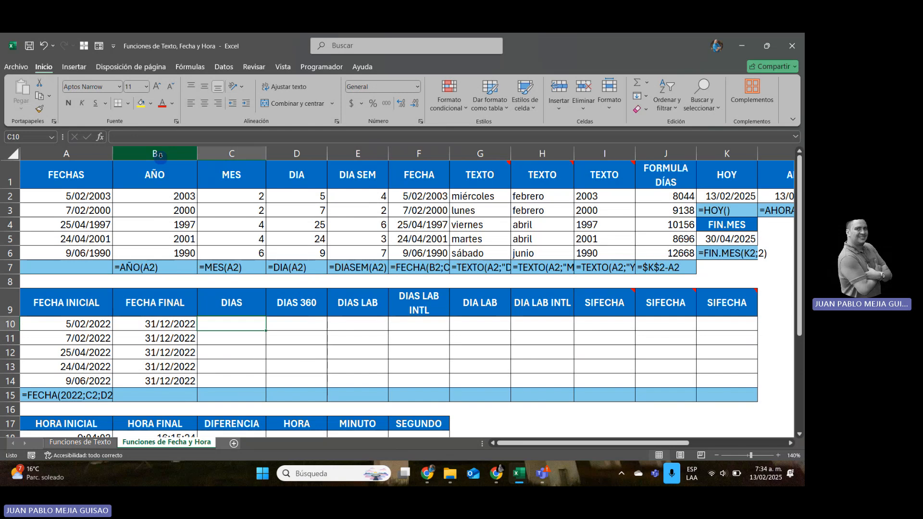
key(Right)
key(Right)
key(Right)
key(Right)
key(Right)
key(Right)
key(Right)
key(Right)
key(Right)
key(Right)
key(Right)
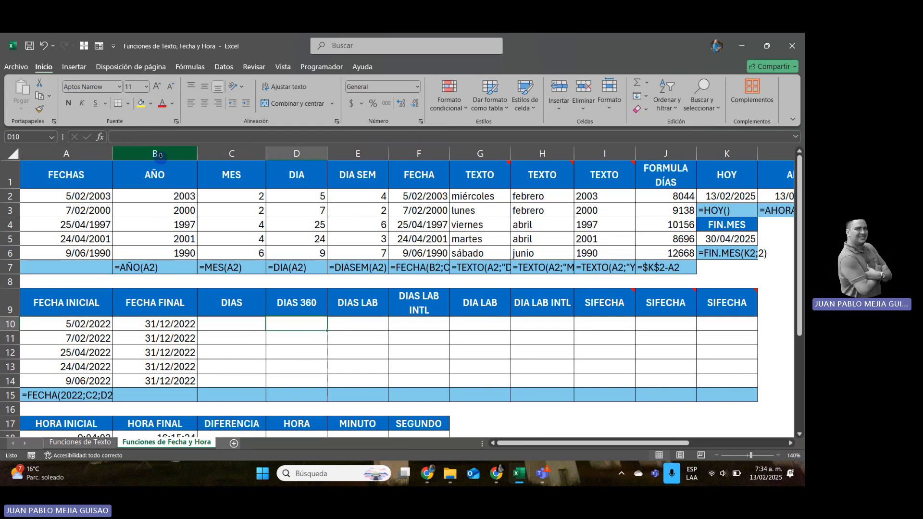
Examine the full list of holiday dates under FESTIVOS 2022 in column N.
key(Up)
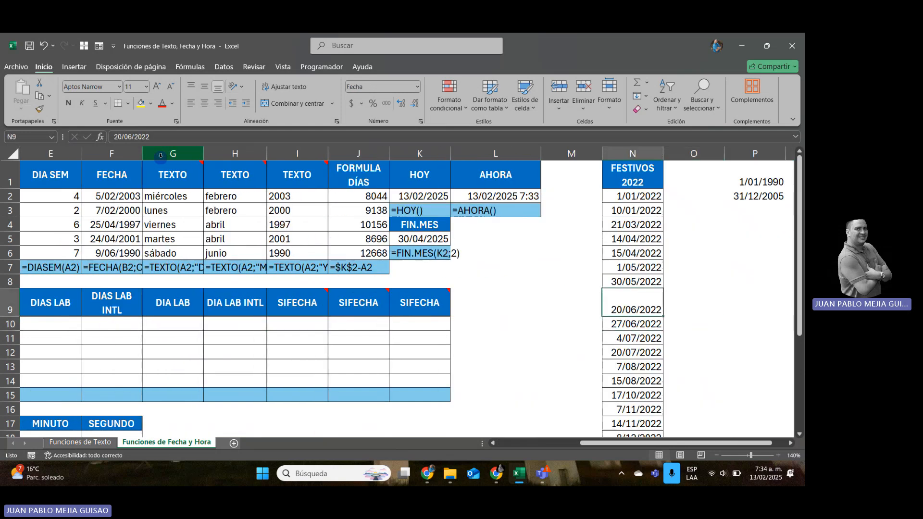
key(ctrl+Up)
key(Down)
key(ctrl+shift+Down)
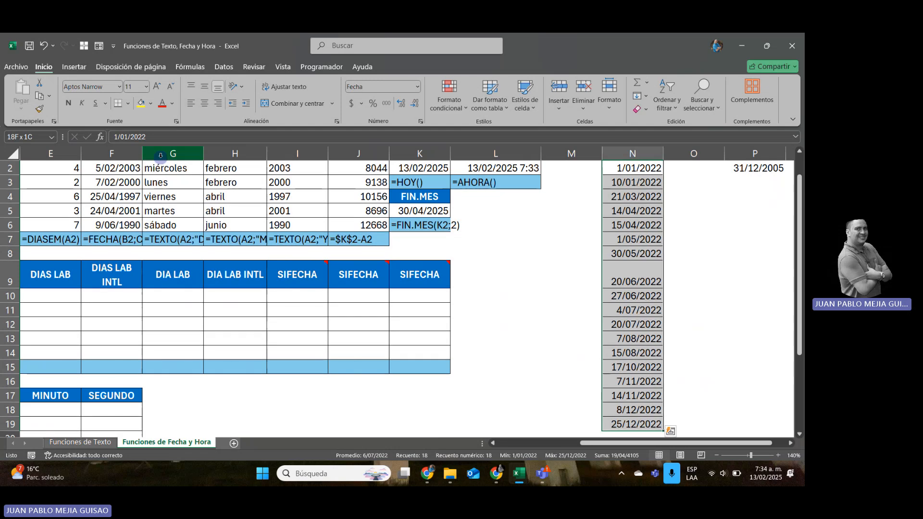
key(Up)
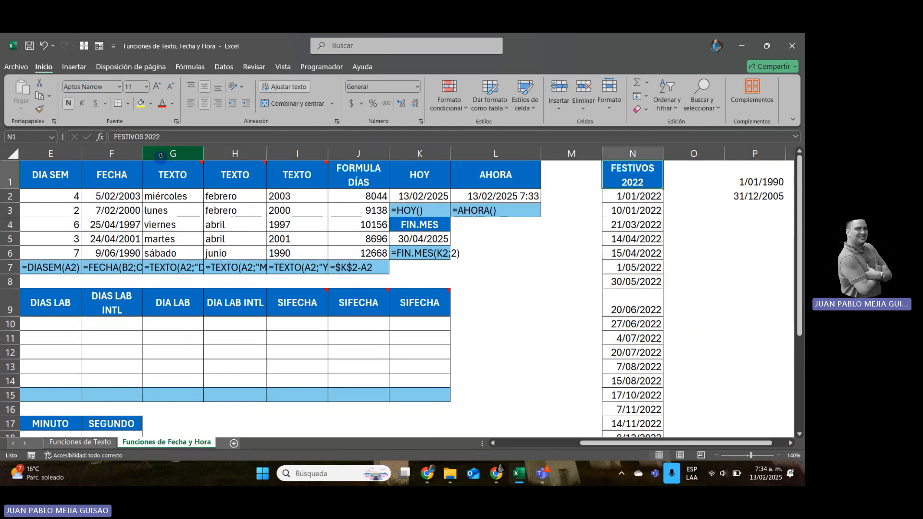
key(Down)
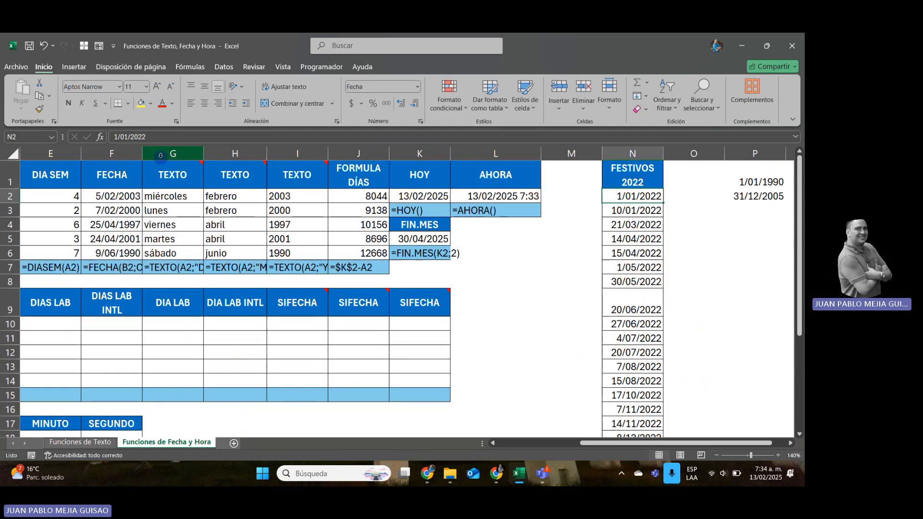
Name the holiday date range N2:N19 under FESTIVOS 2022 as FESTIVOS2022.
key(ctrl+shift+Down)
key(Up)
key(Down)
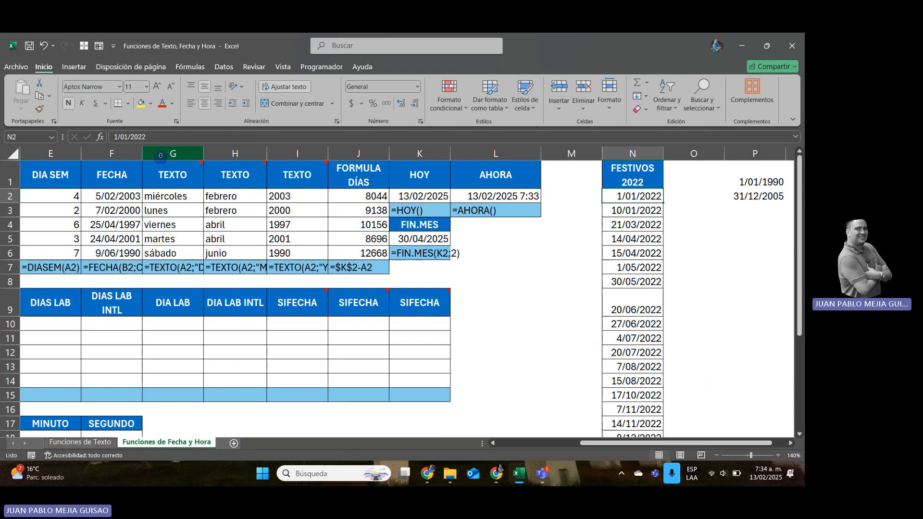
key(ctrl+shift+Down)
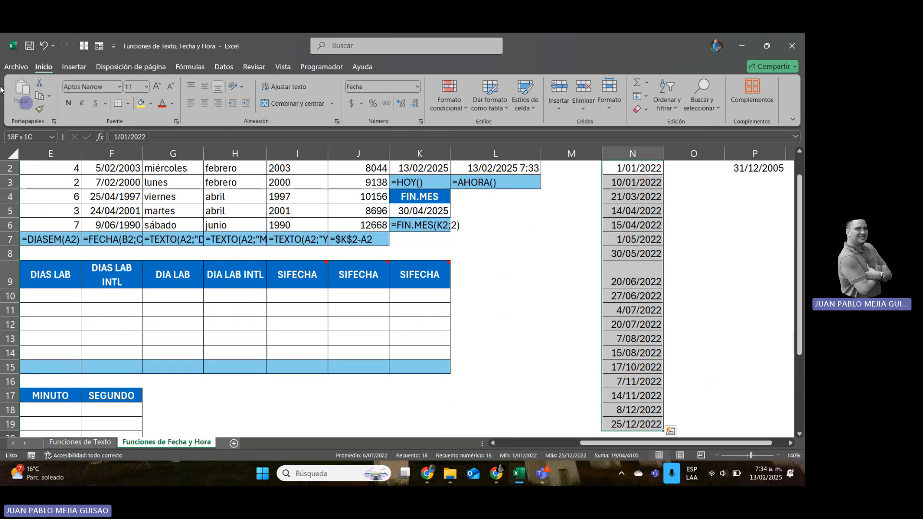
click(31, 133)
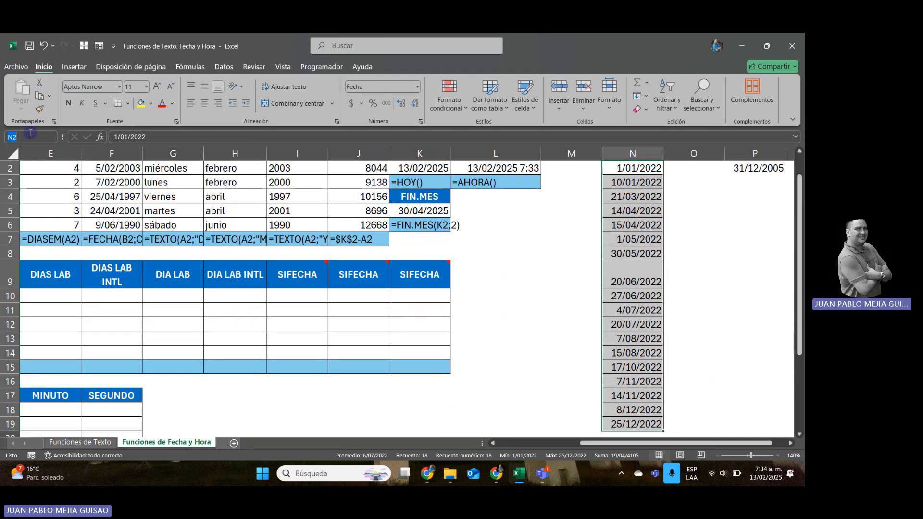
text(FESTIVOS)
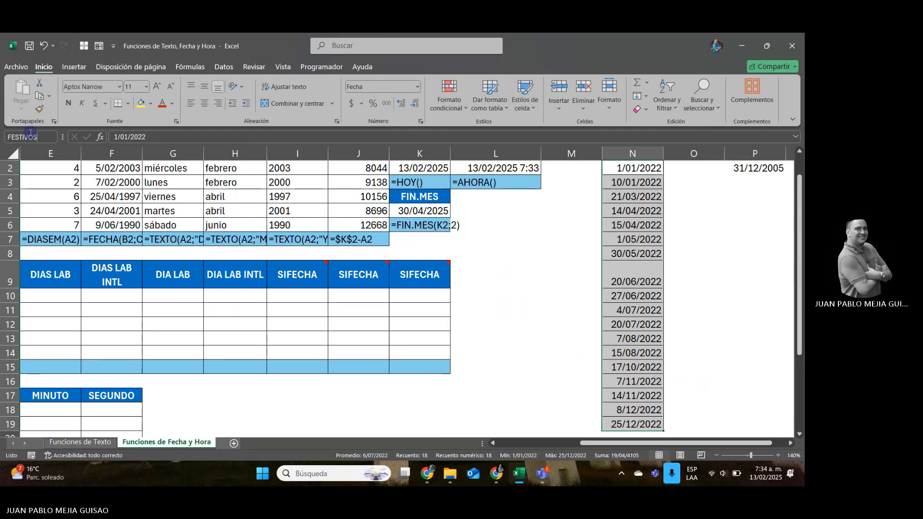
text(2022)
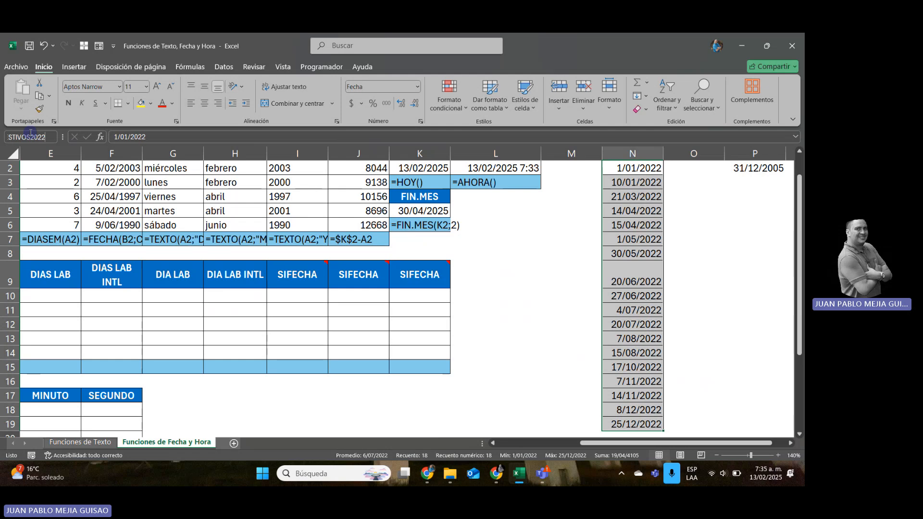
key(Return)
key(Up)
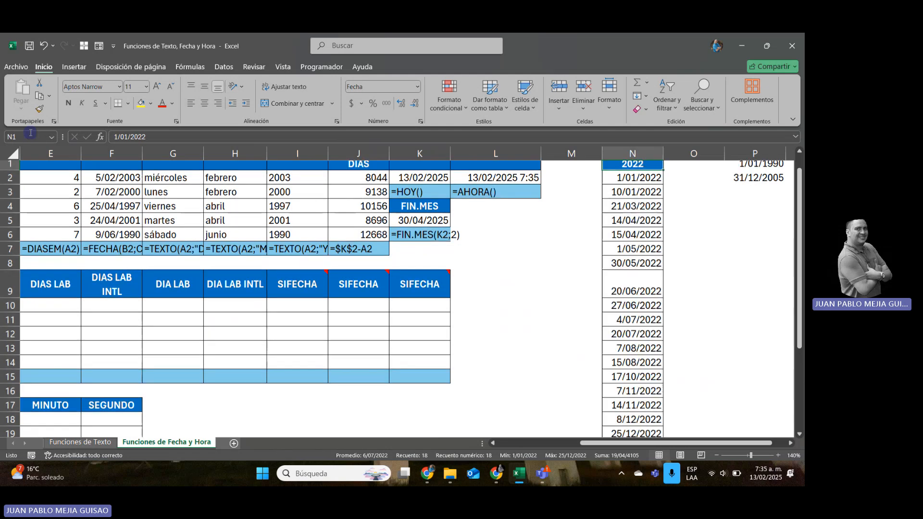
key(ctrl+shift+Down)
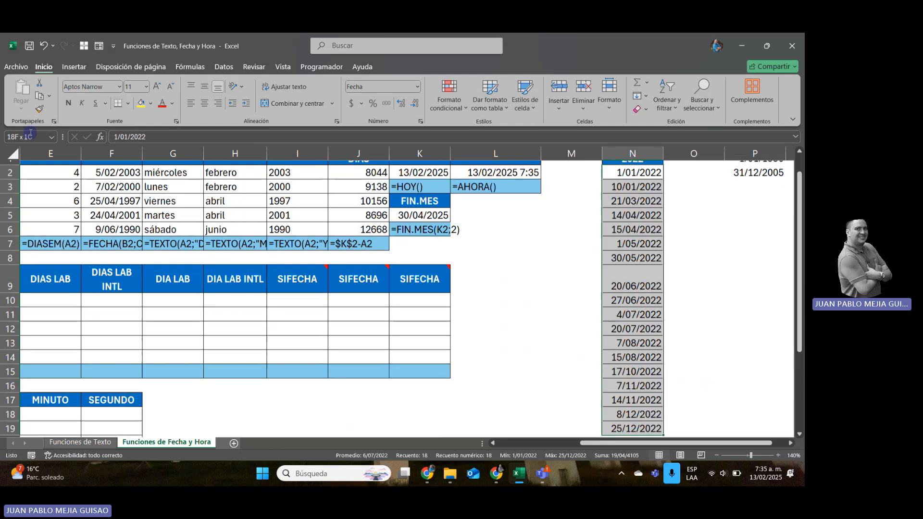
Enter =DIAS(A10;B10) in C10 to calculate the days between the start and end dates.
key(Left)
key(Home)
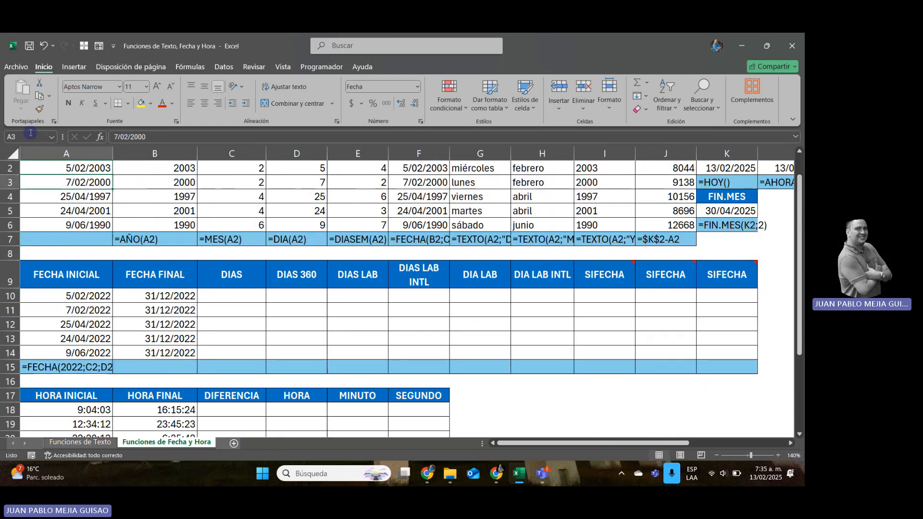
key(Down)
key(Down)
key(Down)
key(Down)
key(Down)
key(Down)
key(Down)
key(Down)
key(Right)
key(Right)
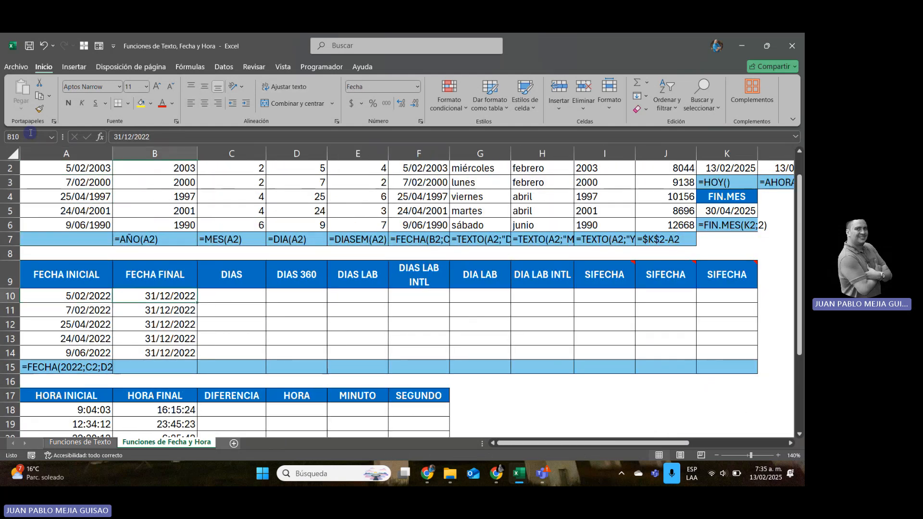
text(=DI)
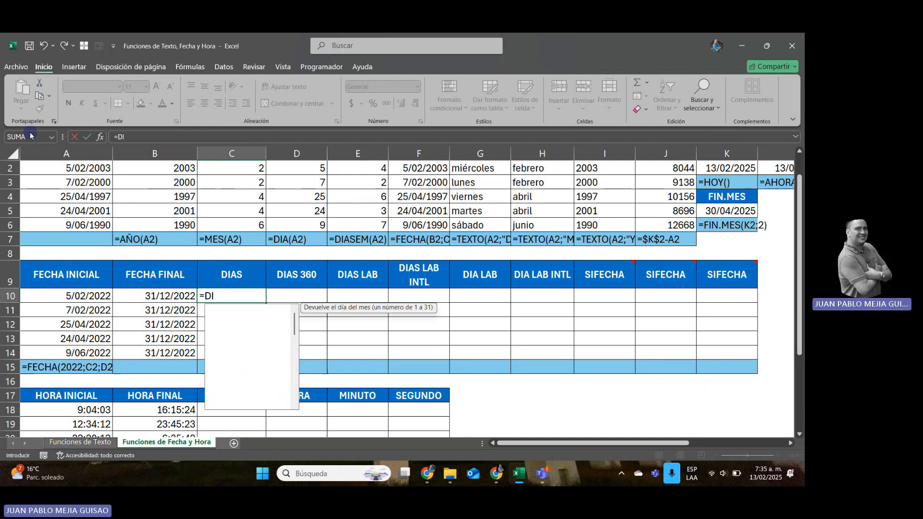
text(AS()
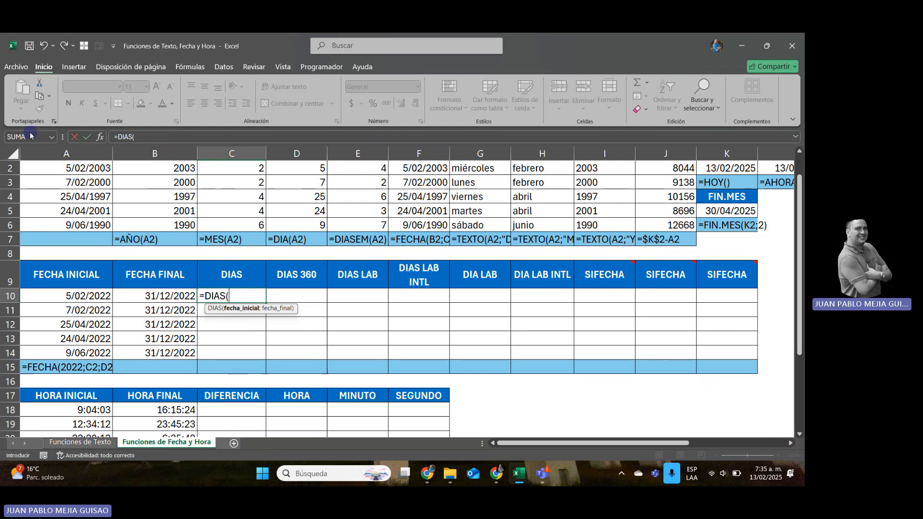
key(Left)
key(Left)
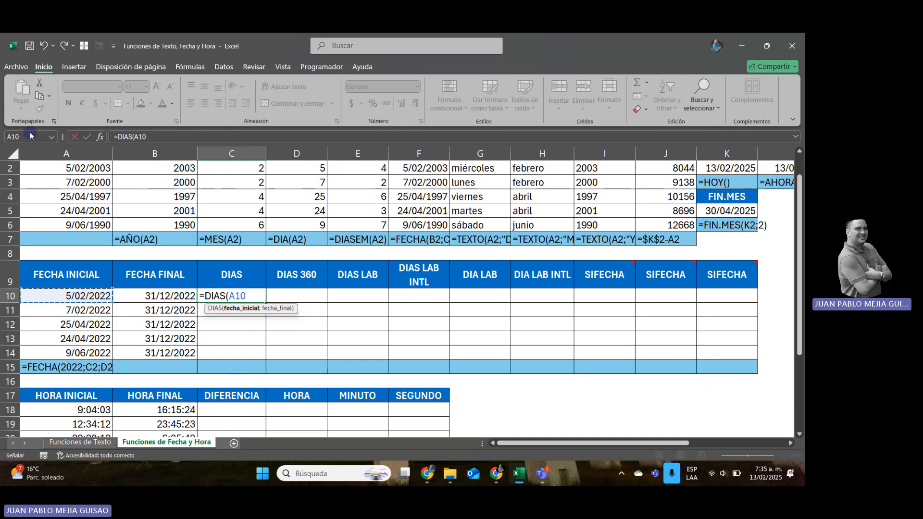
text(;)
key(Left)
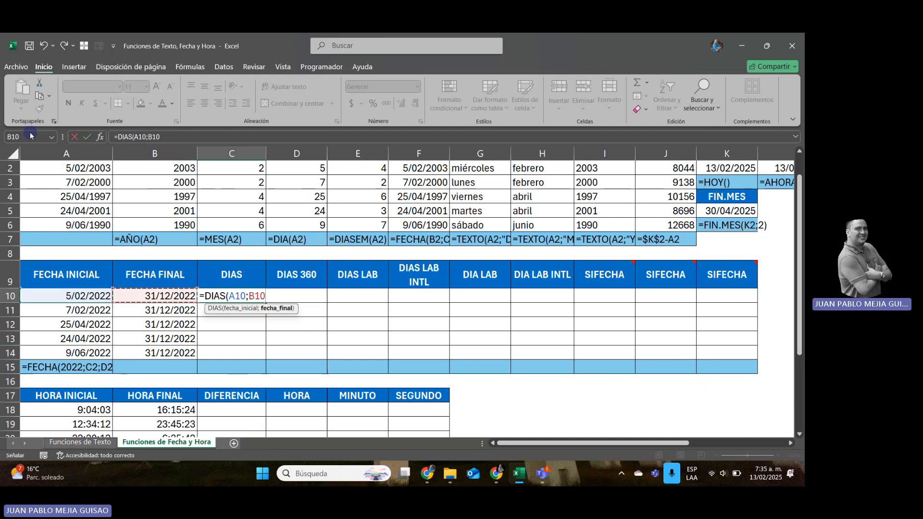
text())
key(Return)
Copy the DIAS formula from C10 down through C14.
key(Up)
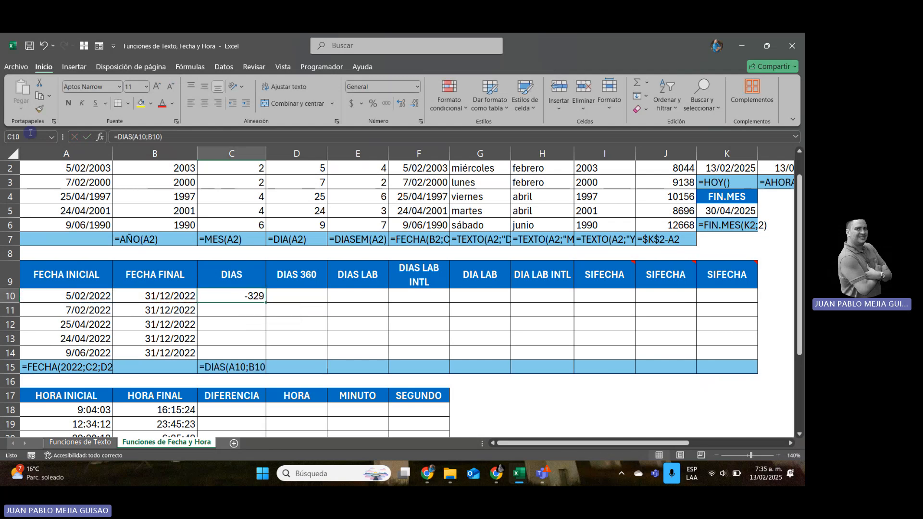
key(ctrl+c)
key(shift+Down)
key(shift+Down)
key(shift+Down)
key(shift+Down)
key(ctrl+v)
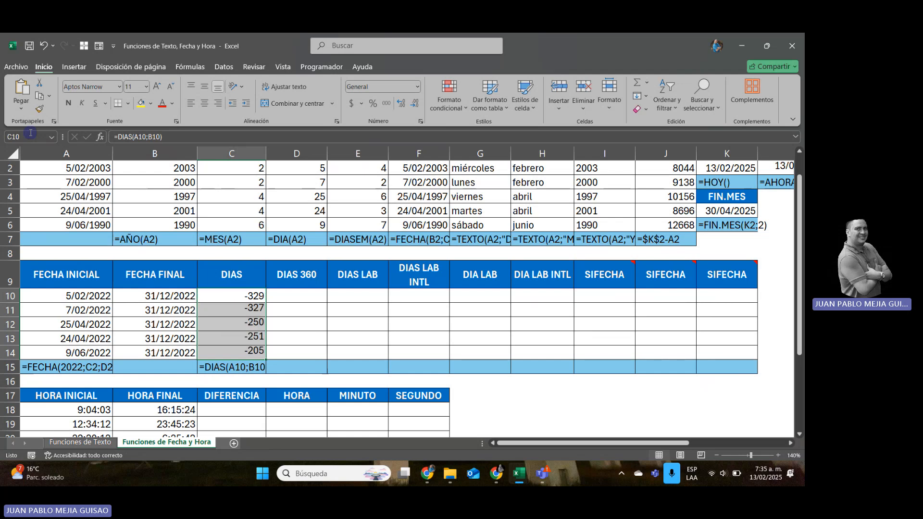
Try a direct date subtraction in D10 with the formula =B10-A10.
key(Right)
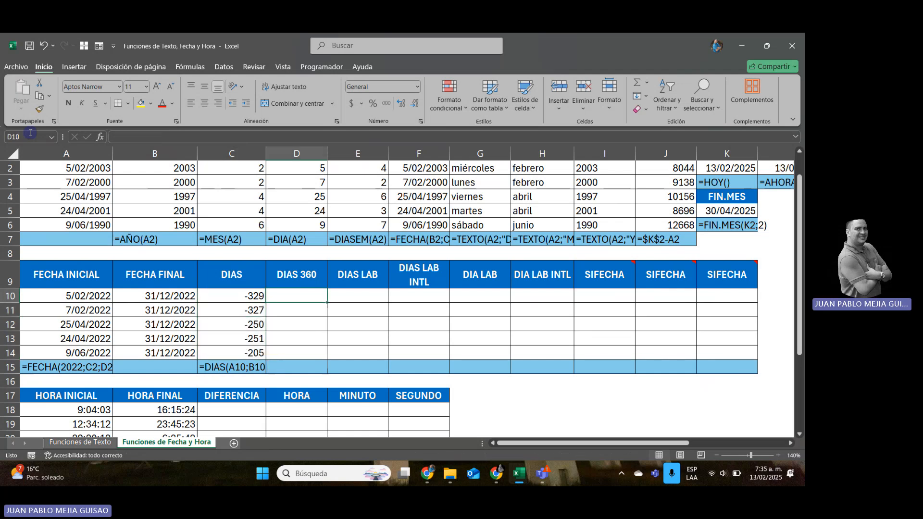
text(=)
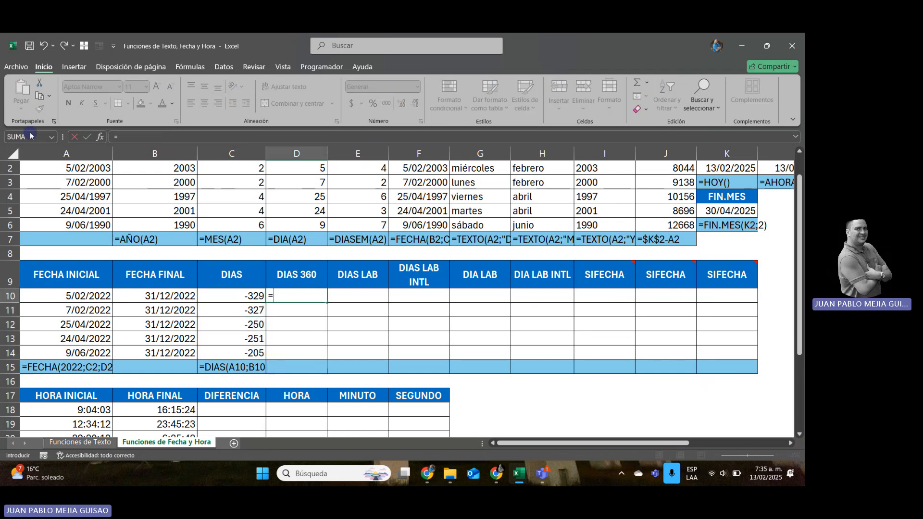
key(Left)
key(Left)
text(-)
key(Left)
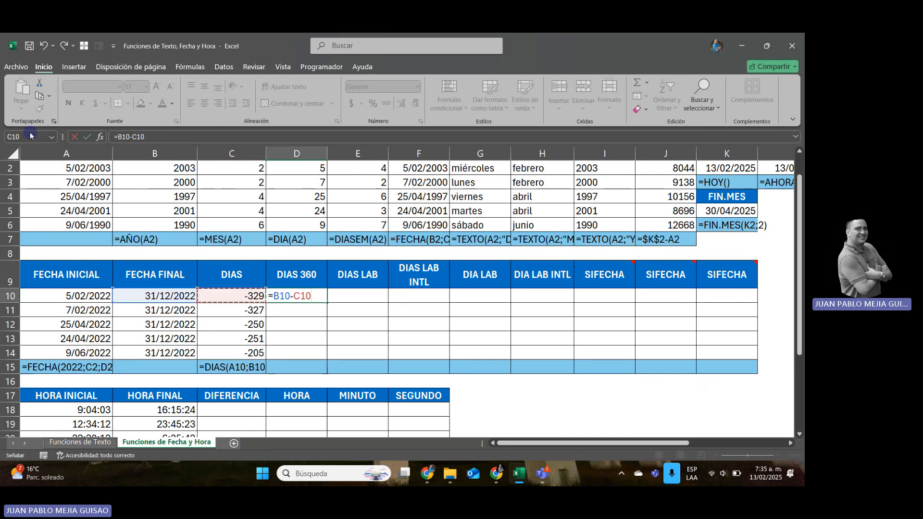
key(Left)
key(Left)
key(Return)
key(Up)
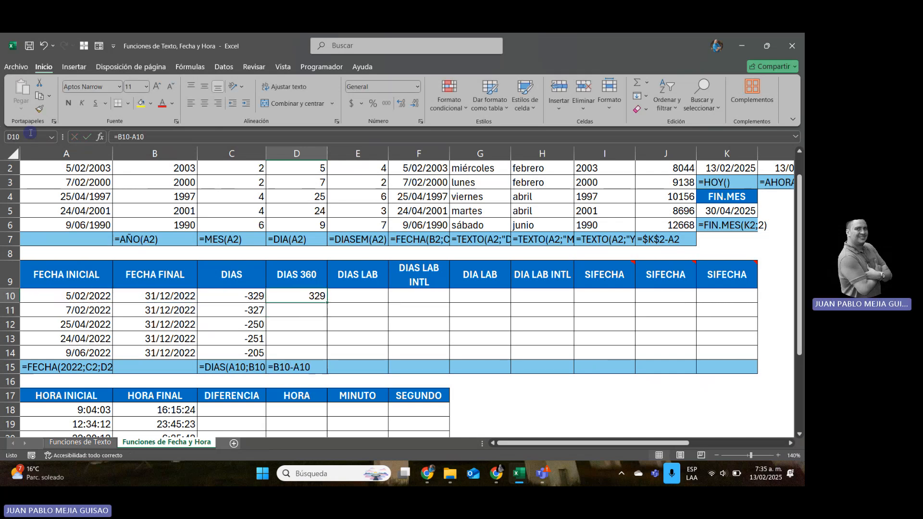
Undo the subtraction formula entered in D10 and return to the DIAS result in C10.
key(ctrl+z)
key(ctrl+z)
key(Left)
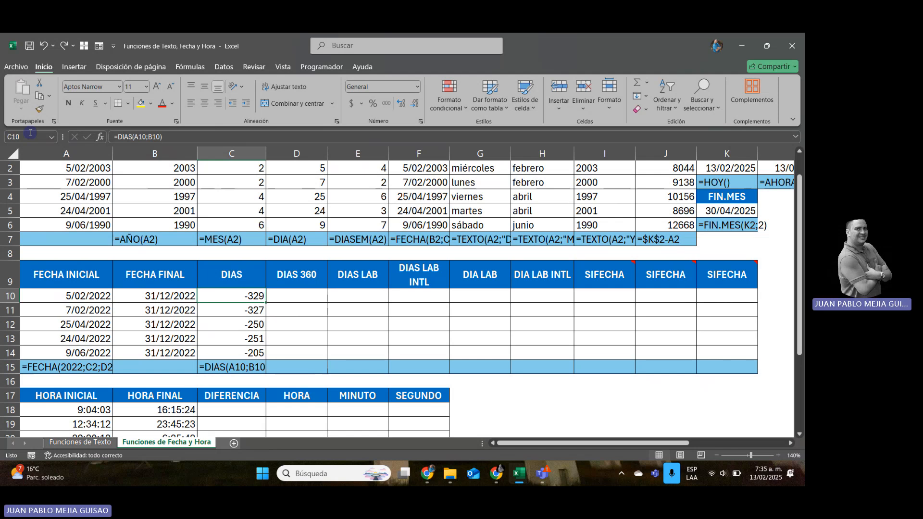
Review the FECHA INICIAL, FECHA FINAL and DIAS cells in row 10 to check the argument order.
key(Right)
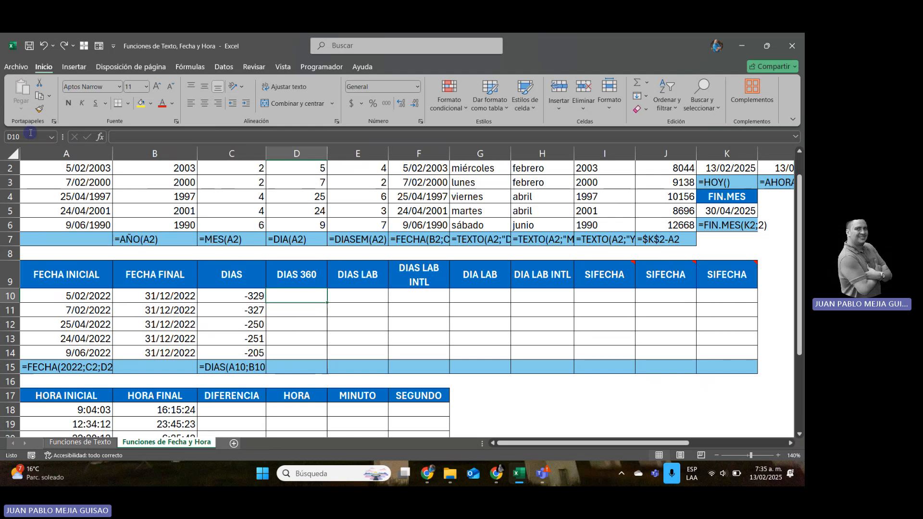
key(Left)
key(Left)
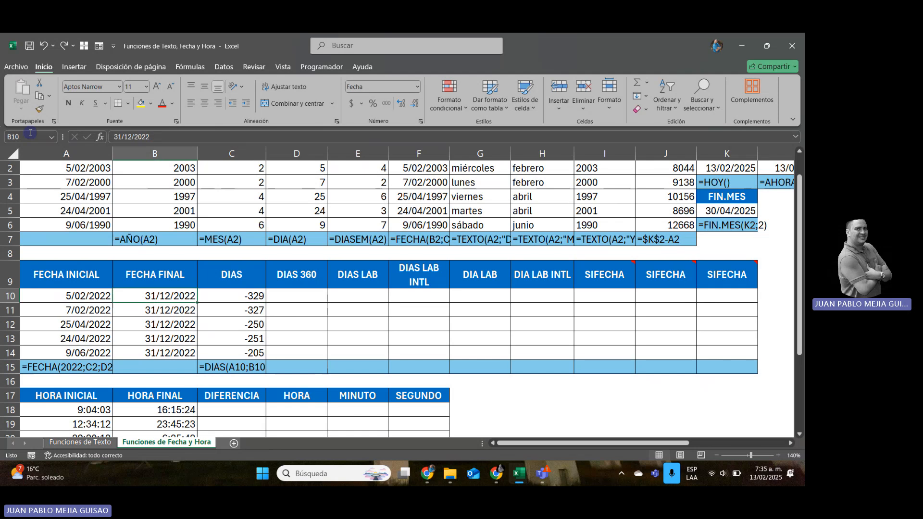
key(Left)
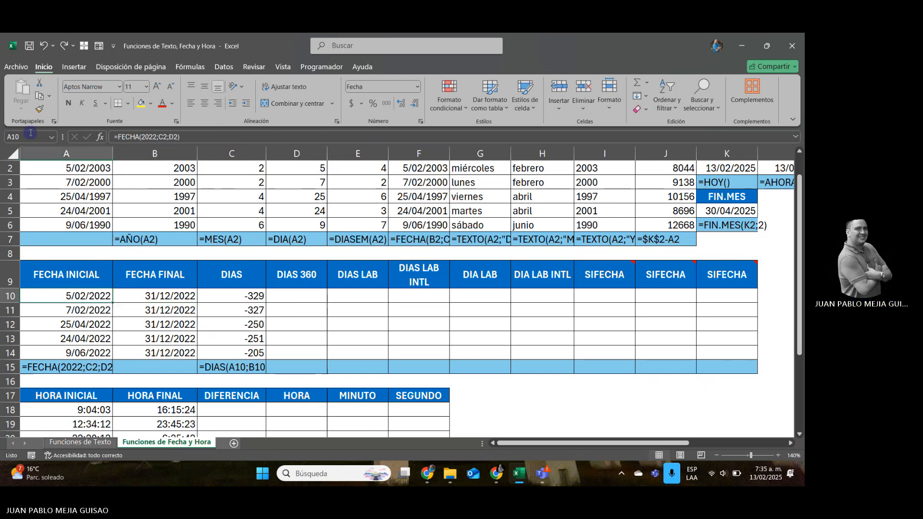
key(Right)
key(Right)
key(Right)
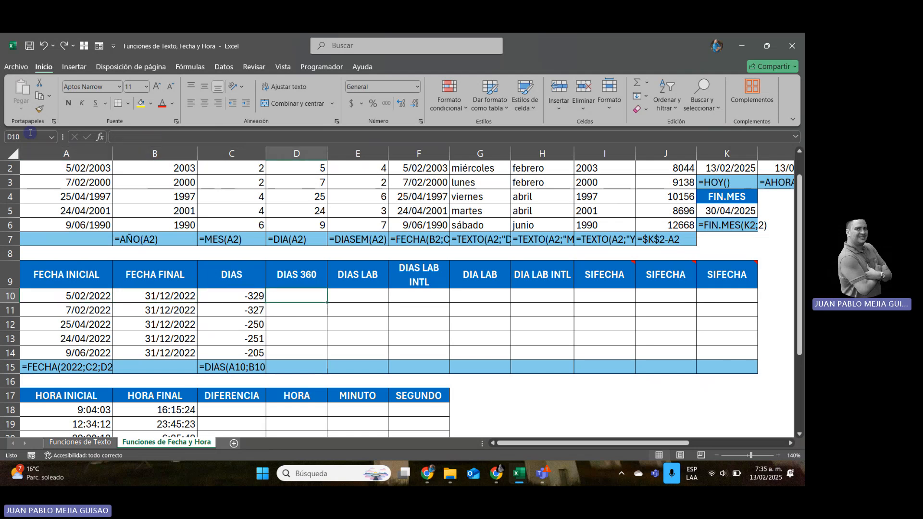
Change the C10 formula to =ABS(DIAS(A10;B10)) and fill it down through C14.
key(Left)
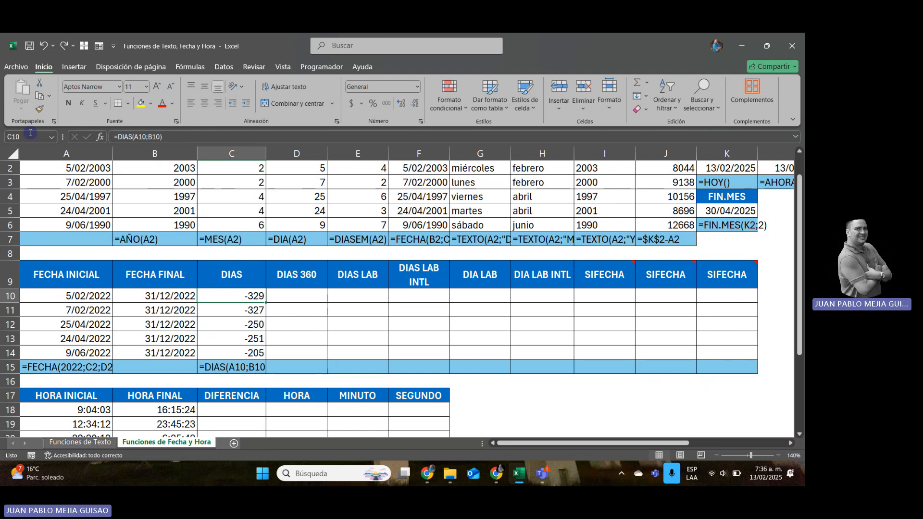
click(123, 138)
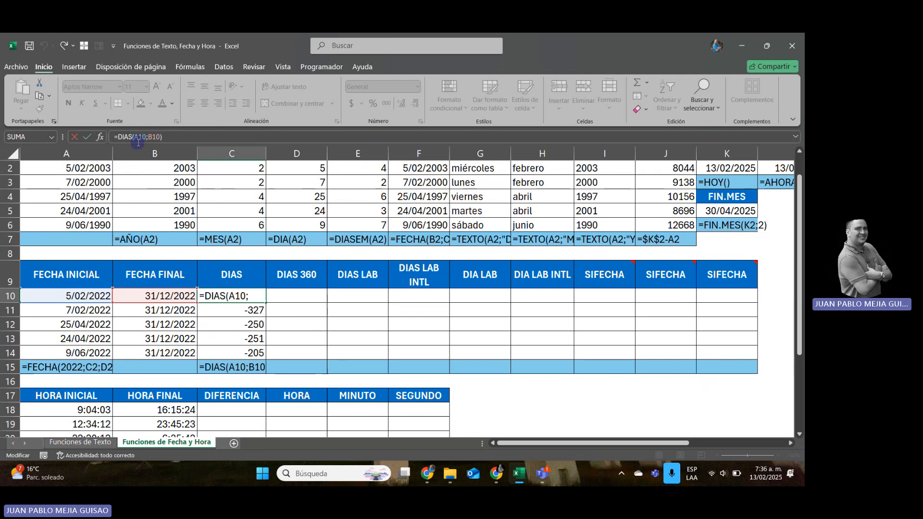
text(-)
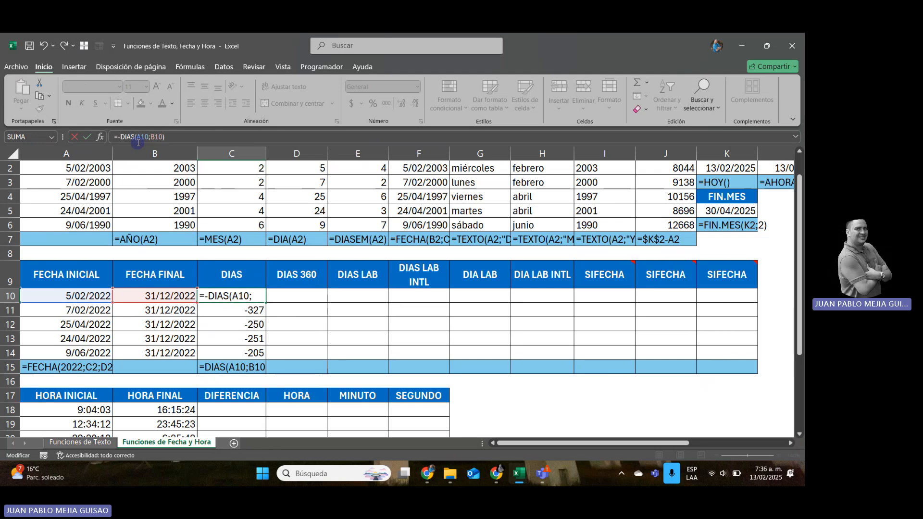
key(BackSpace)
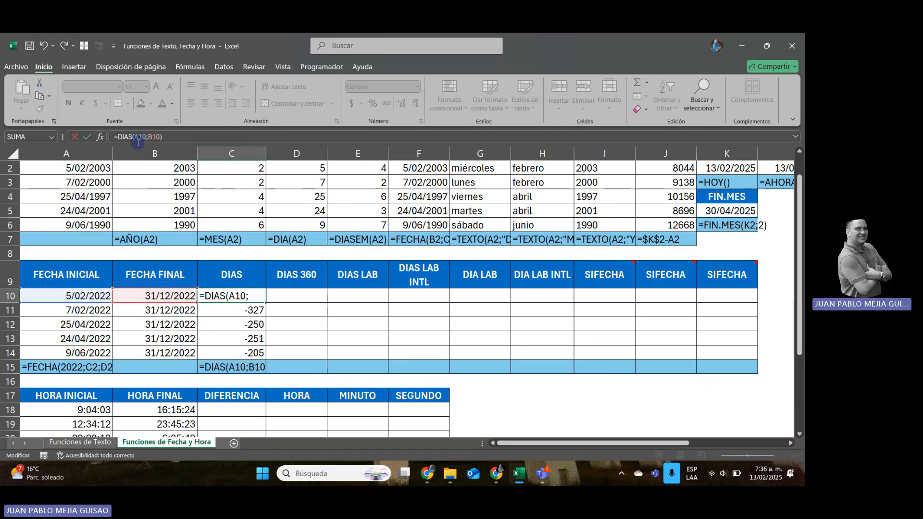
text(ABS)
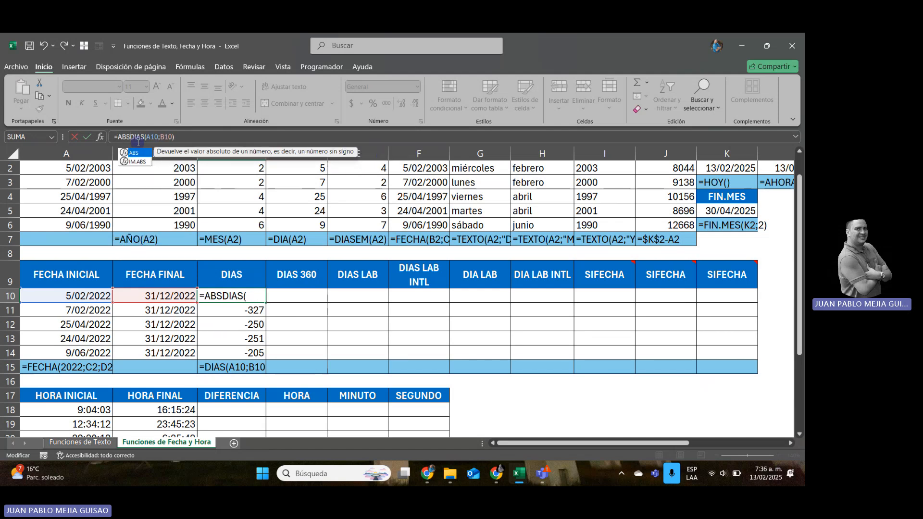
text(()
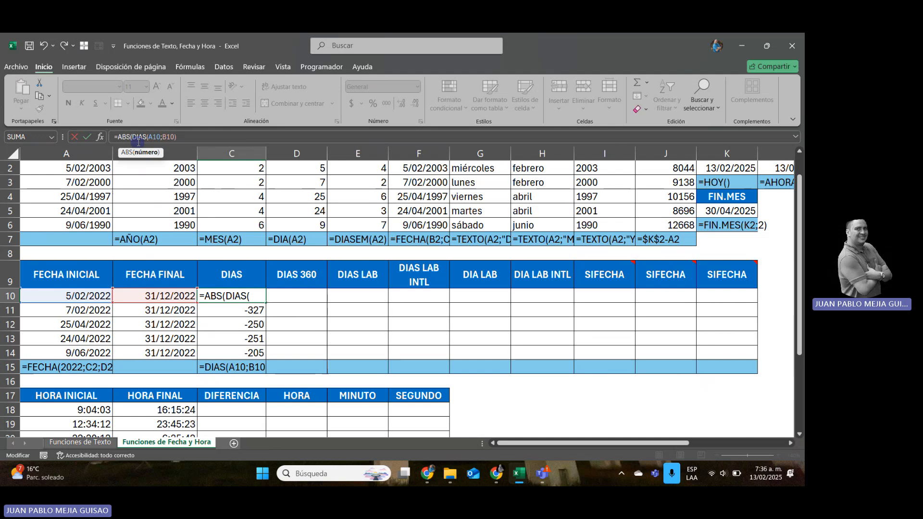
click(187, 136)
text())
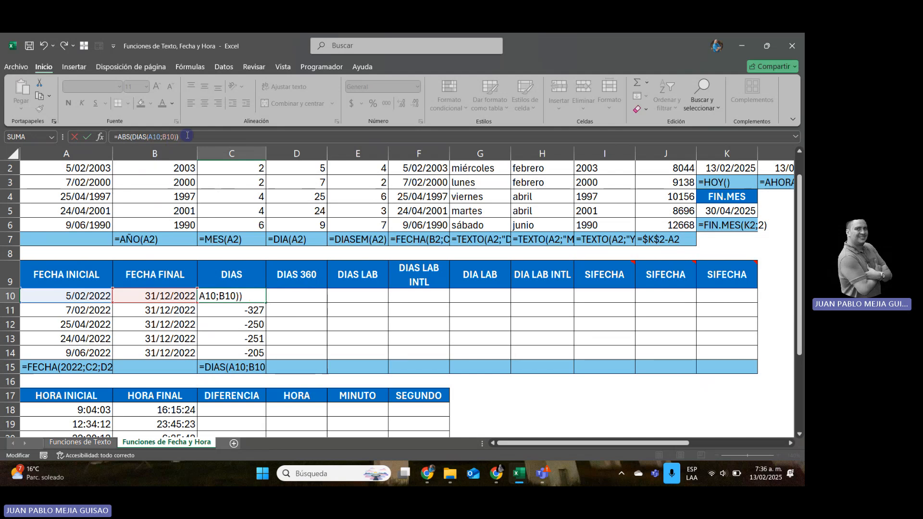
key(Return)
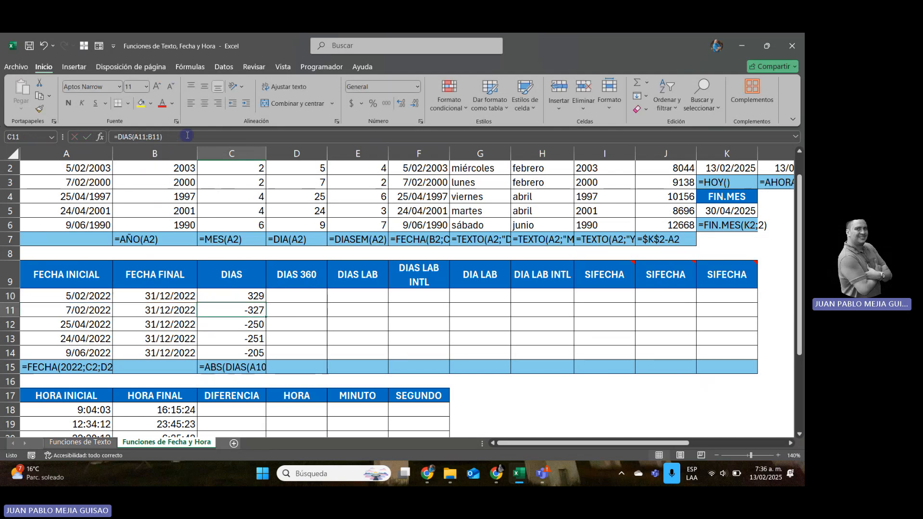
click(259, 297)
drag(266, 303, 265, 355)
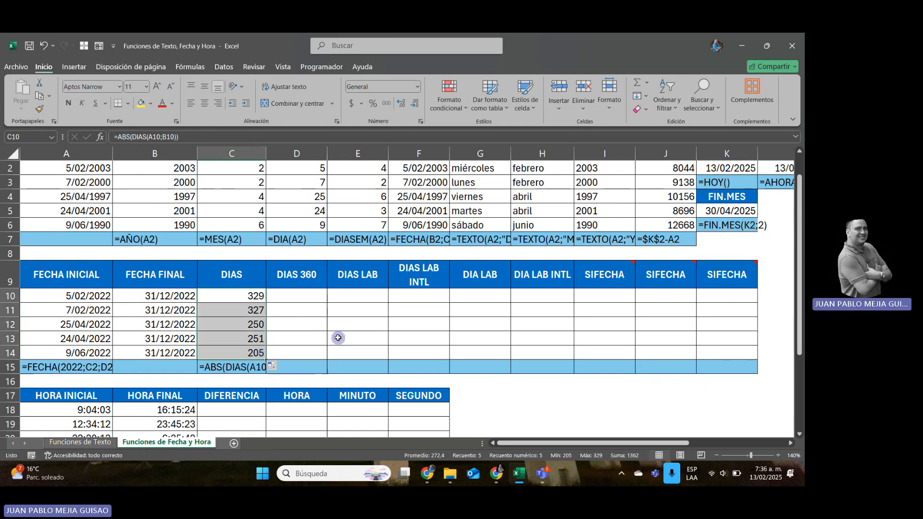
Look at the empty DIAS 360 cell D10 and its column heading in D9.
click(300, 300)
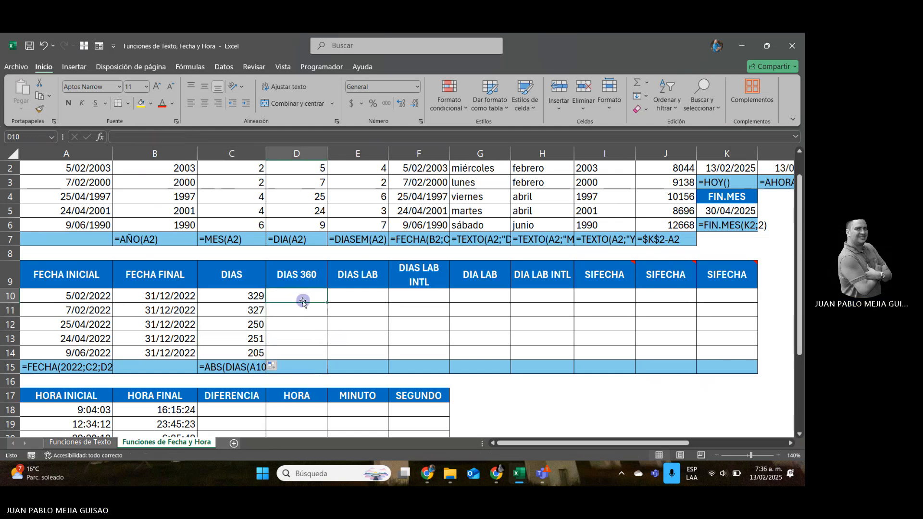
key(Up)
key(Up)
key(Up)
key(Up)
key(Up)
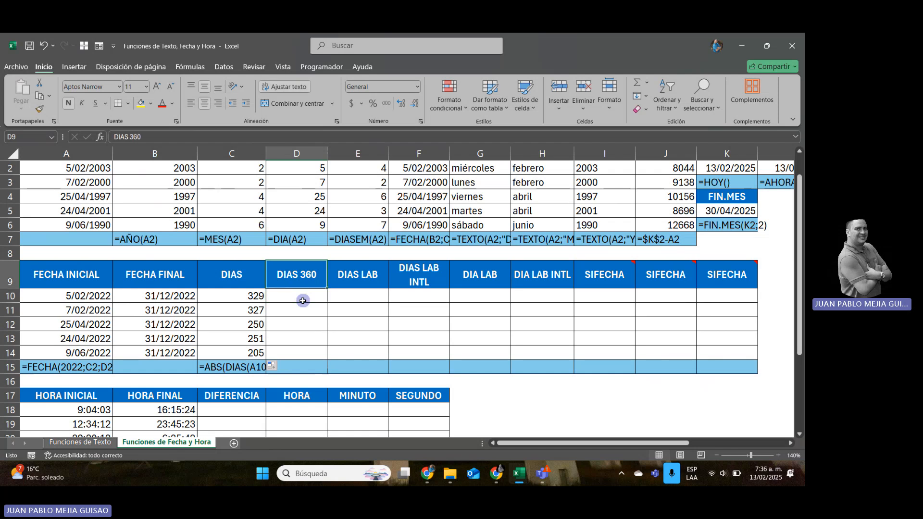
key(Right)
key(Right)
key(Right)
key(Right)
key(Right)
key(Right)
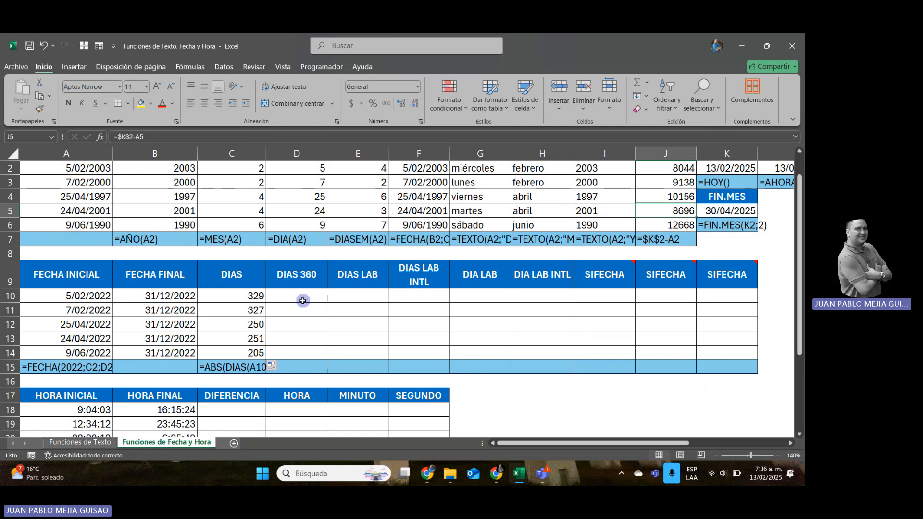
key(Left)
key(Left)
key(Left)
key(Left)
key(Left)
key(Left)
key(Left)
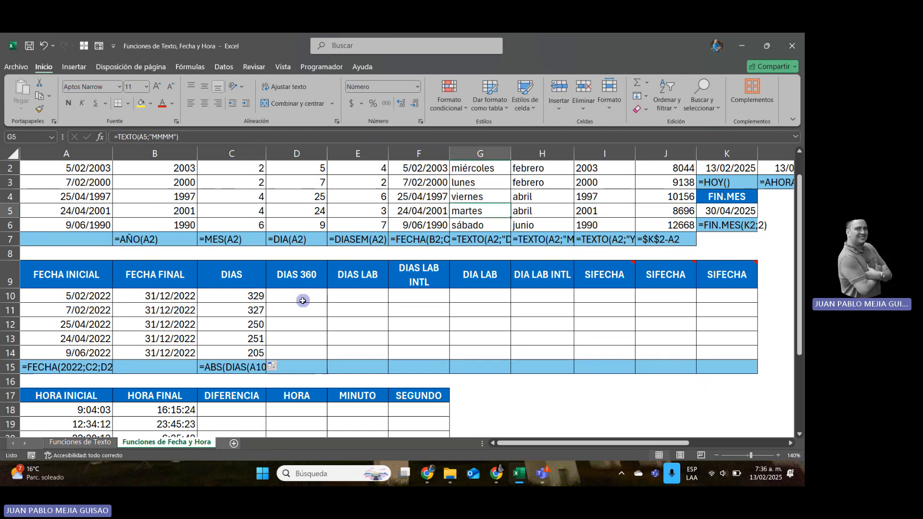
Enter =DIAS360(A10;B10) in the DIAS 360 cell D10, using FECHA INICIAL and FECHA FINAL as arguments.
key(Down)
key(Down)
key(Down)
key(Down)
key(Down)
key(Right)
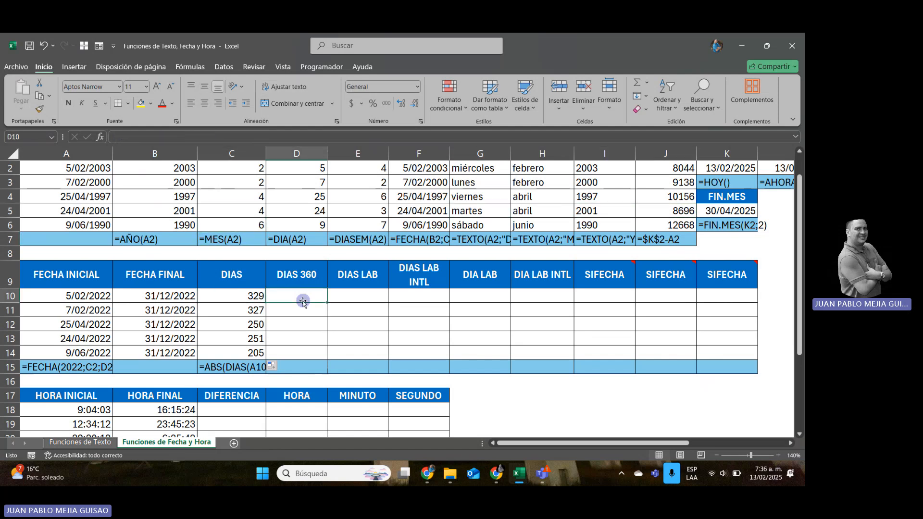
text(=)
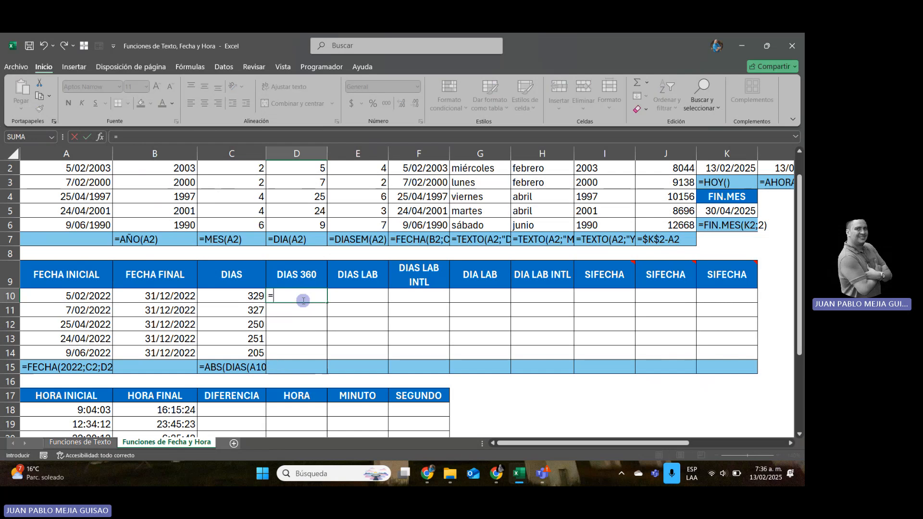
text(DIAS)
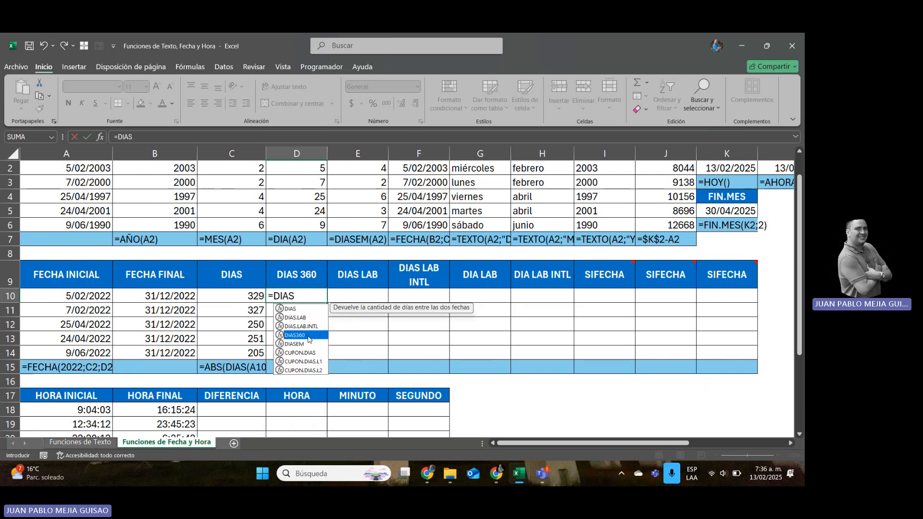
double_click(308, 336)
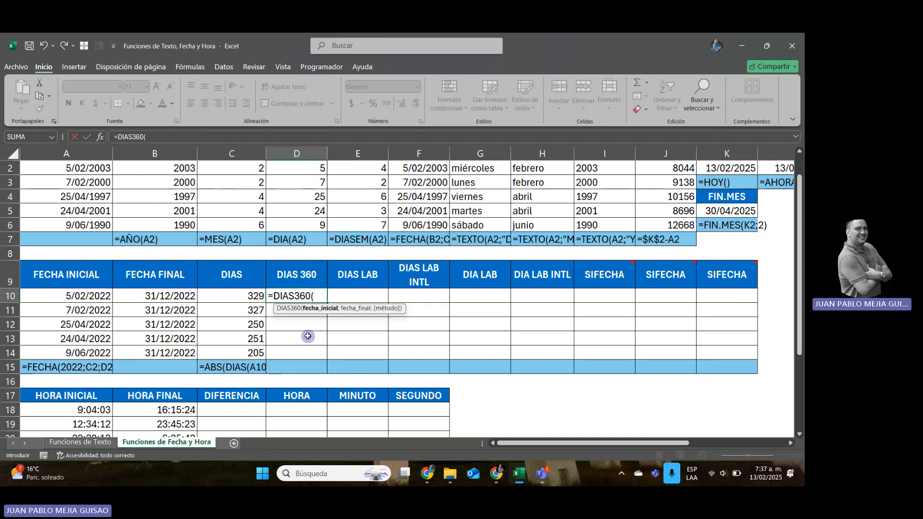
click(91, 297)
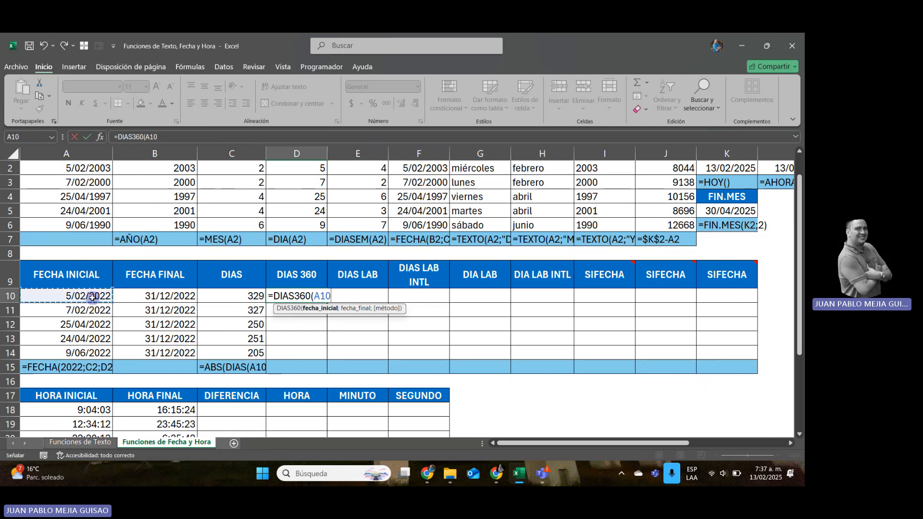
text(;)
click(148, 294)
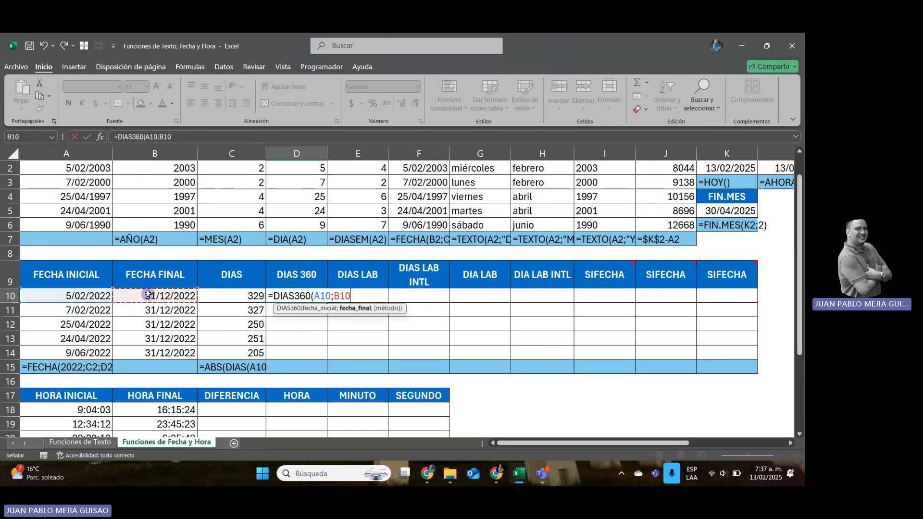
key(Return)
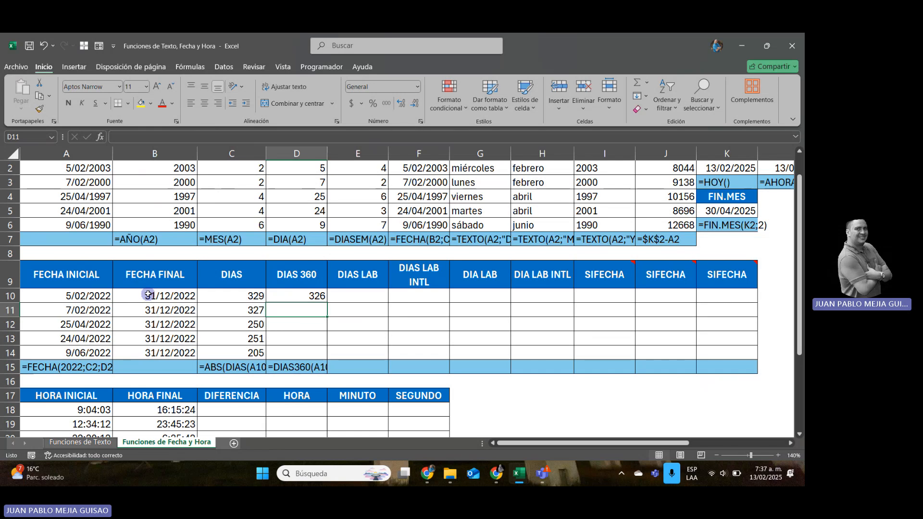
Reopen the D10 formula, retype its closing parenthesis, and fill =DIAS360(A10;B10) down through D14.
key(Up)
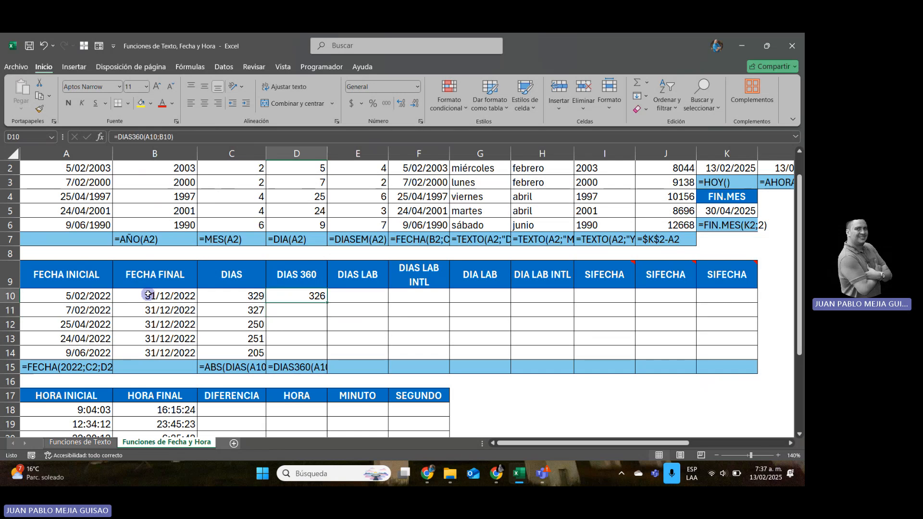
key(F2)
key(BackSpace)
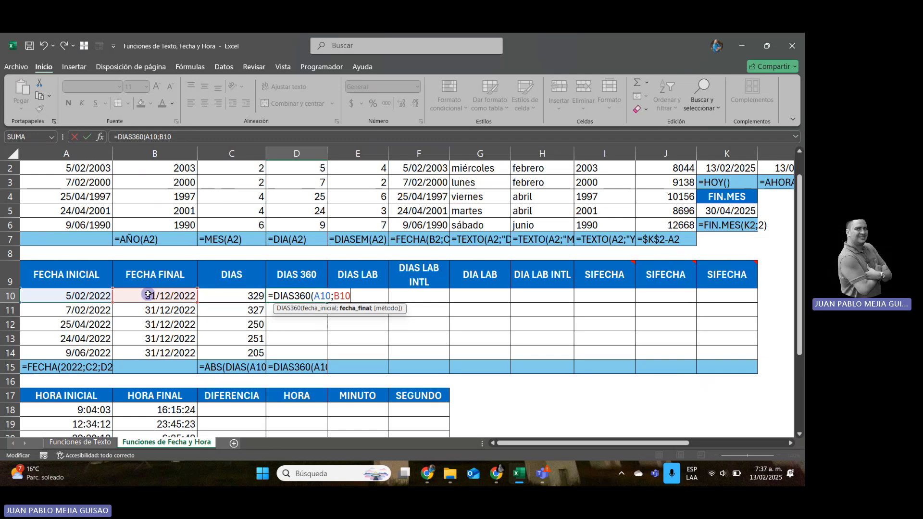
text())
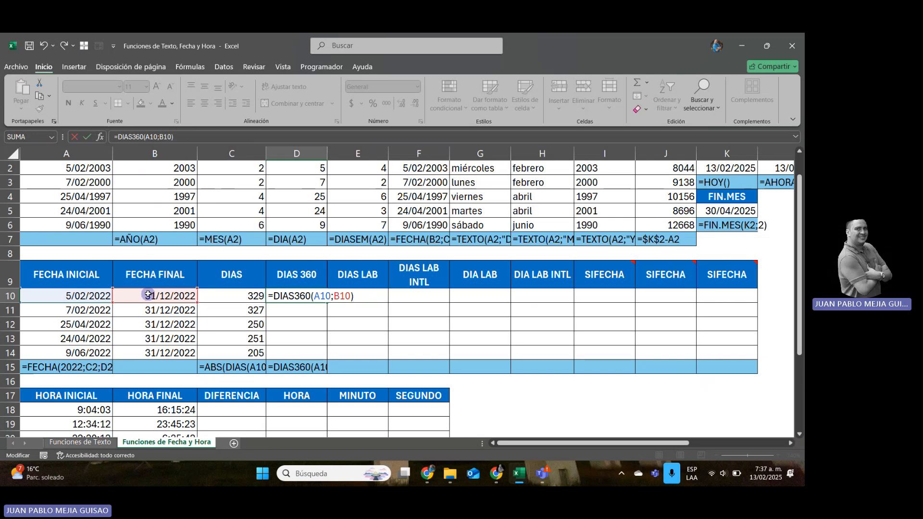
key(Return)
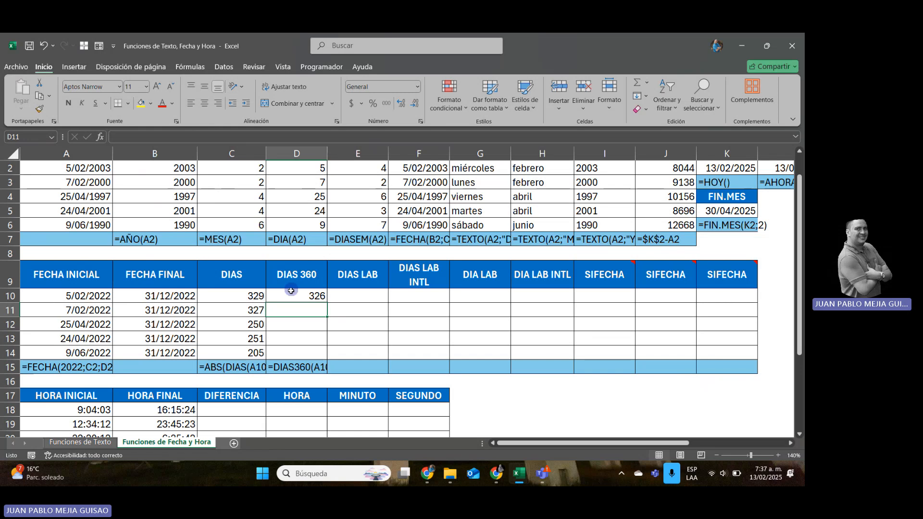
click(319, 296)
drag(327, 304, 326, 356)
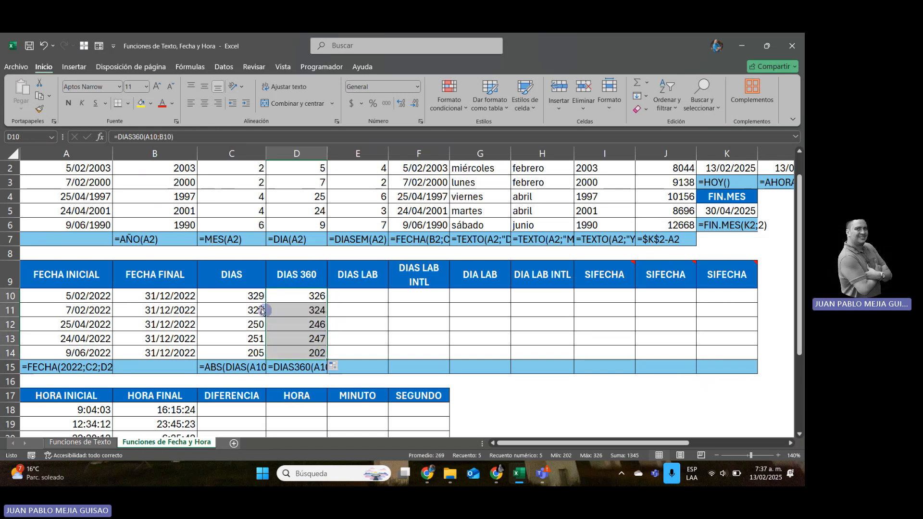
Compare the DIAS and DIAS 360 formulas in row 10 with the FECHA INICIAL cell.
click(246, 296)
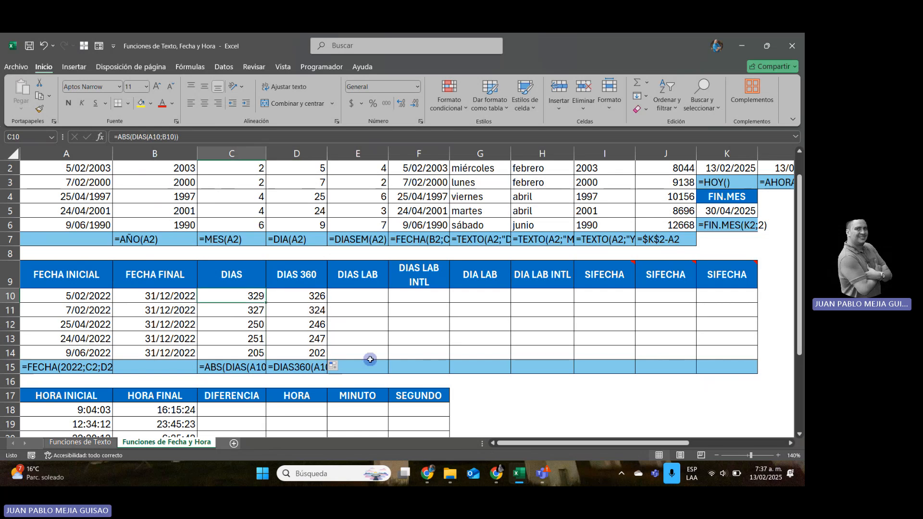
key(Left)
key(Left)
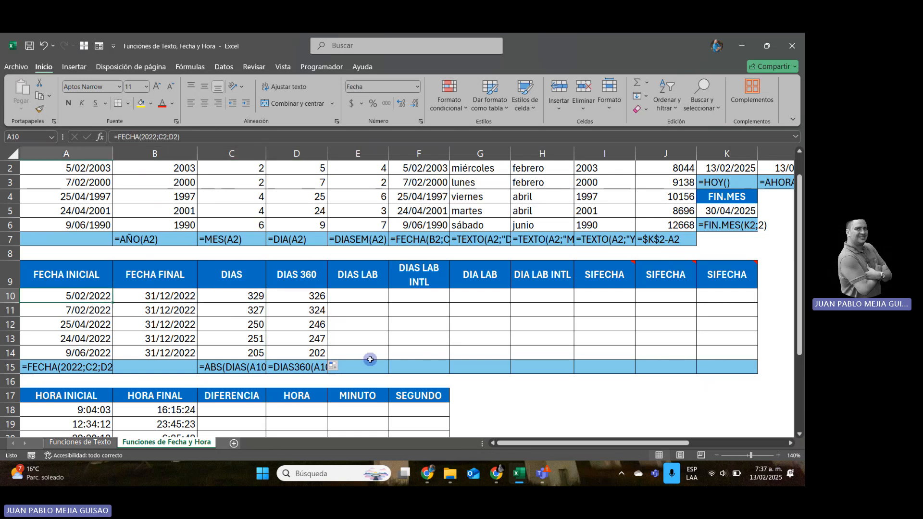
key(Right)
key(Right)
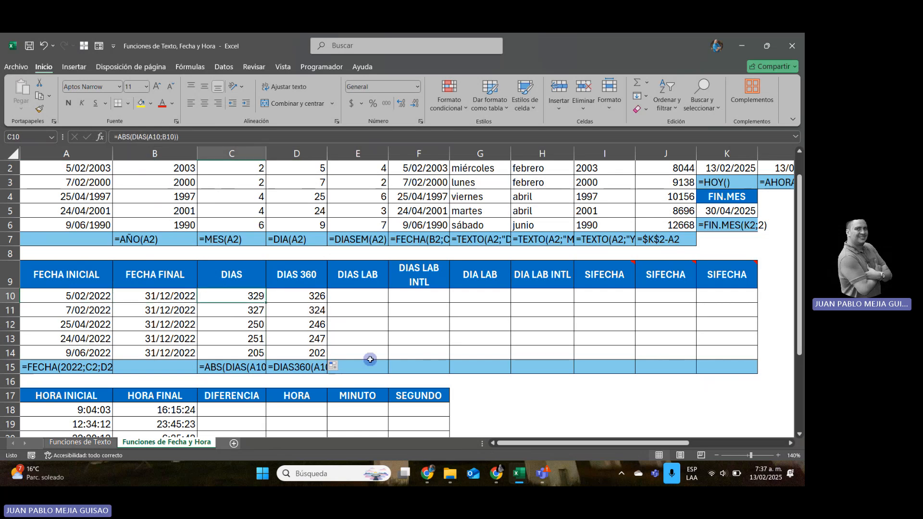
key(Right)
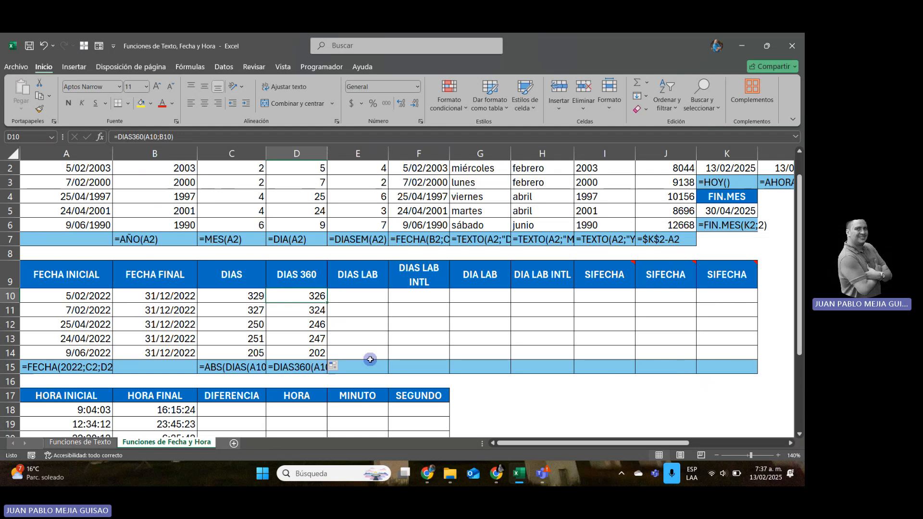
Enter =DIAS.LAB(A10;B10;FESTIVOS2022) in the DIAS LAB cell E10 and fill it down through E14.
key(Right)
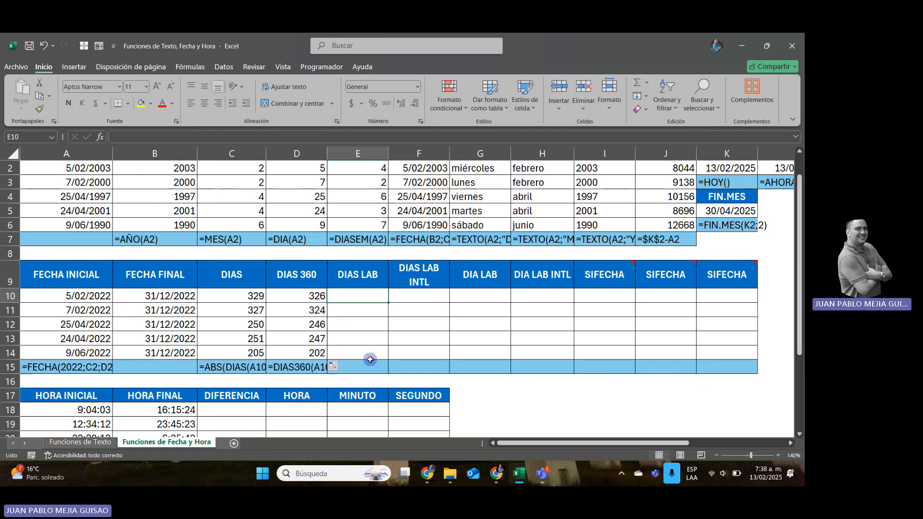
text(=)
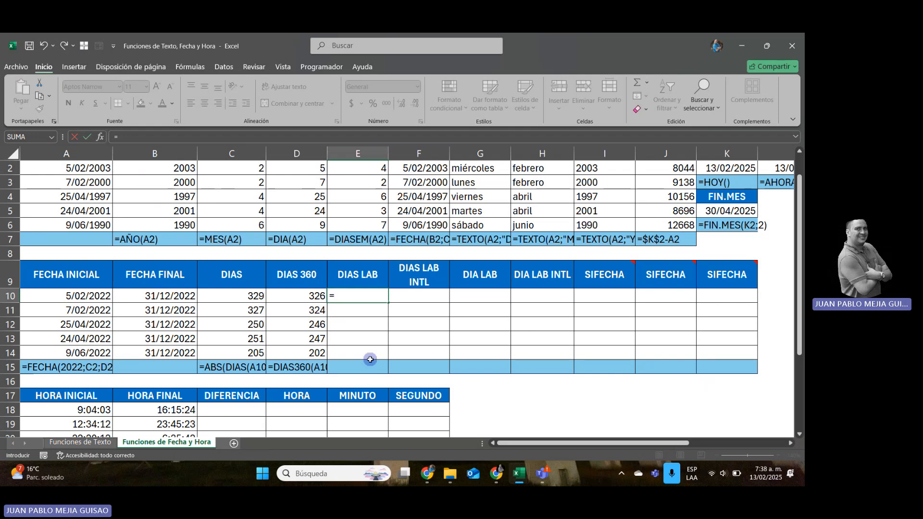
text(DIAS)
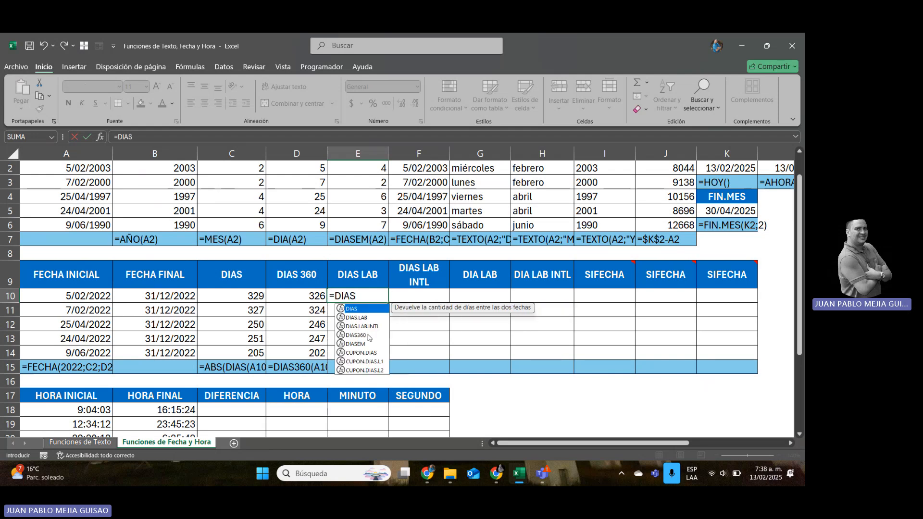
click(365, 318)
double_click(365, 318)
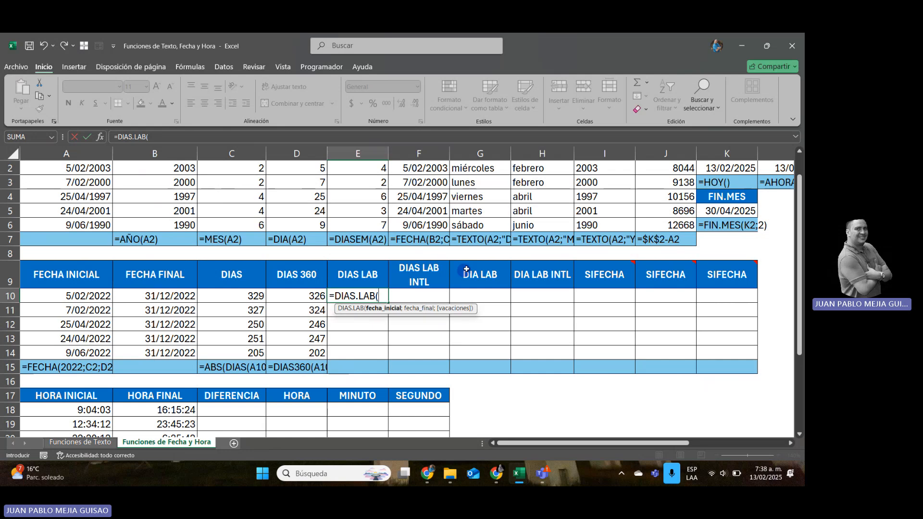
click(81, 297)
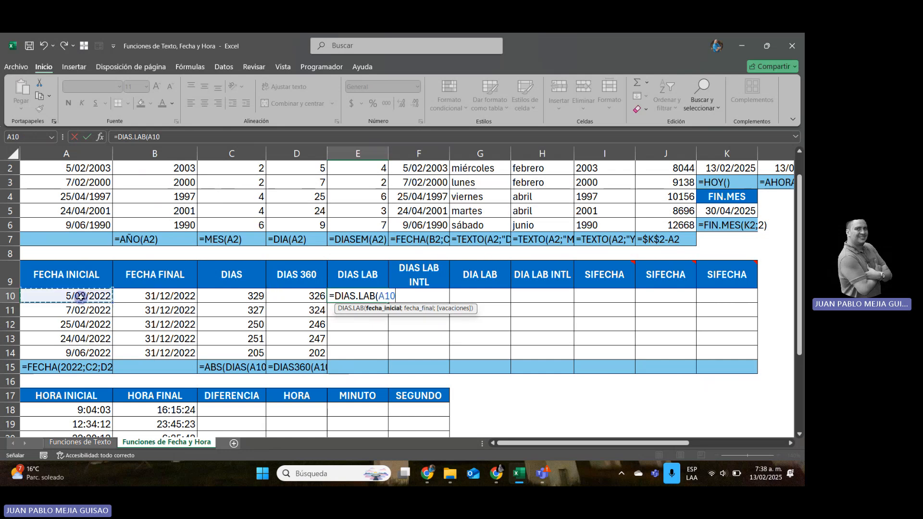
text(;)
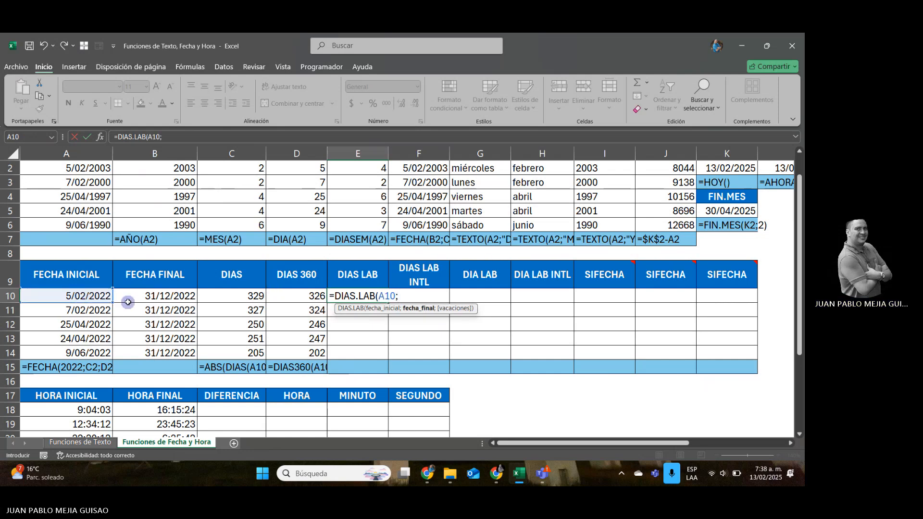
click(141, 296)
text(;)
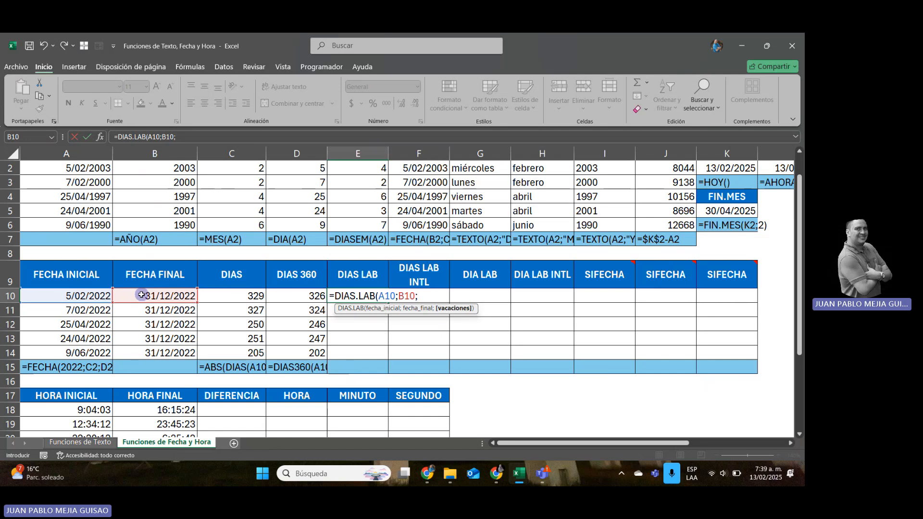
text(FES)
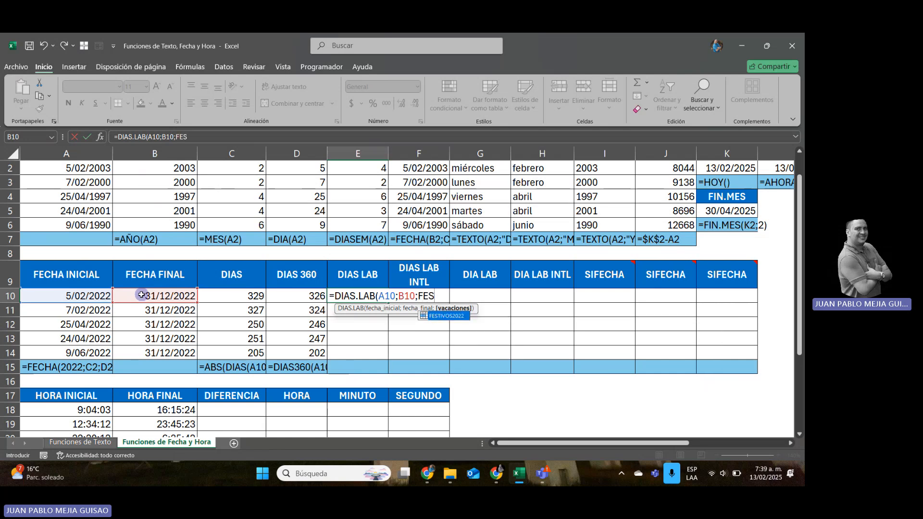
double_click(452, 316)
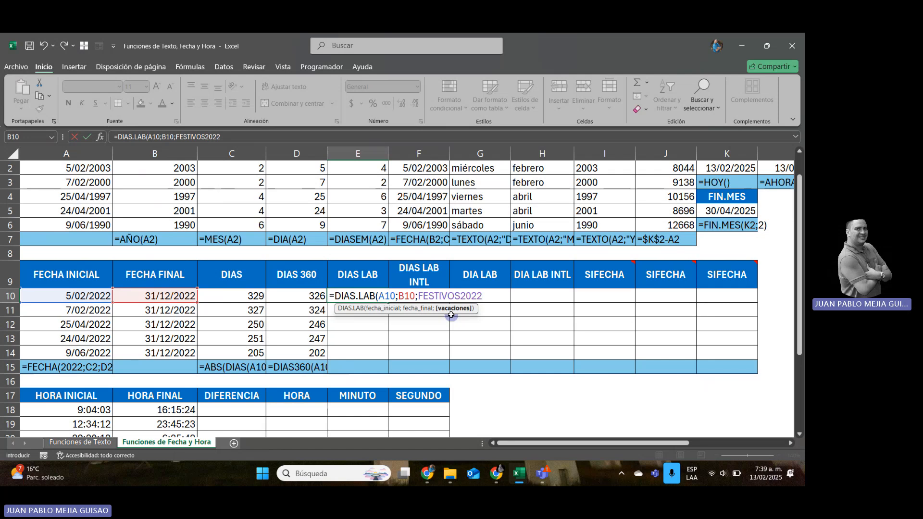
text())
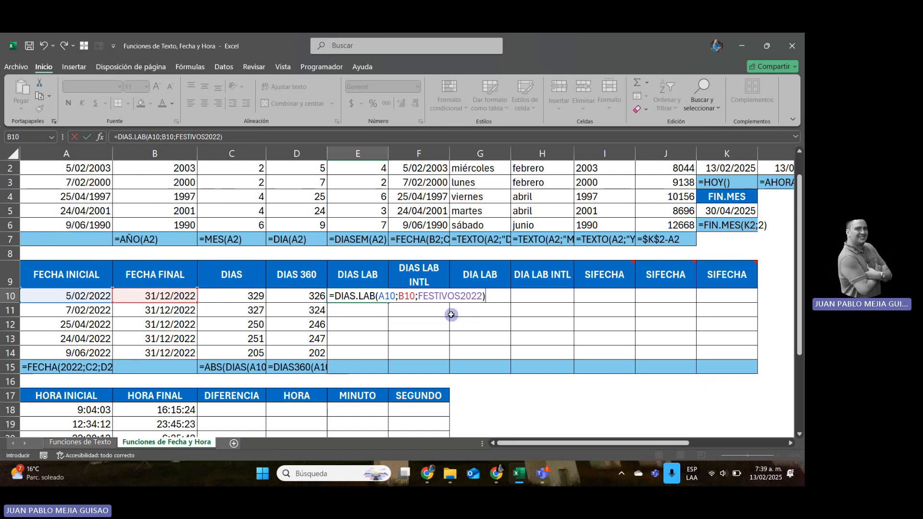
key(Return)
key(Up)
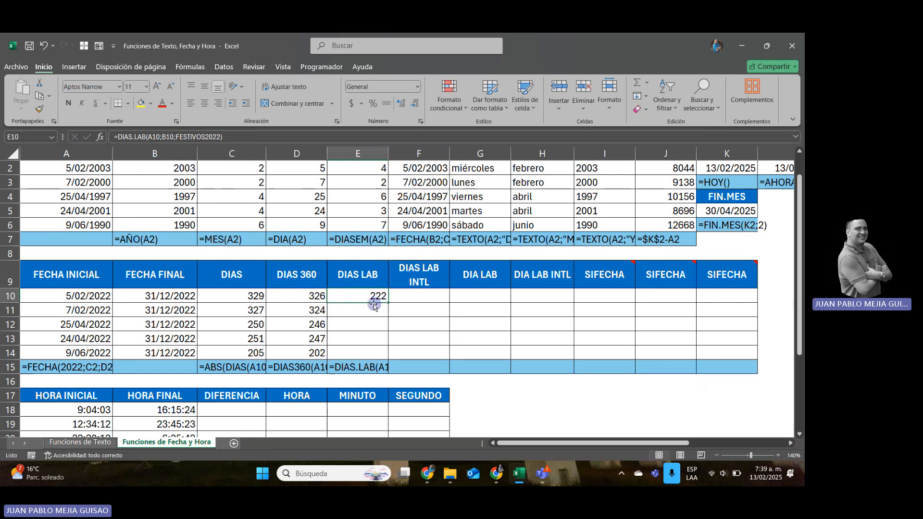
drag(388, 303, 398, 363)
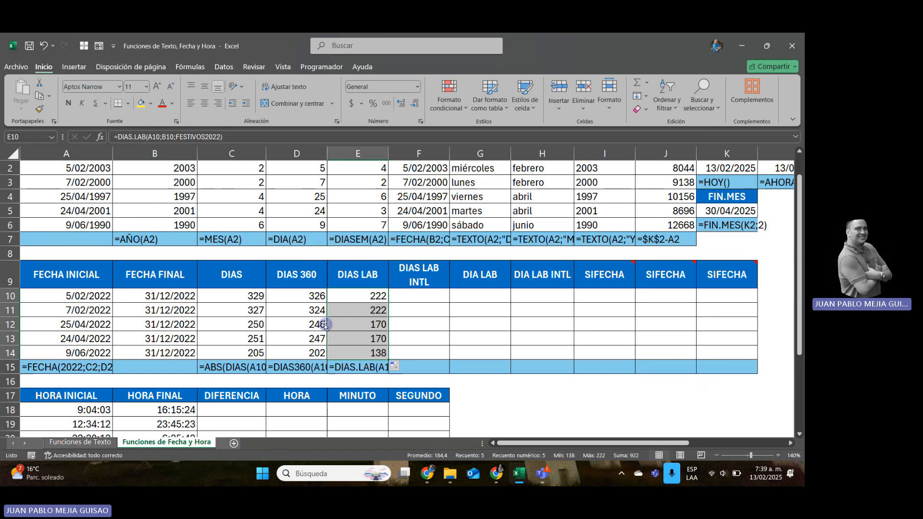
Compare the DIAS, DIAS 360 and DIAS LAB cells in row 10.
click(296, 299)
key(Left)
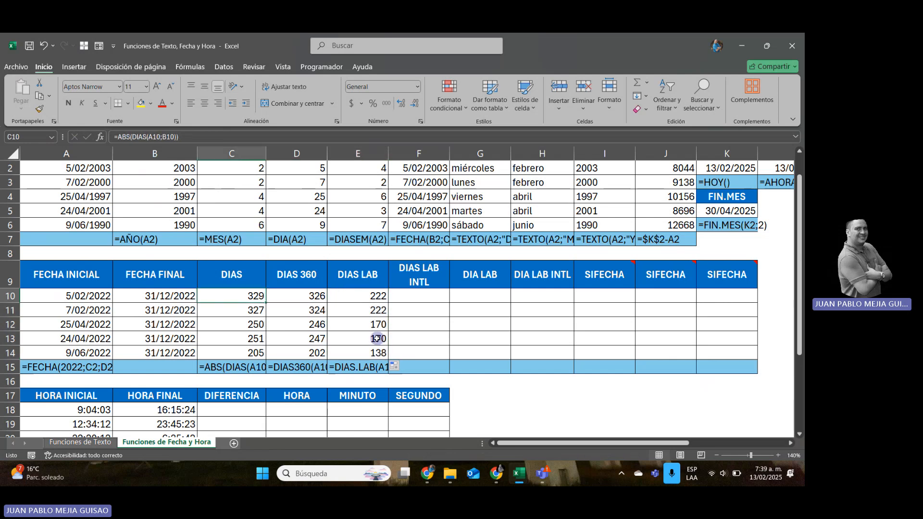
key(Right)
key(Right)
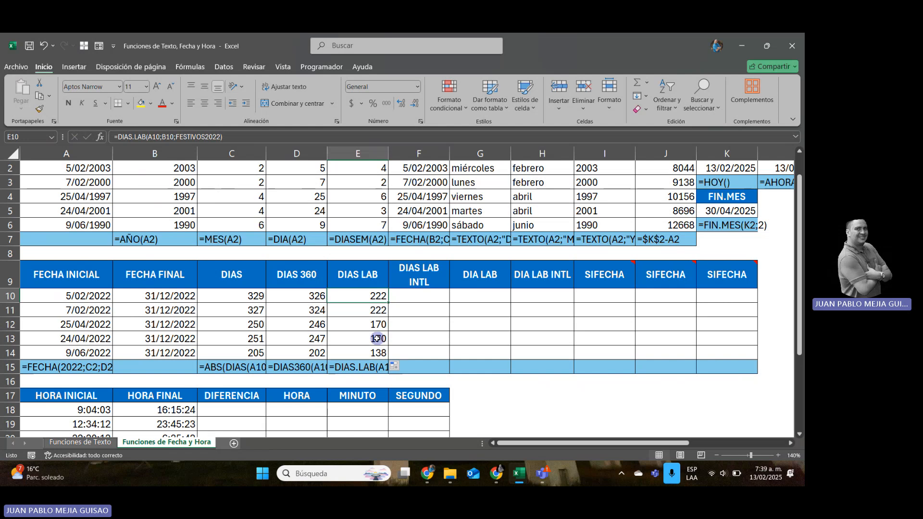
Enter =DIAS.LAB.INTL(A10;B10;11;FESTIVOS2022) in the DIAS LAB INTL cell F10, with only Sunday as the weekend.
key(Right)
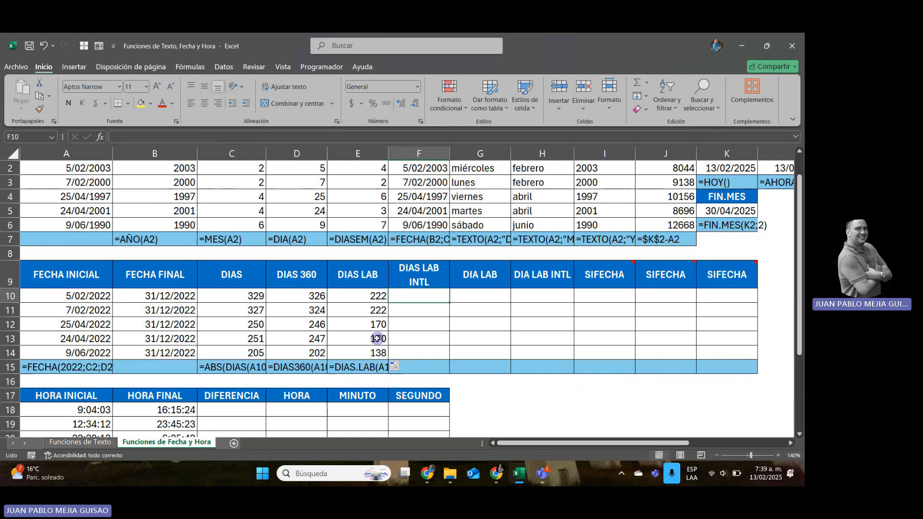
text(=DI)
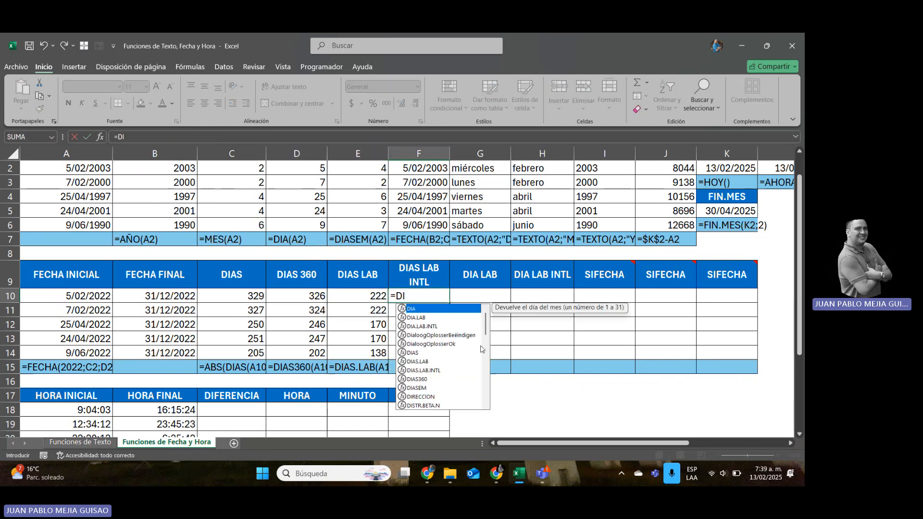
text(AS)
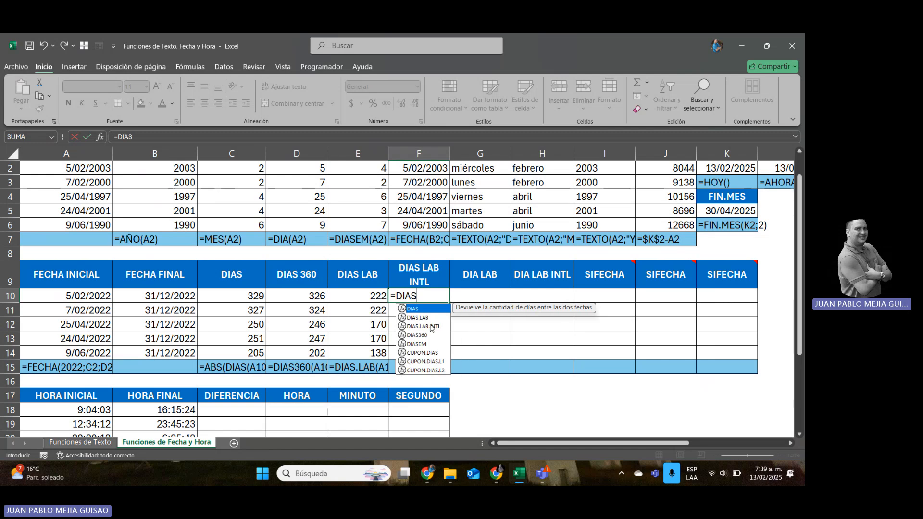
double_click(417, 331)
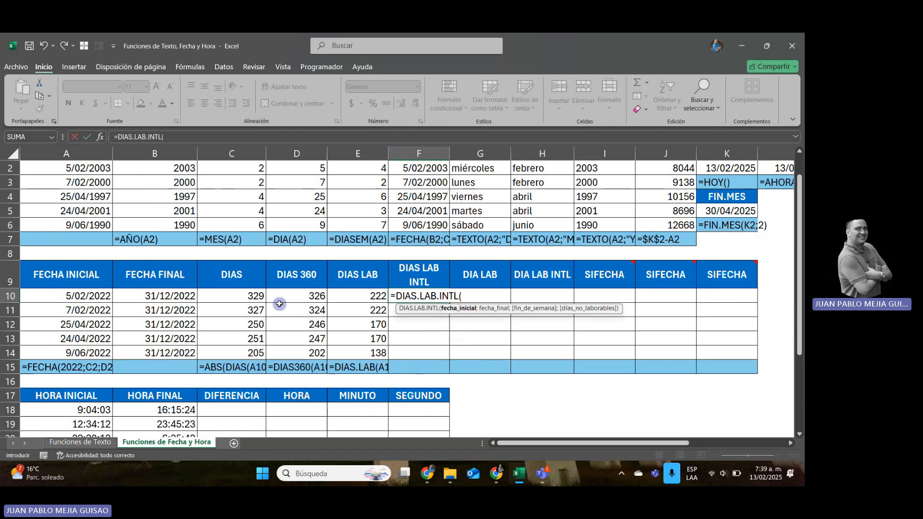
click(76, 296)
text(;)
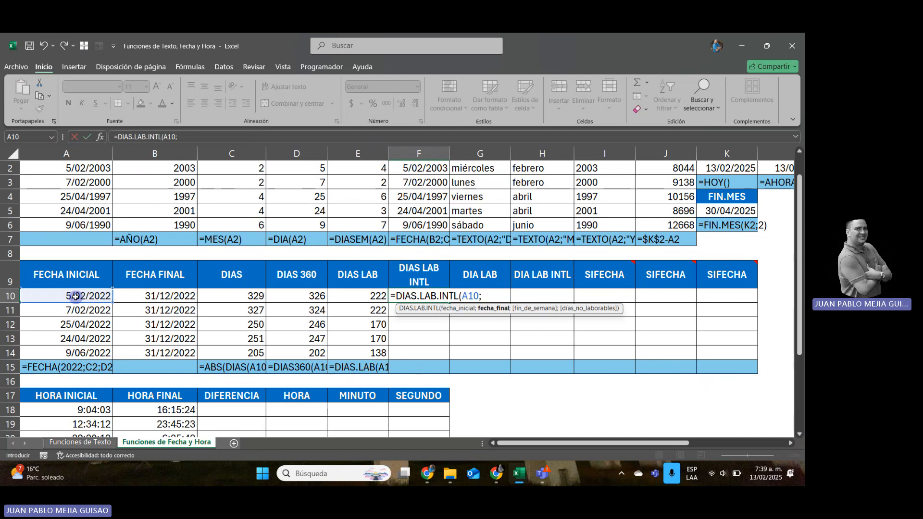
click(148, 293)
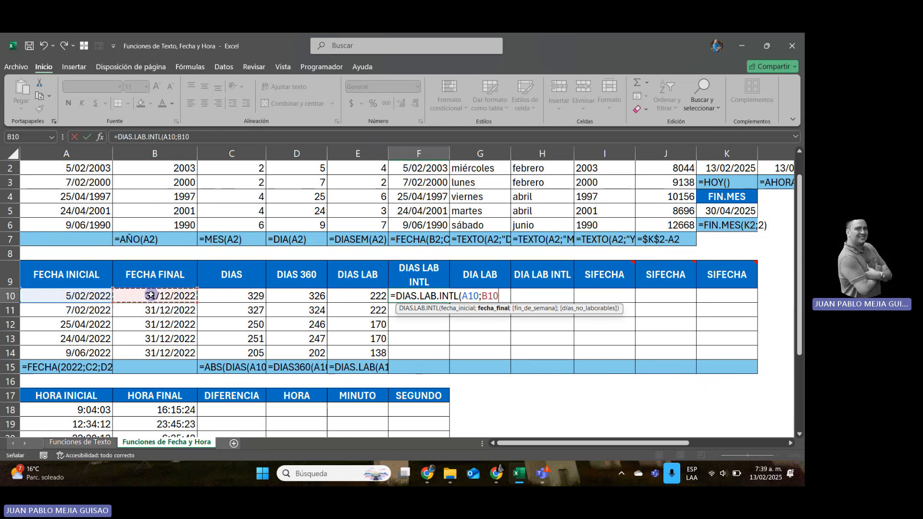
text(;)
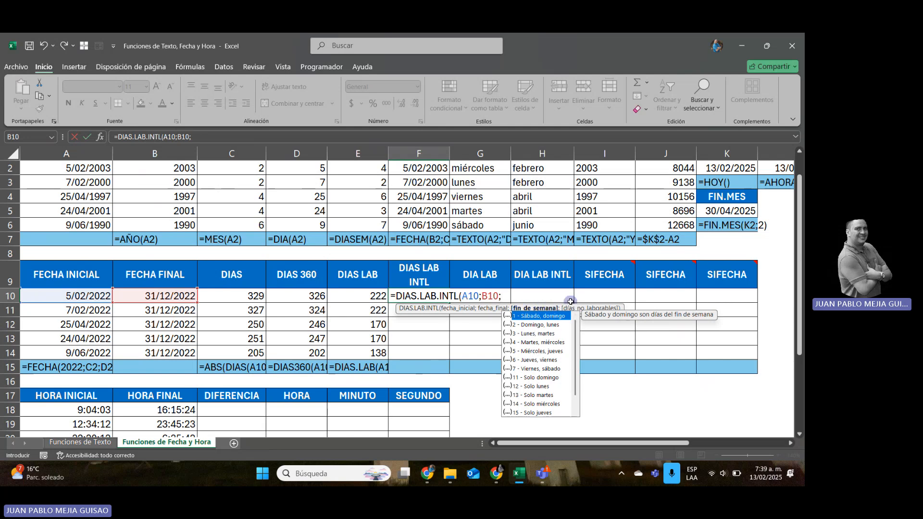
text(11;)
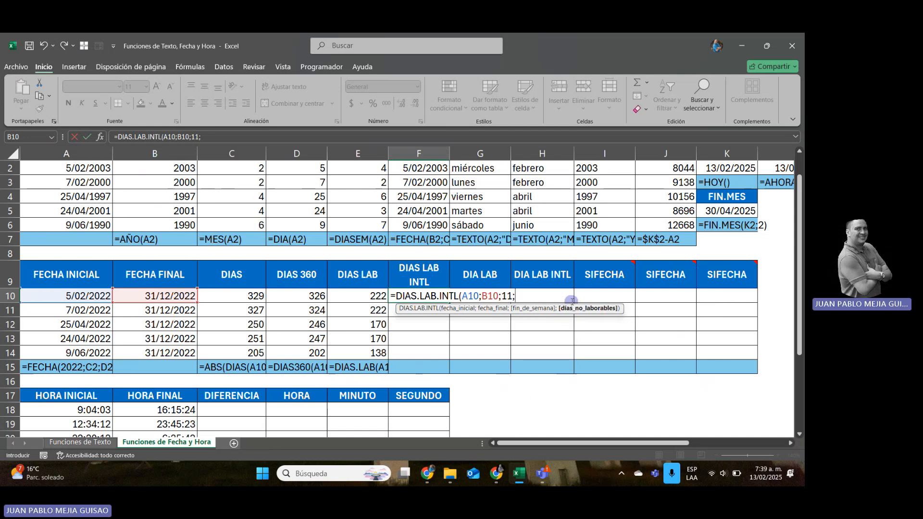
text(FES)
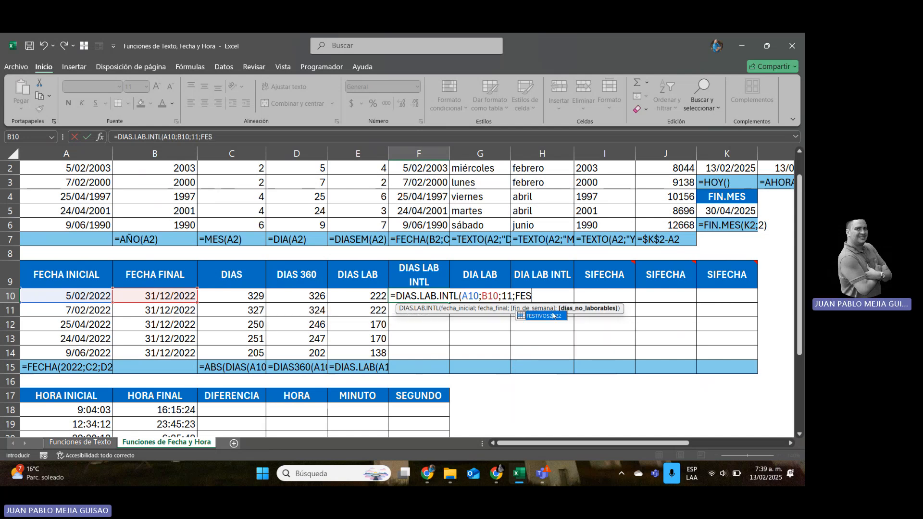
double_click(548, 317)
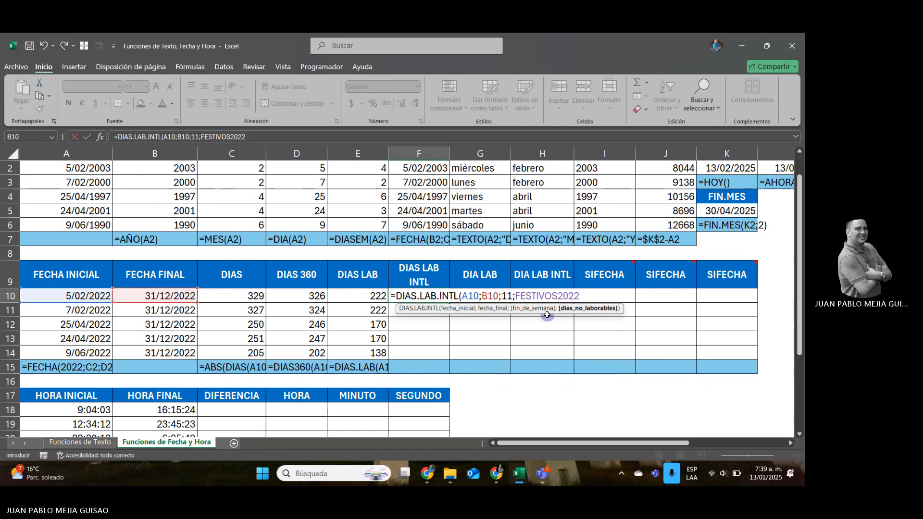
text())
key(Return)
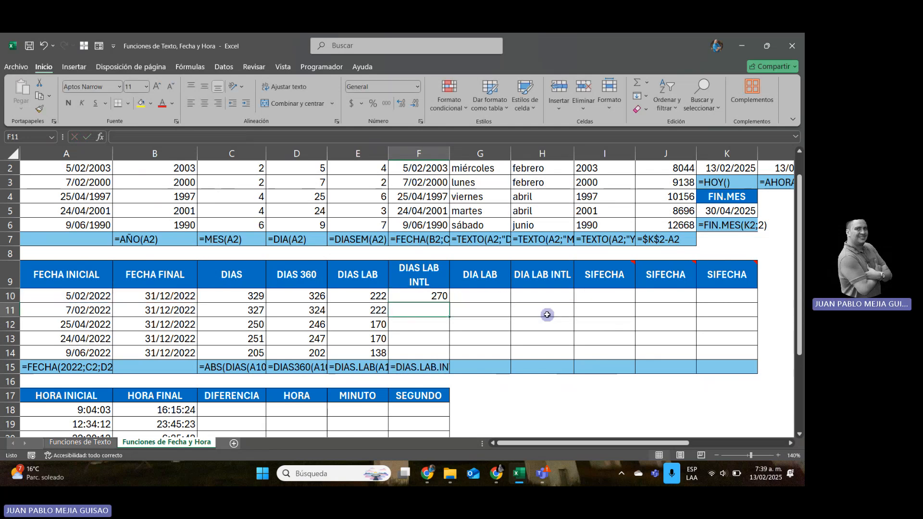
Copy the DIAS LAB INTL formula from F10 down through F14.
key(Up)
key(ctrl+c)
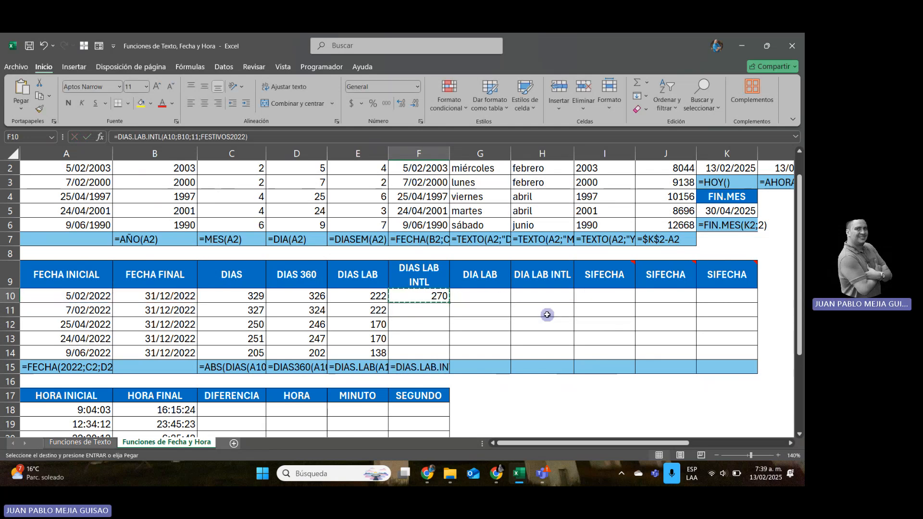
key(shift+Down)
key(shift+Down)
key(shift+Down)
key(shift+Down)
key(ctrl+v)
Compare the DIAS through DIAS LAB INTL formulas in row 10 and look at the DIA LAB column heading.
key(Left)
key(Left)
key(Left)
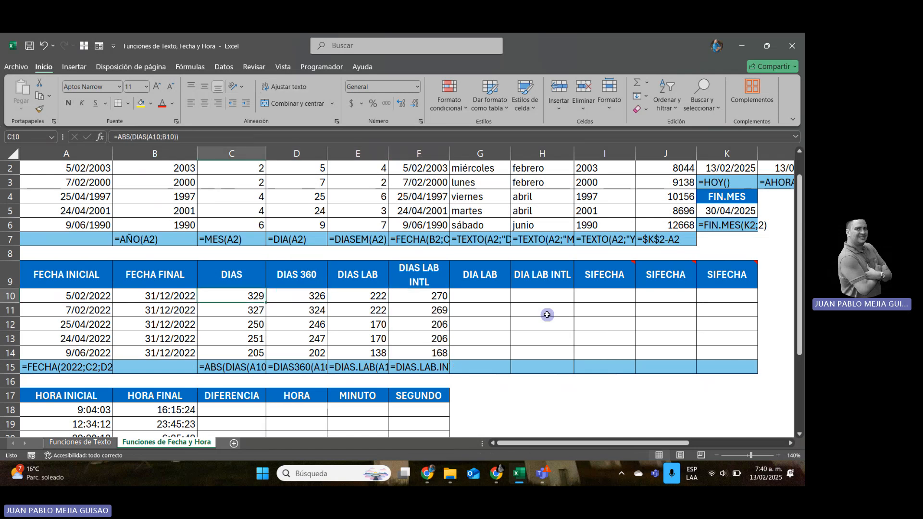
key(Right)
key(Right)
key(Right)
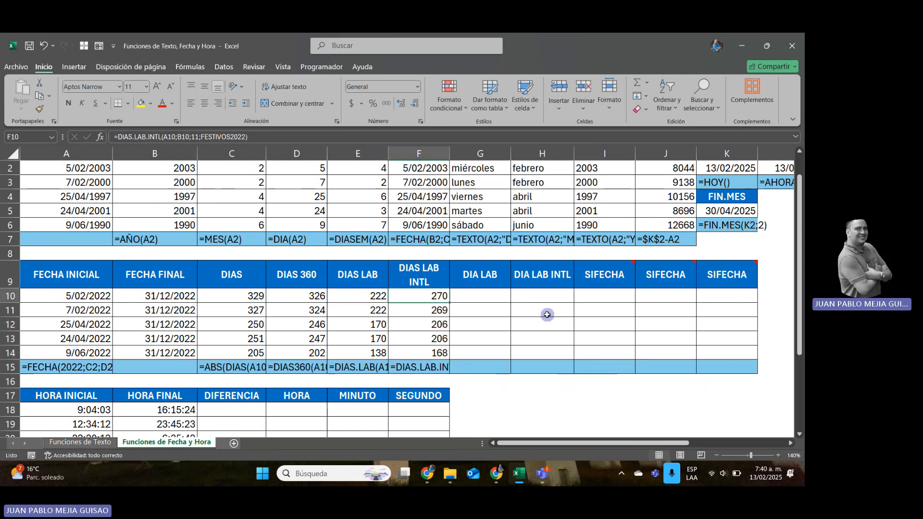
key(Right)
key(Right)
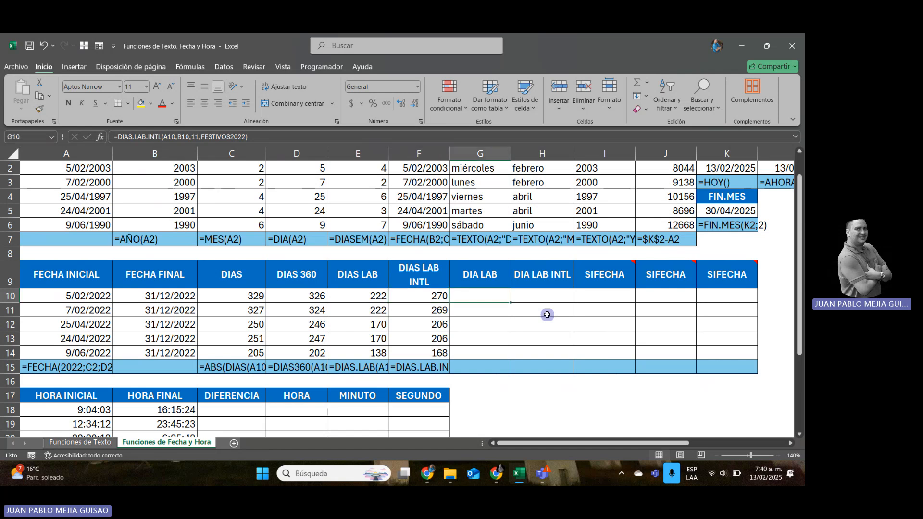
key(Up)
key(Left)
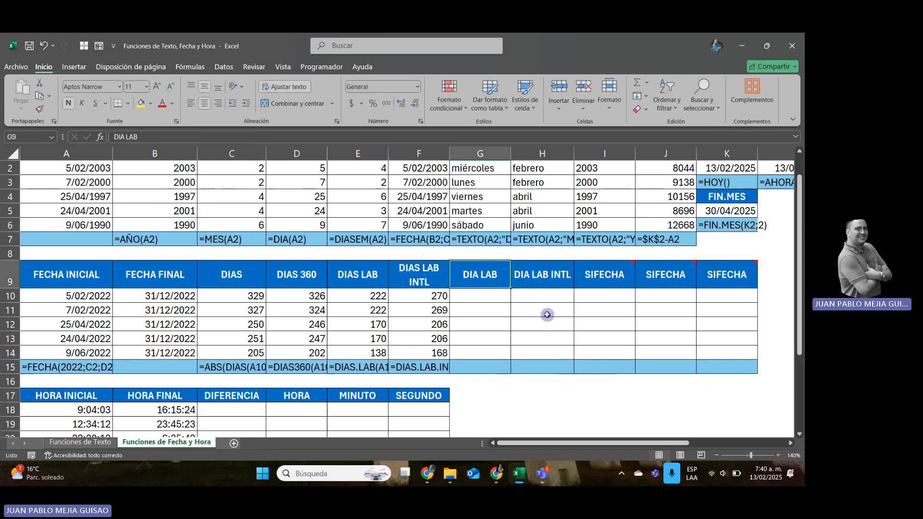
key(Down)
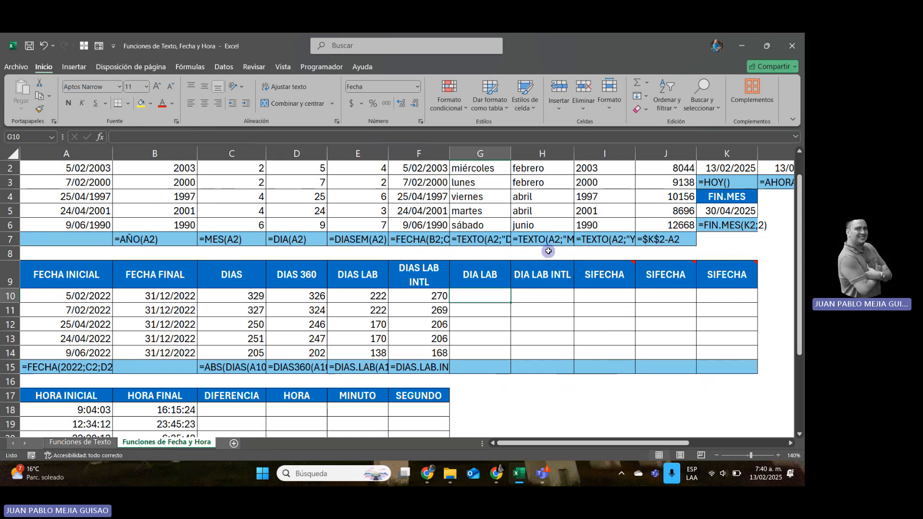
Review the FECHA INICIAL dates in A10 to A13 as starting points for the DIA LAB calculation.
key(Left)
key(Left)
key(Left)
key(Left)
key(Left)
key(Left)
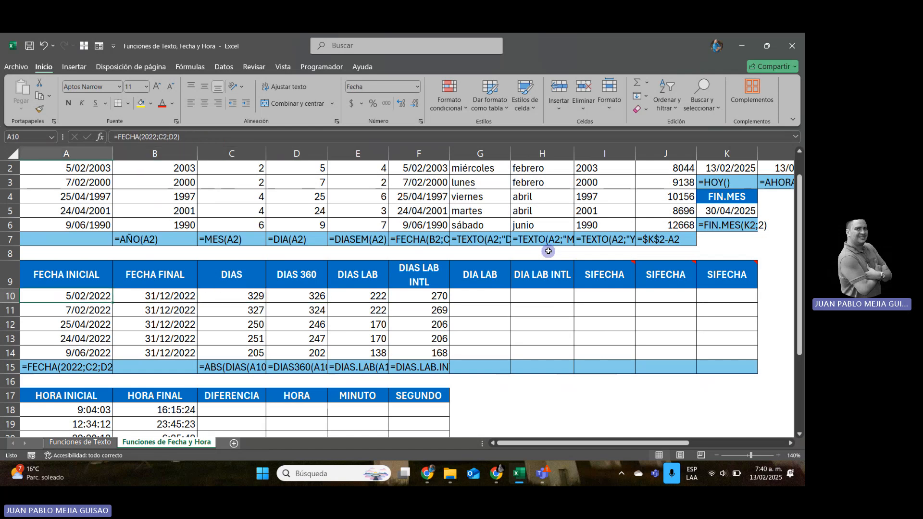
key(Down)
key(Down)
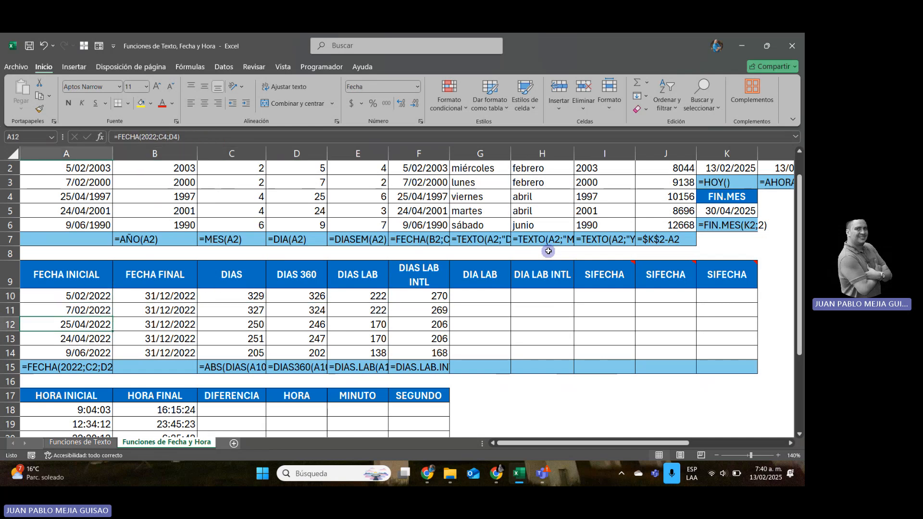
key(Down)
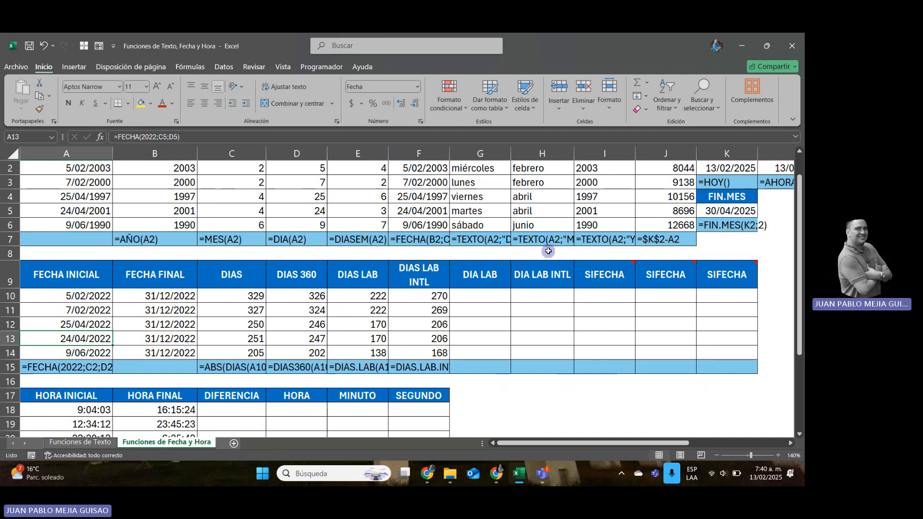
key(Up)
key(Up)
key(Up)
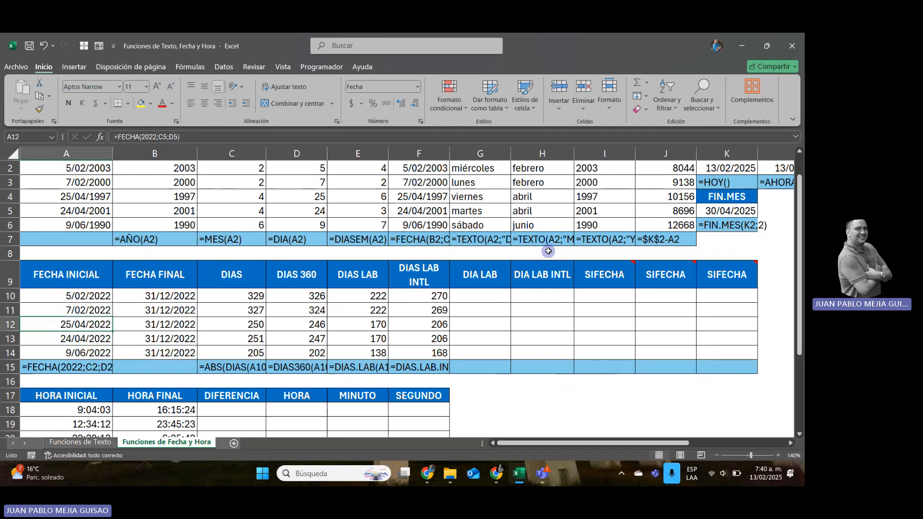
Enter =DIA.LAB(A10;15;FESTIVOS2022) in the DIA LAB cell G10 to add 15 workdays to the start date.
key(Right)
key(Right)
key(Right)
key(Right)
key(Right)
key(Right)
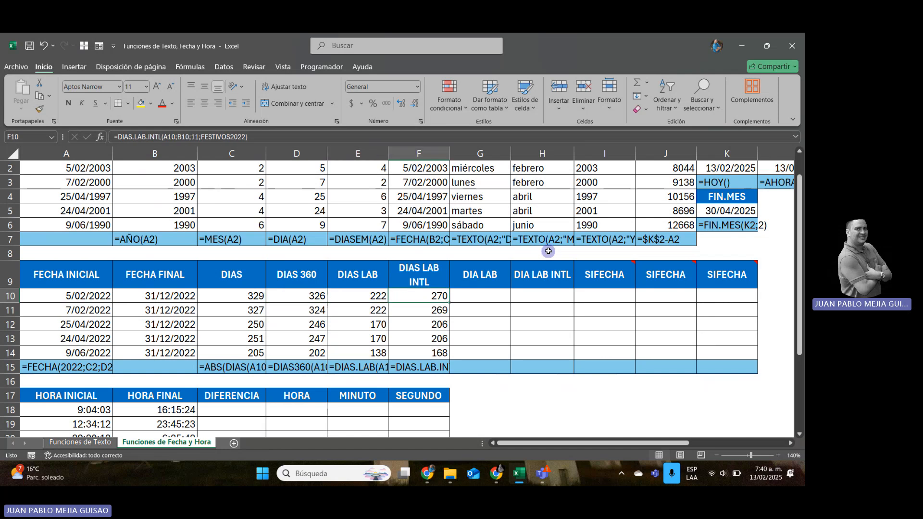
text(=)
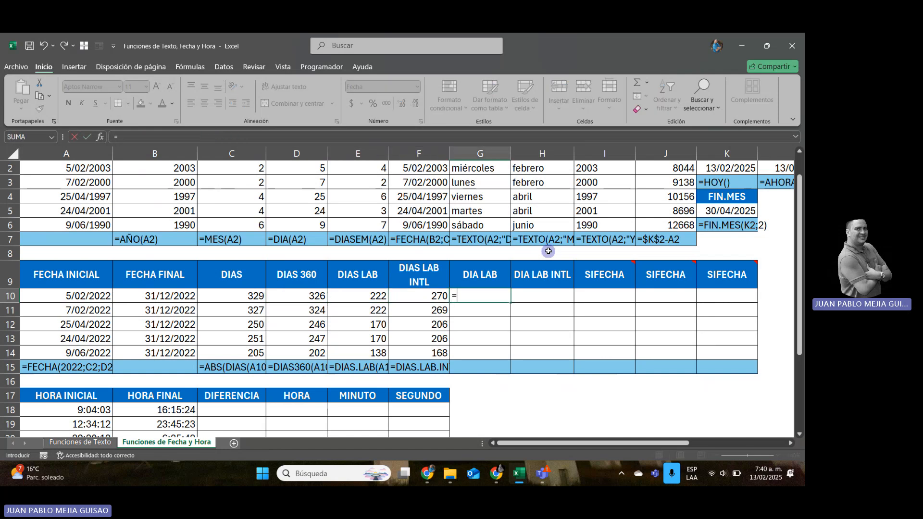
text(DI)
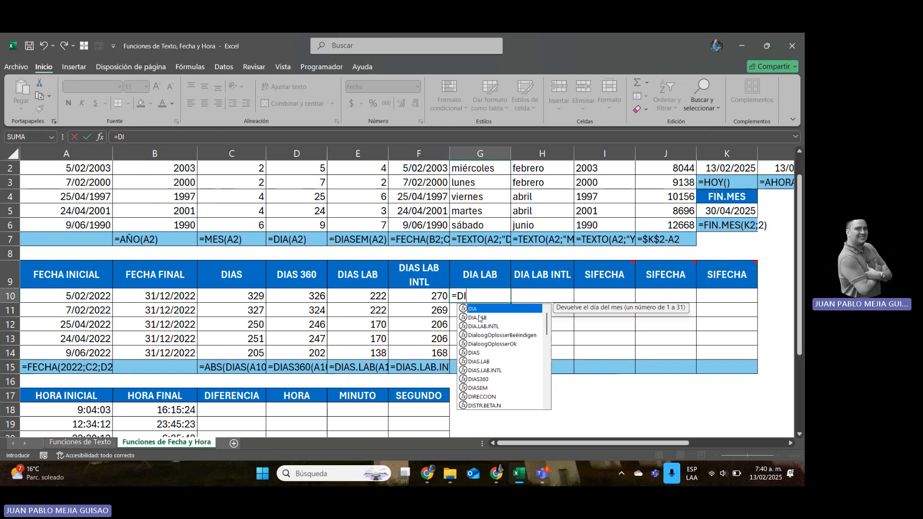
double_click(479, 318)
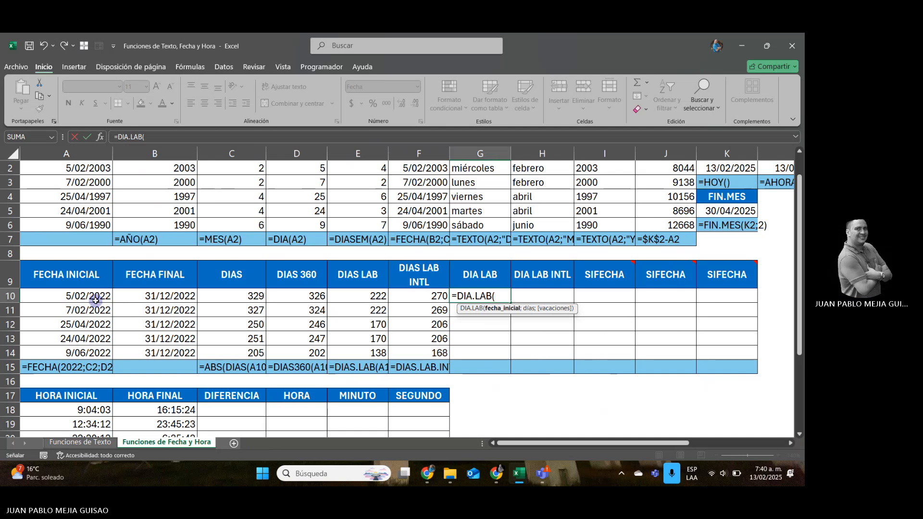
click(96, 298)
text(;)
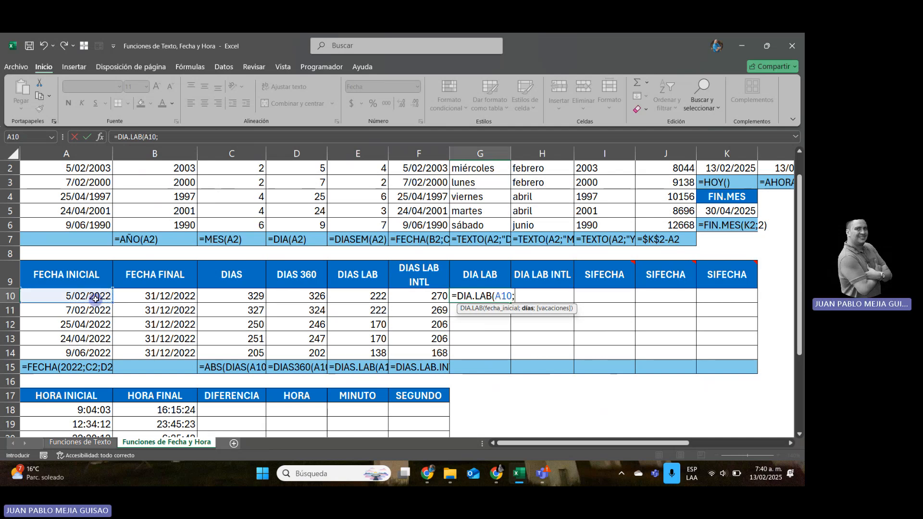
text(15;FES)
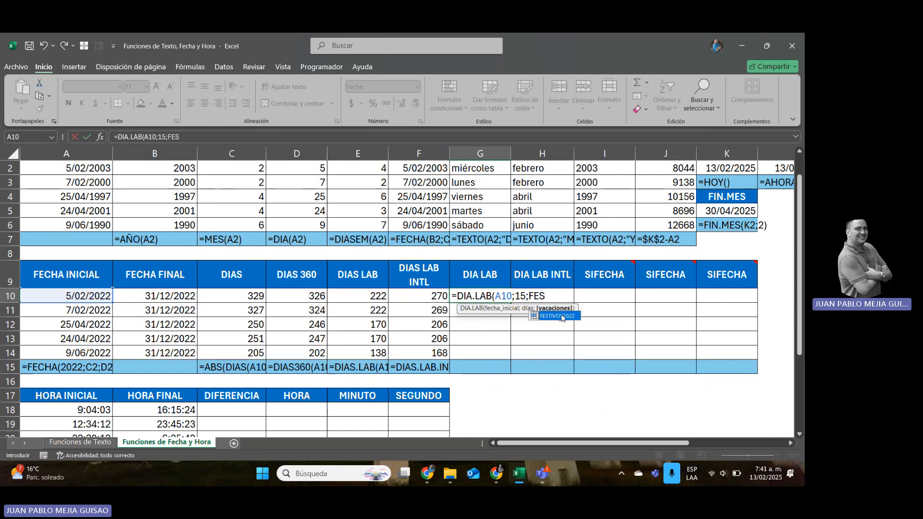
double_click(562, 318)
text())
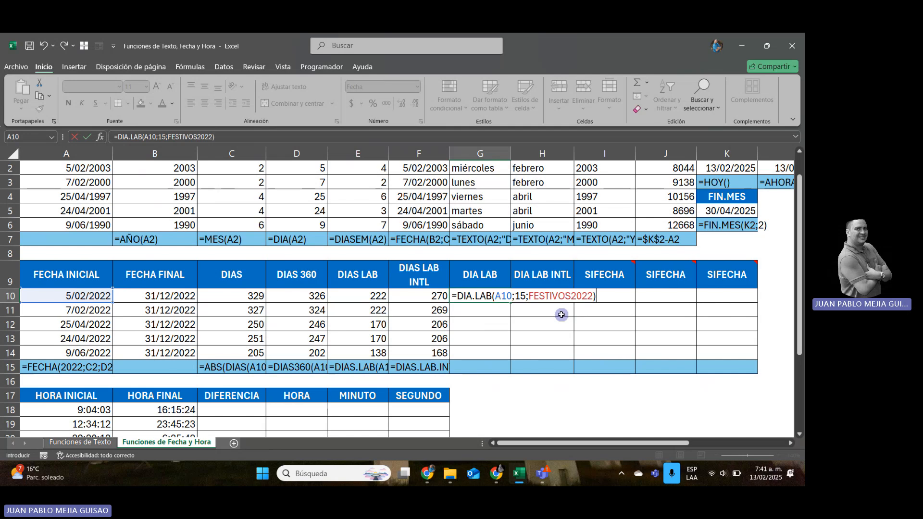
key(Return)
Copy the DIA LAB formula from G10 down through G14.
key(Up)
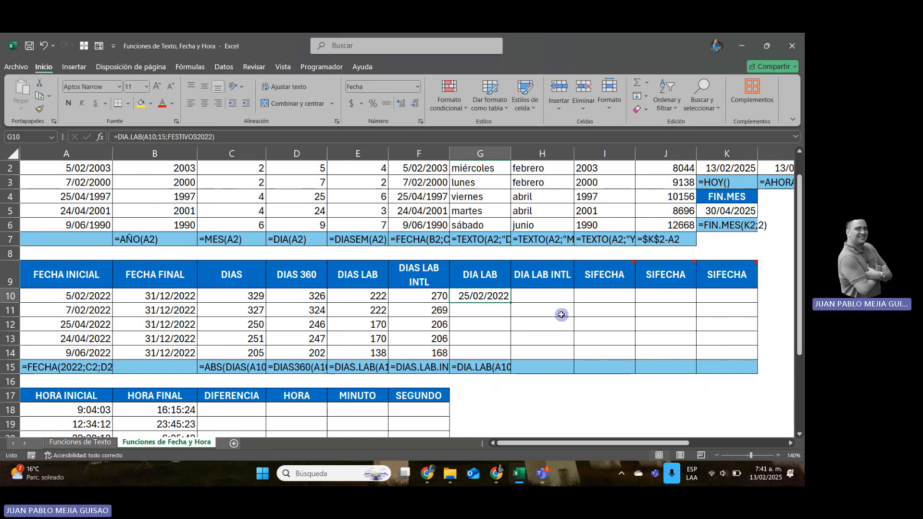
key(ctrl+c)
key(shift+Down)
key(shift+Down)
key(shift+Down)
key(shift+Down)
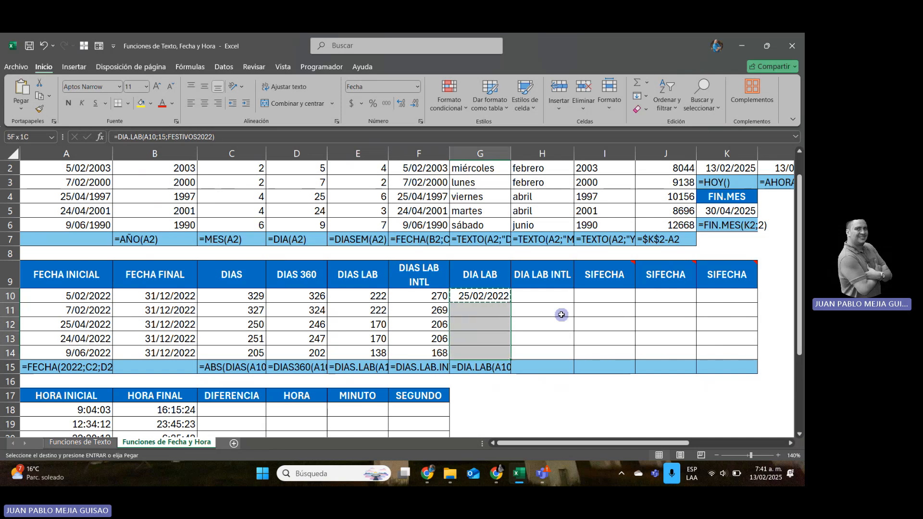
key(Return)
Enter =DIA.LAB.INTL(A10;15;11;FESTIVOS2022) in the DIA LAB INTL cell H10 to add 15 workdays with only Sunday as weekend.
key(Right)
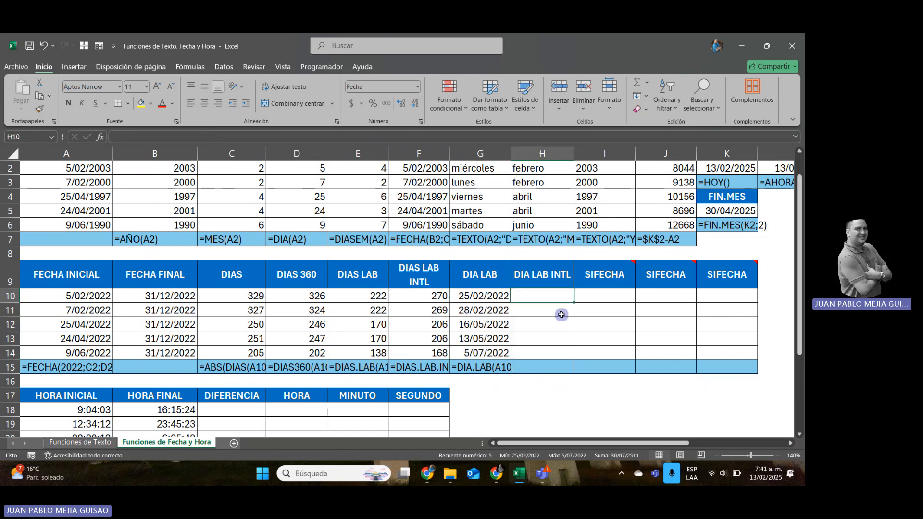
text(=)
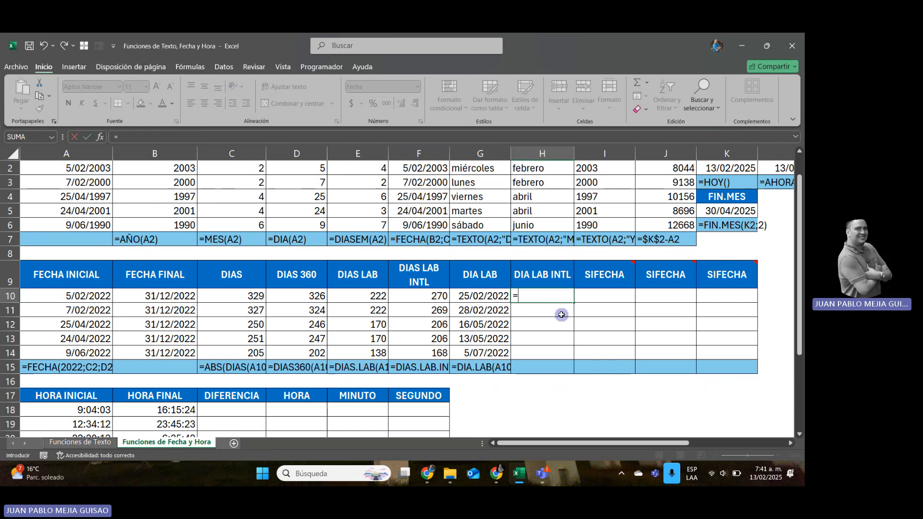
text(DI)
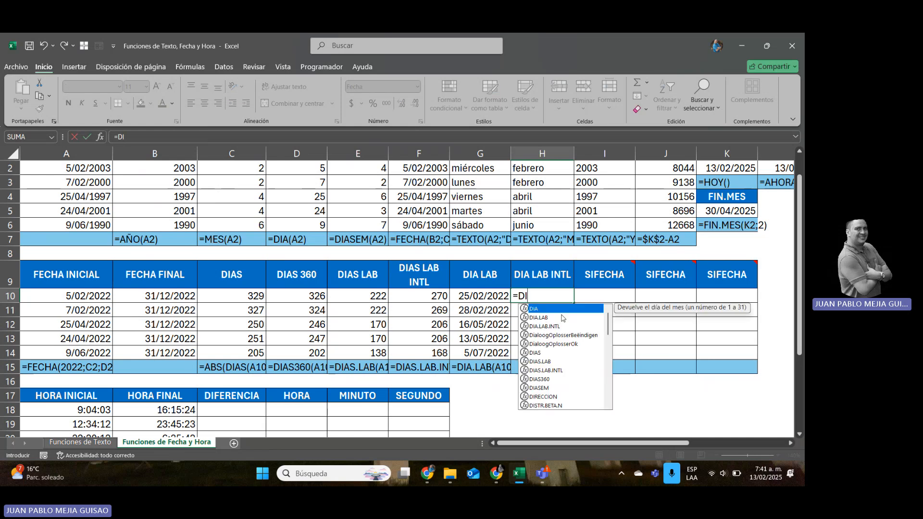
double_click(551, 326)
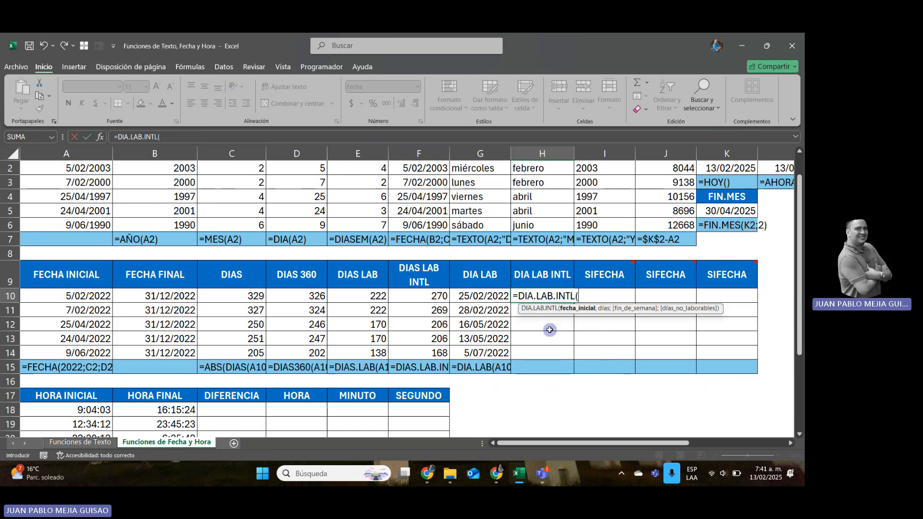
click(70, 297)
text(;)
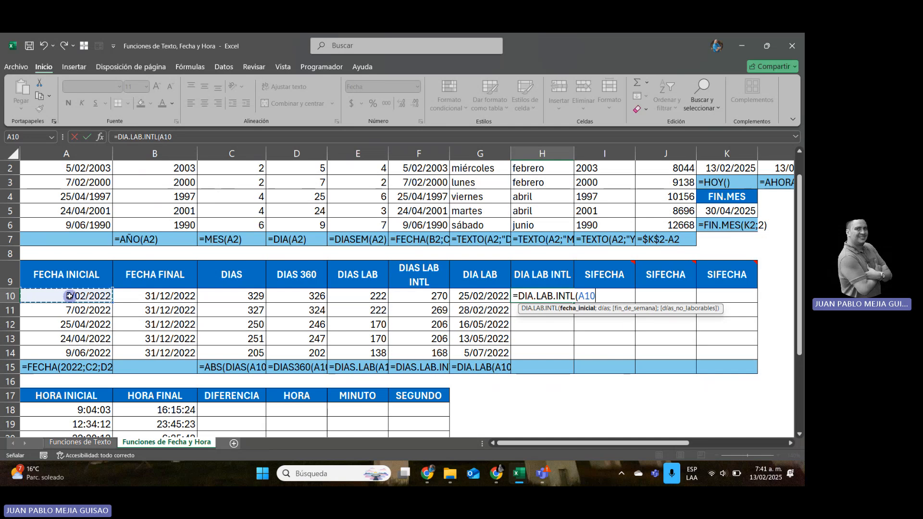
text(15)
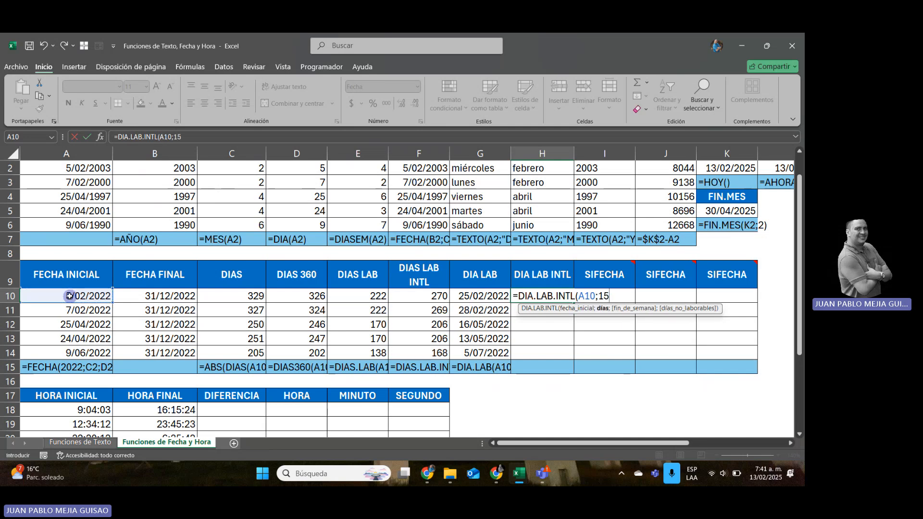
text(;11)
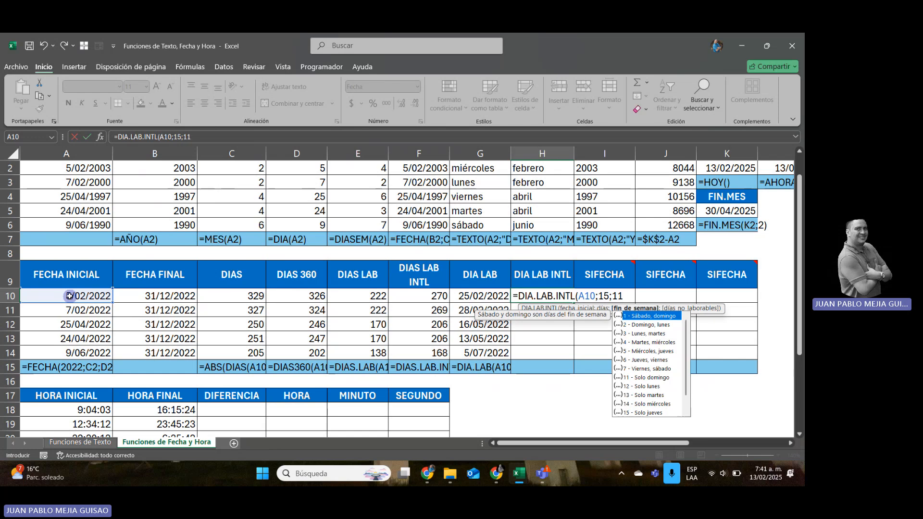
text(;)
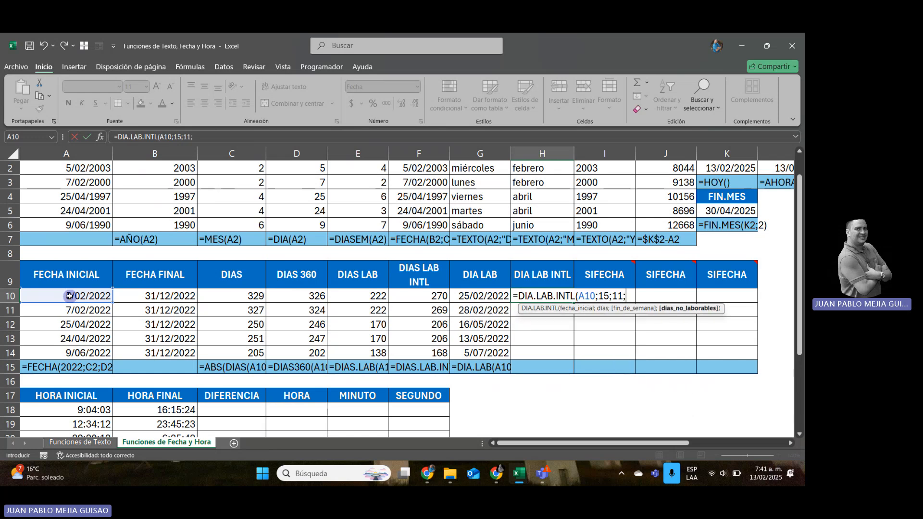
text(FE)
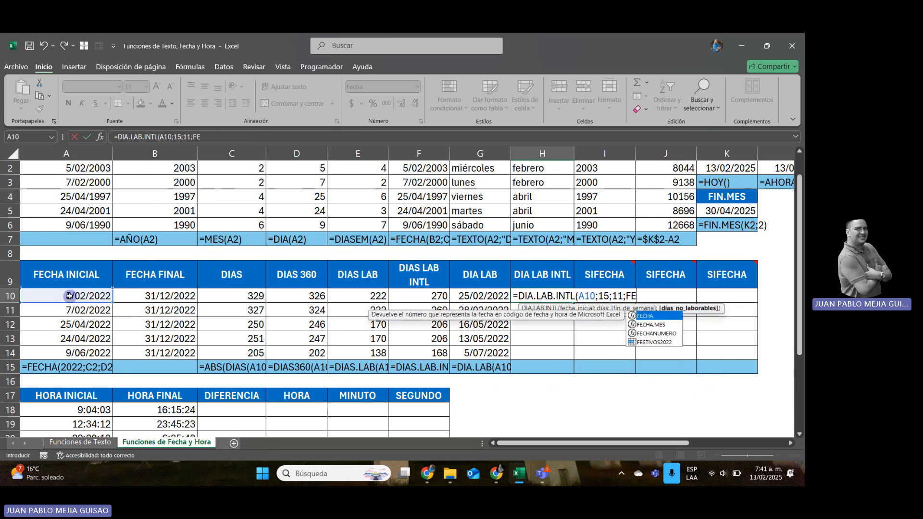
text(S)
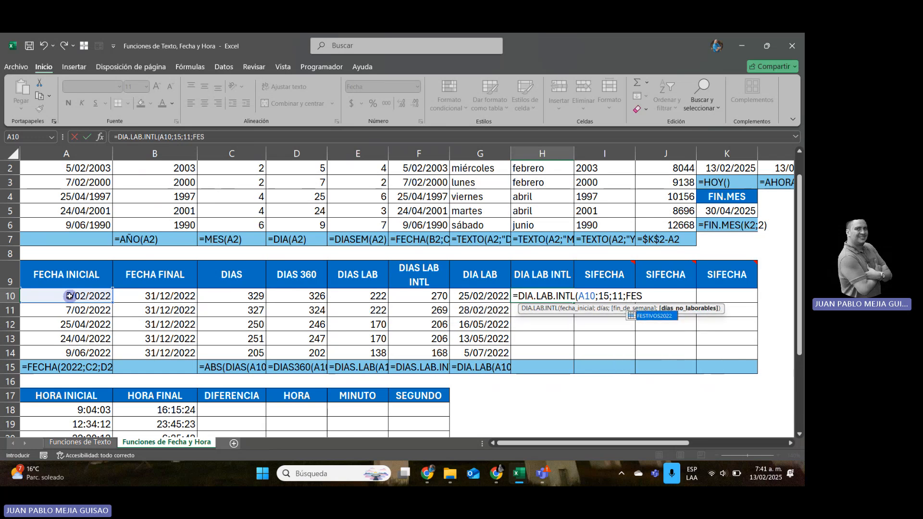
double_click(657, 316)
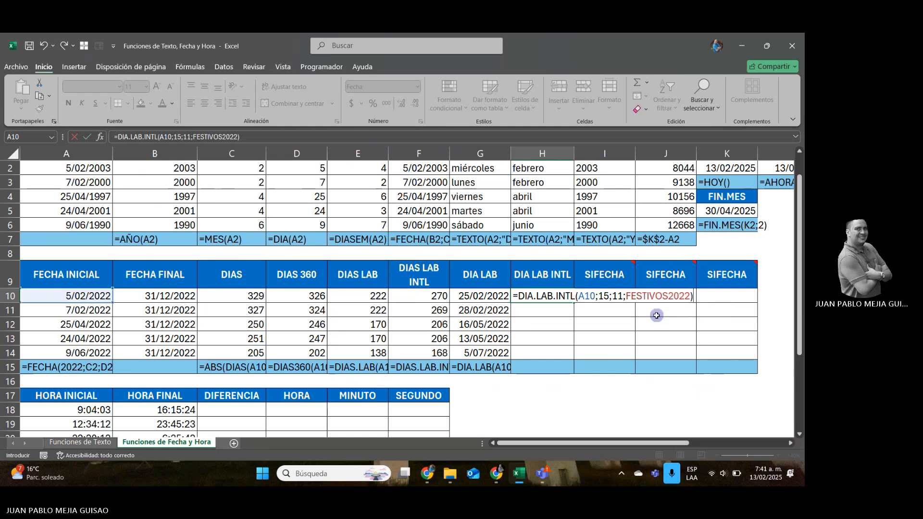
key(ctrl+Return)
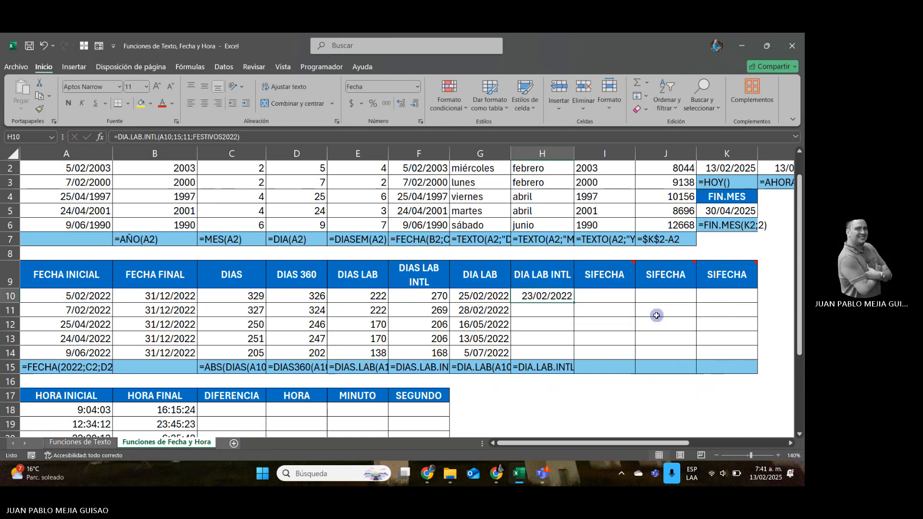
Copy the DIA LAB INTL formula from H10 down through H14.
key(shift+Down)
key(shift+Down)
key(shift+Down)
key(shift+Down)
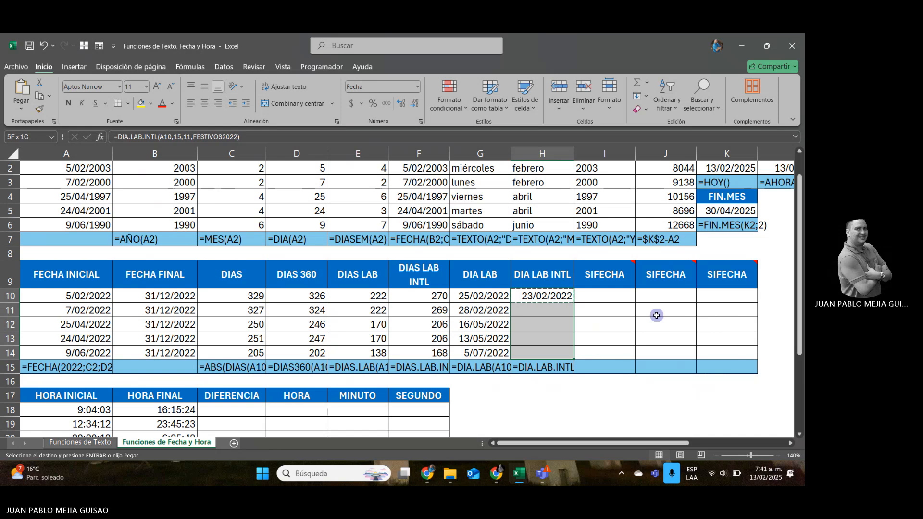
key(ctrl+j)
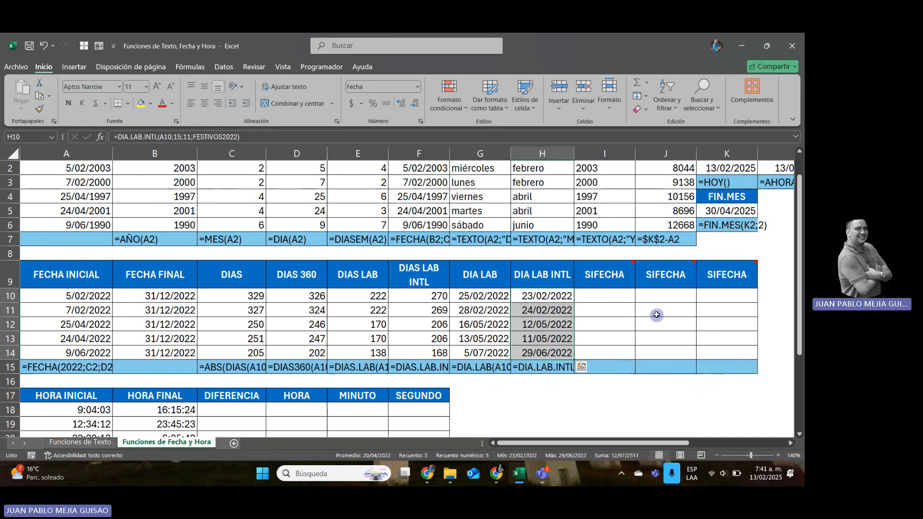
Read the note on the first SIFECHA column heading in I9 for the function's syntax.
mouse_move(621, 273)
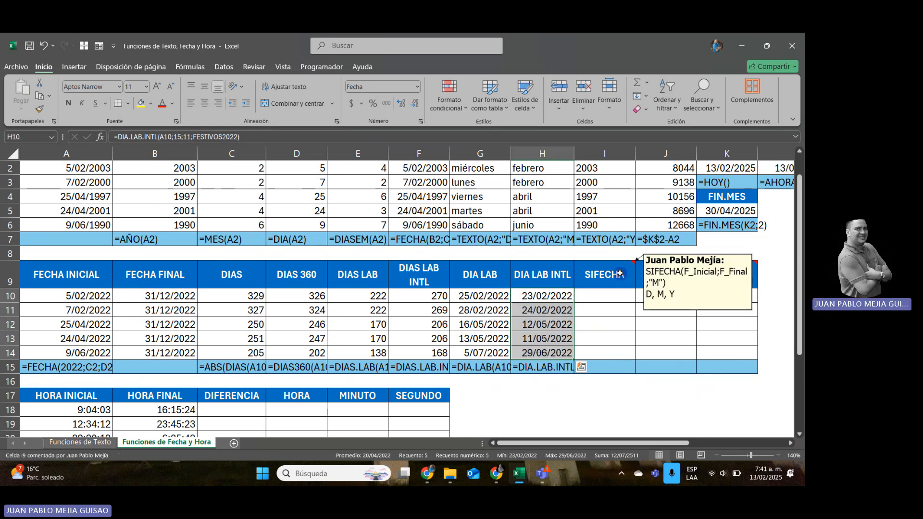
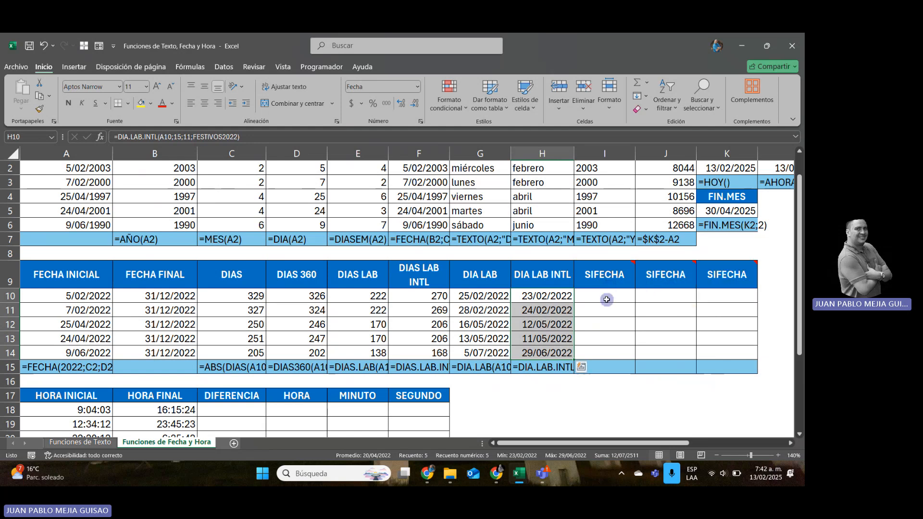
click(607, 300)
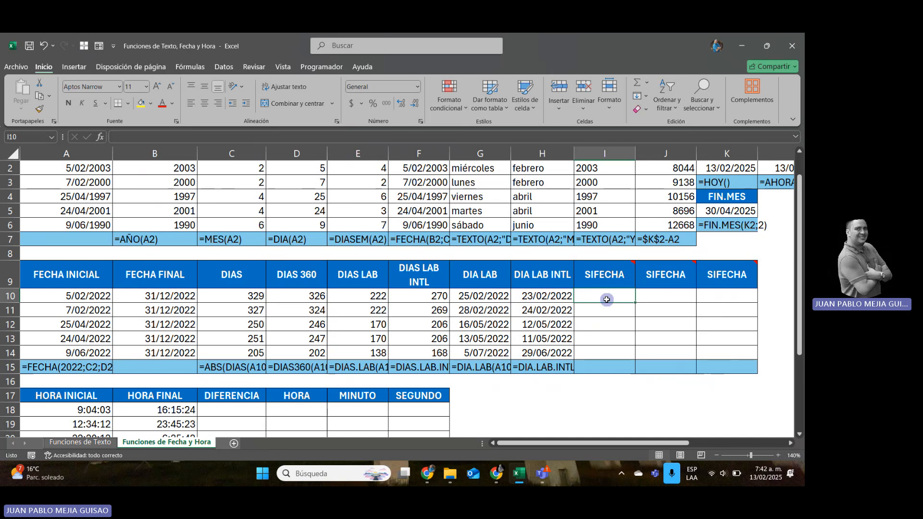
text(=)
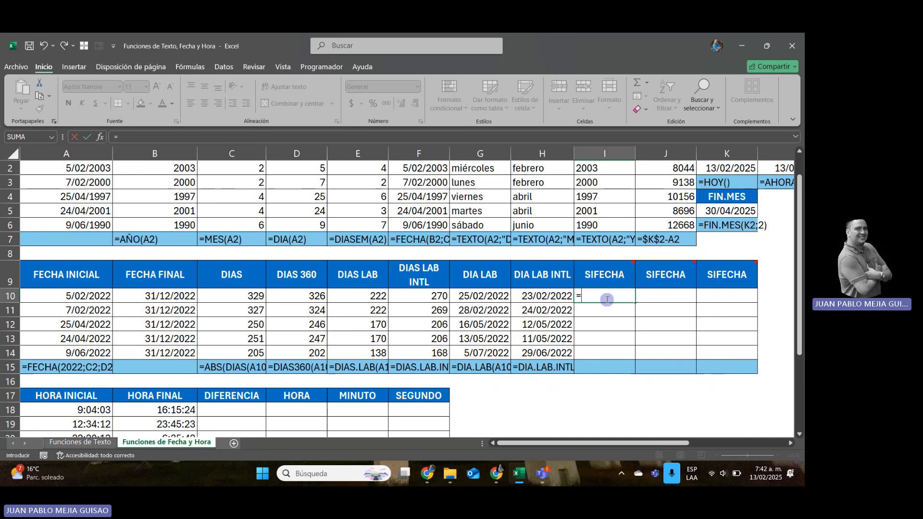
key(Up)
key(Up)
key(Up)
key(Up)
key(Up)
key(Up)
key(Up)
key(Up)
key(Up)
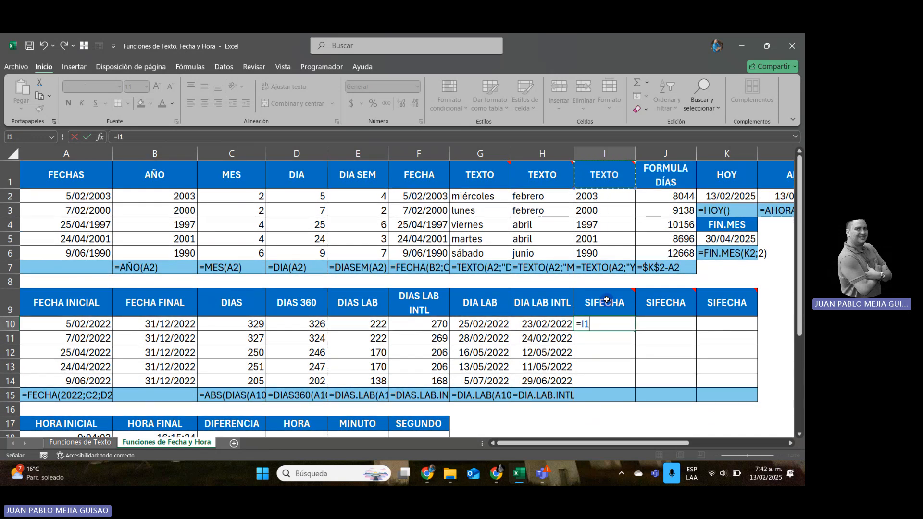
key(Down)
key(Down)
key(Down)
key(Down)
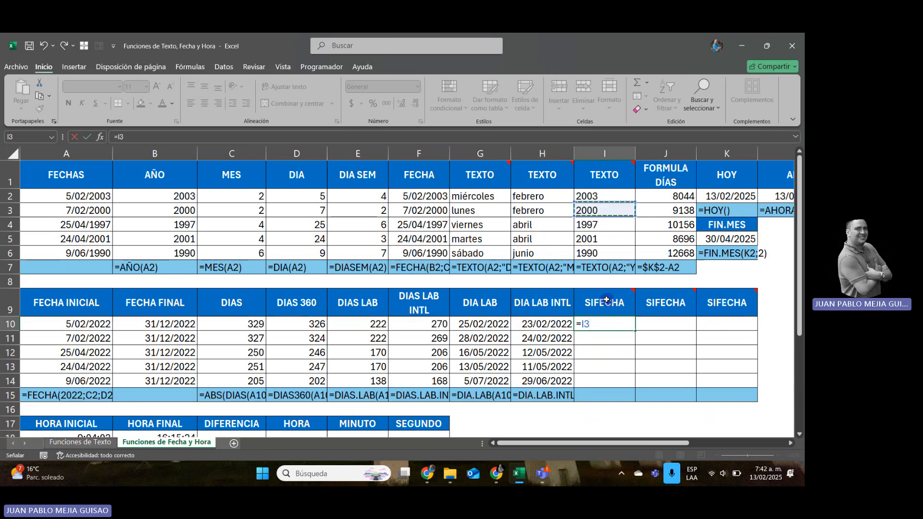
key(Down)
key(Down)
key(Down)
key(Down)
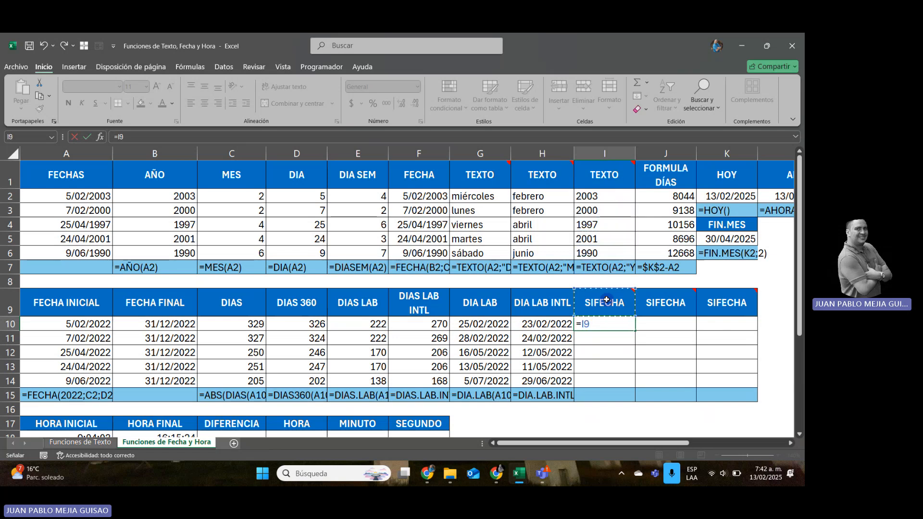
key(BackSpace)
key(Escape)
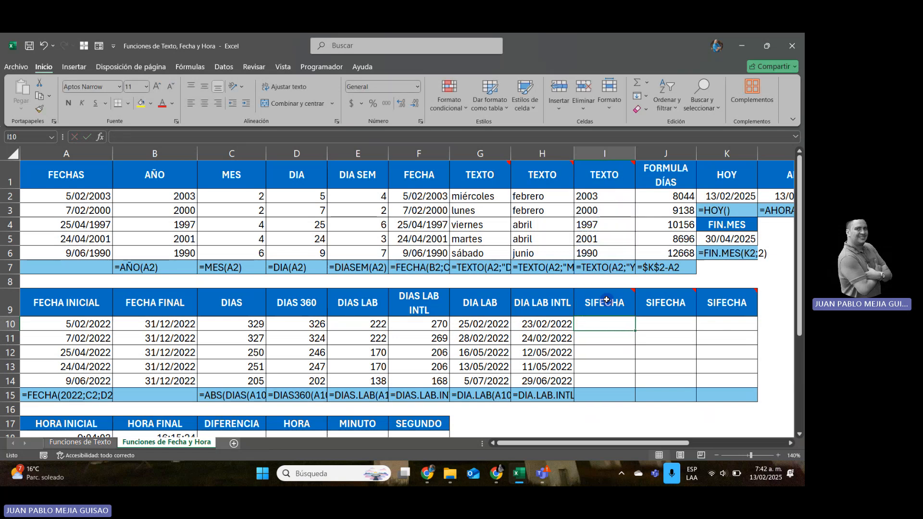
Enter =SIFECHA(A2;$K$2;"D") in the first SIFECHA cell I10 to count the days up to today's date.
text(=)
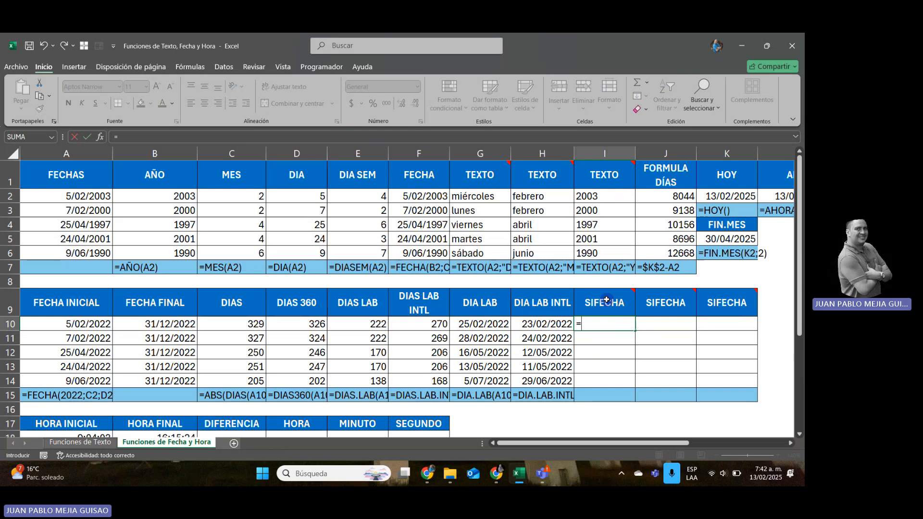
text(SIFECHA()
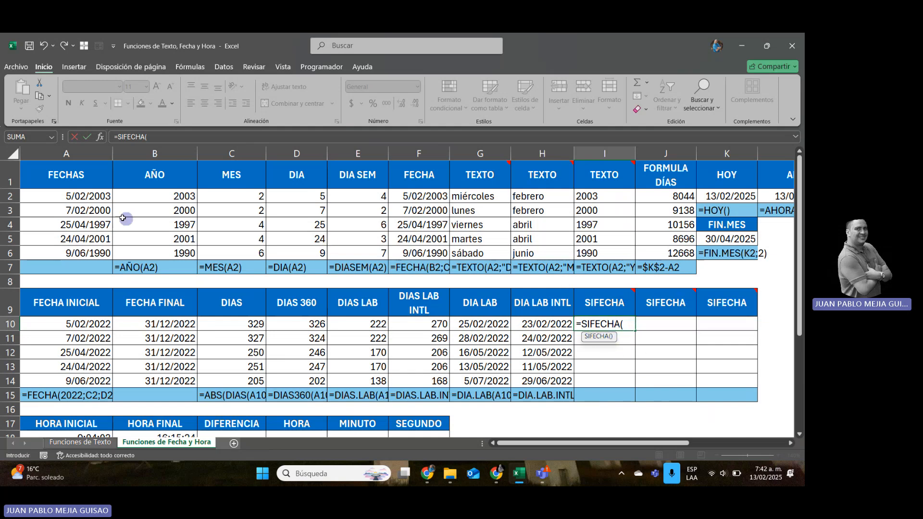
click(96, 198)
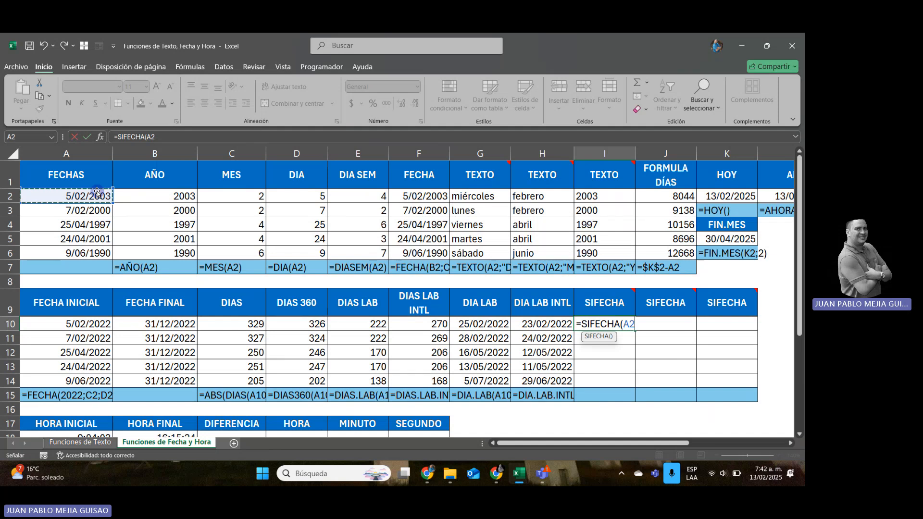
text(;)
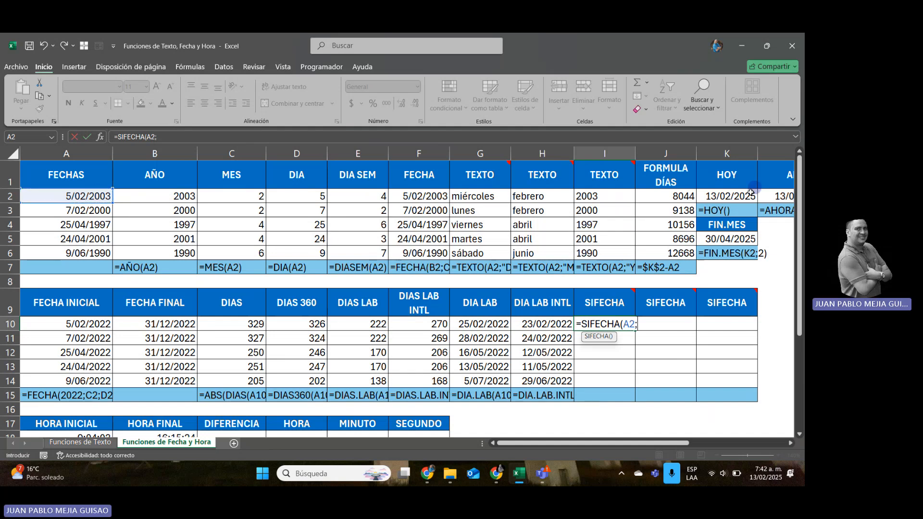
click(733, 197)
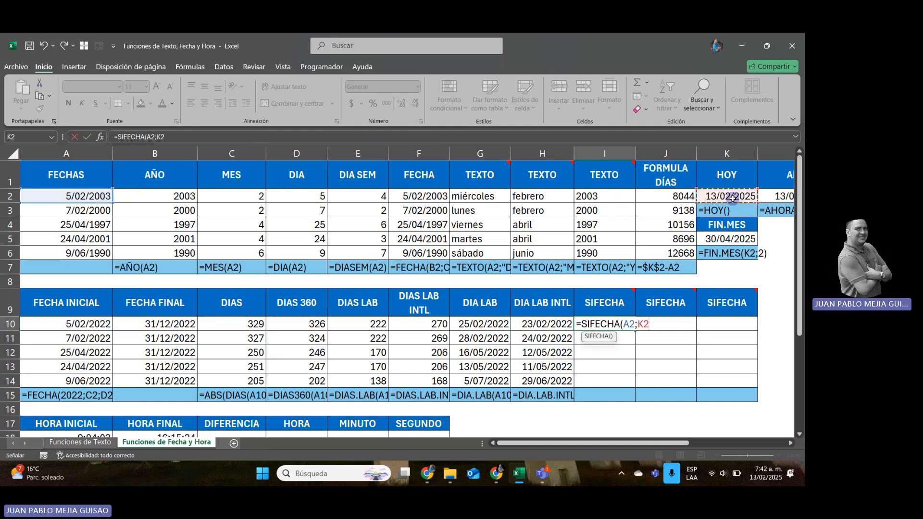
key(F4)
text(;)
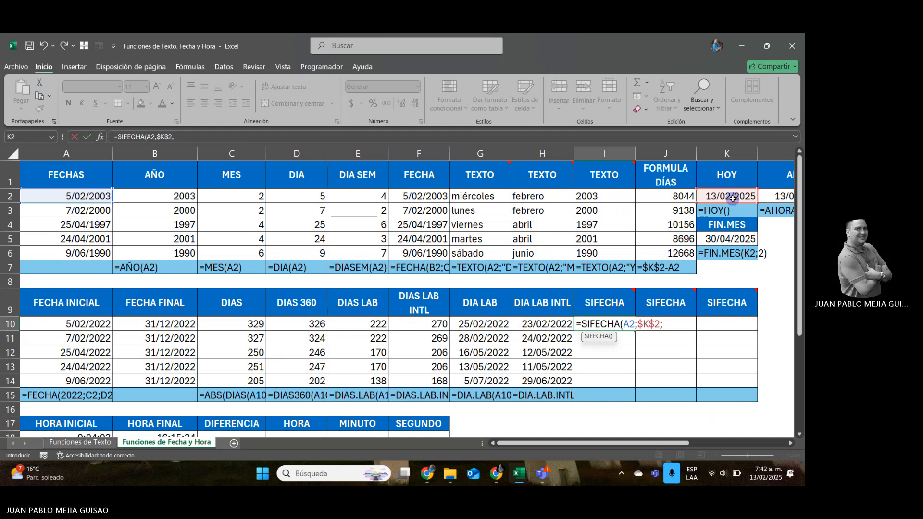
text("D)
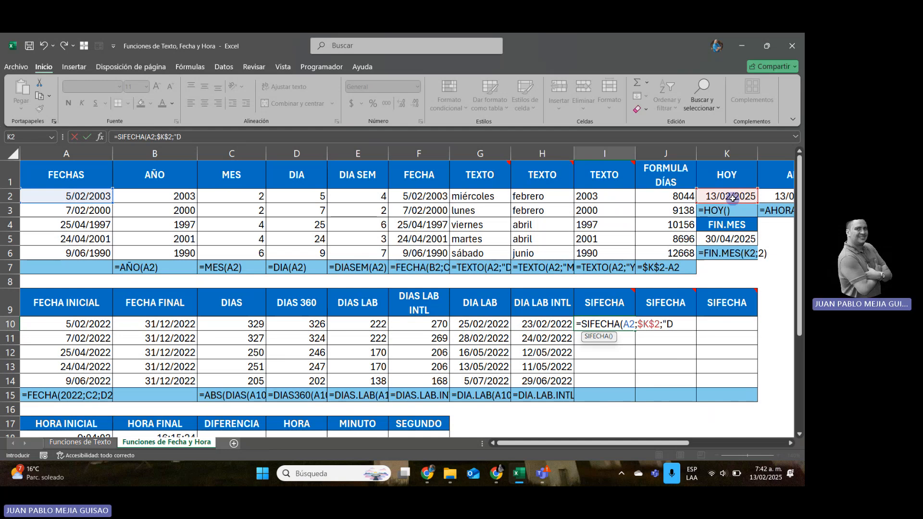
text(")
text())
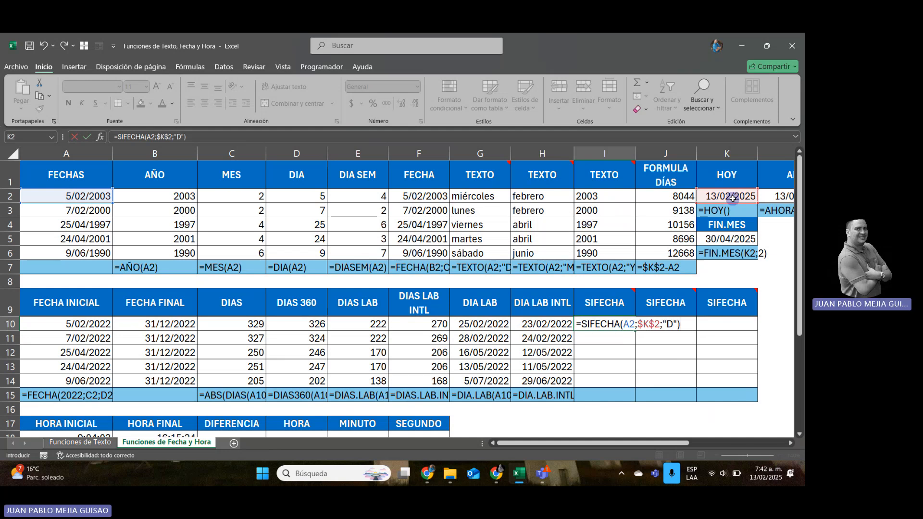
key(Return)
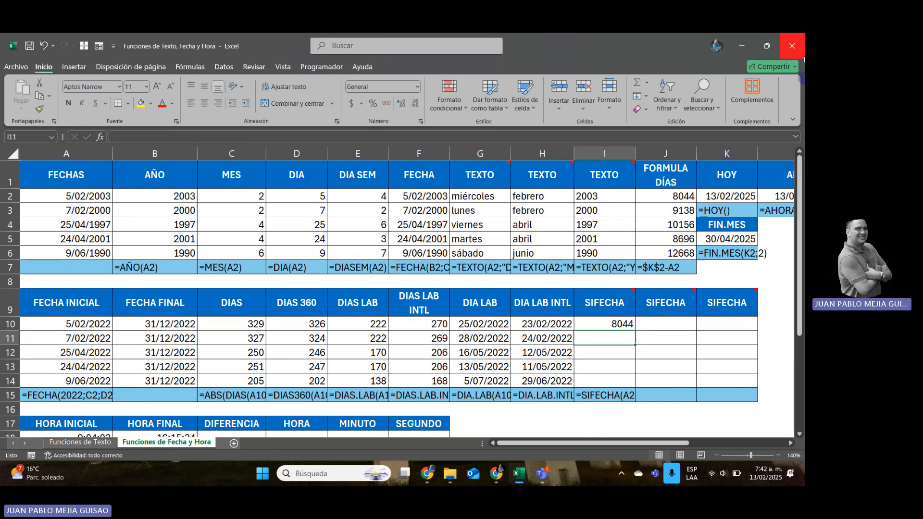
Copy the SIFECHA days formula from I10 down through I14.
drag(691, 194, 689, 252)
click(623, 323)
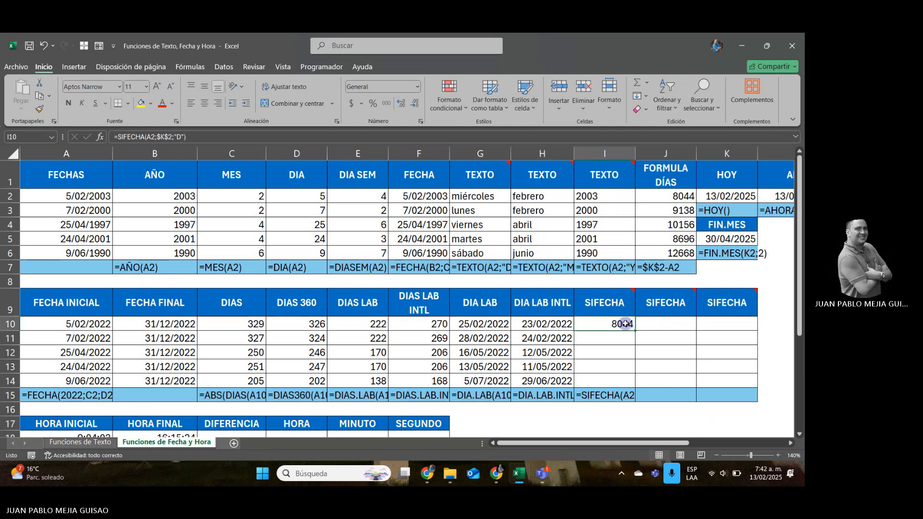
drag(634, 331, 629, 386)
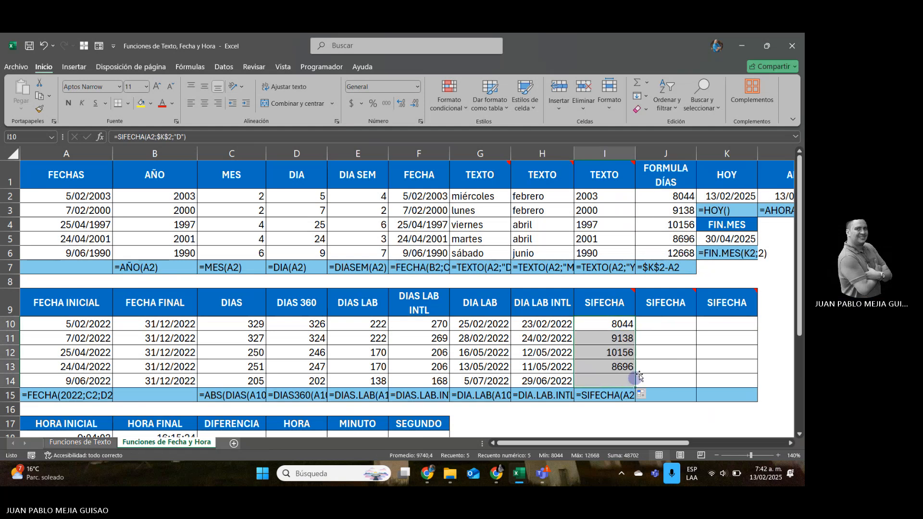
click(667, 324)
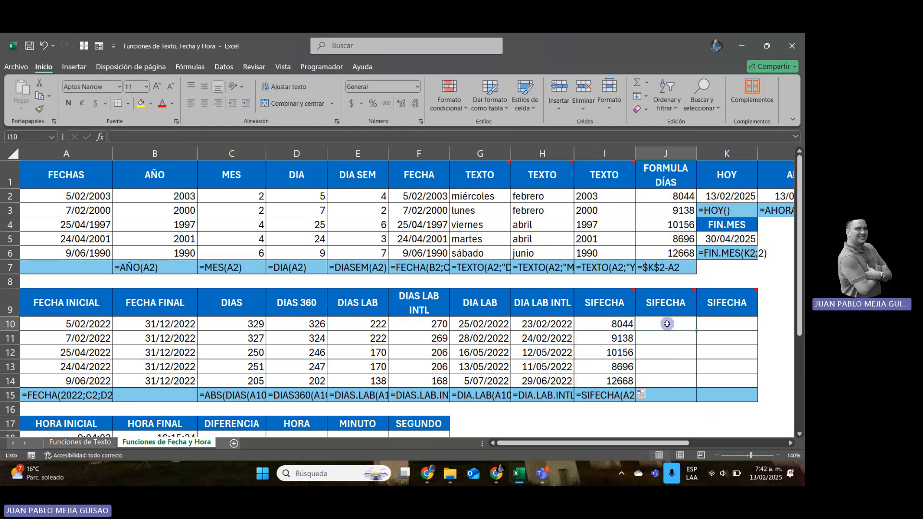
text(=)
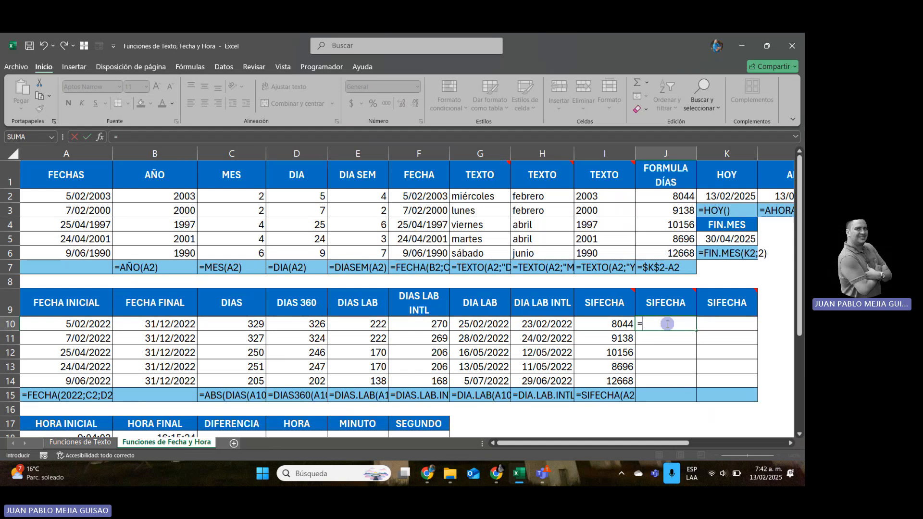
text(SIFECHA()
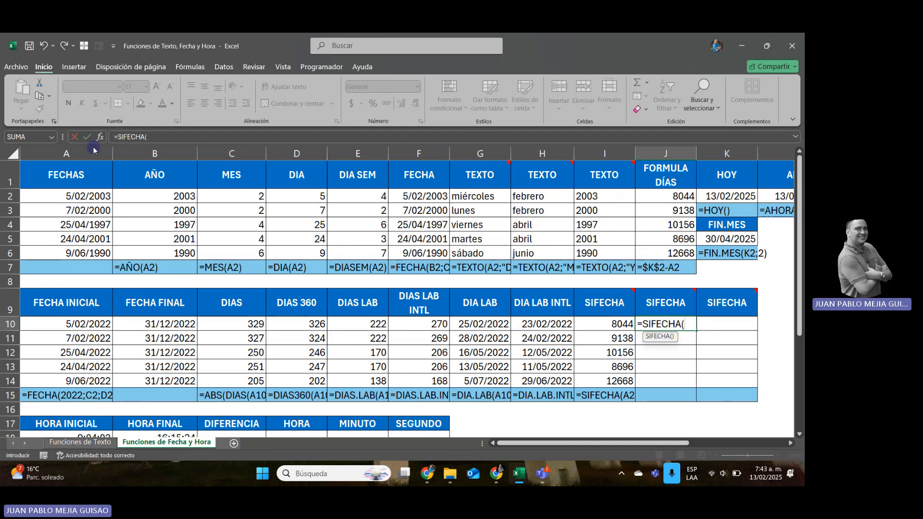
click(82, 195)
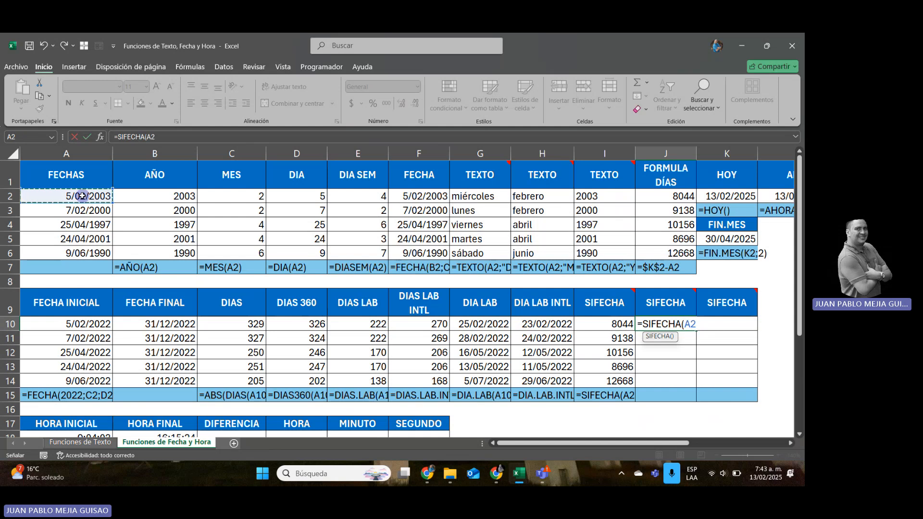
text(;)
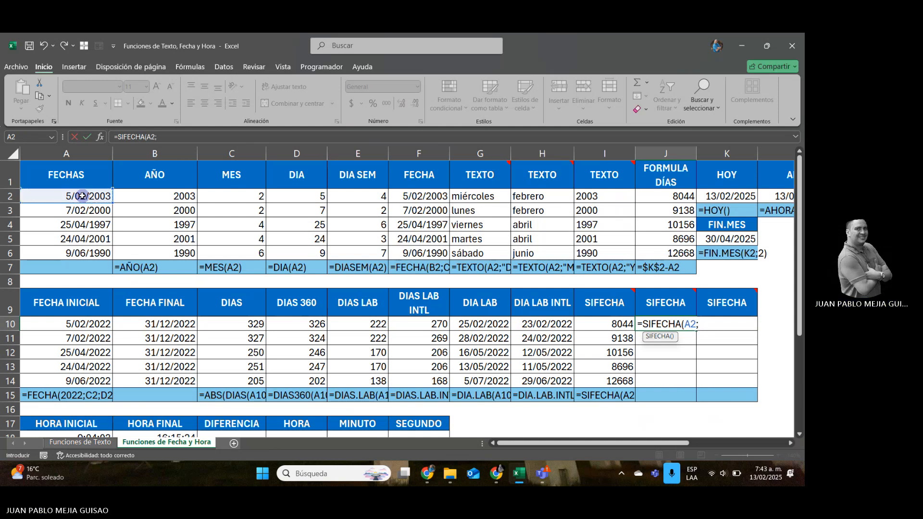
click(744, 197)
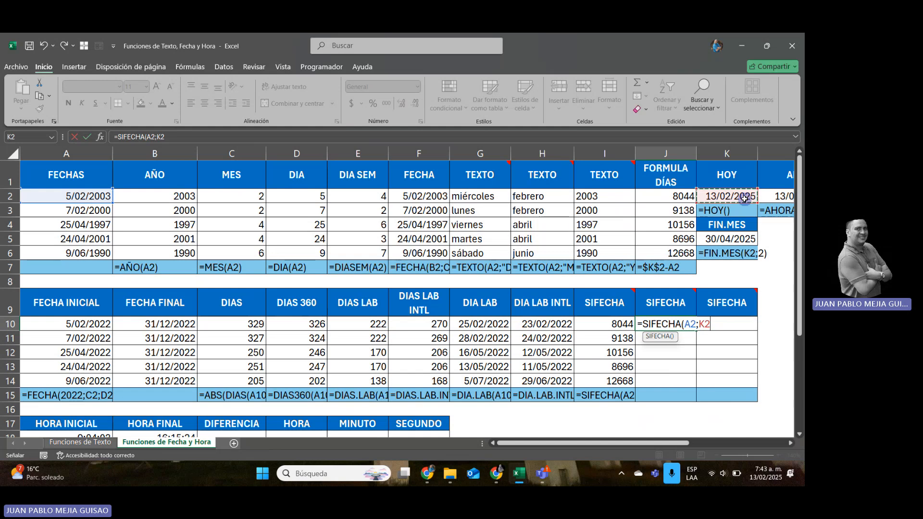
key(Escape)
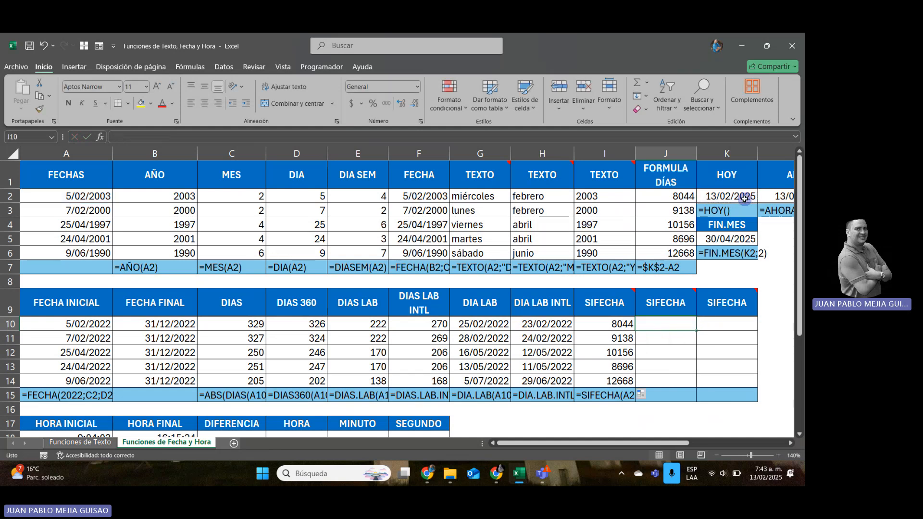
Enter the unit codes D, M and Y in I8, J8 and K8 above the three SIFECHA headings.
key(Left)
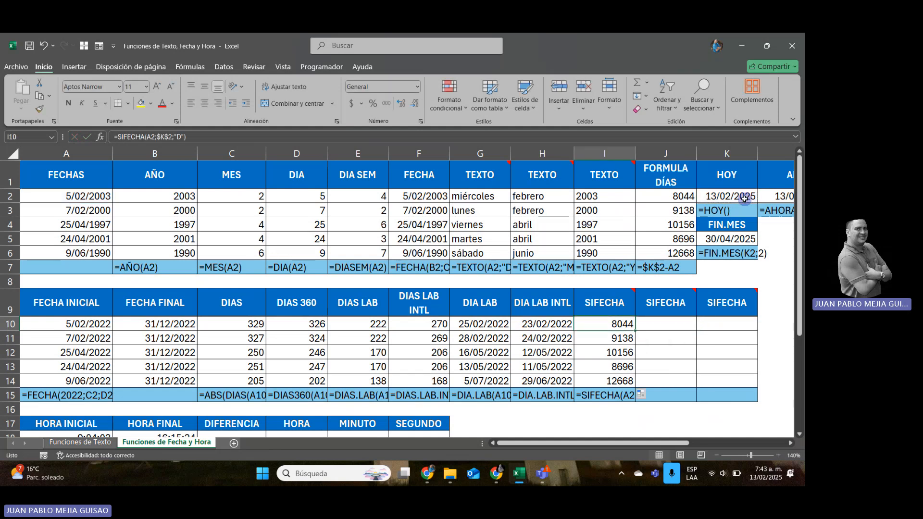
key(Up)
key(Up)
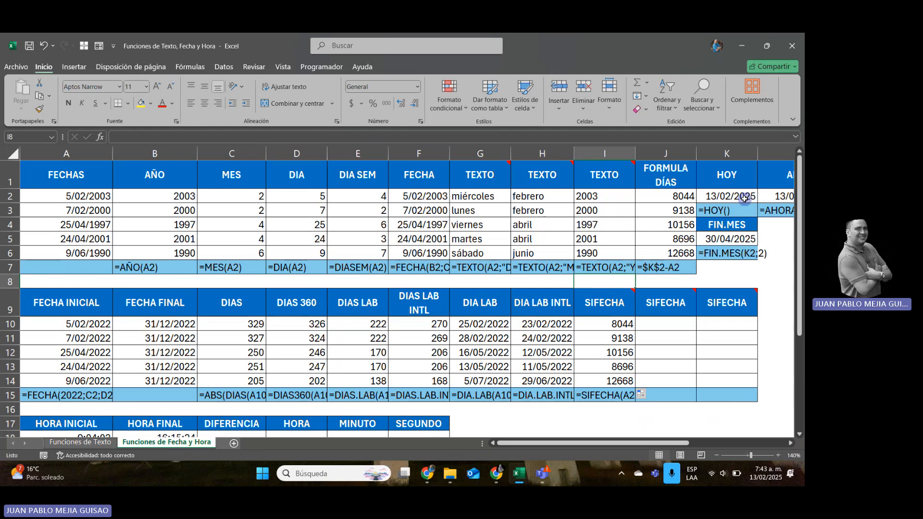
text(D)
key(Right)
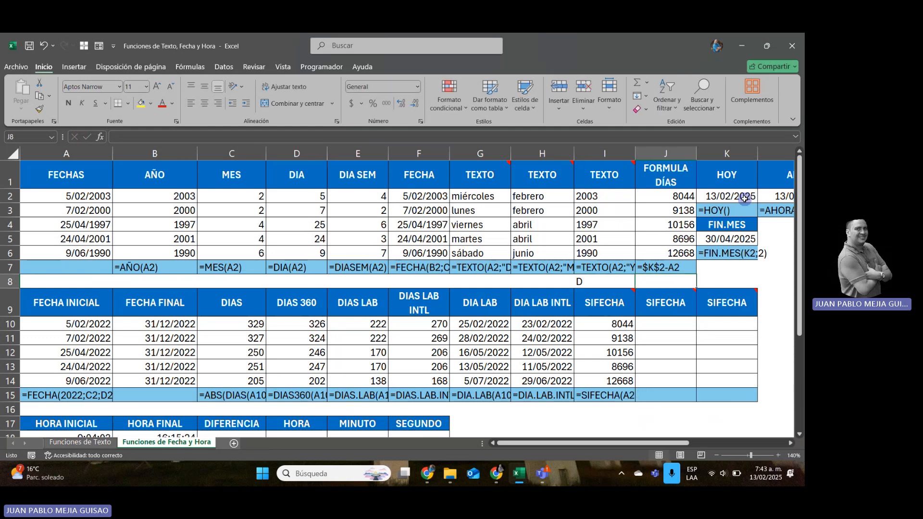
text(M)
key(Right)
text(Y)
key(Down)
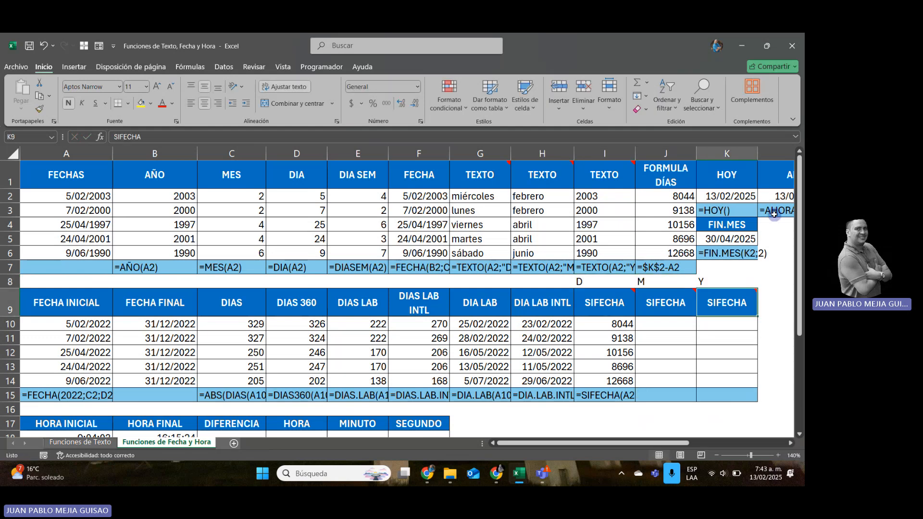
Change the formula in I10 to =SIFECHA(A2;$K$2;I$8), replacing the literal unit with a row-locked reference to the unit code.
key(Down)
key(Left)
key(Left)
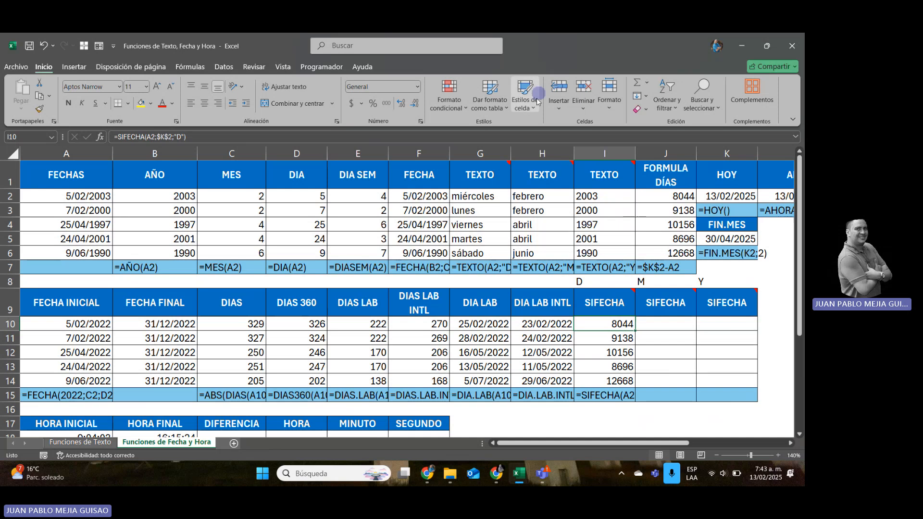
click(185, 137)
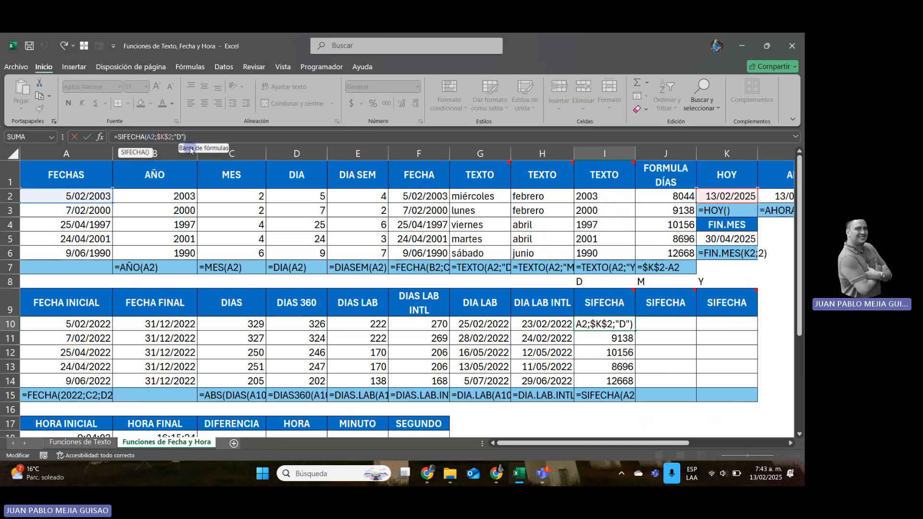
key(BackSpace)
key(BackSpace)
key(BackSpace)
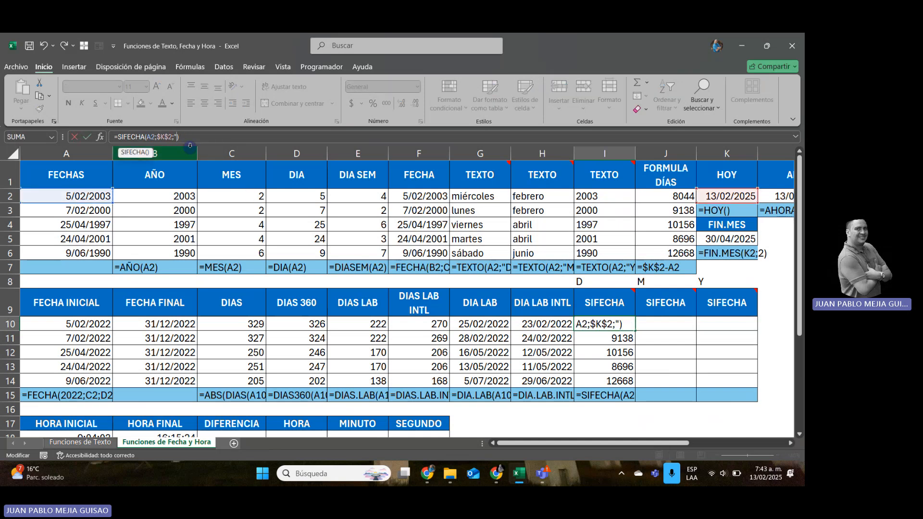
click(615, 286)
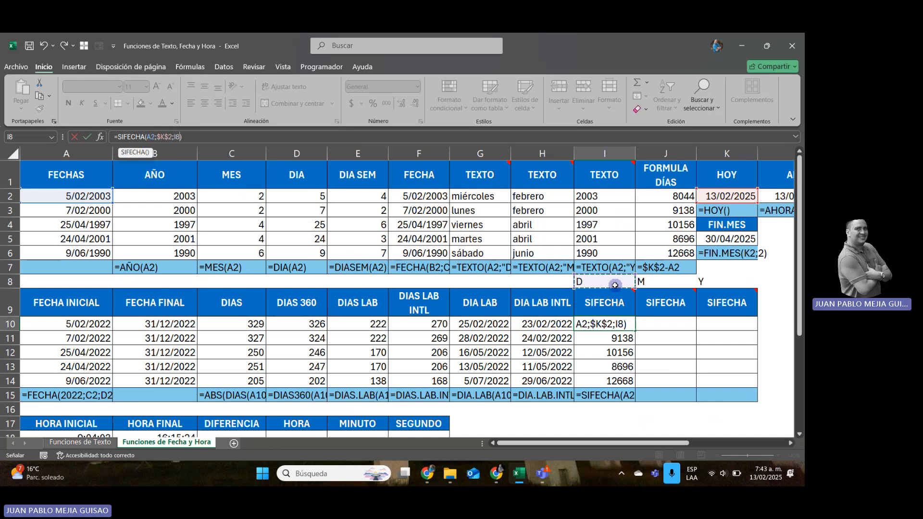
key(F4)
key(F4)
key(Return)
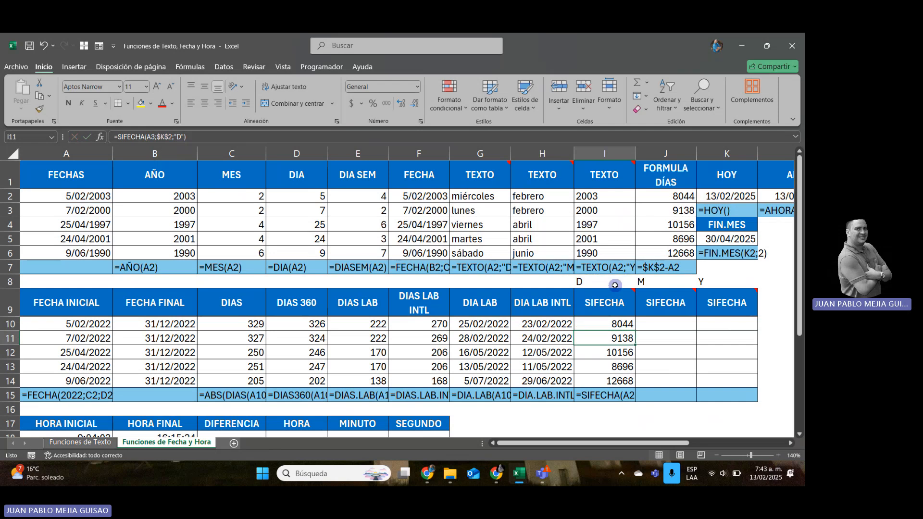
Fill the SIFECHA formula from I10 across and down through K14.
key(Up)
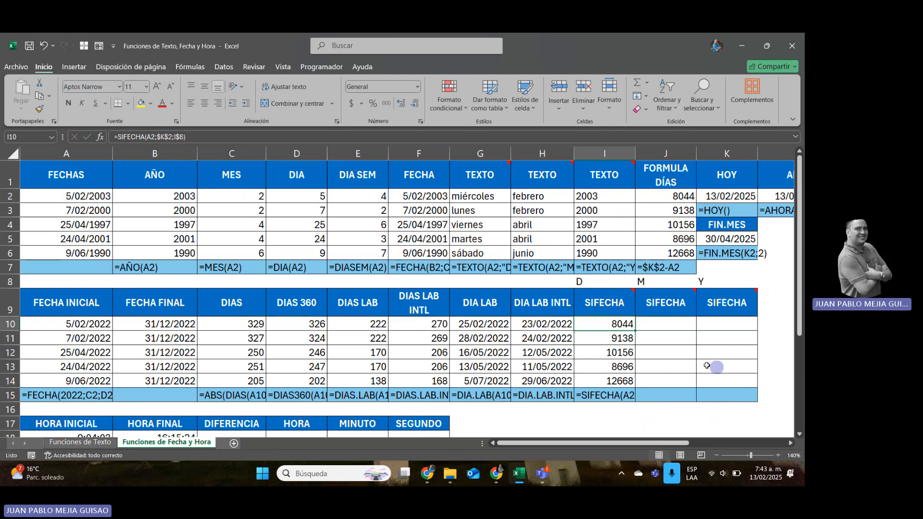
drag(635, 329, 753, 385)
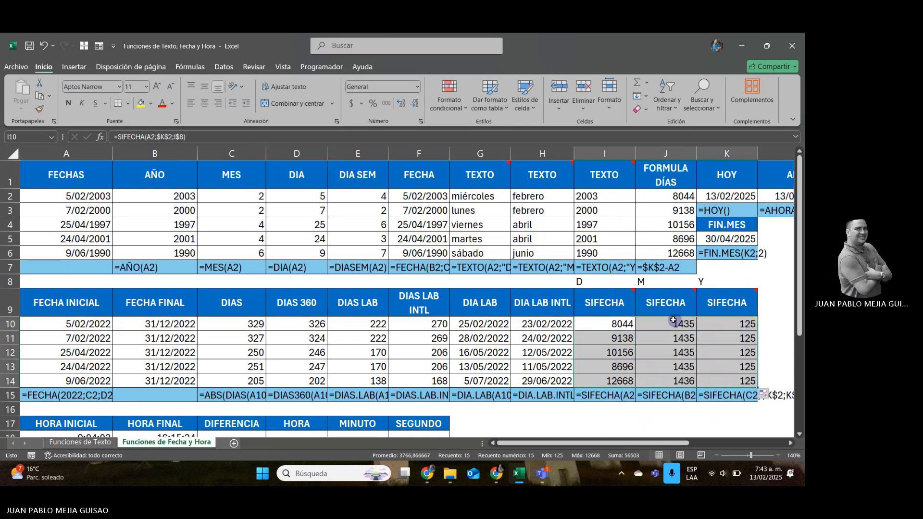
Change the SIFECHA formula in I10 to =SIFECHA($A2;$K$2;I$8), locking the column of the start date reference.
click(673, 320)
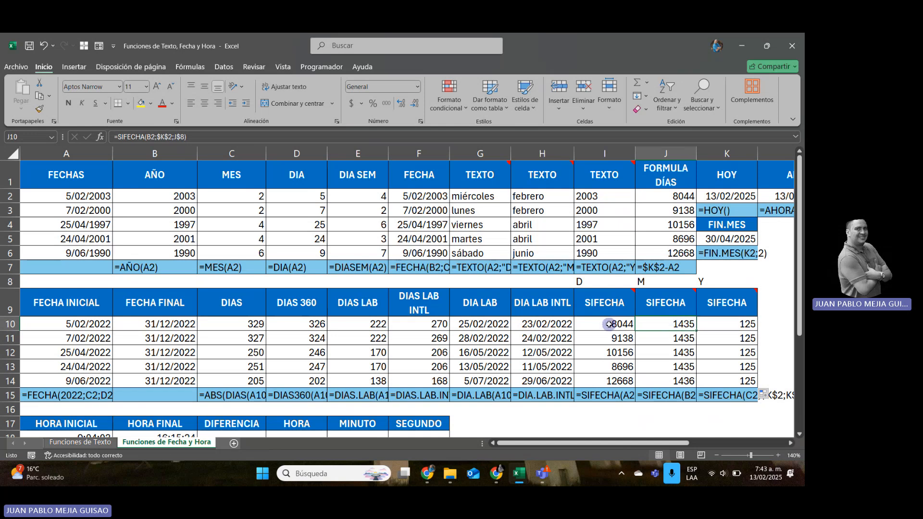
click(608, 324)
double_click(608, 325)
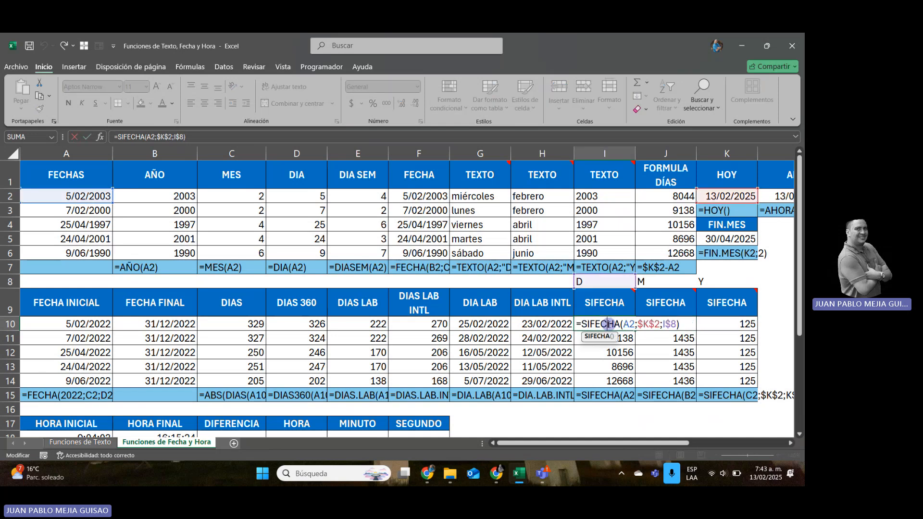
click(628, 324)
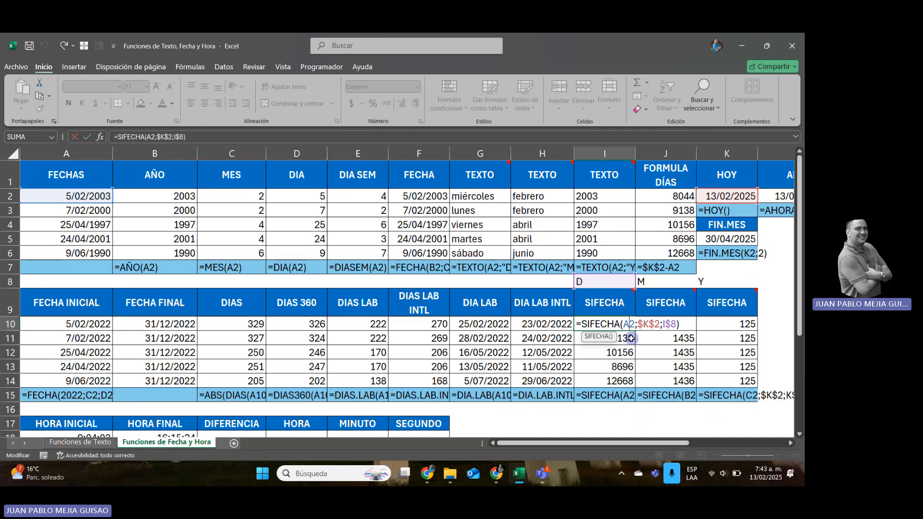
key(F4)
key(F4)
key(F4)
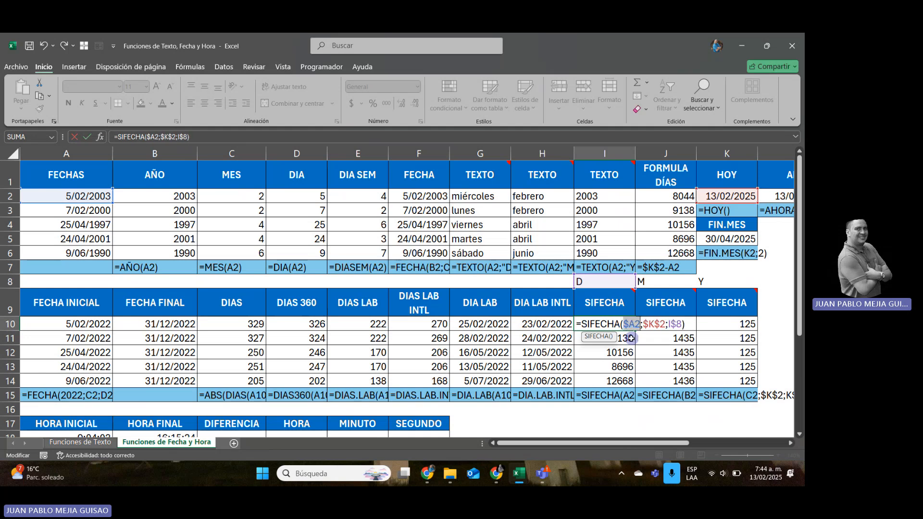
key(ctrl+Return)
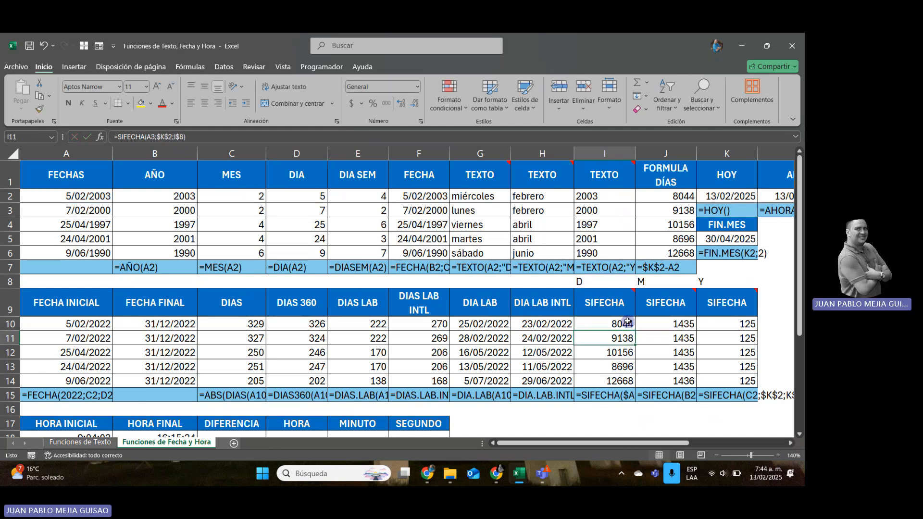
Fill the corrected SIFECHA formula from I10 across and down through K14 and check the first-row formulas.
drag(637, 331, 757, 385)
click(629, 325)
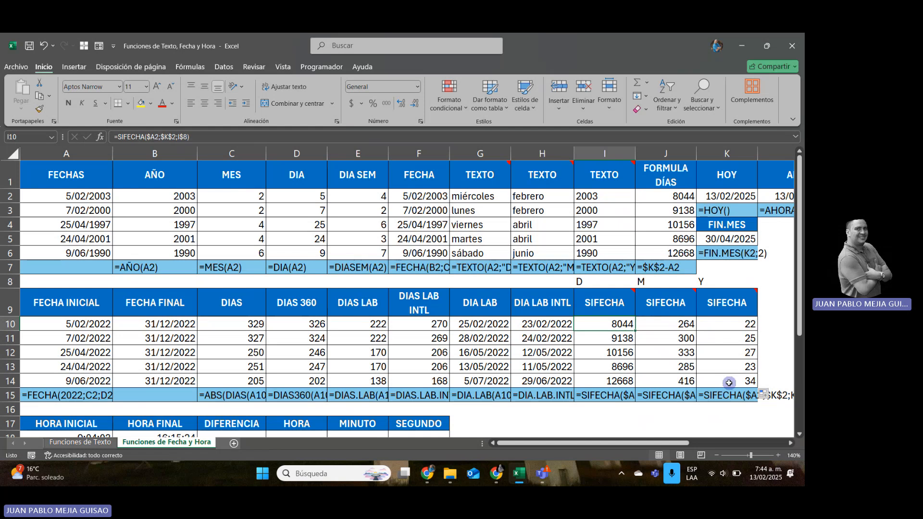
key(Right)
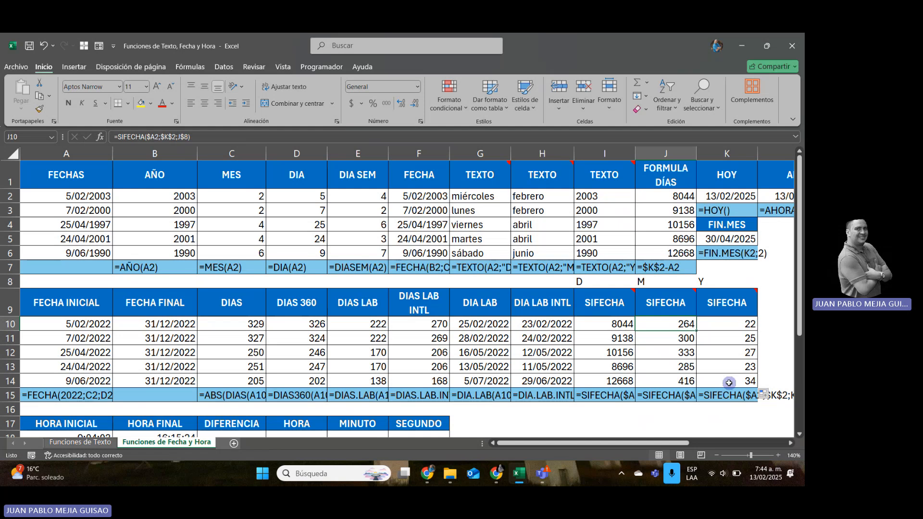
key(Right)
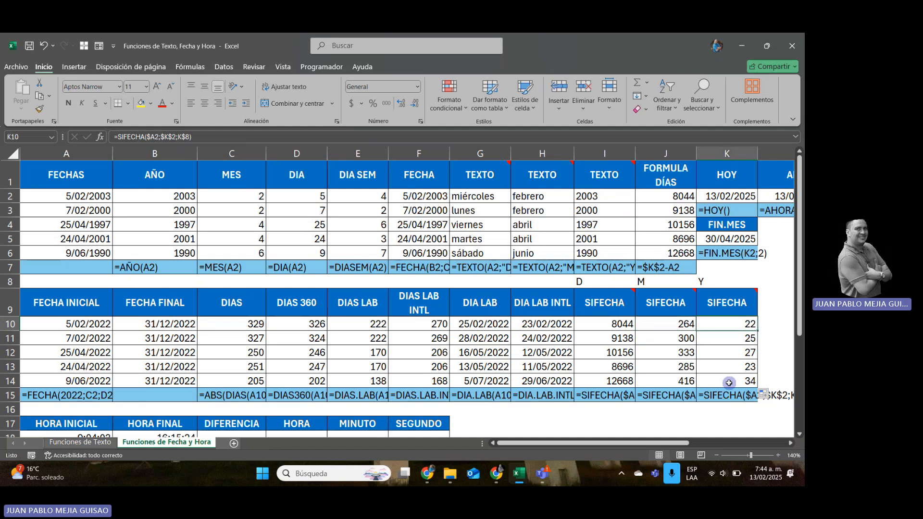
Look over the completed date tables and the HORA INICIAL and HORA FINAL table below them.
key(Down)
key(Down)
key(Down)
key(Down)
key(Down)
key(Down)
key(Down)
key(Down)
key(Down)
key(Down)
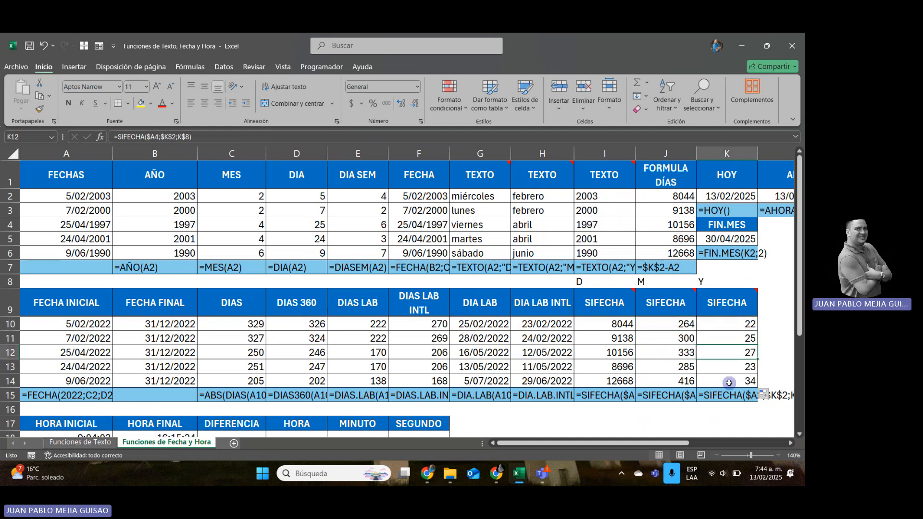
key(Down)
key(Down)
key(Down)
key(Down)
key(Down)
key(Down)
key(Left)
key(Left)
key(Left)
key(Left)
key(Left)
key(Left)
key(Left)
key(Left)
key(Left)
key(Left)
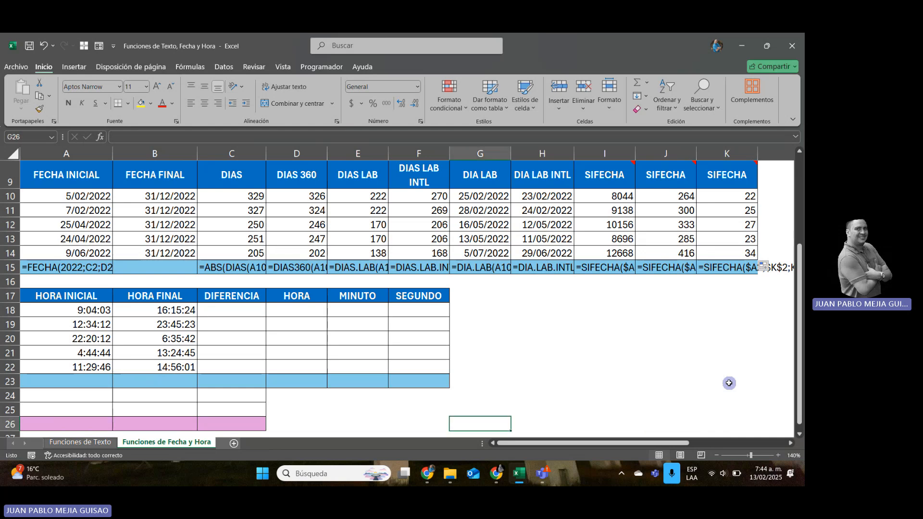
key(Up)
key(Up)
key(Up)
key(Up)
key(Up)
key(Up)
key(Up)
key(Up)
key(Up)
key(Up)
key(Up)
key(Up)
key(Up)
key(Up)
key(Up)
key(Up)
key(Up)
key(Up)
key(Up)
key(Up)
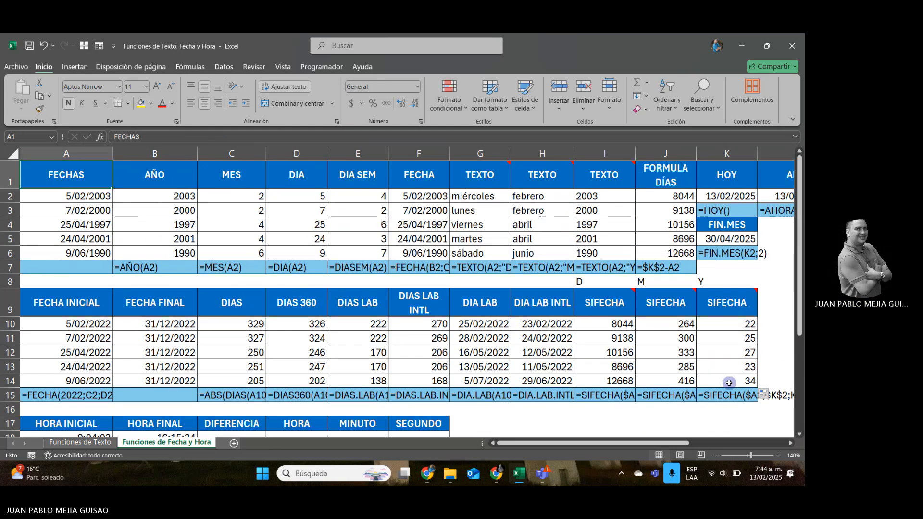
key(Down)
key(Down)
key(Down)
key(Down)
key(Down)
key(Down)
key(Down)
key(Down)
key(Down)
key(Down)
key(Down)
key(Down)
key(Down)
key(Down)
key(Down)
key(Down)
key(Down)
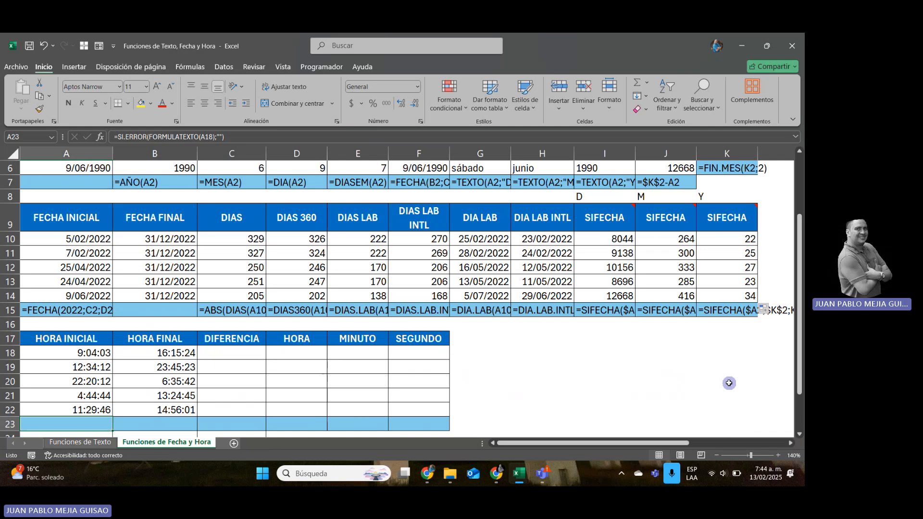
key(Down)
key(Down)
key(Down)
key(Down)
key(Down)
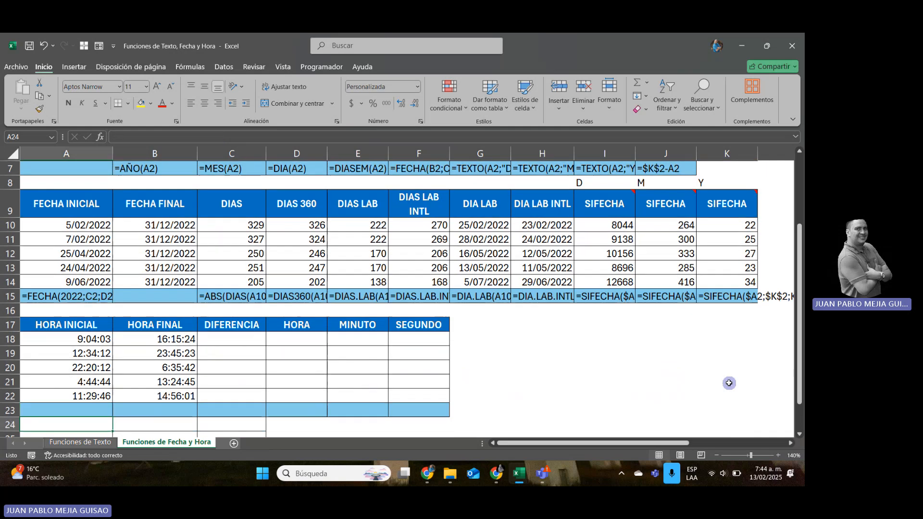
key(Up)
key(Up)
key(Up)
key(Up)
key(Up)
key(Up)
key(Up)
key(Up)
key(Up)
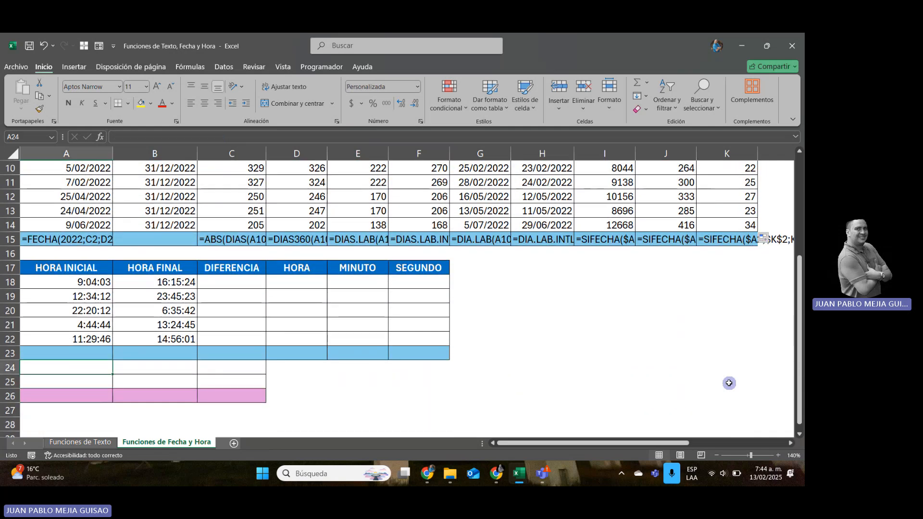
Examine the empty DIFERENCIA, HORA, MINUTO and SEGUNDO columns of the time table.
key(Right)
key(Right)
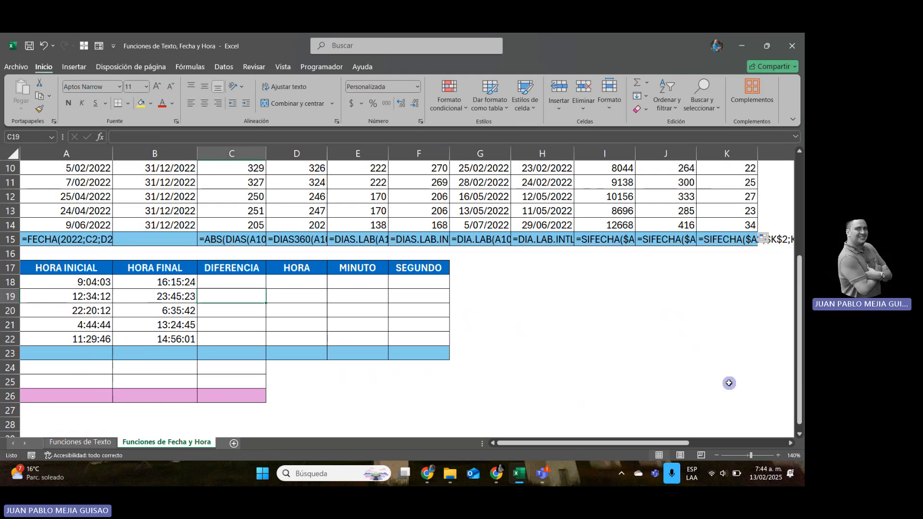
key(Up)
key(Right)
key(Right)
key(Right)
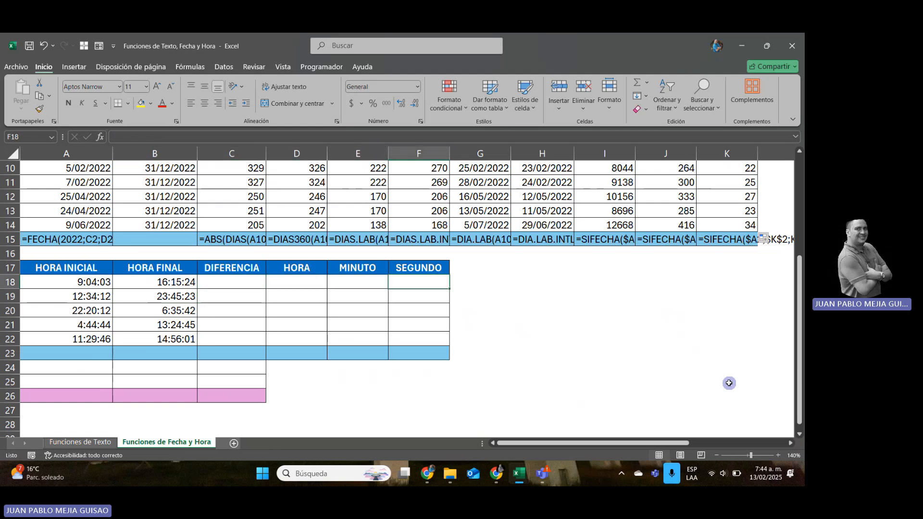
key(Left)
key(Left)
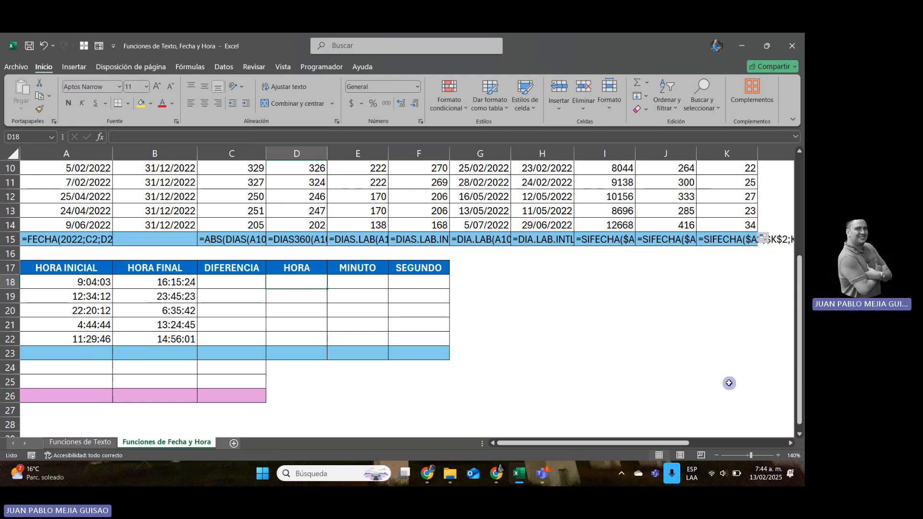
key(Up)
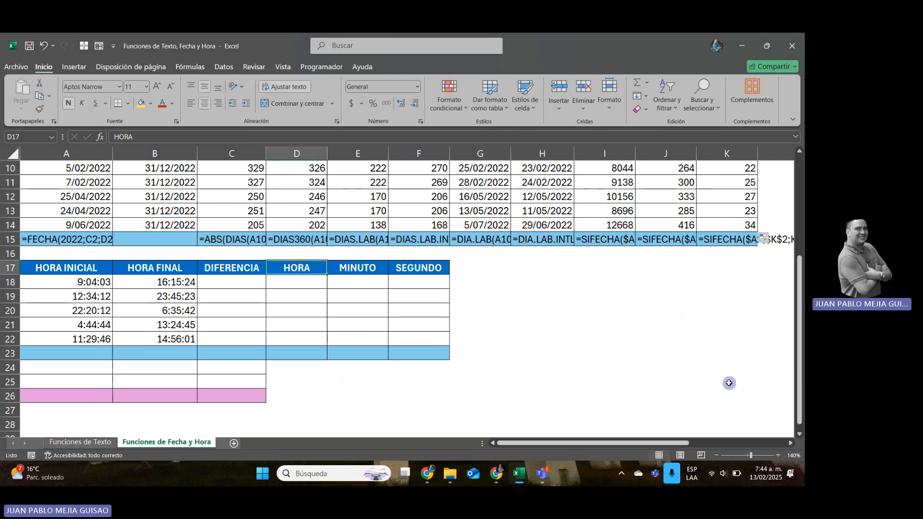
key(Right)
key(Right)
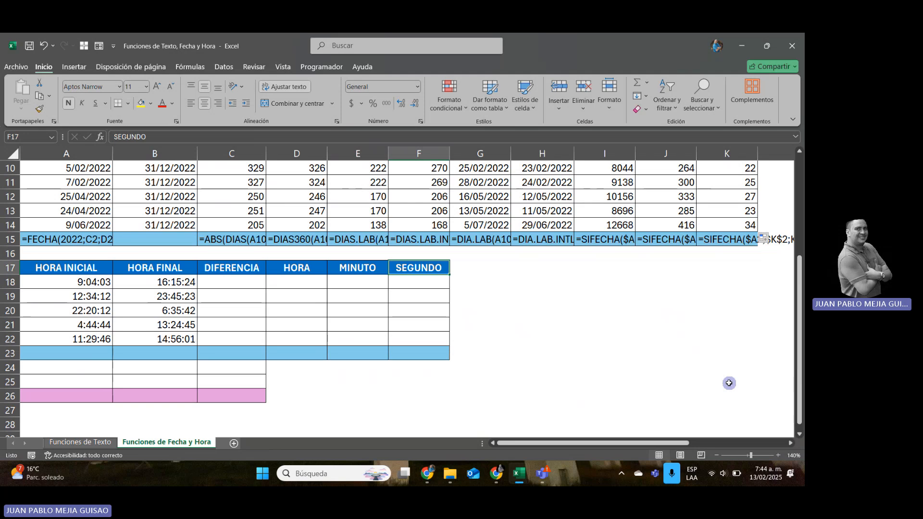
Enter =B18-A18 in C18 under DIFERENCIA to subtract the start time from the end time.
key(Down)
key(Left)
key(Left)
key(Left)
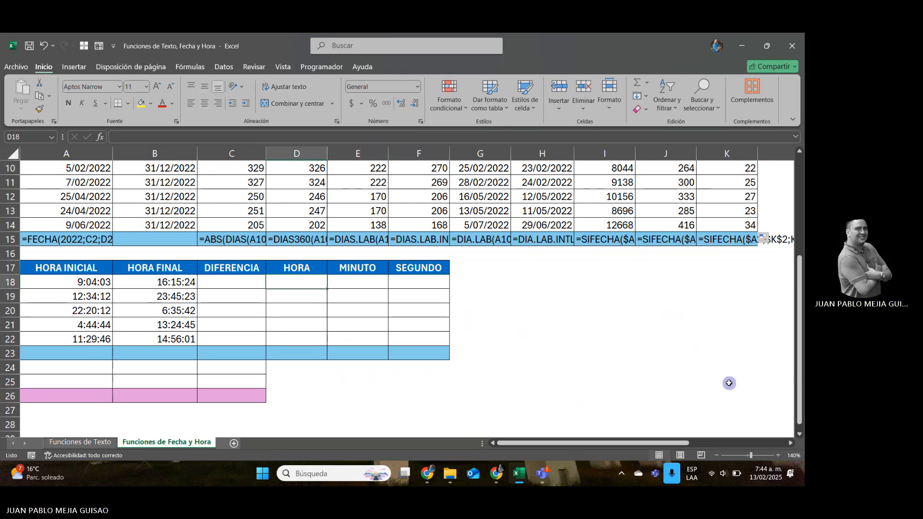
text(=)
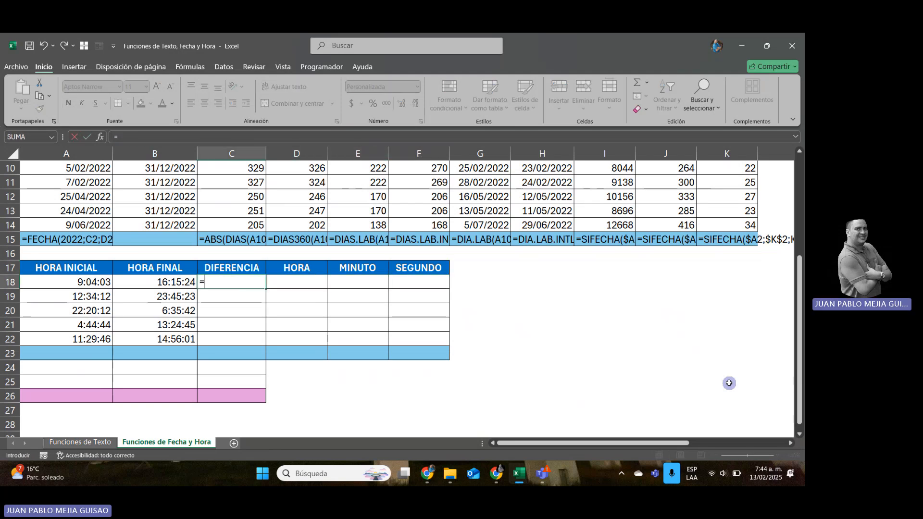
key(Left)
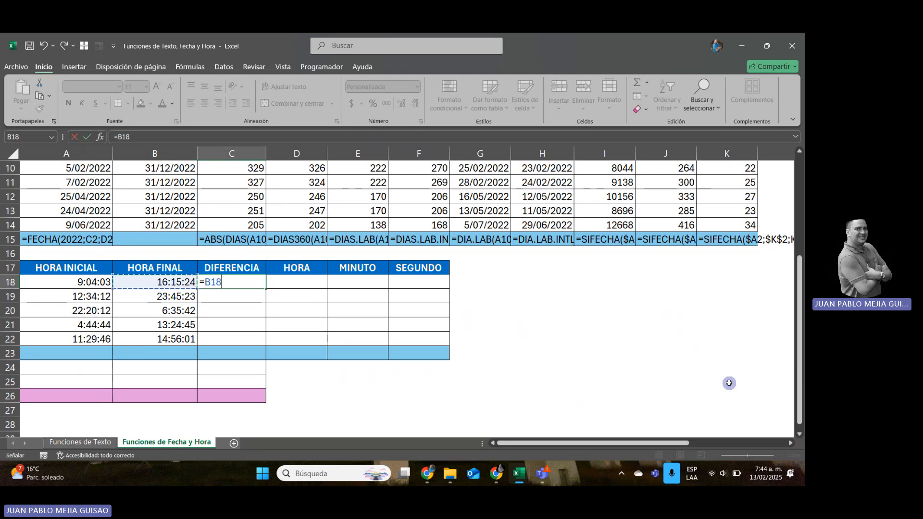
text(-)
key(Left)
key(Left)
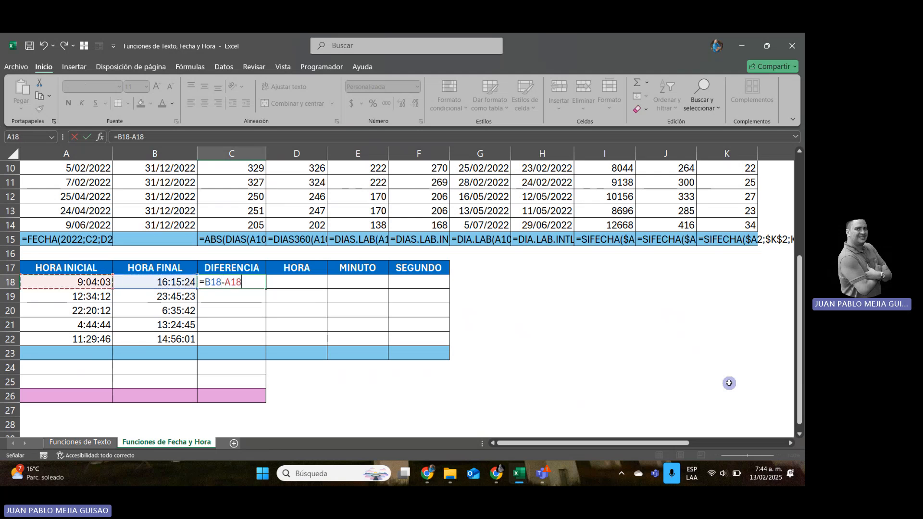
key(Return)
key(Up)
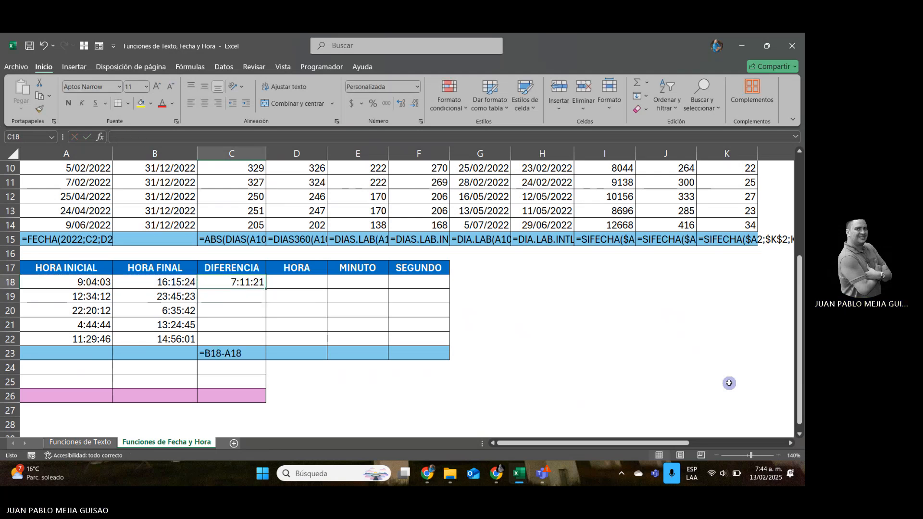
Copy the time difference formula from C18 down through C22.
key(ctrl+c)
key(shift+Down)
key(shift+Down)
key(shift+Down)
key(shift+Down)
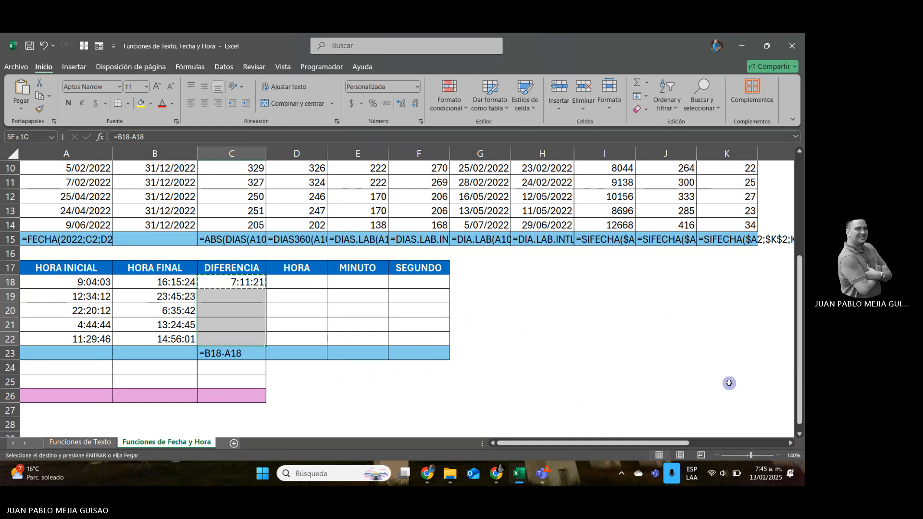
key(ctrl+v)
key(Escape)
Highlight cell C20 in the DIFERENCIA column with yellow fill and undo the highlight.
key(Down)
key(Down)
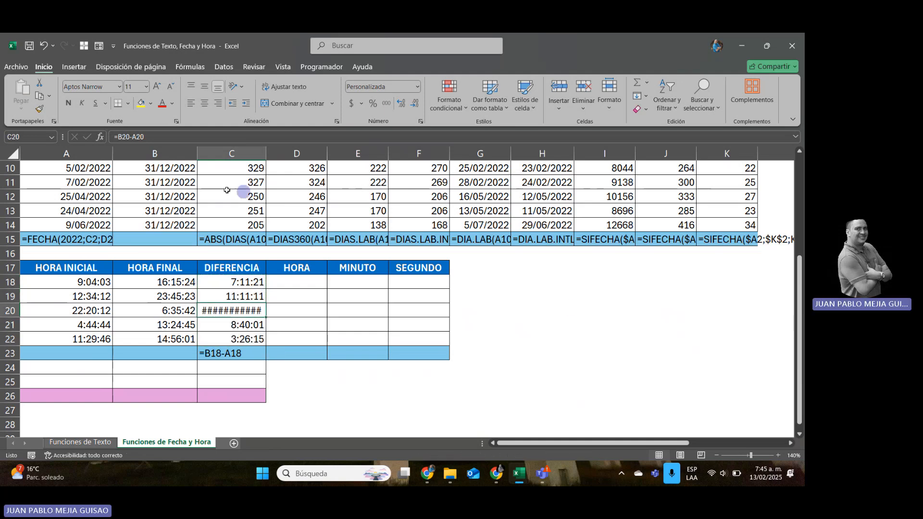
click(138, 103)
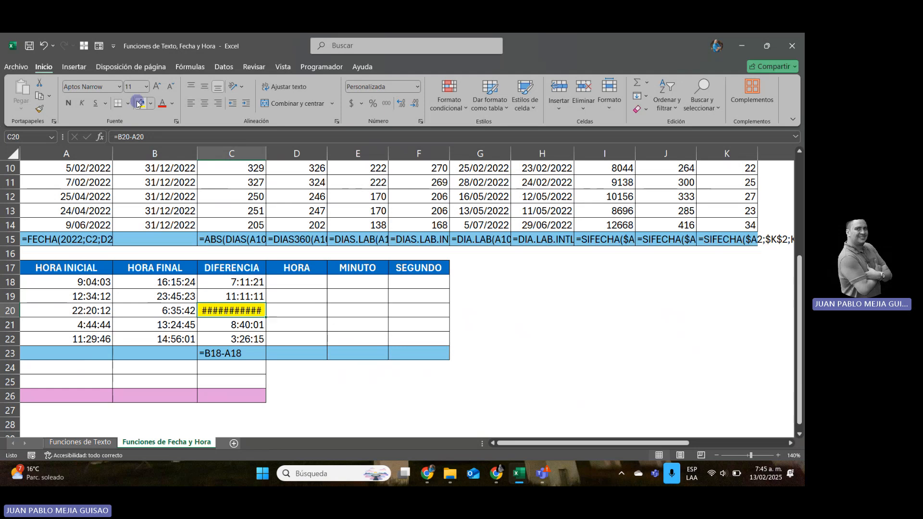
key(ctrl+z)
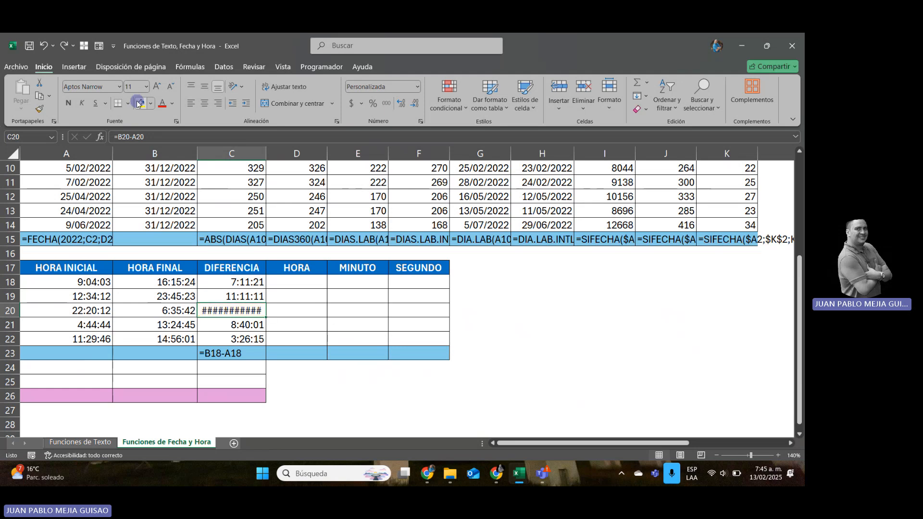
Examine the start time, end time and difference formula in row 20 of the time table.
key(Left)
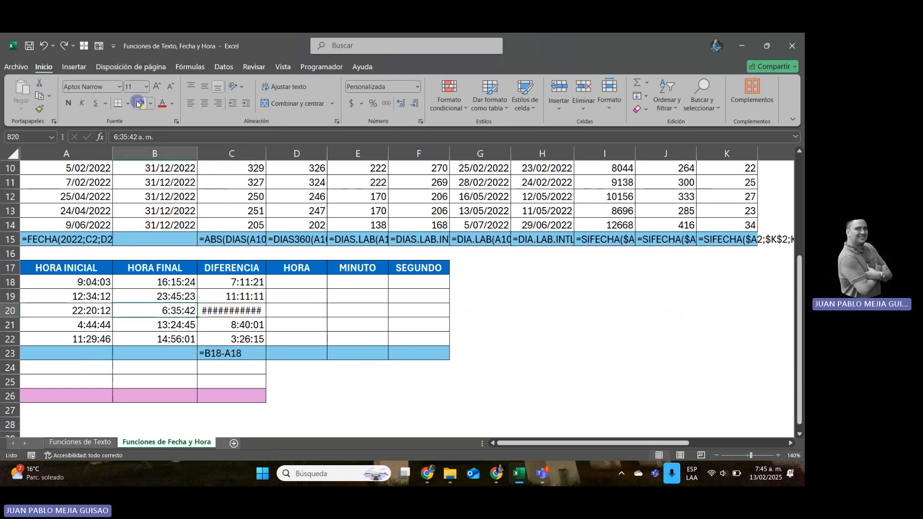
key(Left)
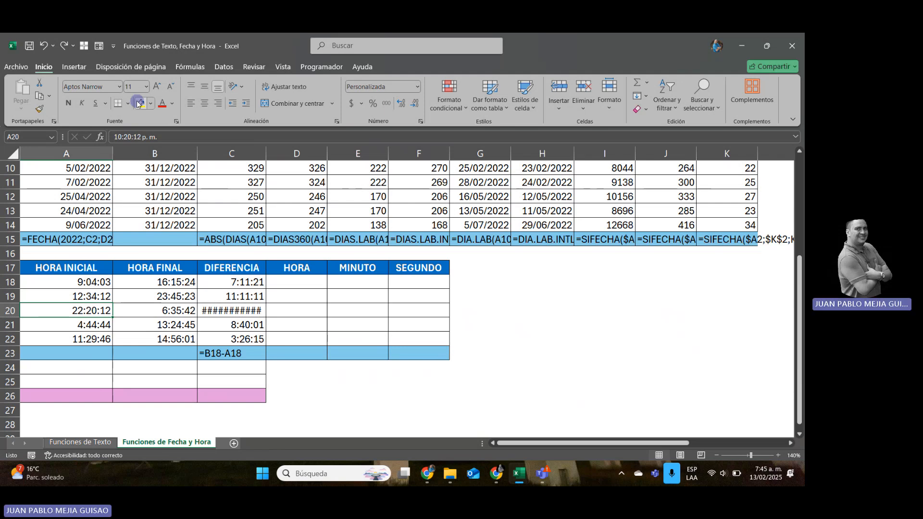
key(Right)
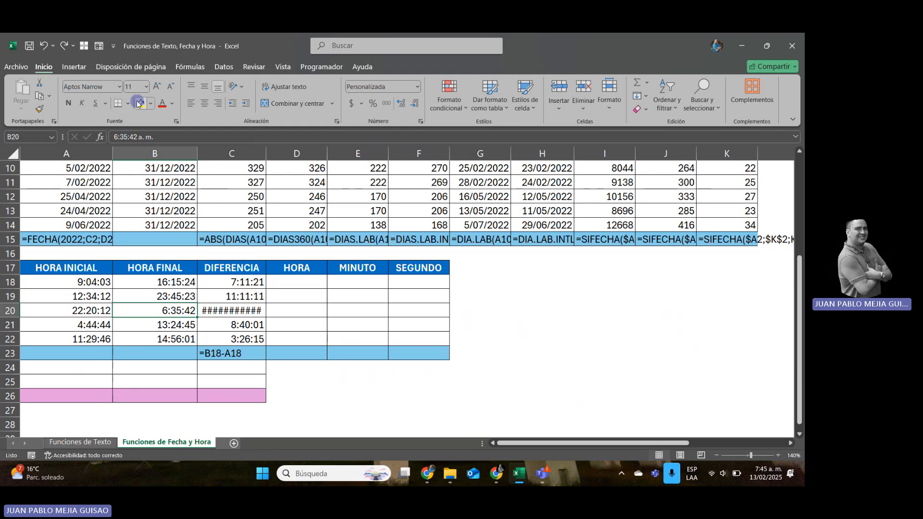
key(Right)
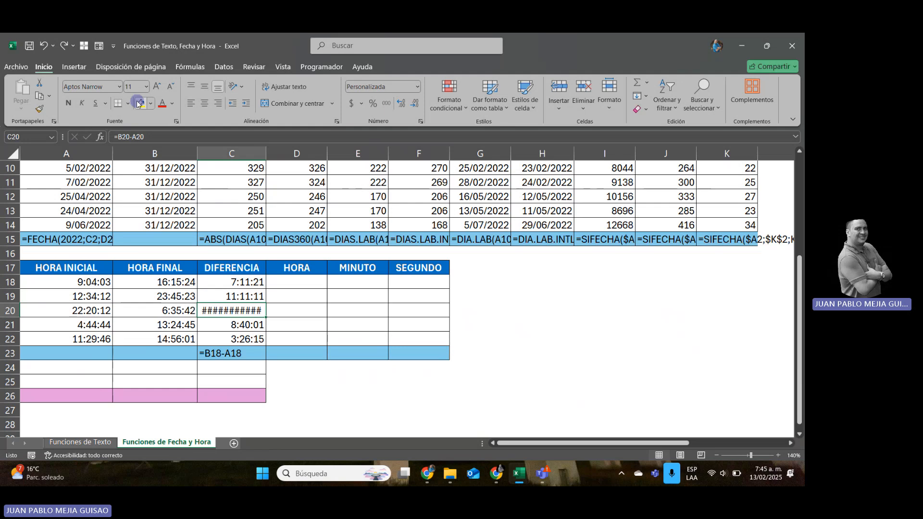
text(=)
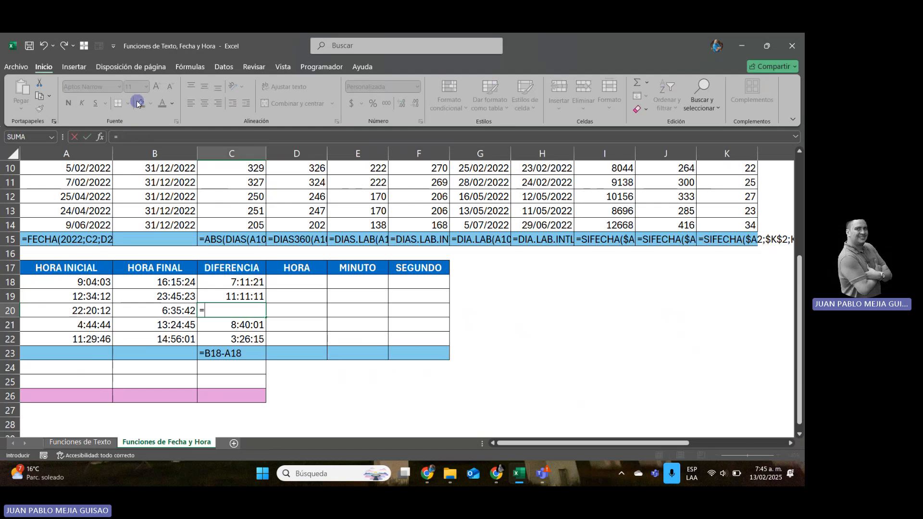
key(Escape)
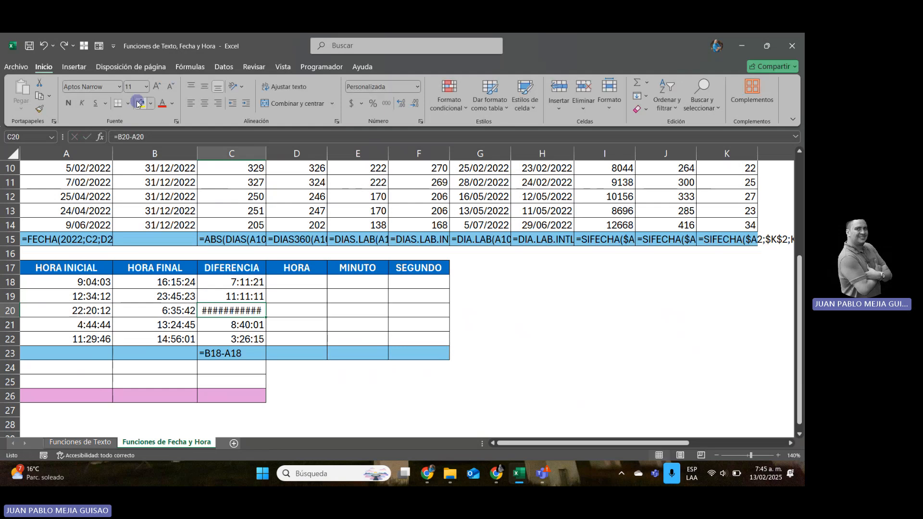
key(Left)
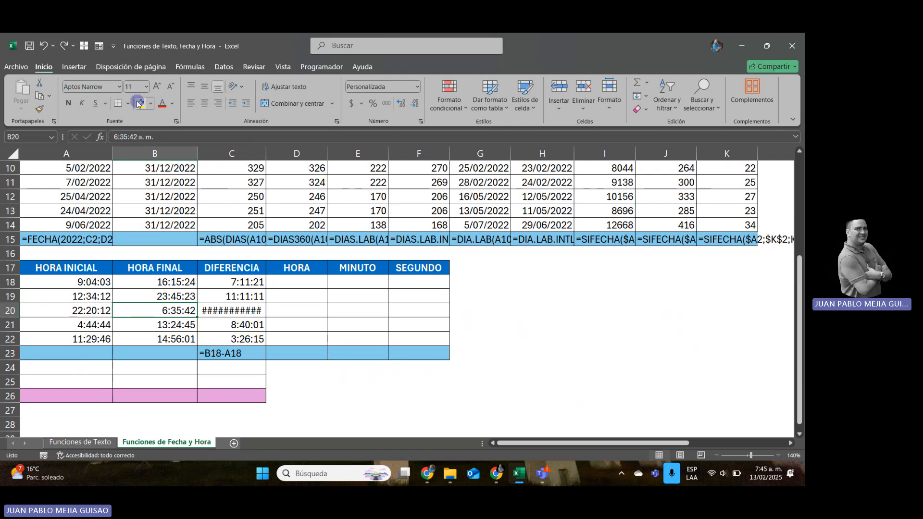
Copy the start and end times from A20:B20 into A24:B24 below the time table.
key(Left)
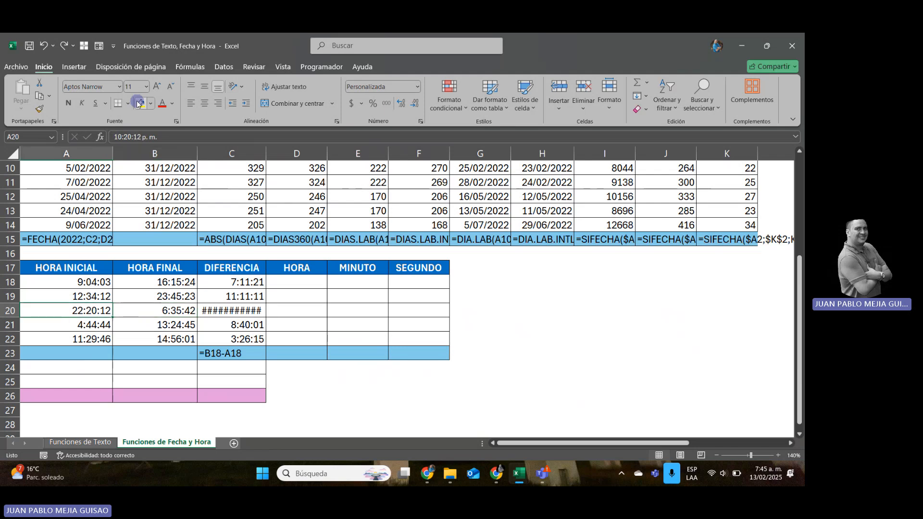
key(Down)
key(Down)
key(Down)
key(Down)
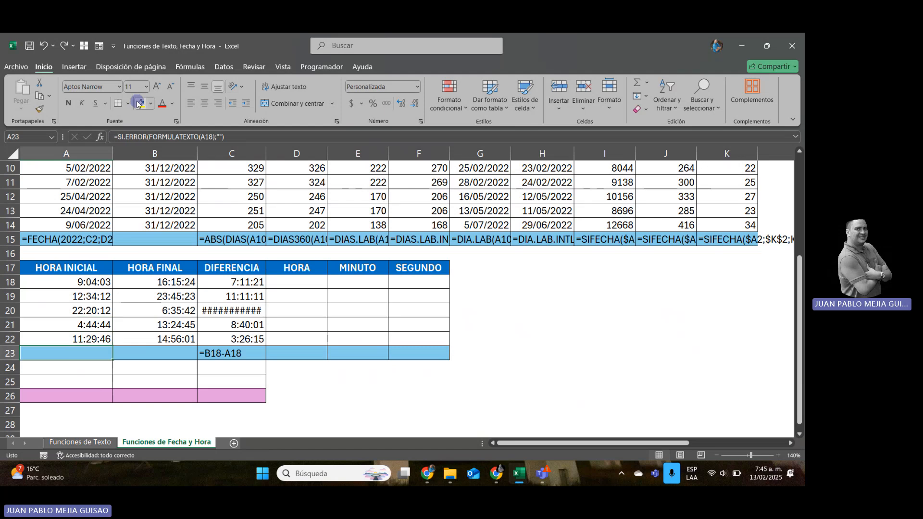
key(Up)
key(Up)
key(Up)
key(Up)
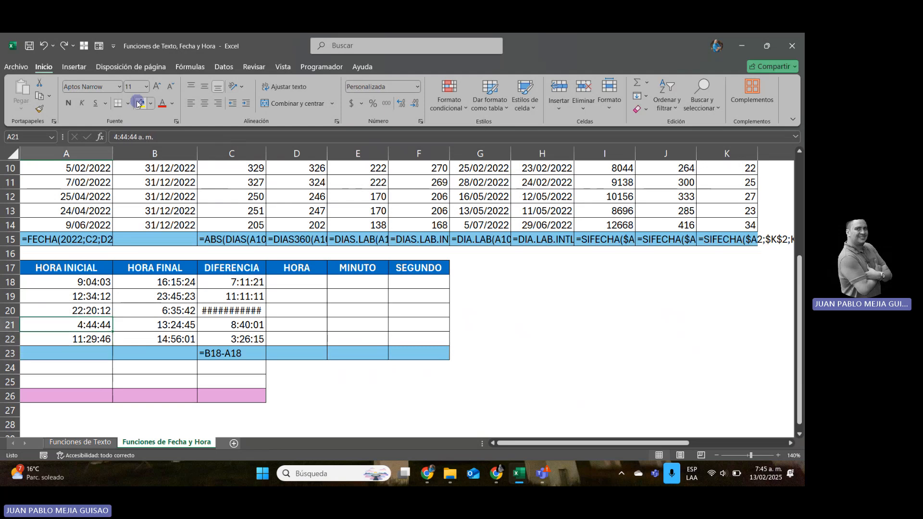
key(shift+Right)
key(ctrl+c)
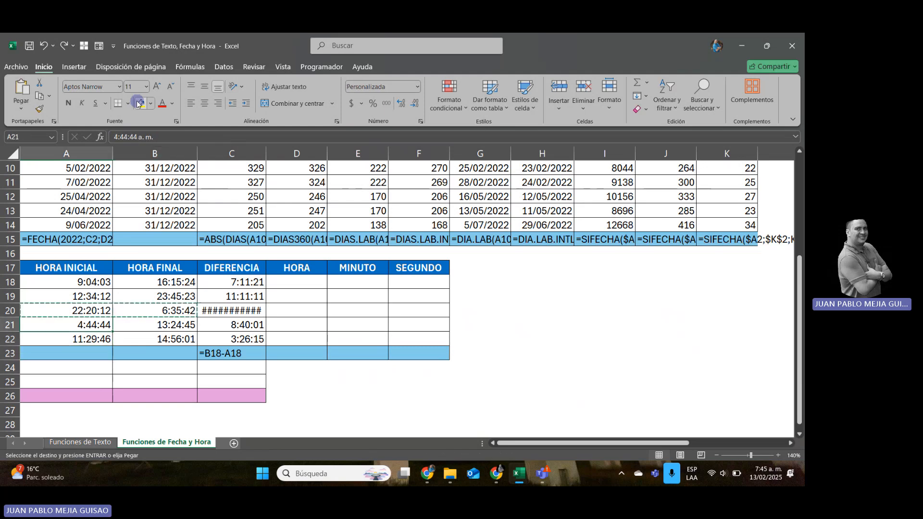
key(Down)
key(Down)
key(Down)
key(Down)
key(ctrl+v)
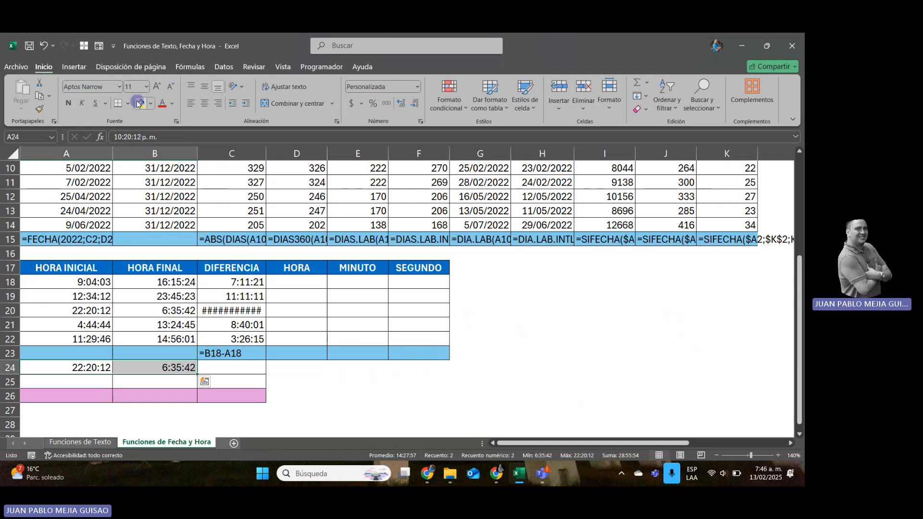
Replace the start time in A20 with =HOY()+A24 to combine today's date with the copied time.
key(Up)
key(Up)
key(Up)
key(Up)
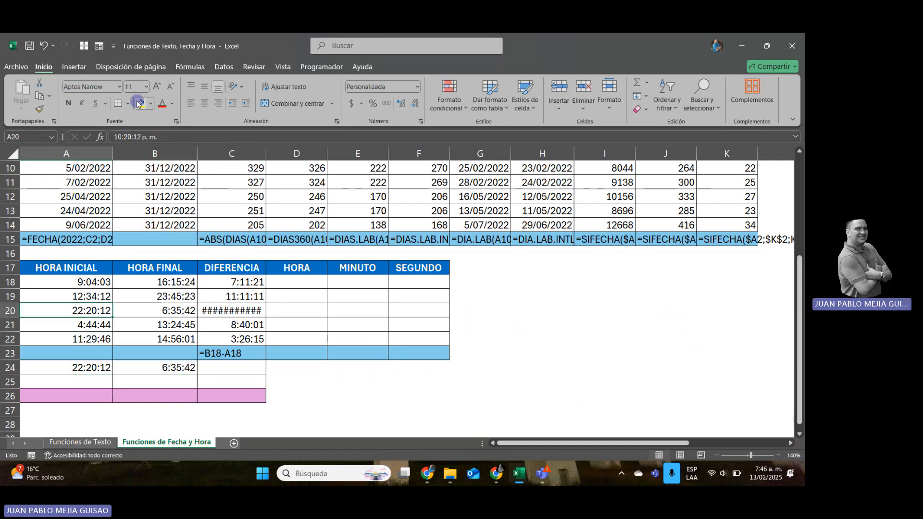
key(Down)
key(Down)
key(Down)
key(Up)
key(Up)
key(Up)
text(H)
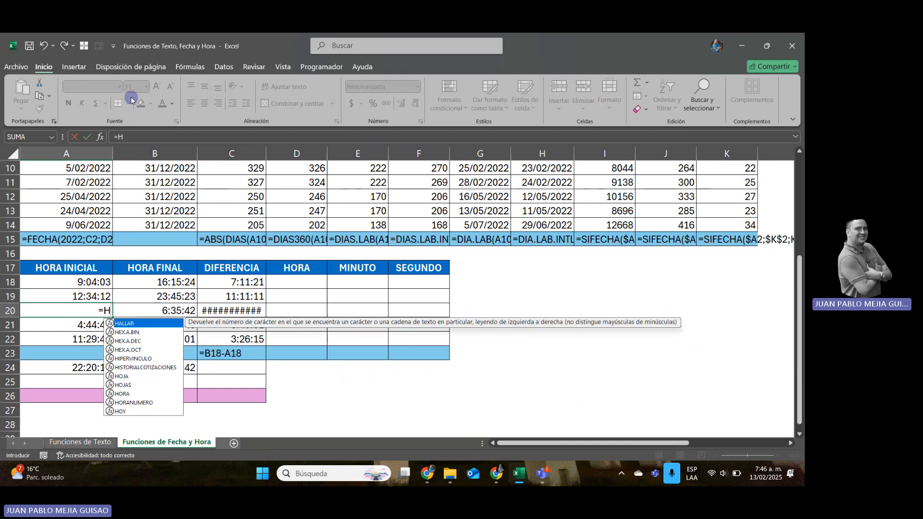
text(OY())
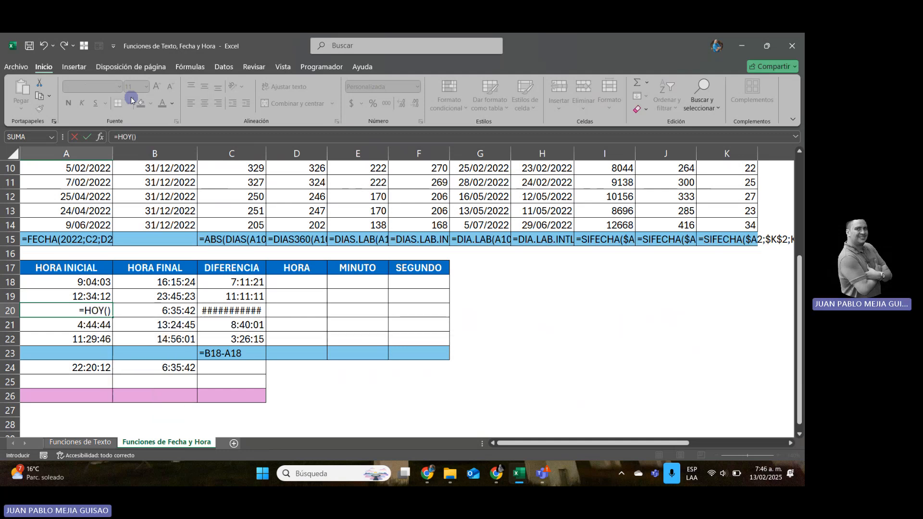
text(+)
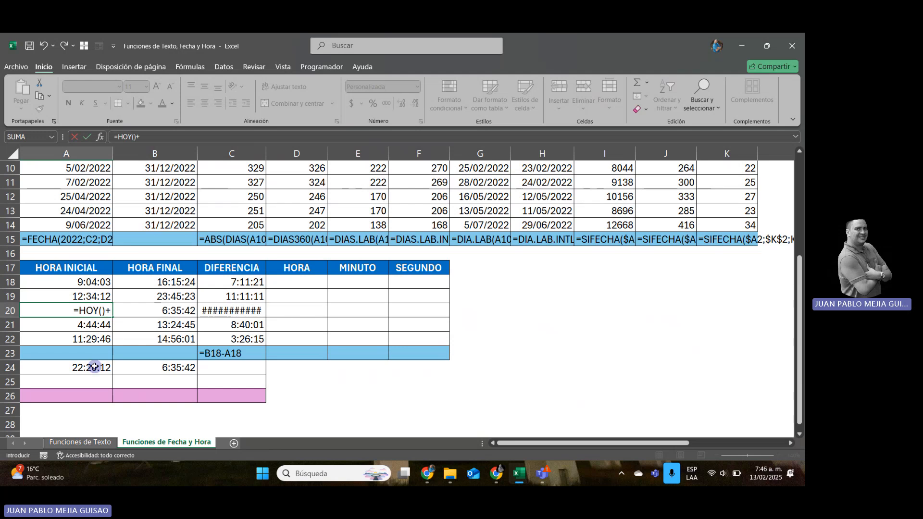
click(94, 367)
key(Tab)
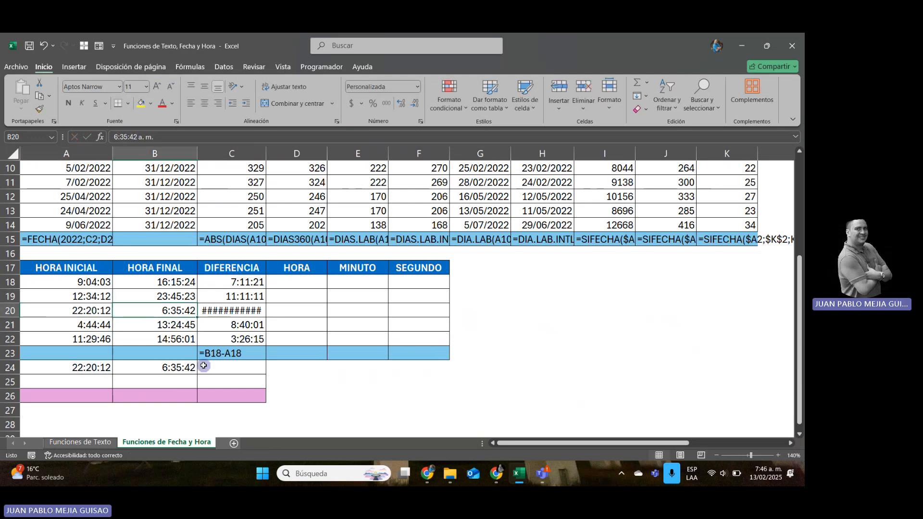
Replace the end time in B20 with =HOY()+1+B24 so it falls on the following day.
text(=HO)
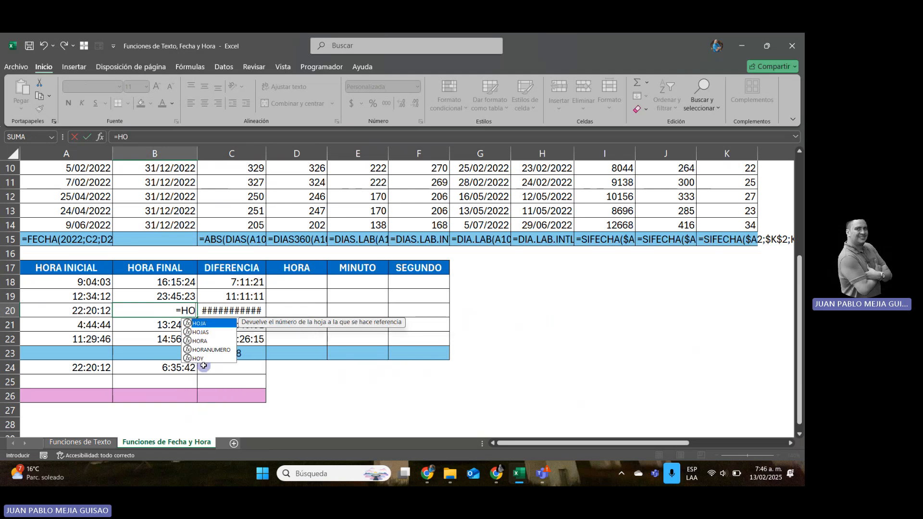
text(Y()+1)
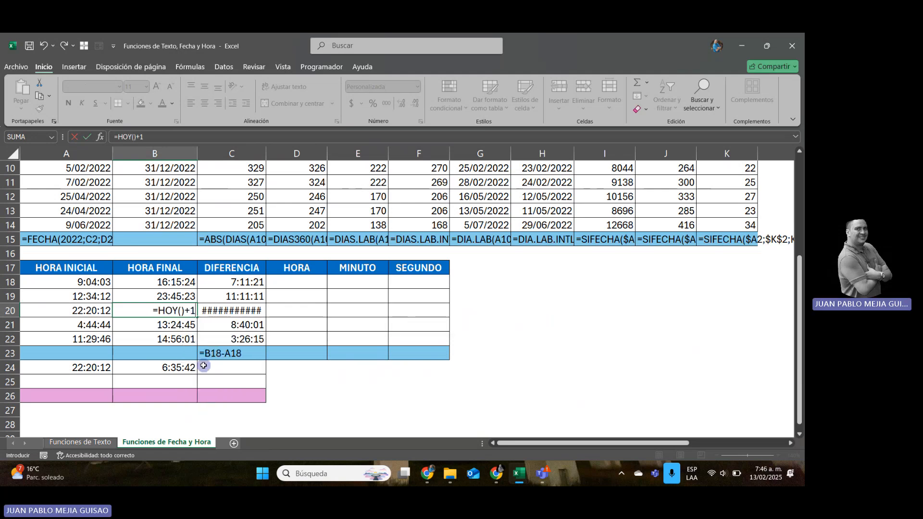
text(+)
click(181, 366)
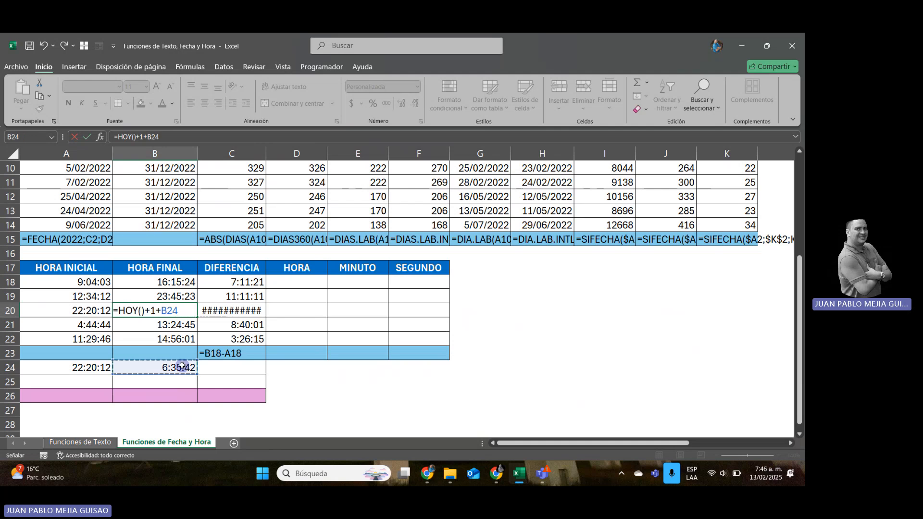
key(Return)
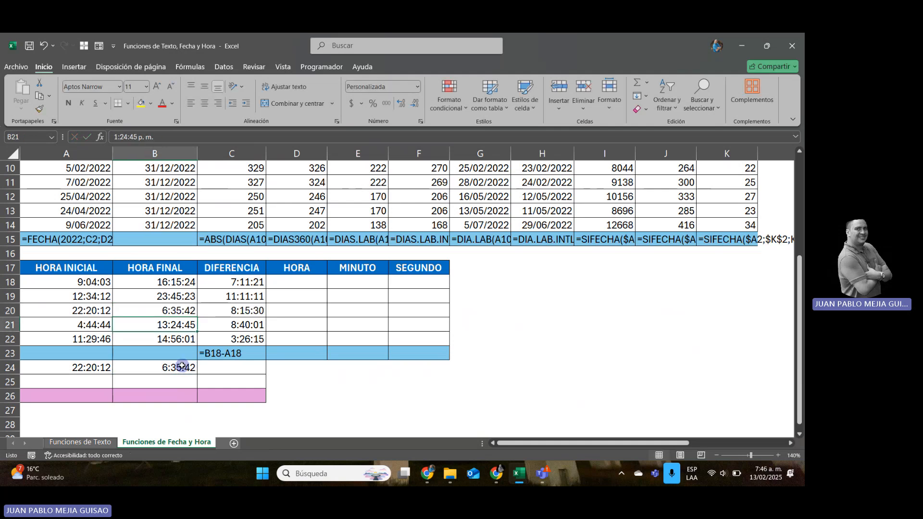
Examine the dated times and difference in row 20 and compare them with the AHORA formula in L2.
key(Up)
key(Right)
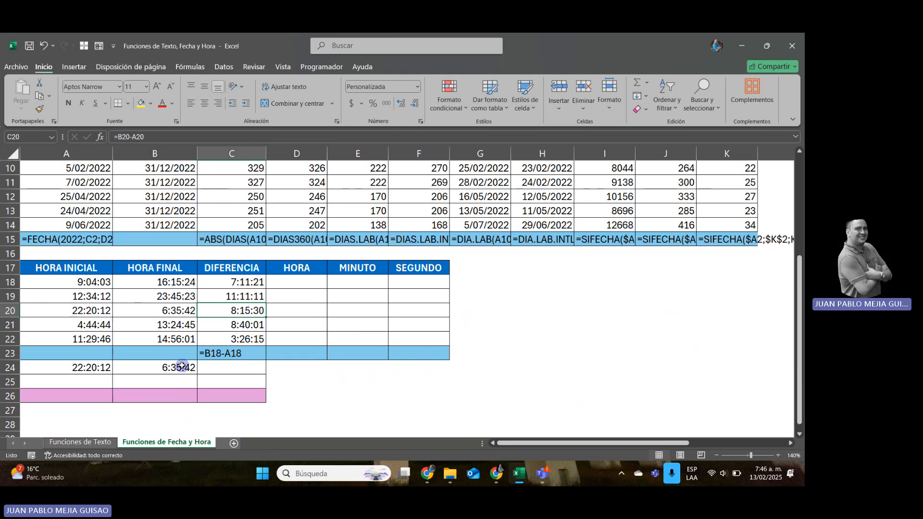
key(Left)
key(Left)
key(shift+Right)
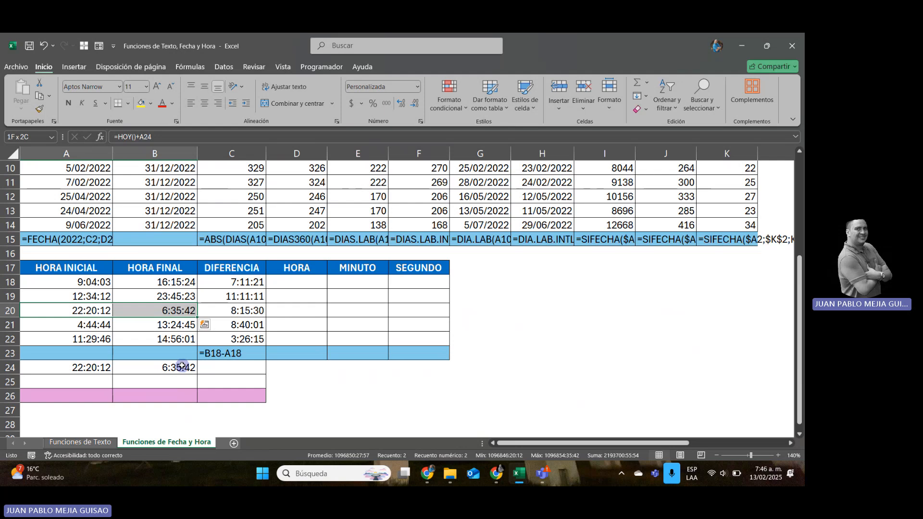
drag(797, 330, 800, 170)
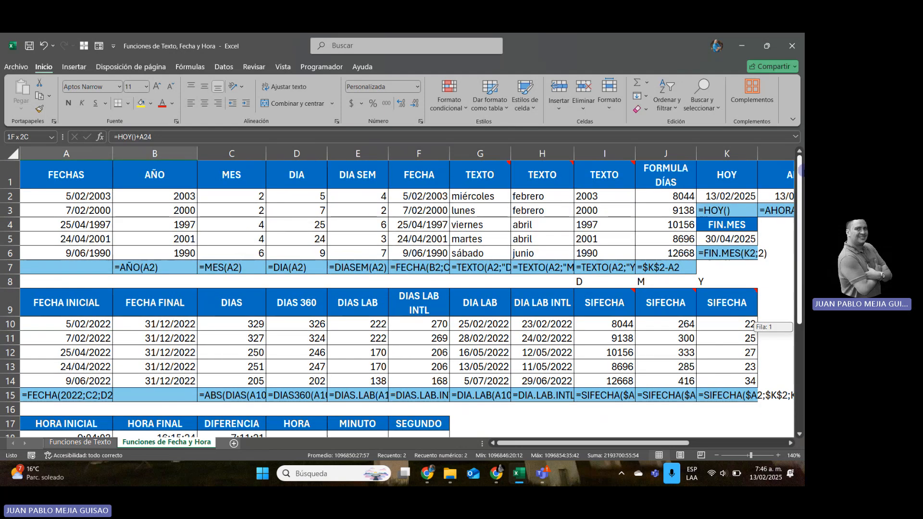
click(775, 193)
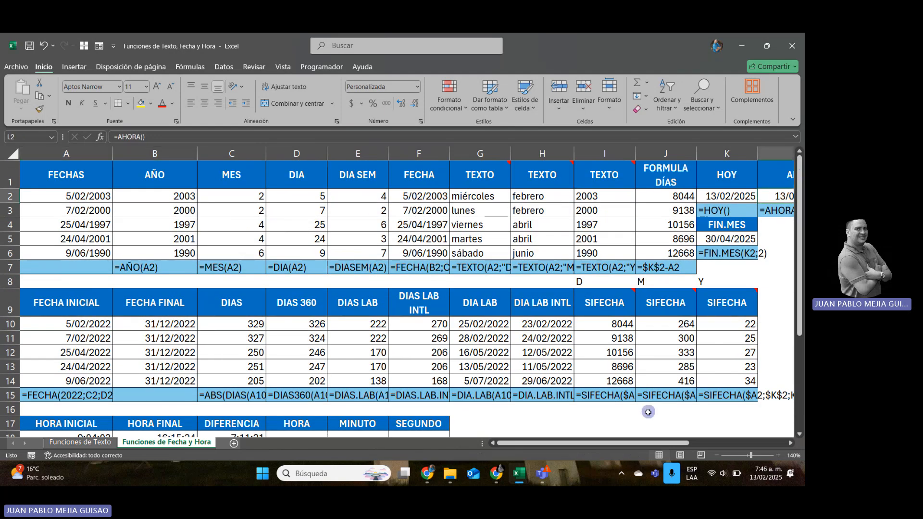
scroll(642, 437, right, 3)
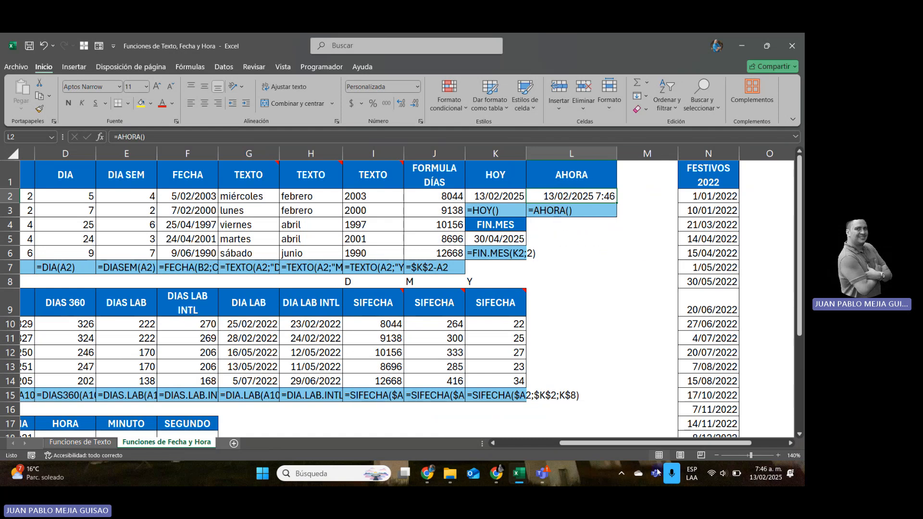
scroll(600, 441, left, 3)
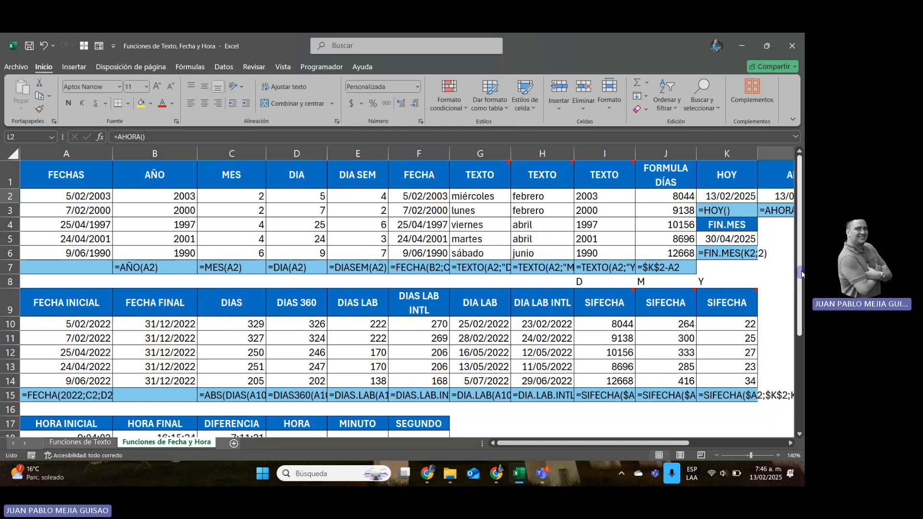
Enter =HORA(C18) in D18 under HORA to extract the hours from the time difference.
drag(801, 274, 801, 366)
click(296, 302)
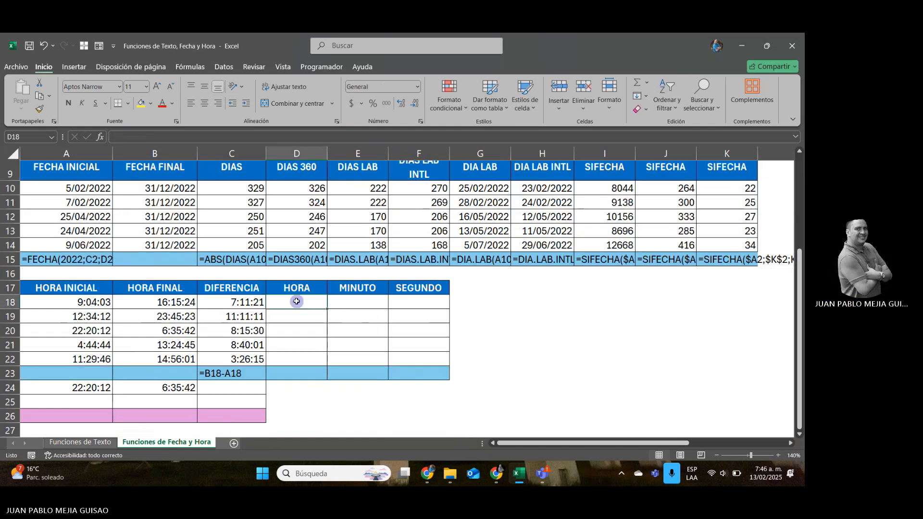
text(=HO)
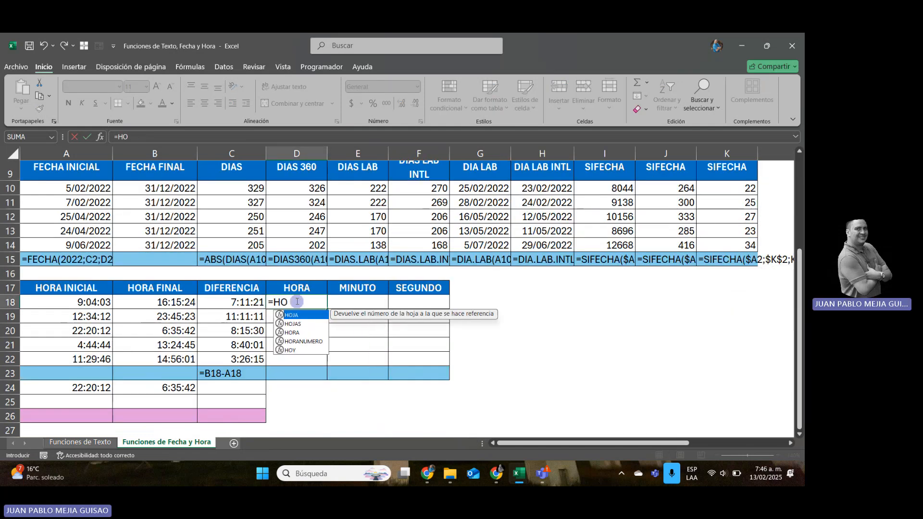
text(R(¿A)
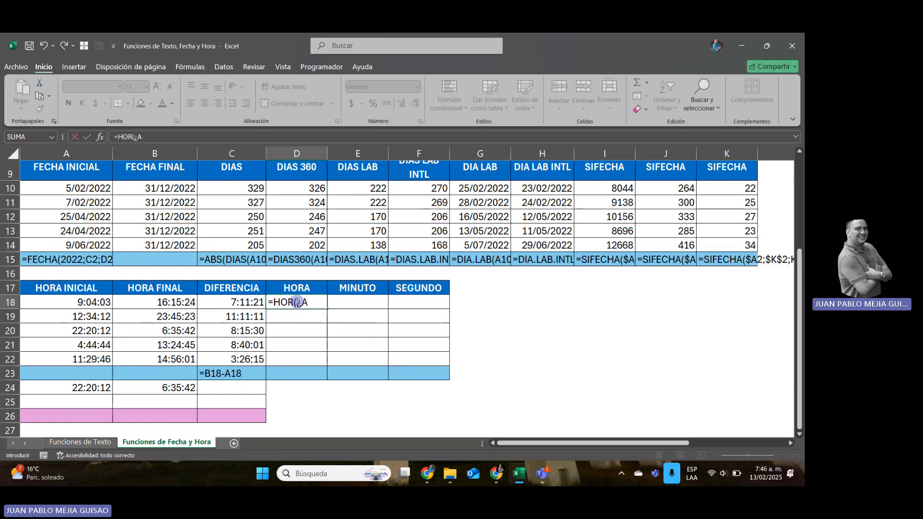
key(BackSpace)
key(BackSpace)
key(BackSpace)
text(A)
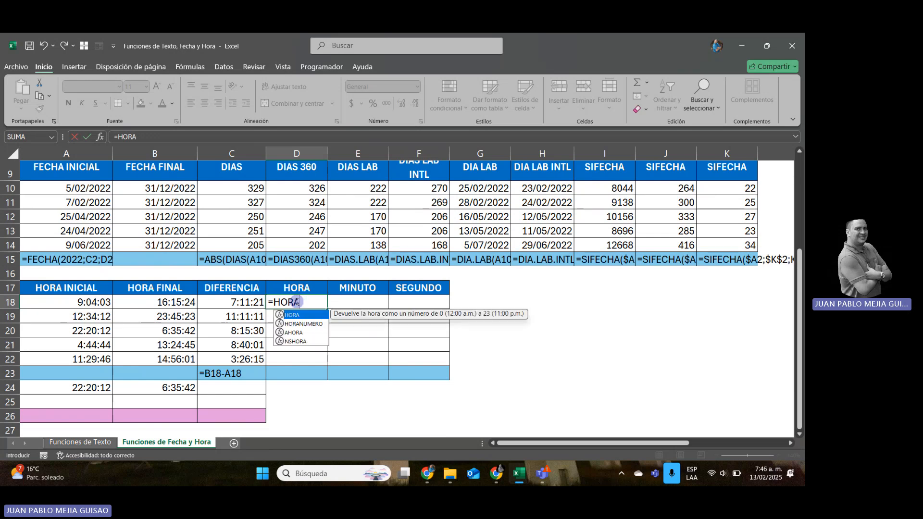
text(()
key(Left)
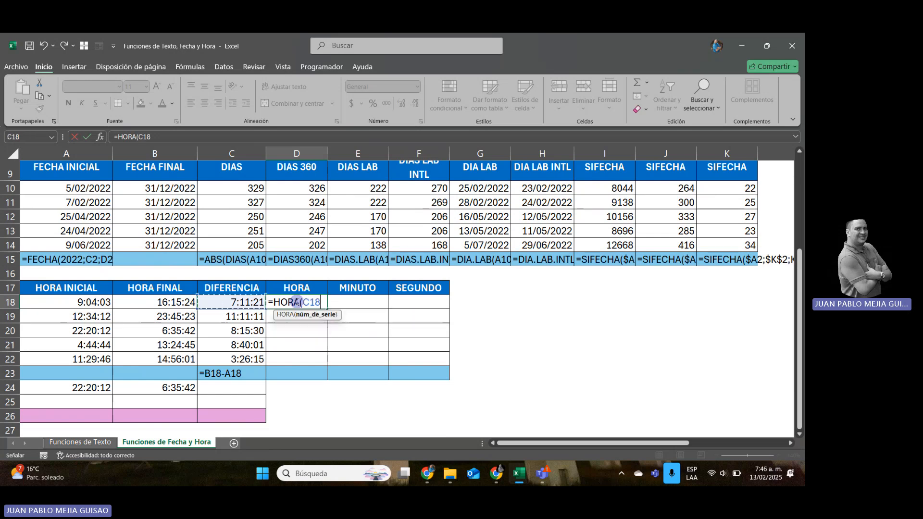
text())
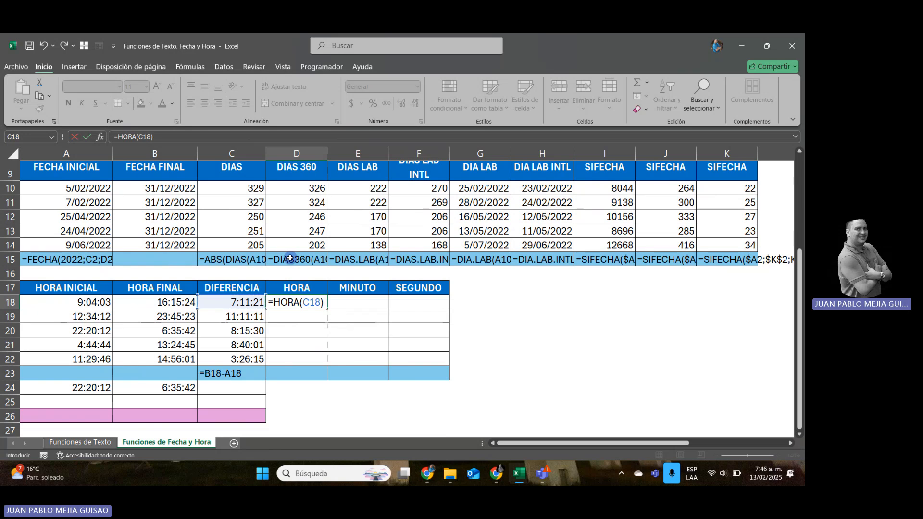
key(Return)
Enter =MINUTO(C18) in E18 under MINUTO to extract the minutes from the time difference.
key(Up)
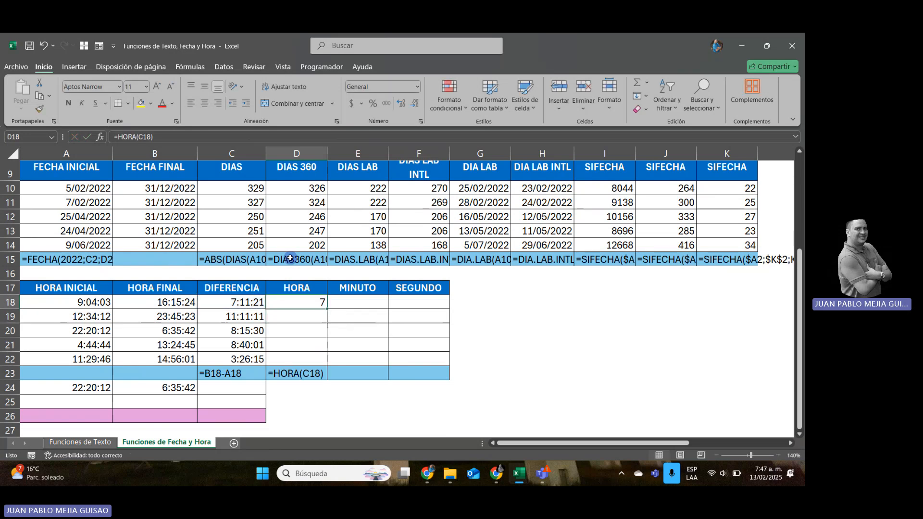
key(Right)
text(=MIN)
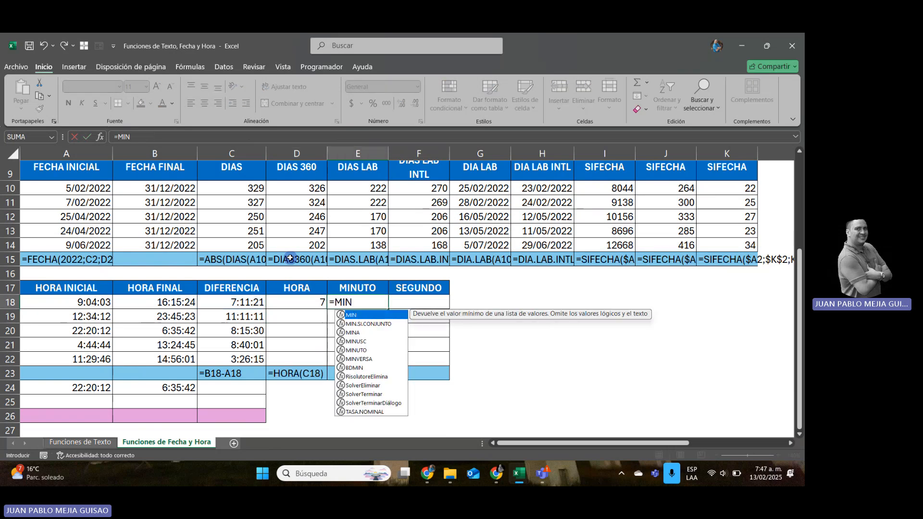
text(UTO()
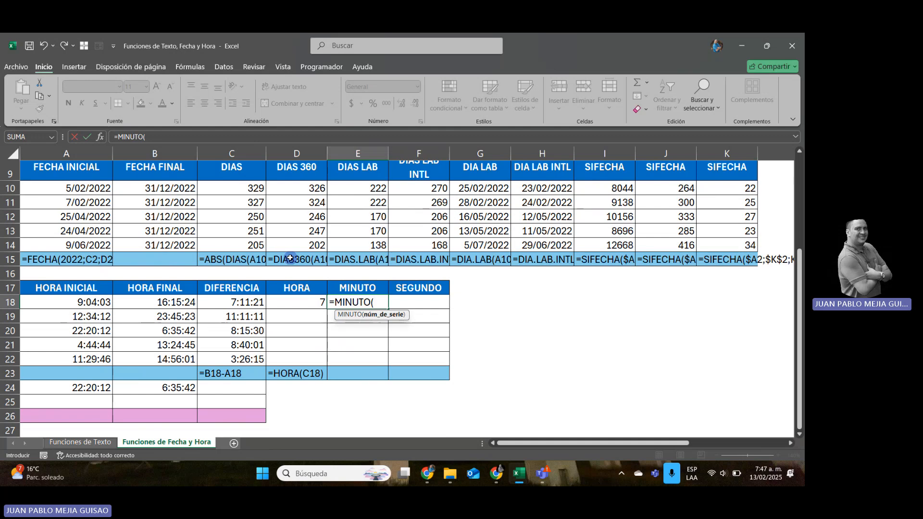
text(C18)
key(Return)
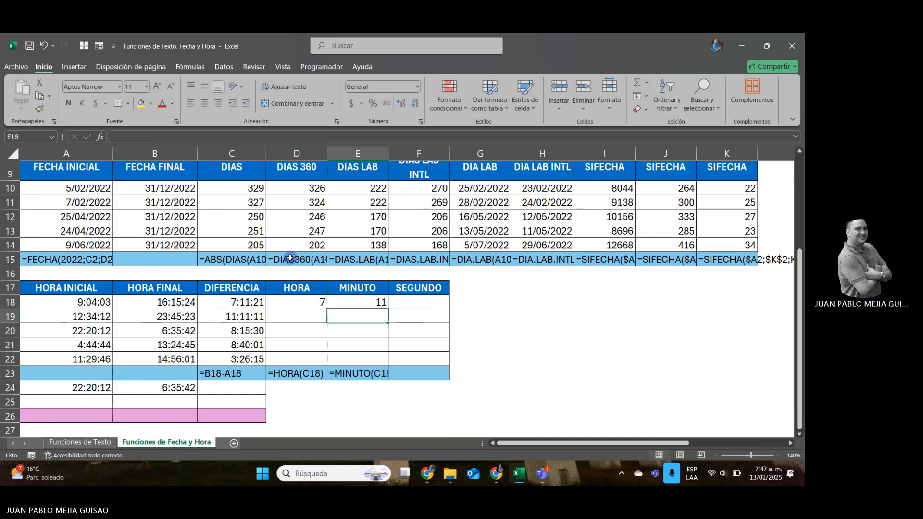
Enter =SEGUNDO(C18) in F18 under SEGUNDO to extract the seconds from the time difference.
key(Up)
key(Right)
text(=SEG)
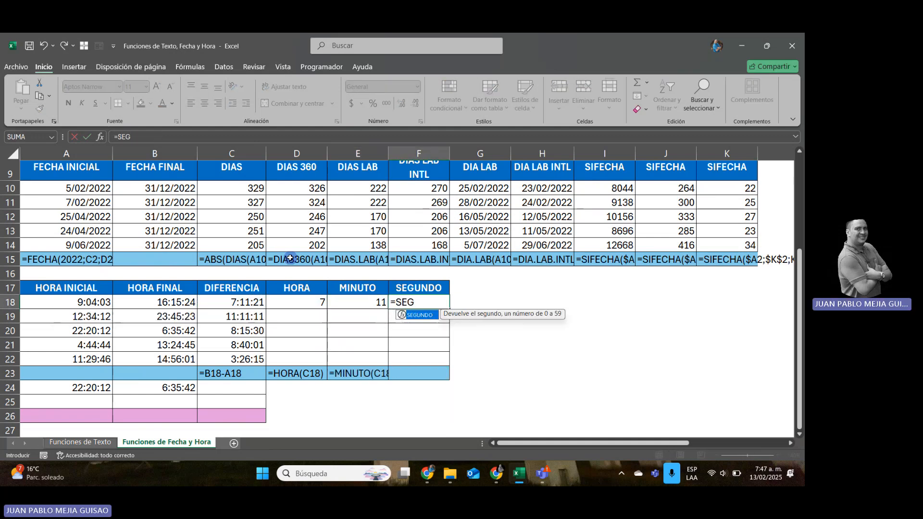
text(UNDO(C18)
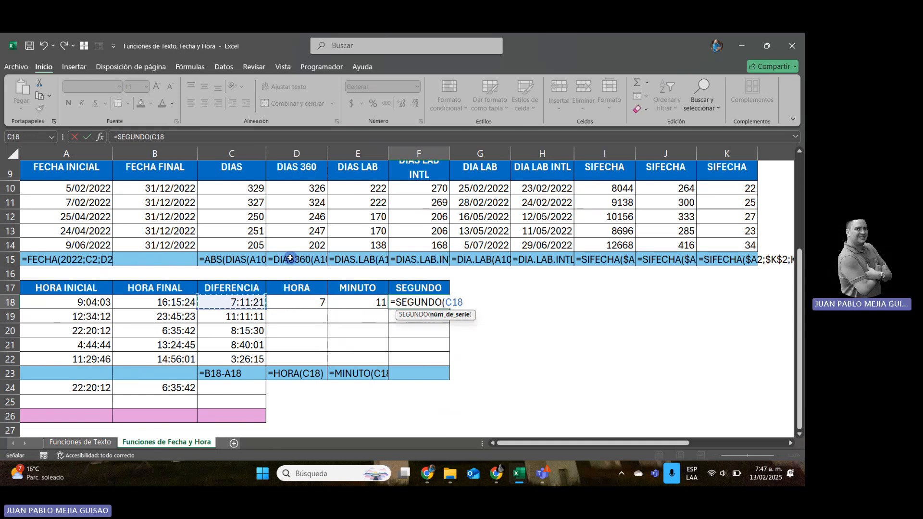
key(Return)
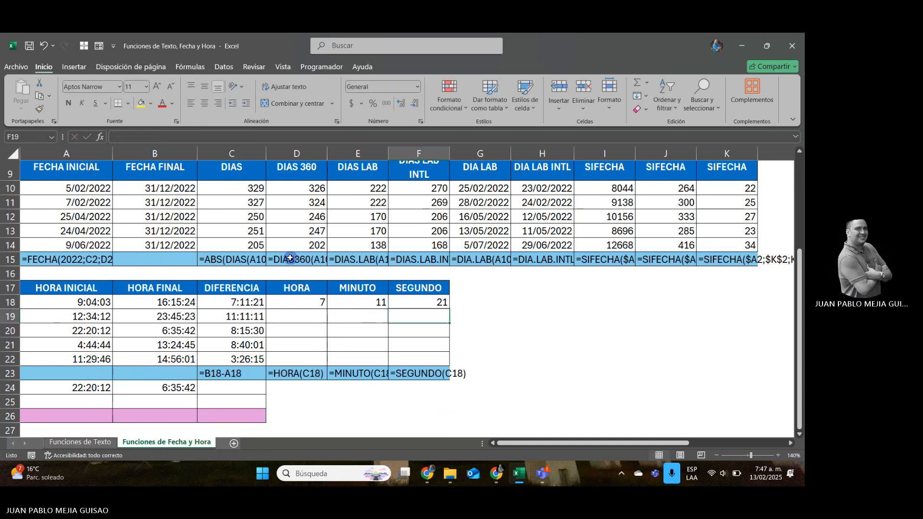
Copy the hour, minute and second formulas from D18:F18 down through row 22.
key(Up)
key(Left)
key(Left)
key(shift+Right)
key(shift+Right)
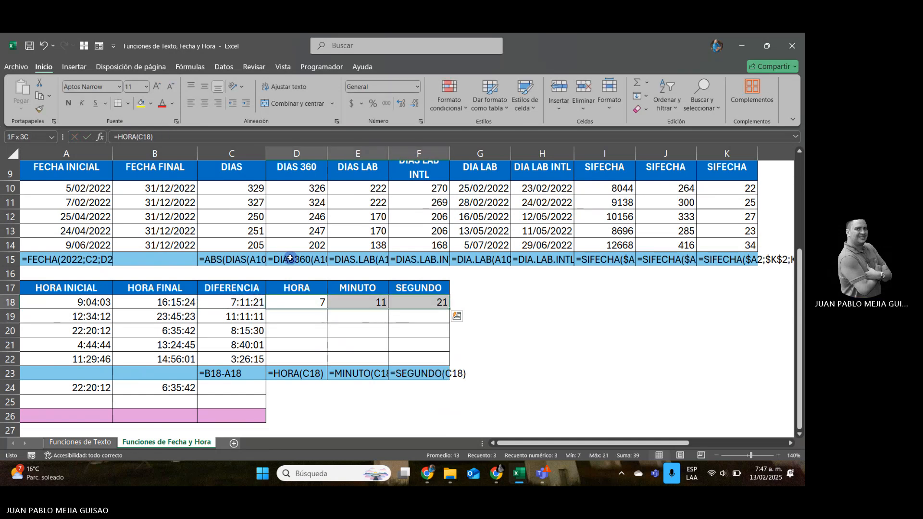
key(ctrl+c)
key(shift+Down)
key(shift+Down)
key(shift+Down)
key(shift+Down)
key(Return)
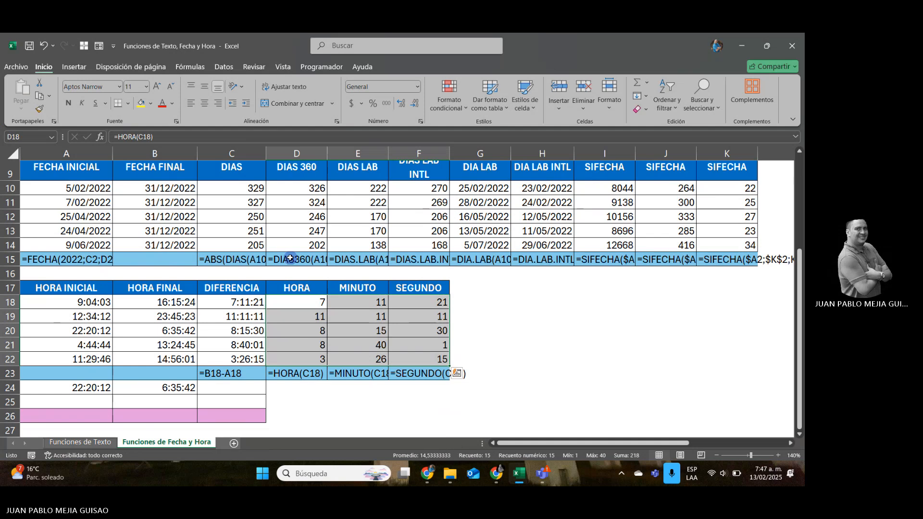
Look over the completed date and time tables on the Funciones de Fecha y Hora sheet.
click(362, 411)
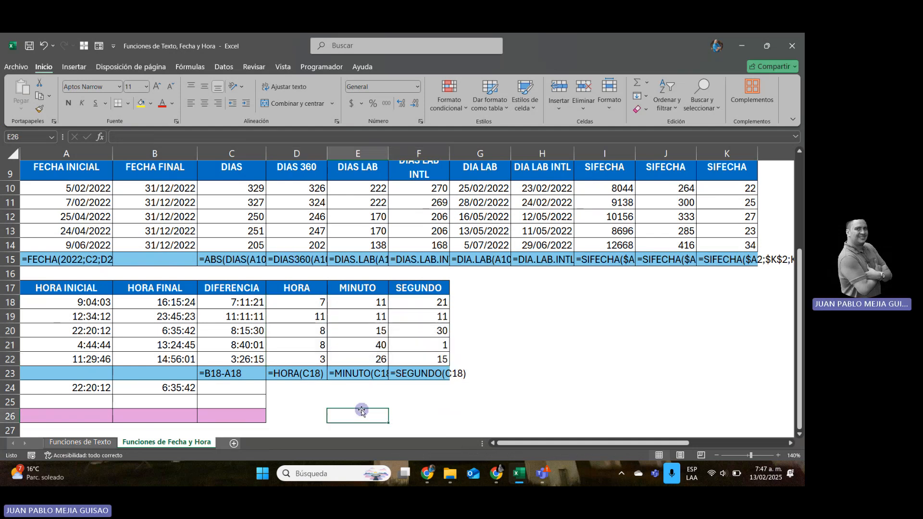
key(Home)
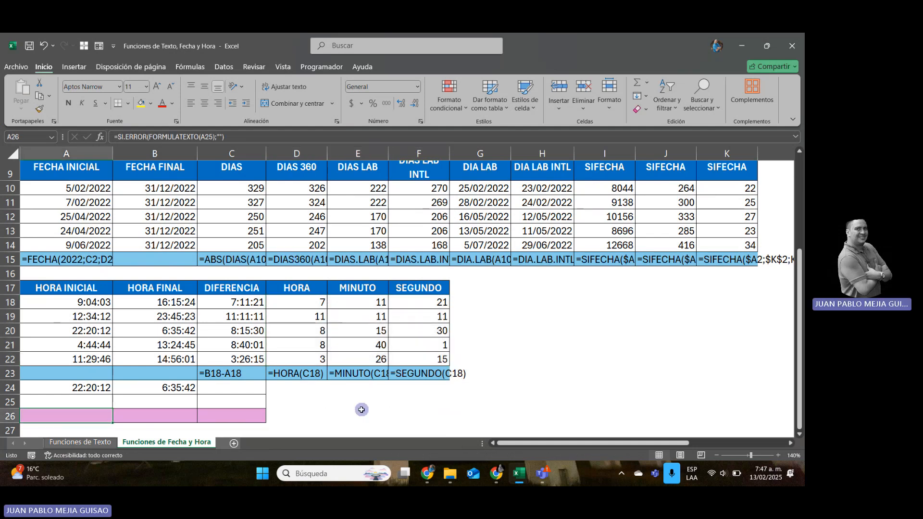
key(Down)
key(Down)
key(Down)
key(Down)
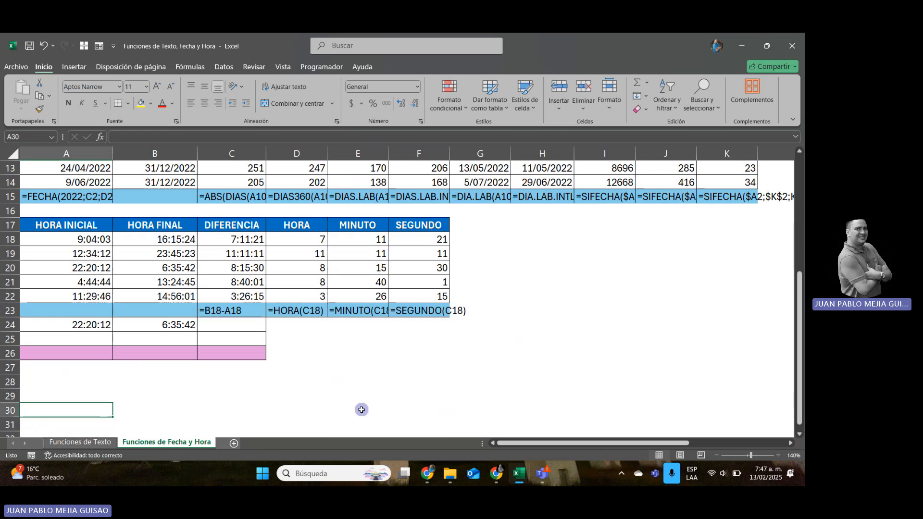
key(Up)
key(Up)
key(Up)
key(Up)
key(Up)
key(Up)
key(Up)
key(Up)
key(Up)
key(Up)
key(Up)
key(Up)
key(Up)
key(Up)
key(Up)
key(Up)
key(Up)
key(Up)
key(Up)
key(Up)
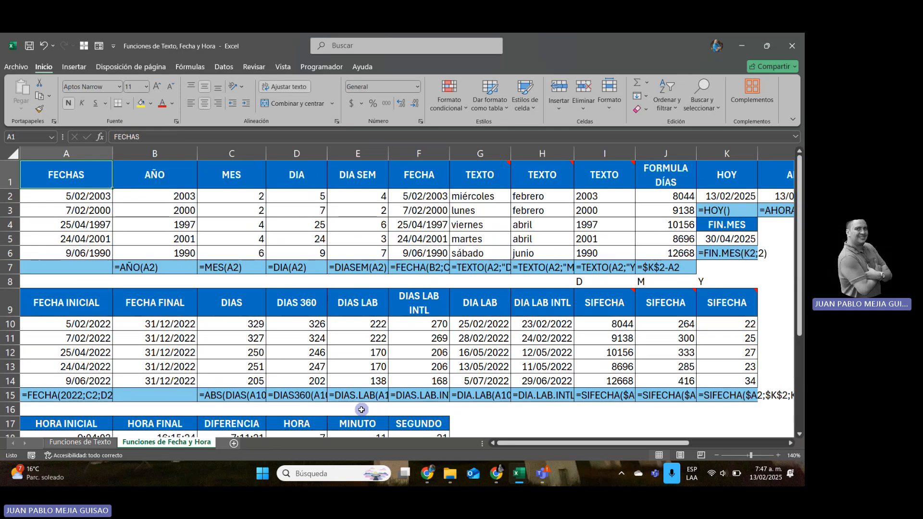
click(362, 410)
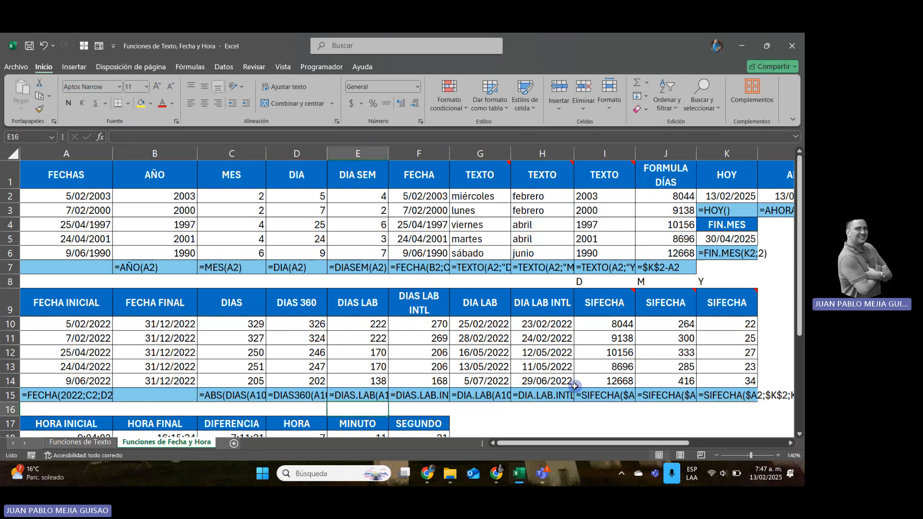
Open the Excel Básico workbook from the Archivos folder and expand the date and time functions group on Funciones de Excel.
mouse_move(451, 475)
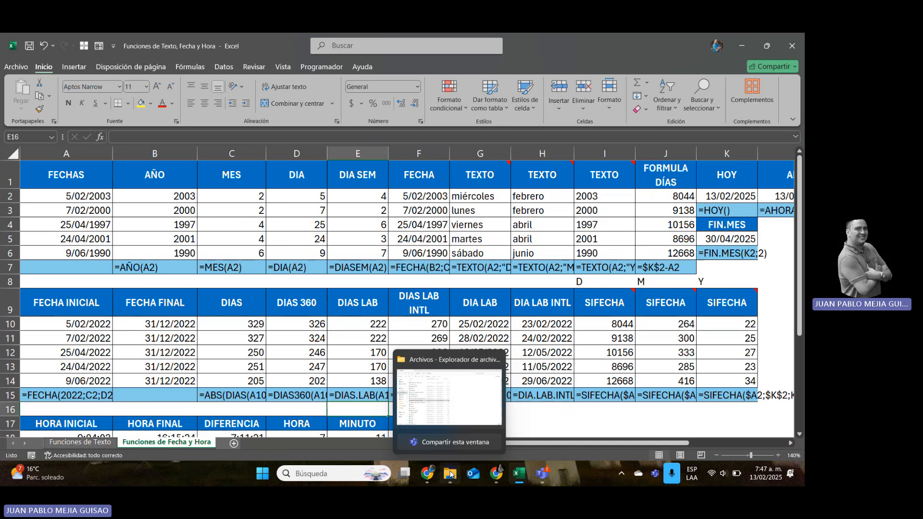
click(433, 419)
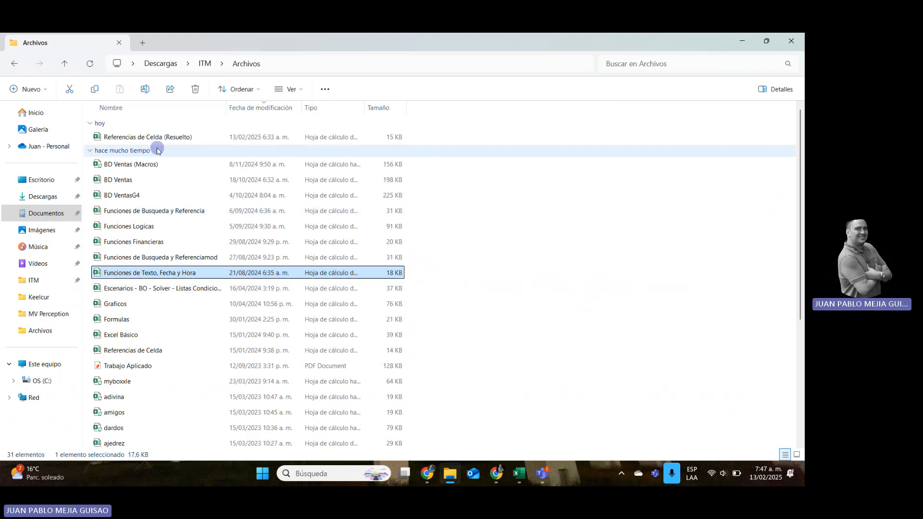
double_click(142, 336)
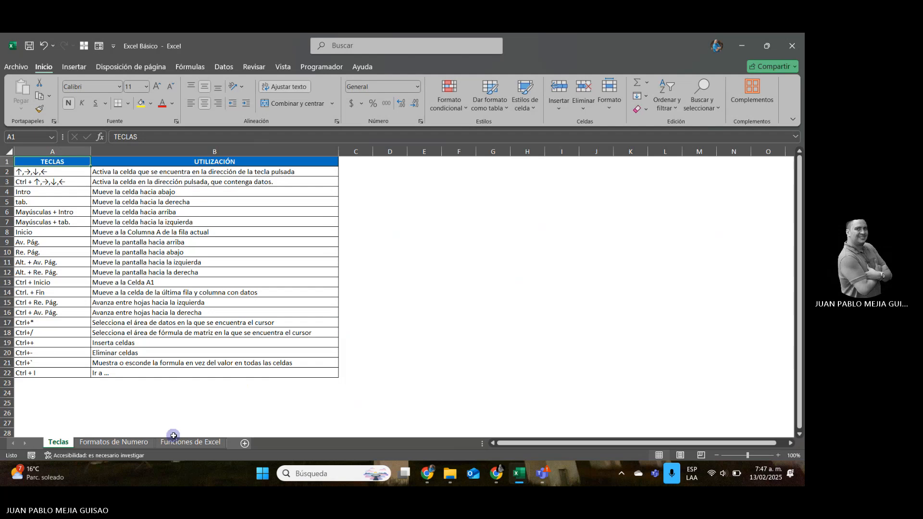
click(198, 442)
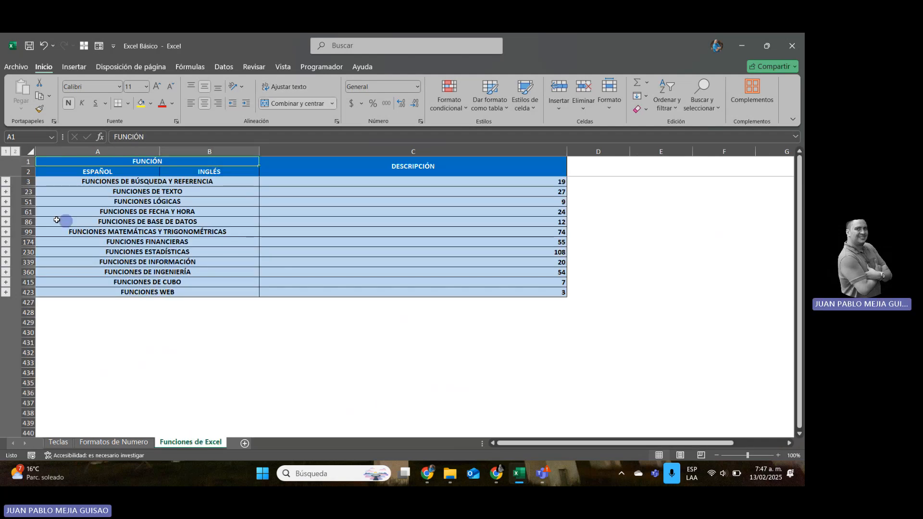
click(6, 213)
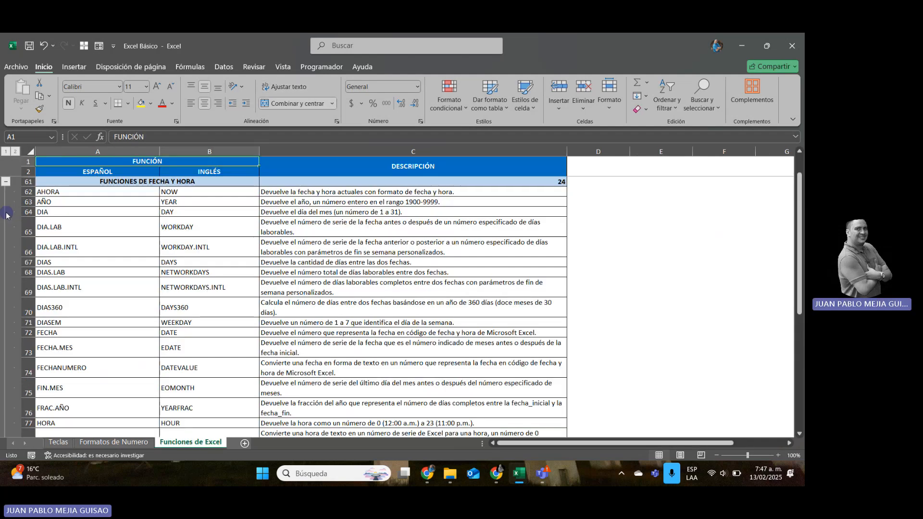
Read through the date and time functions list, examining the Spanish names, English equivalents and descriptions.
click(99, 202)
key(Down)
key(Down)
key(Down)
key(Down)
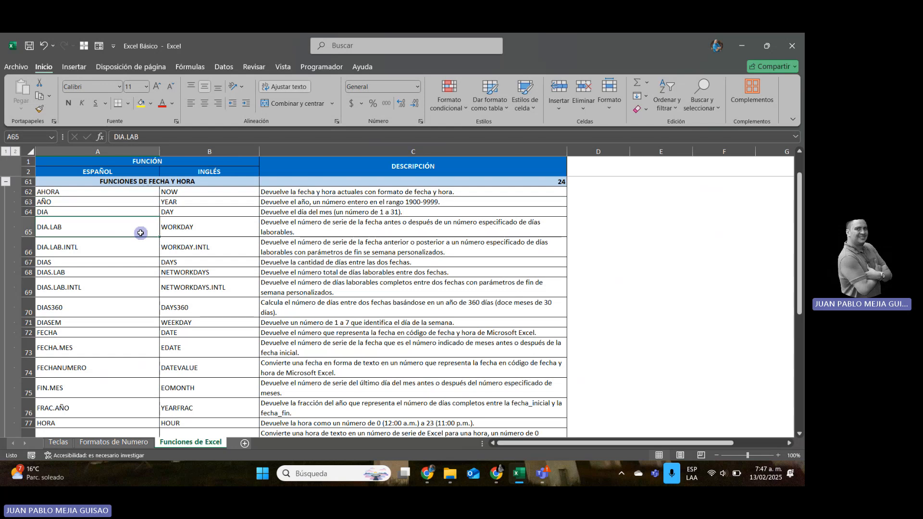
key(Down)
key(Down)
key(Down)
key(Down)
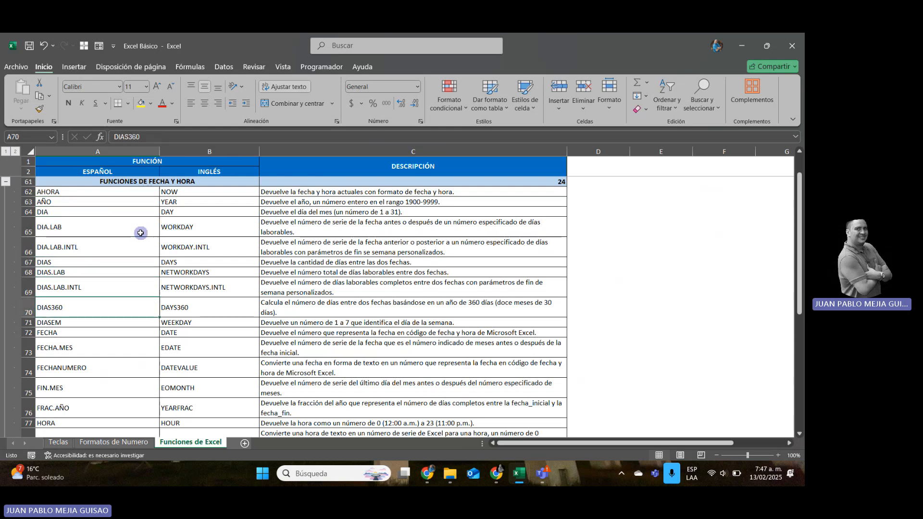
key(Down)
key(Down)
key(Down)
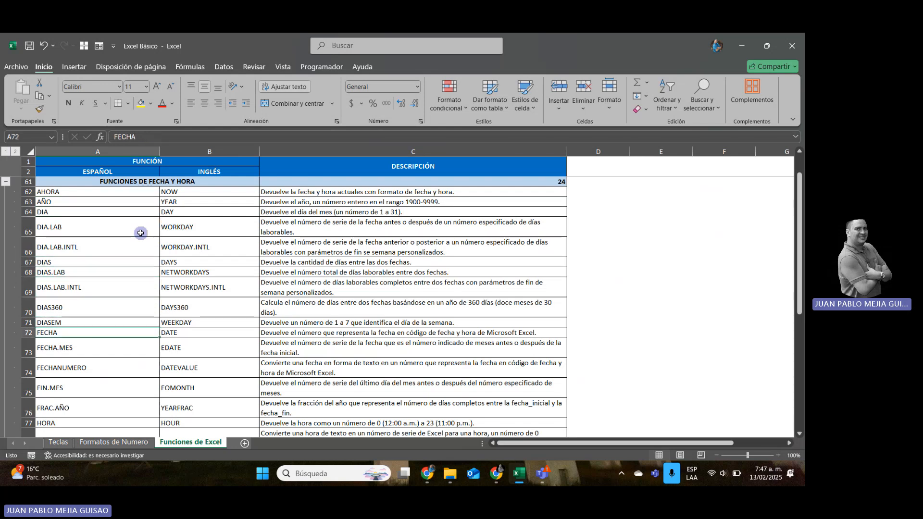
key(Up)
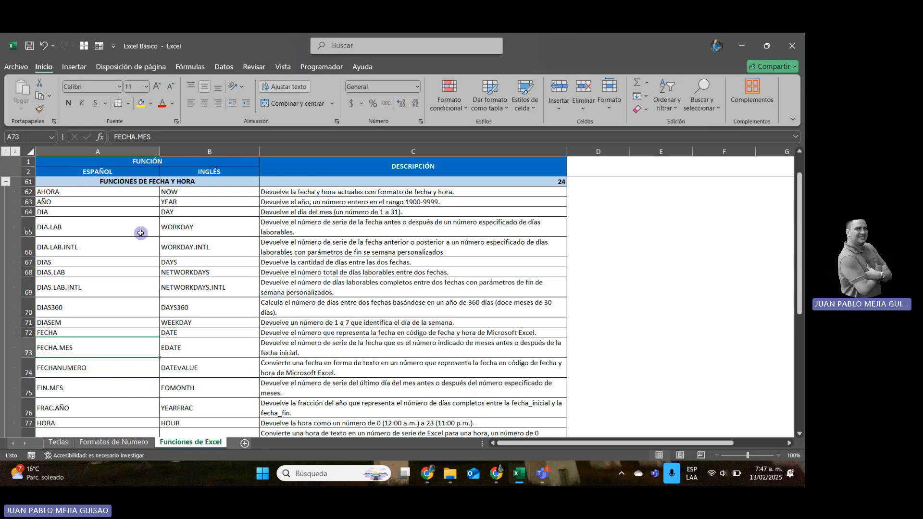
key(Right)
key(Right)
key(Left)
key(Left)
key(Down)
key(Down)
key(Down)
key(Down)
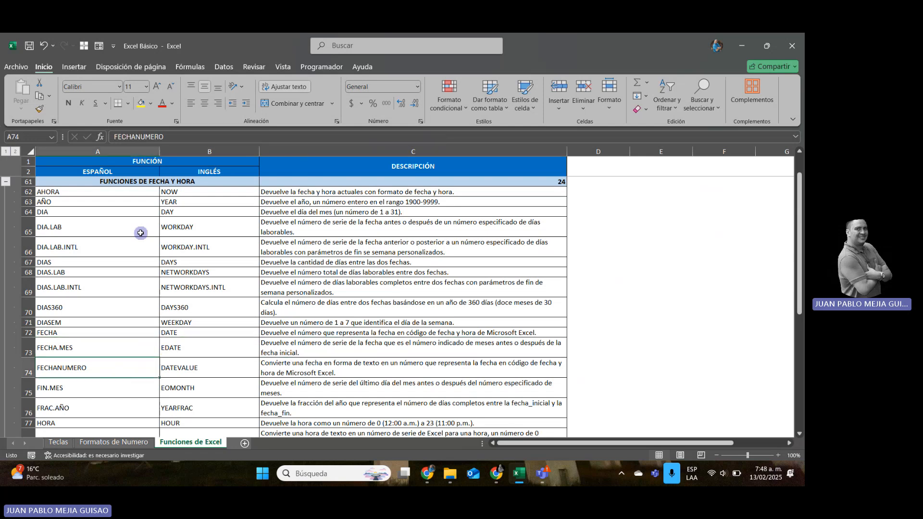
key(Down)
key(Down)
key(Down)
key(Down)
key(Down)
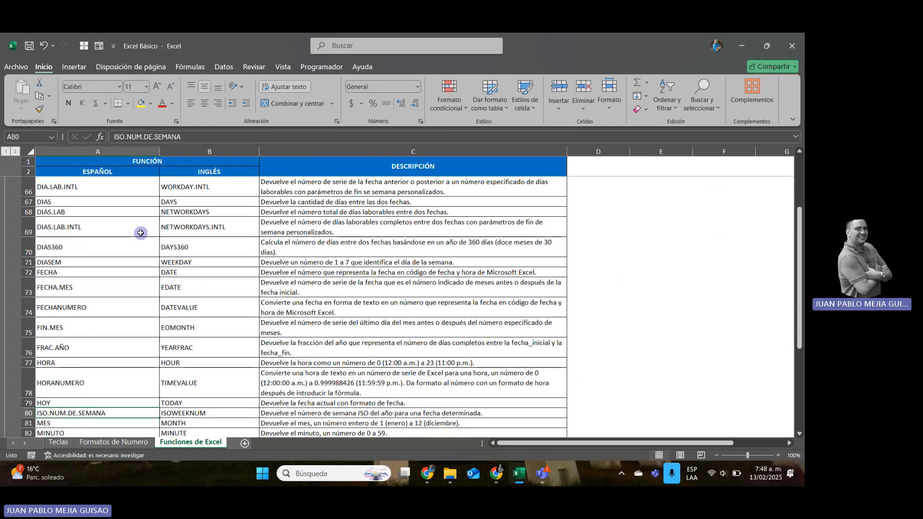
key(Down)
key(Down)
key(Down)
key(Down)
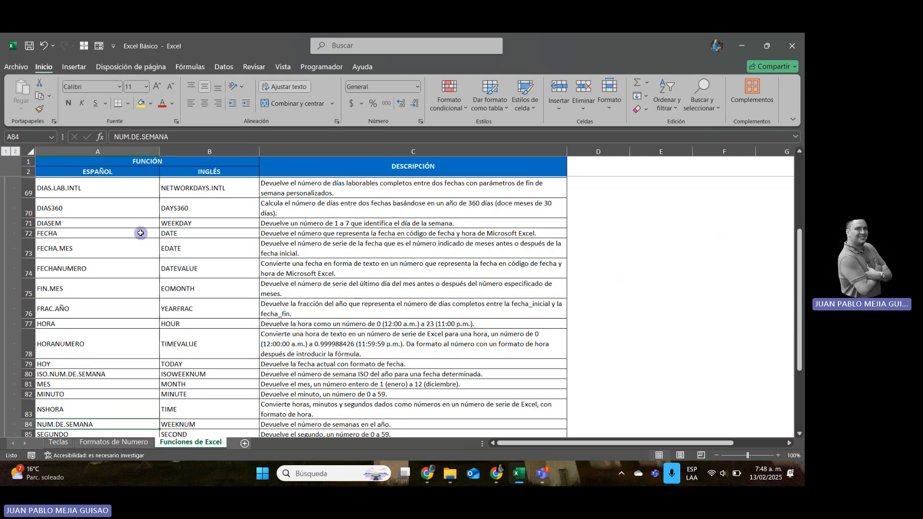
key(Up)
key(Up)
key(Up)
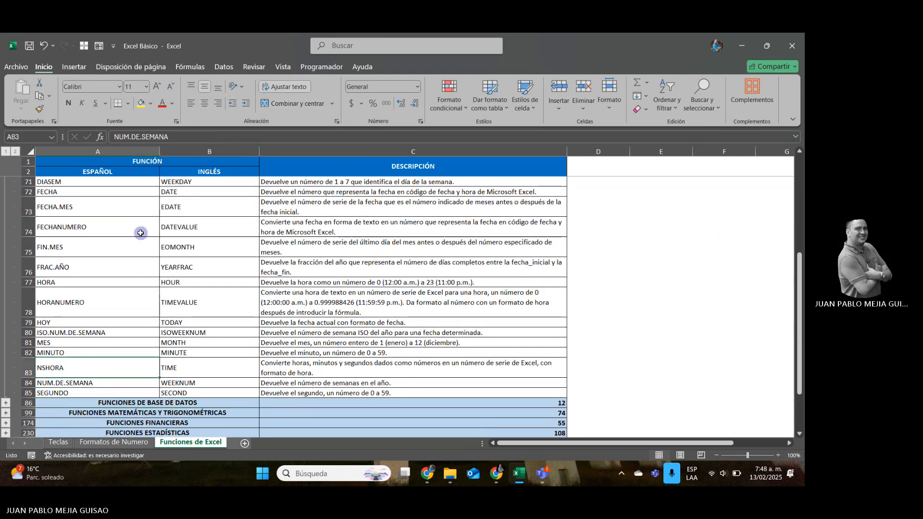
key(Down)
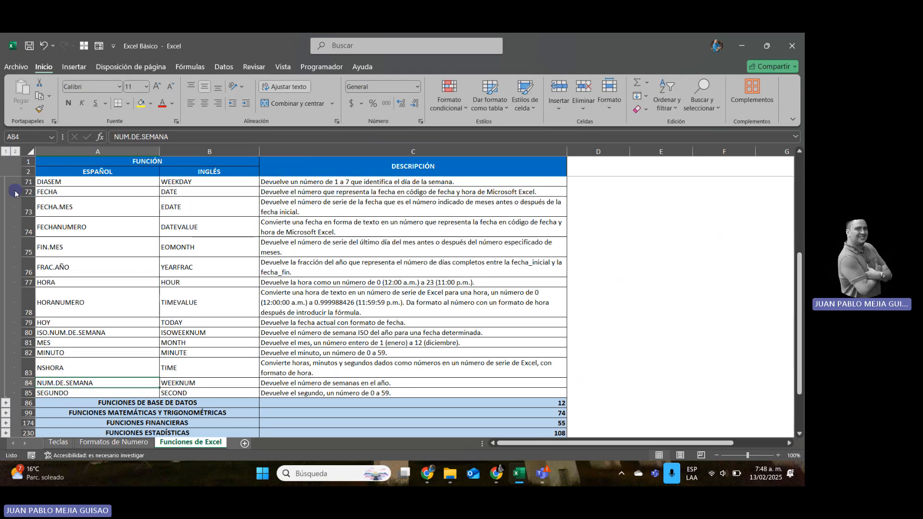
Collapse the FUNCIONES DE FECHA Y HORA group and expand FUNCIONES DE TEXTO.
click(5, 204)
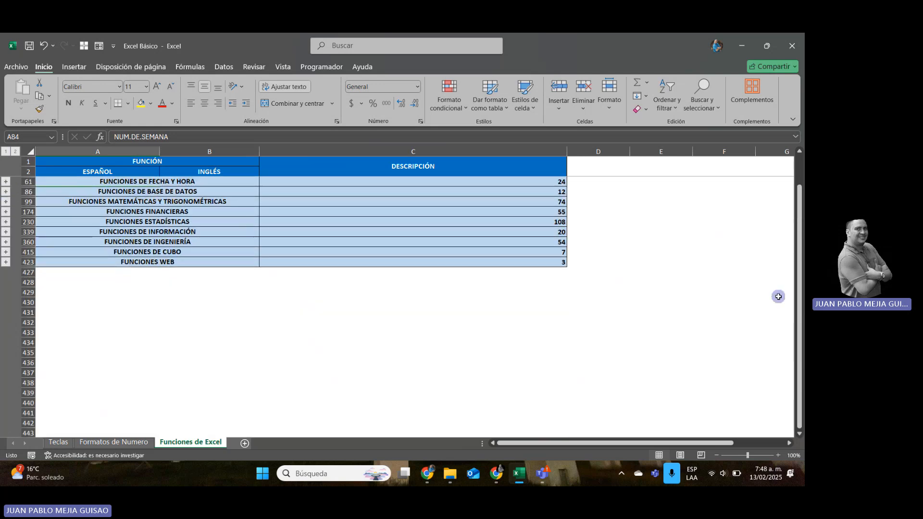
scroll(788, 262, up, 1)
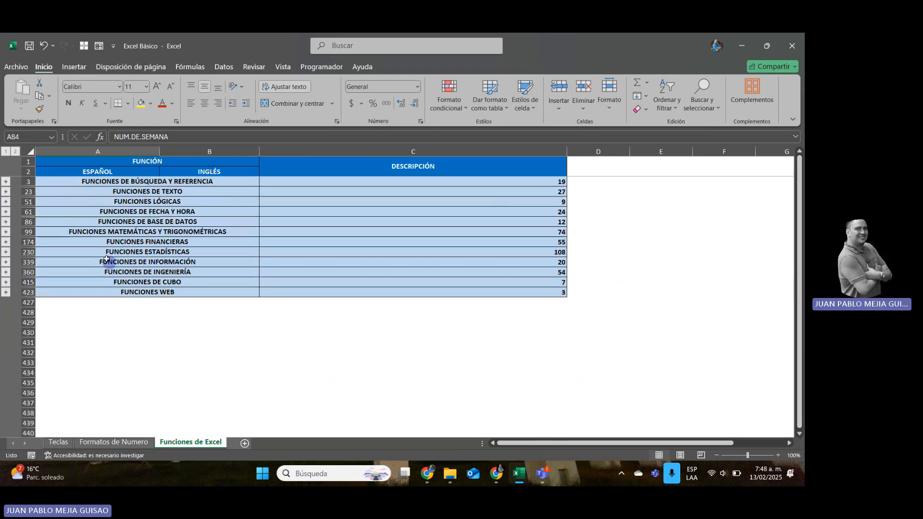
click(6, 191)
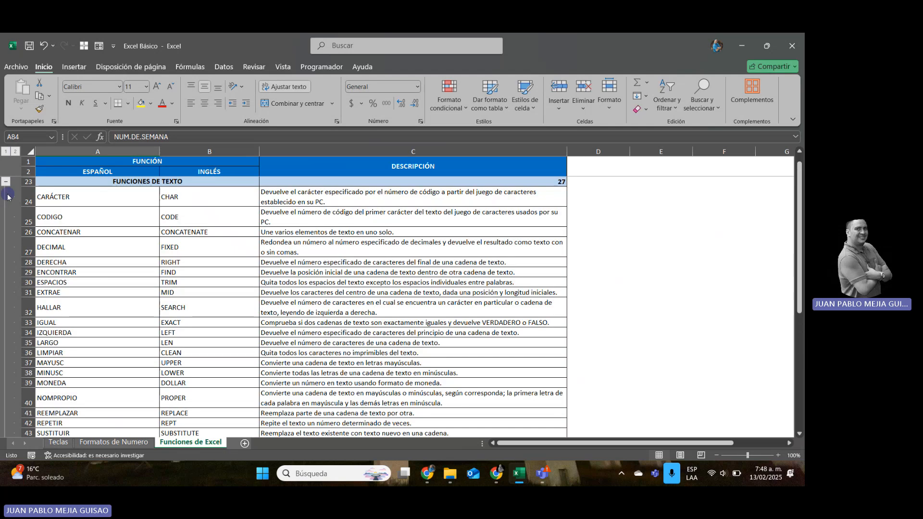
Enter =CARACTER(64) in E24, beside the CARÁCTER row, to try the function.
click(133, 201)
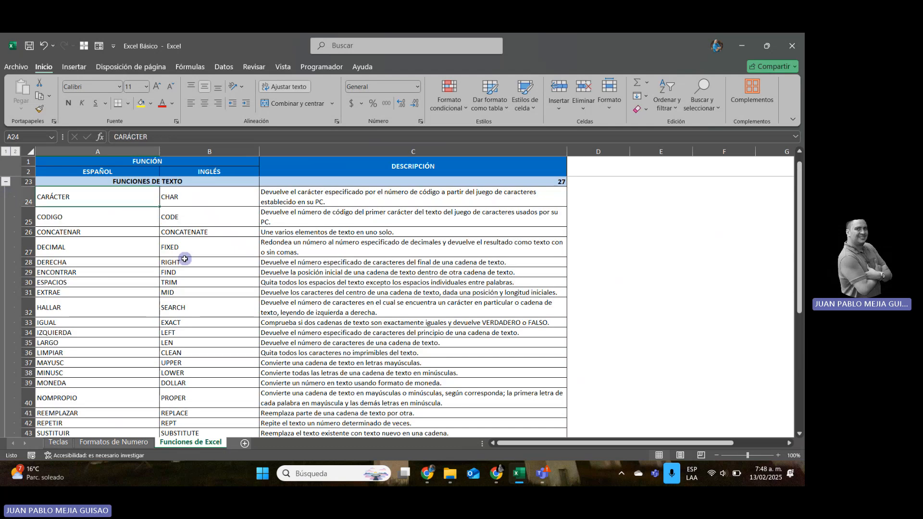
key(Right)
key(Right)
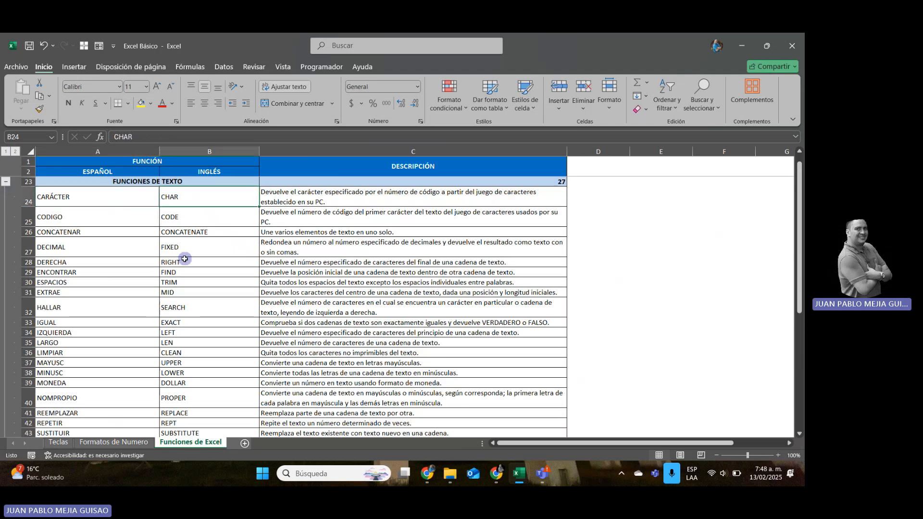
key(Left)
key(Left)
key(Right)
key(Right)
key(Right)
key(Right)
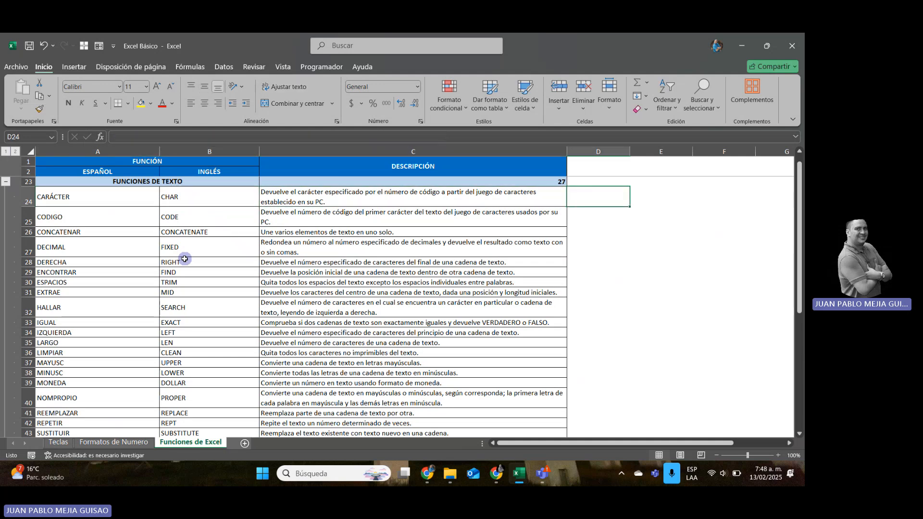
text(=CAR)
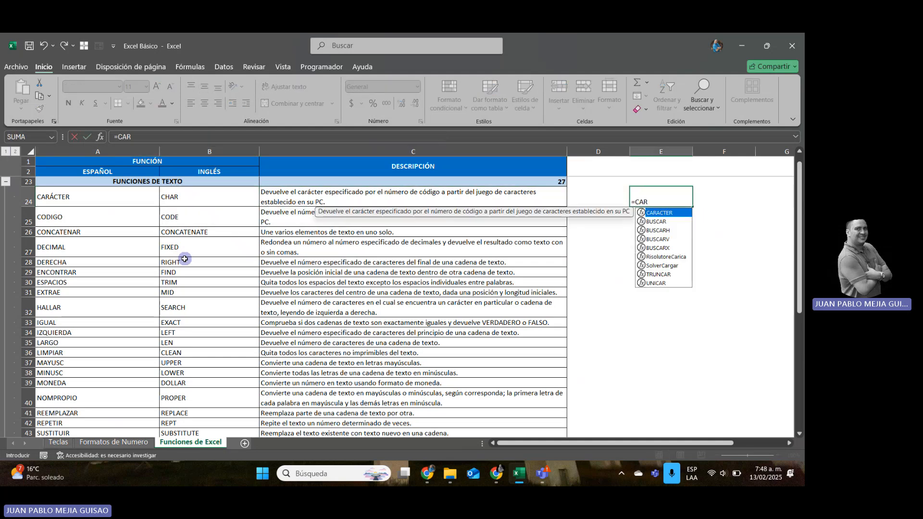
double_click(673, 215)
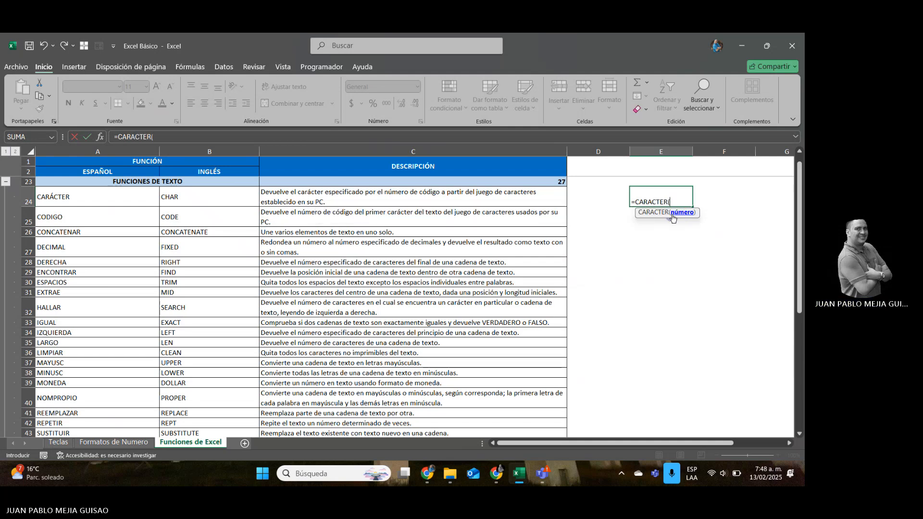
text(64))
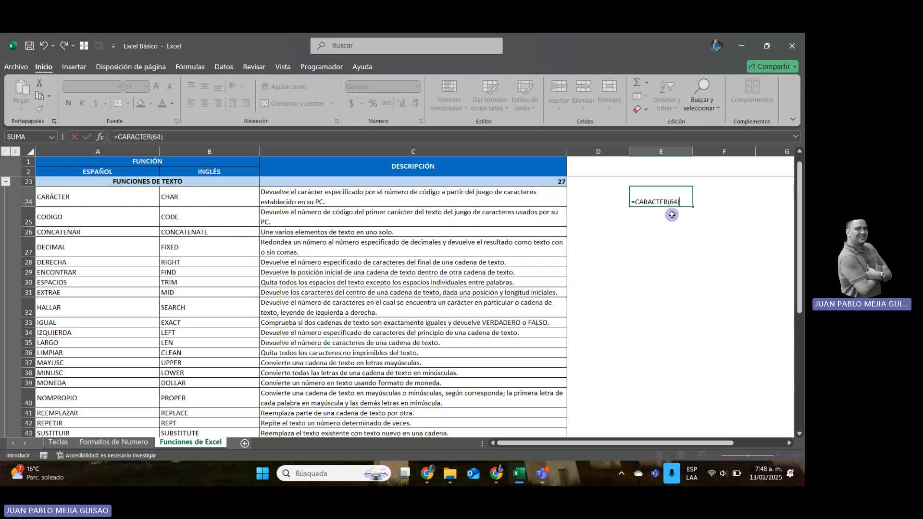
key(ctrl+Return)
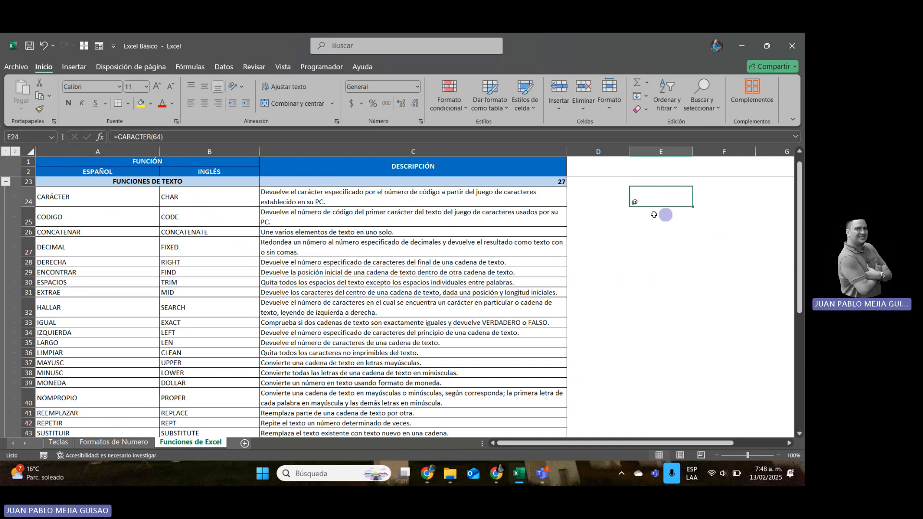
Change the character code in the E24 formula to 92.
click(160, 137)
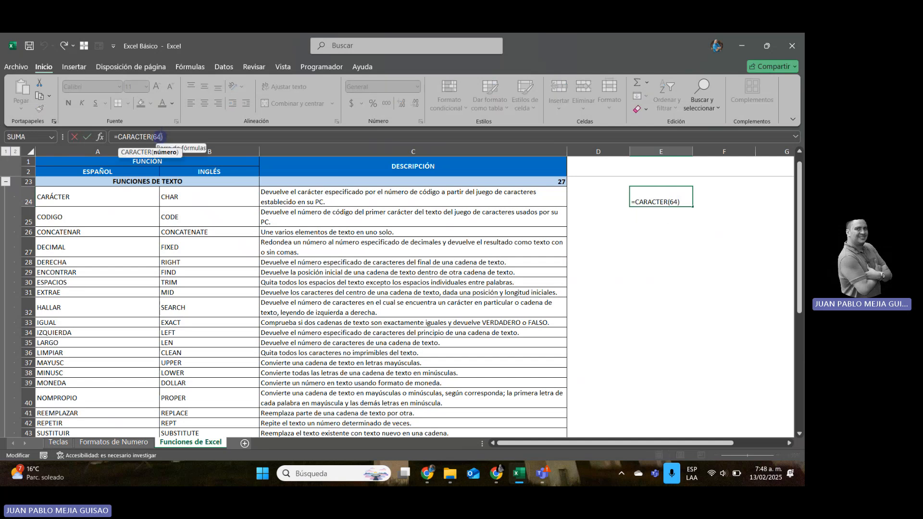
key(BackSpace)
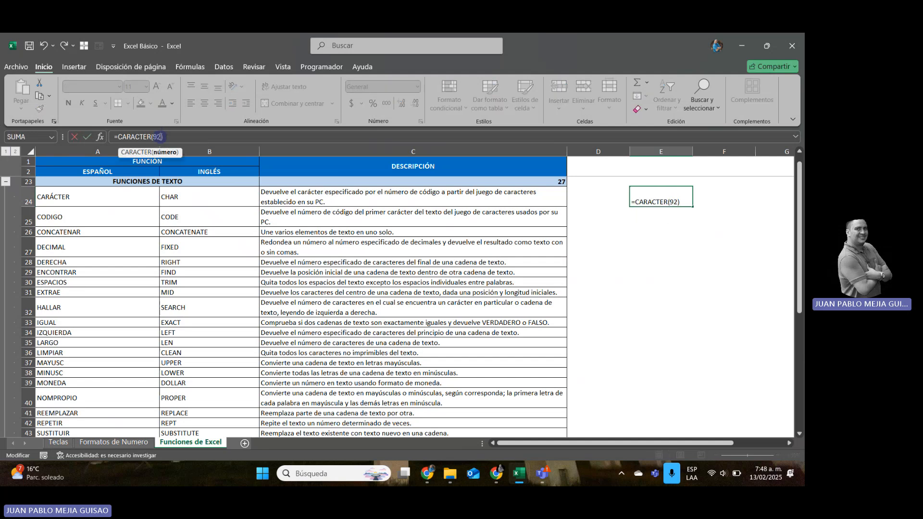
key(ctrl+Return)
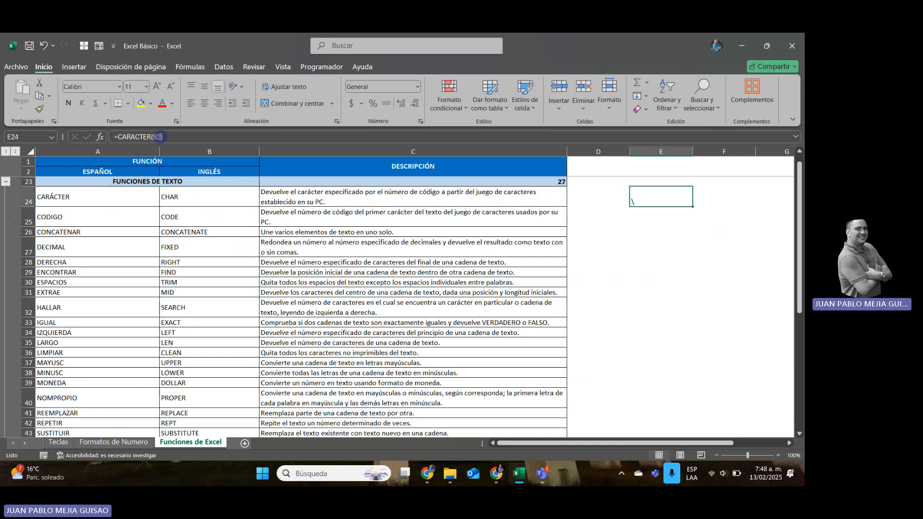
Set the CARACTER argument in E24 to 94.
click(160, 137)
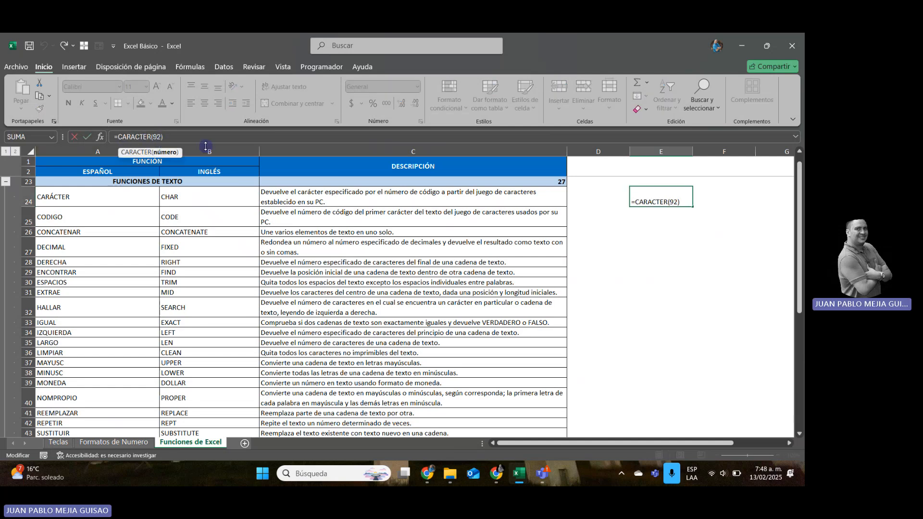
key(BackSpace)
text(4)
key(Return)
key(Up)
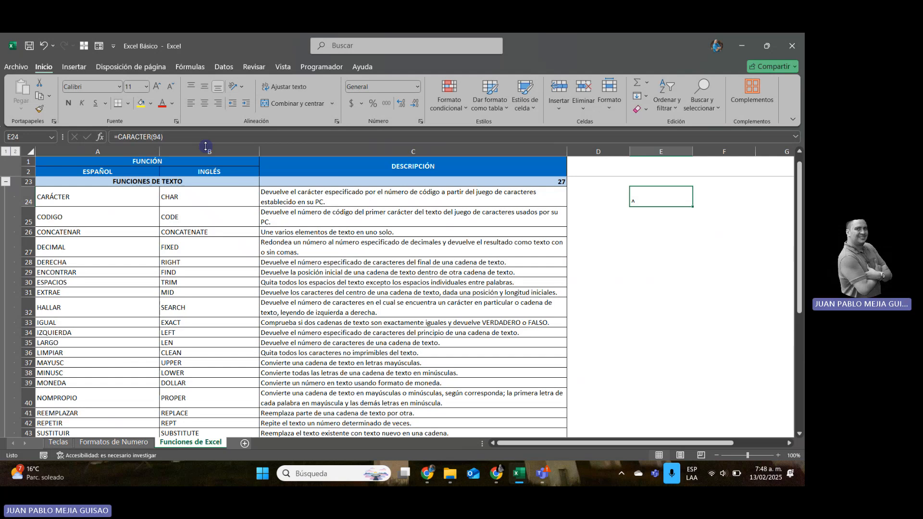
Delete the CARACTER test formula from E24.
key(Delete)
key(Right)
key(Right)
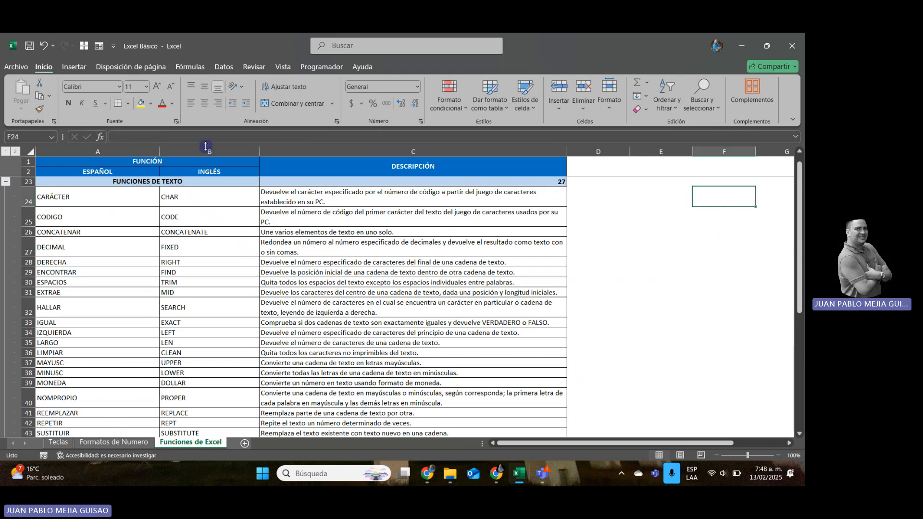
Review the text functions listed under FUNCIONES DE TEXTO, going down the Spanish names from CARÁCTER to REEMPLAZAR.
key(Left)
key(Left)
key(Left)
key(Left)
key(Left)
key(Left)
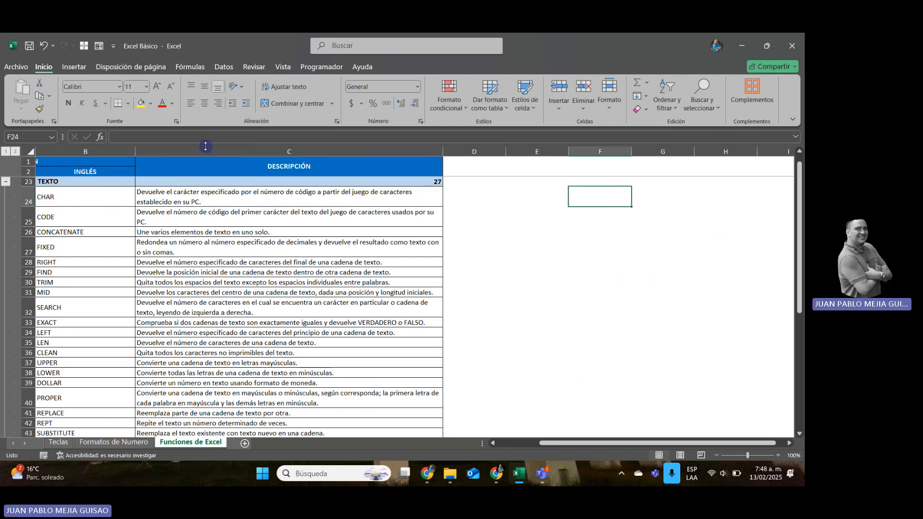
key(Down)
key(Down)
key(Down)
key(Down)
key(Down)
key(Down)
key(Down)
key(Down)
key(Down)
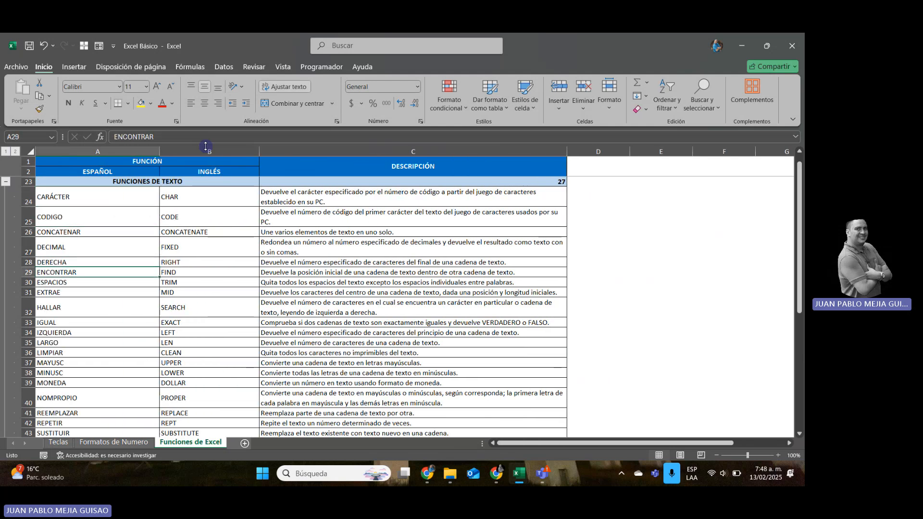
key(Down)
key(Down)
key(Down)
key(Down)
key(Down)
key(Down)
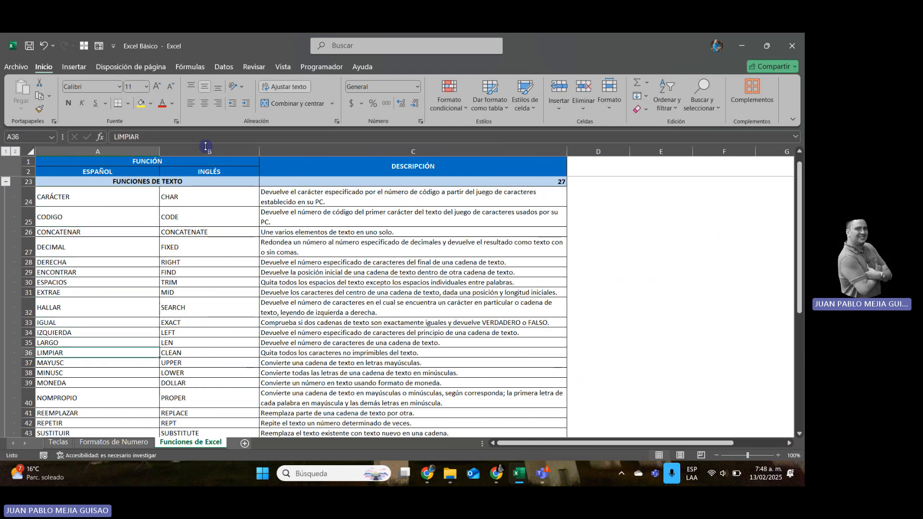
key(Down)
key(Down)
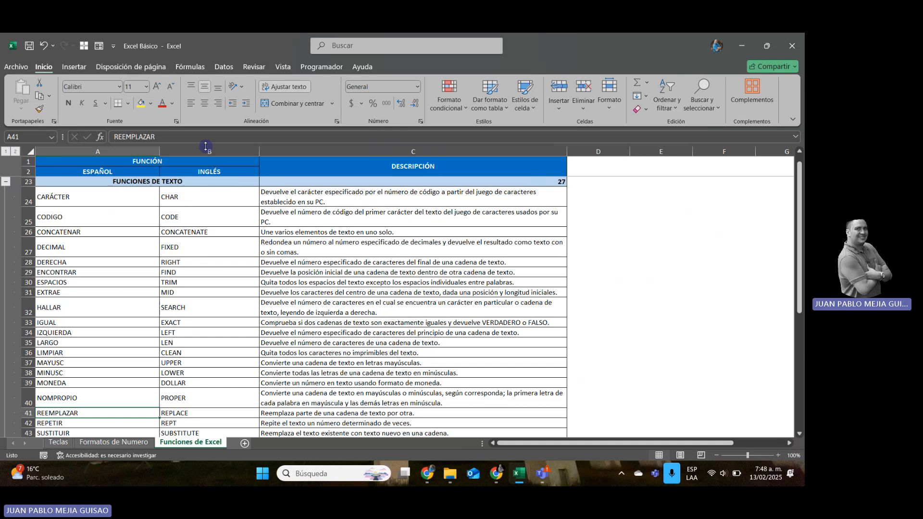
Collapse the FUNCIONES DE TEXTO group in the function list and stop sharing the screen.
click(6, 182)
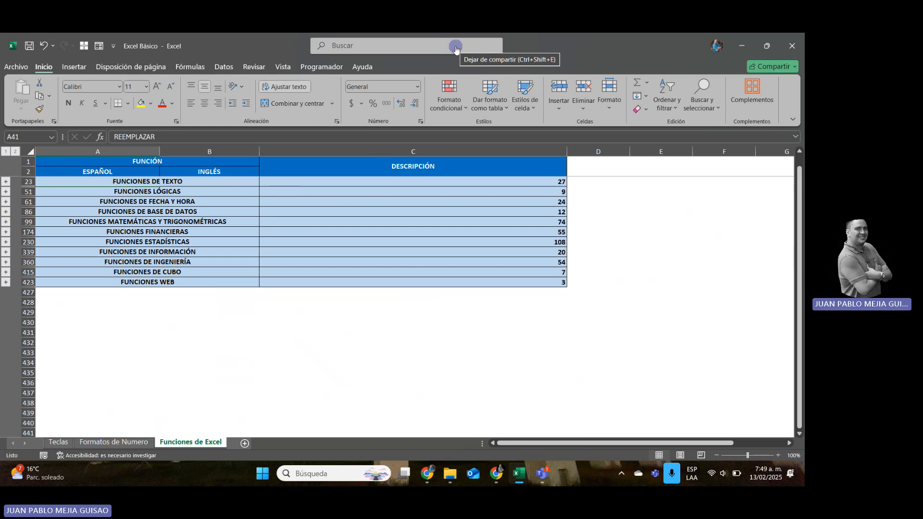
click(455, 48)
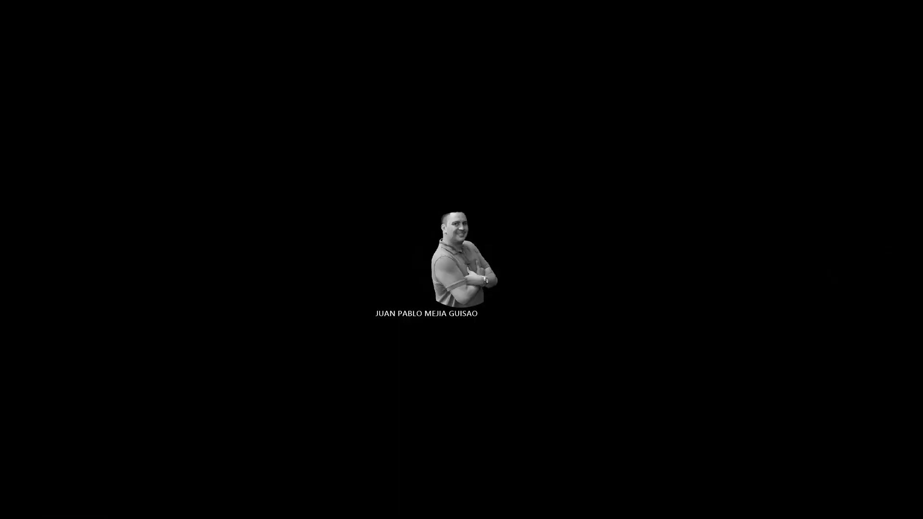